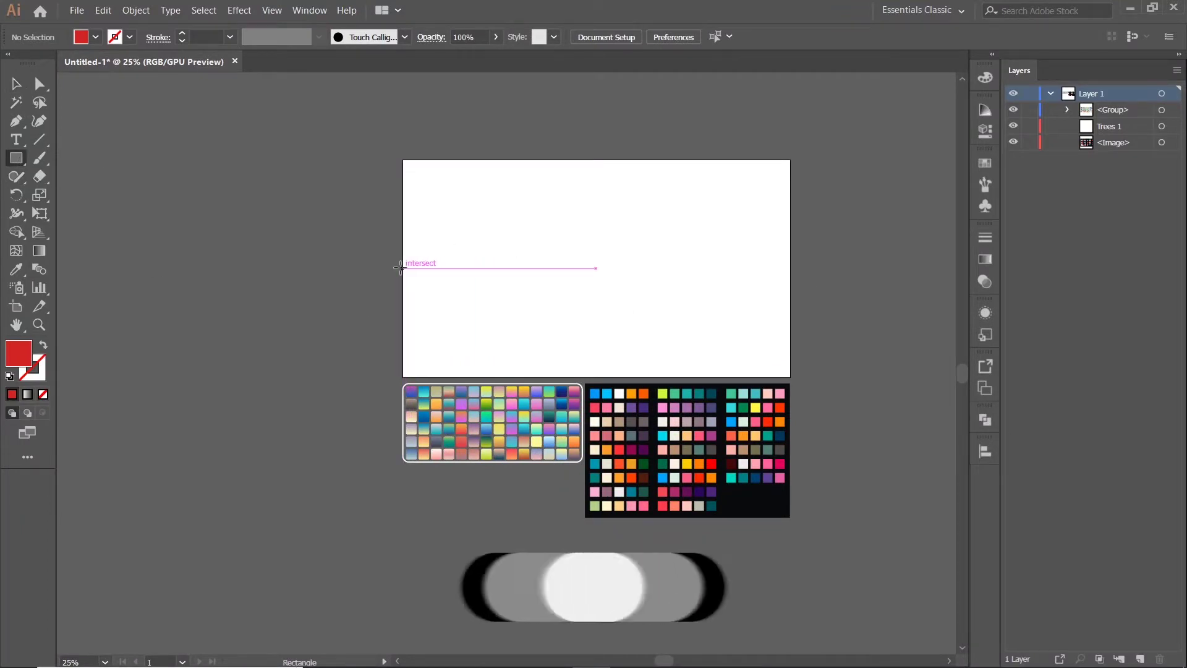
Step: Draw a wide rectangle across the lower artboard and fill it with a pink-to-orange gradient swatch
left_click_drag(408, 268, 790, 378)
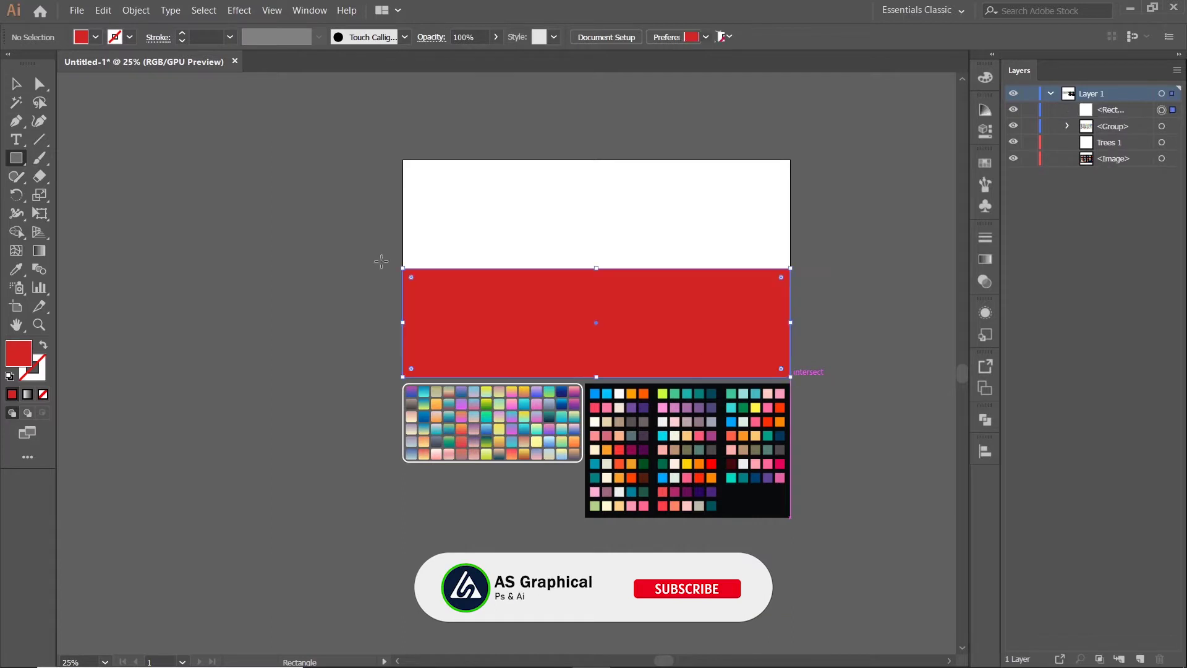
key("v")
left_click(390, 268)
left_click(544, 307)
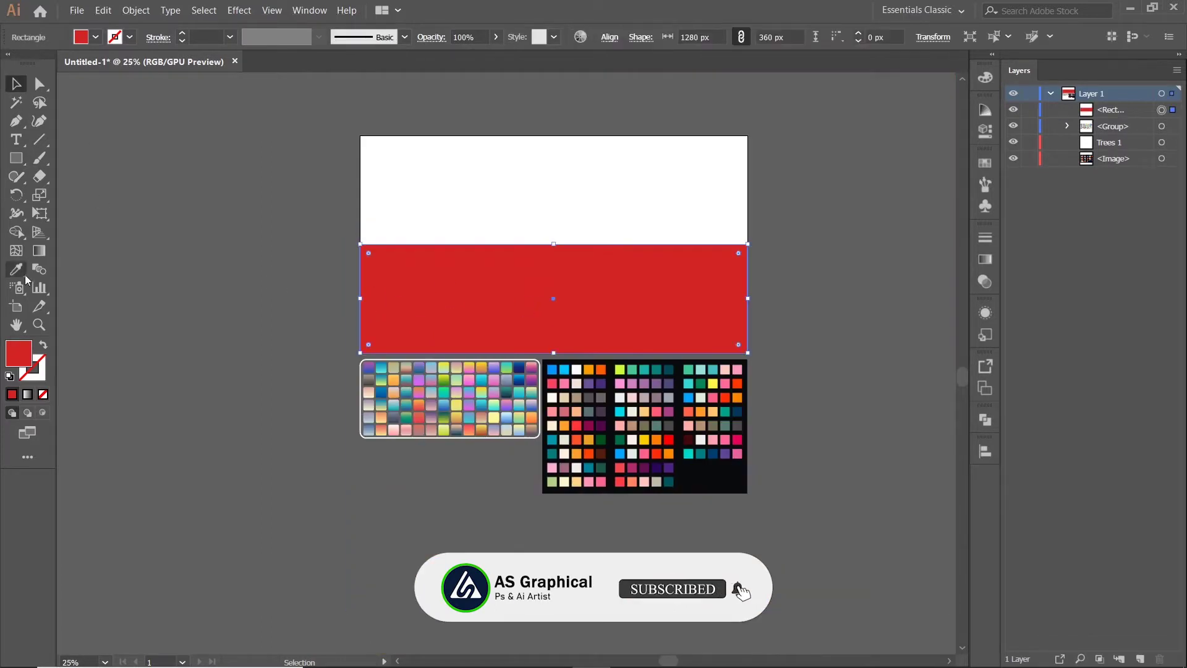
key("ctrl+=")
key("i")
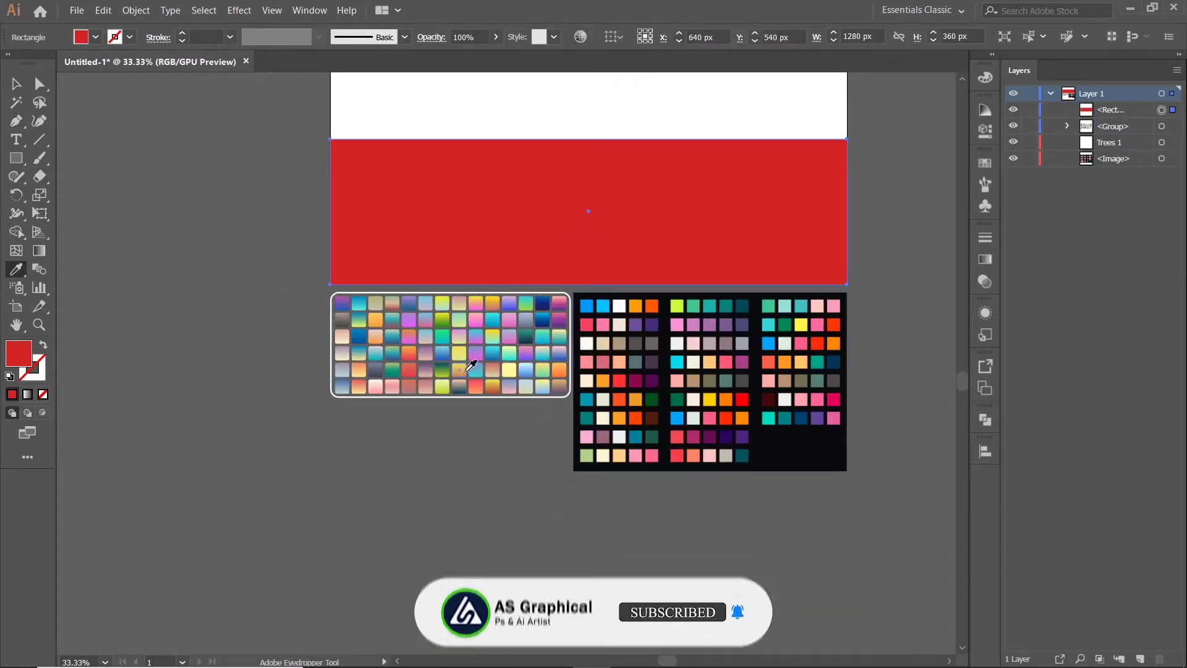
left_click(476, 387)
Step: Run the rectangle's gradient vertically, orange at the top fading to pink at the bottom
left_click(39, 251)
key("ctrl+minus")
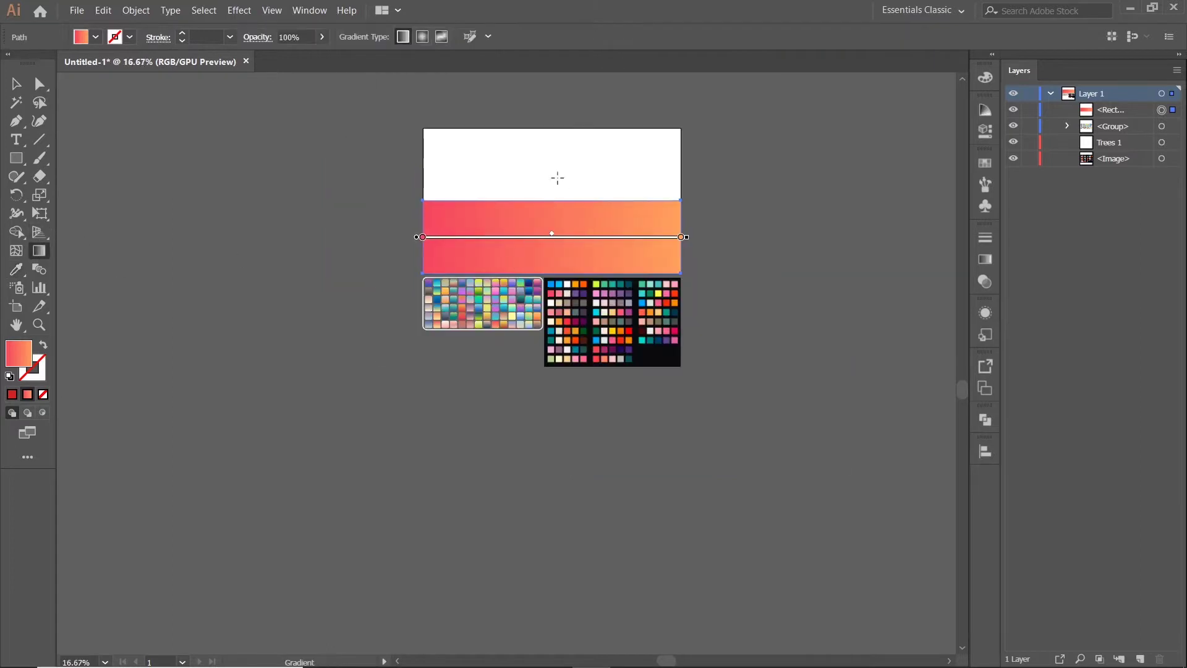
mouse_move(557, 170)
left_mouse_down()
mouse_move(554, 267)
mouse_move(550, 215)
left_mouse_up()
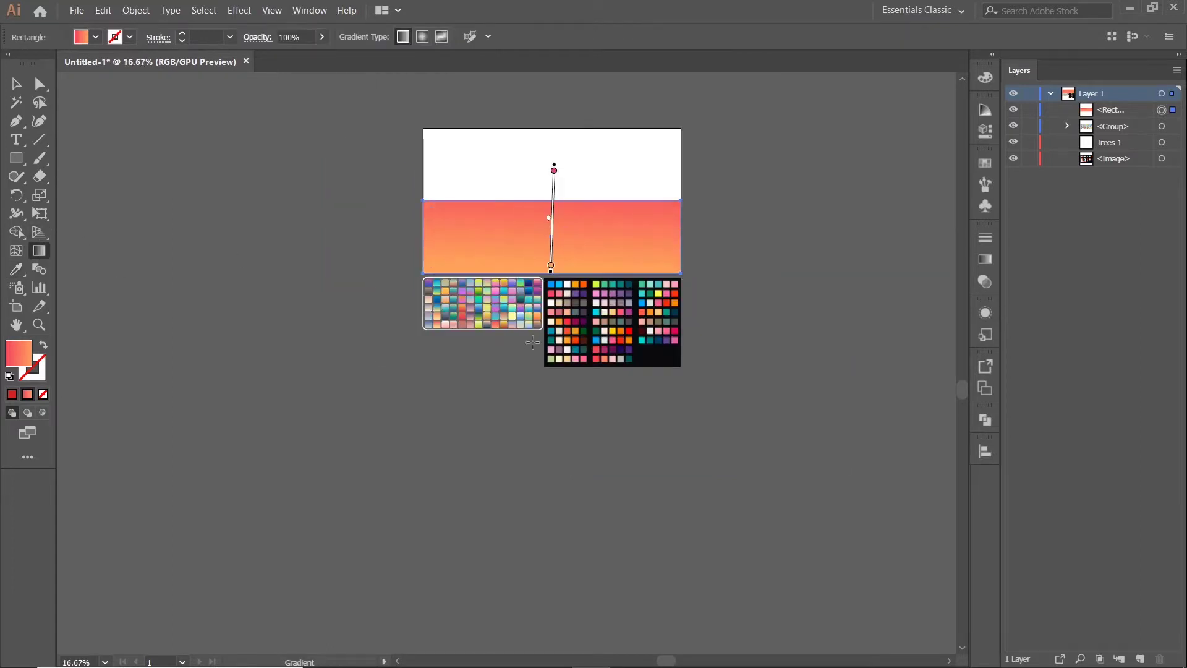
left_click_drag(532, 351, 534, 179)
scroll(535, 215, "up", 1)
left_click_drag(552, 333, 556, 191)
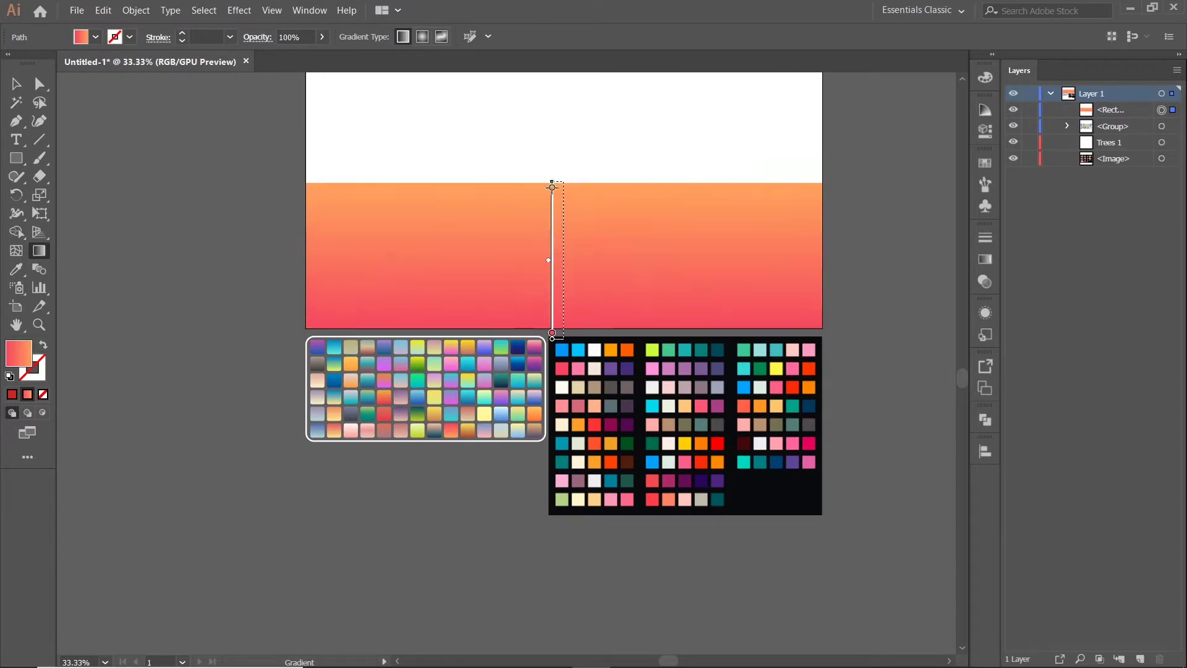
key("v")
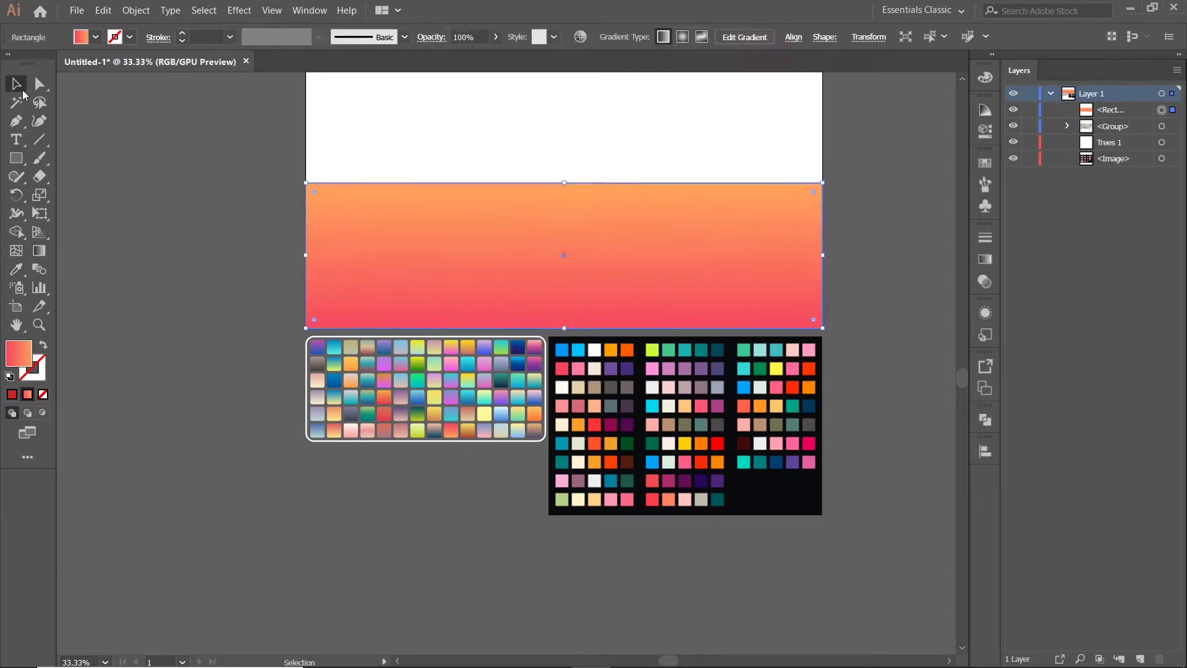
left_click_drag(212, 212, 303, 257)
left_click(534, 466)
left_click_drag(769, 494, 768, 530)
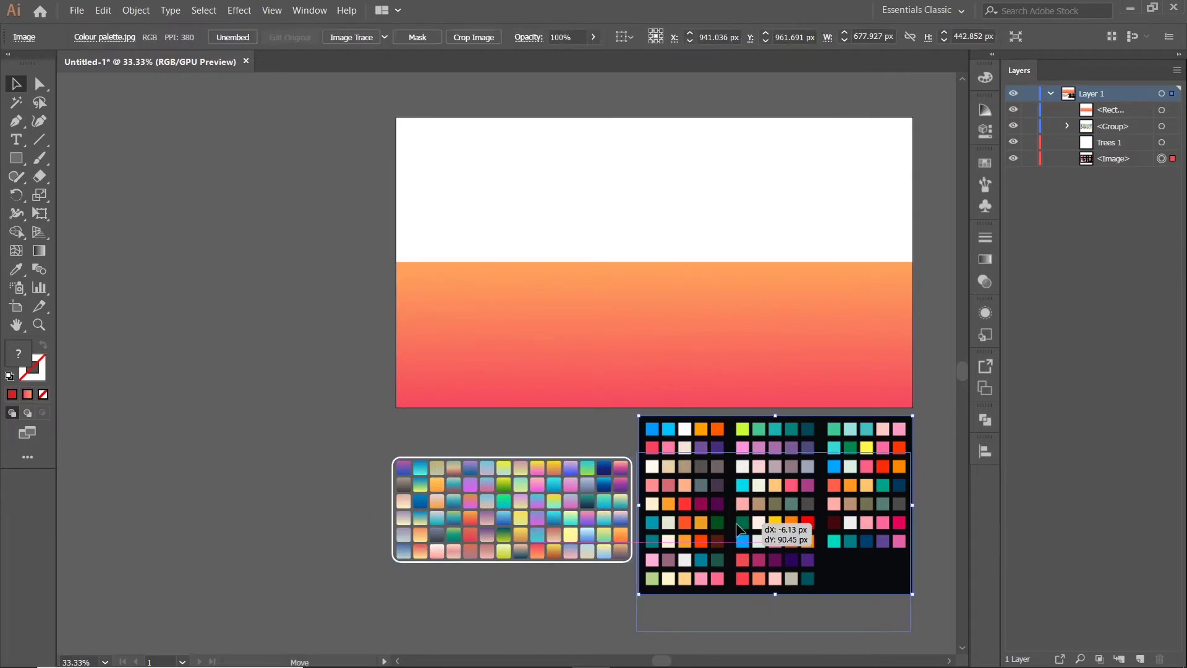
left_click_drag(650, 384, 540, 346)
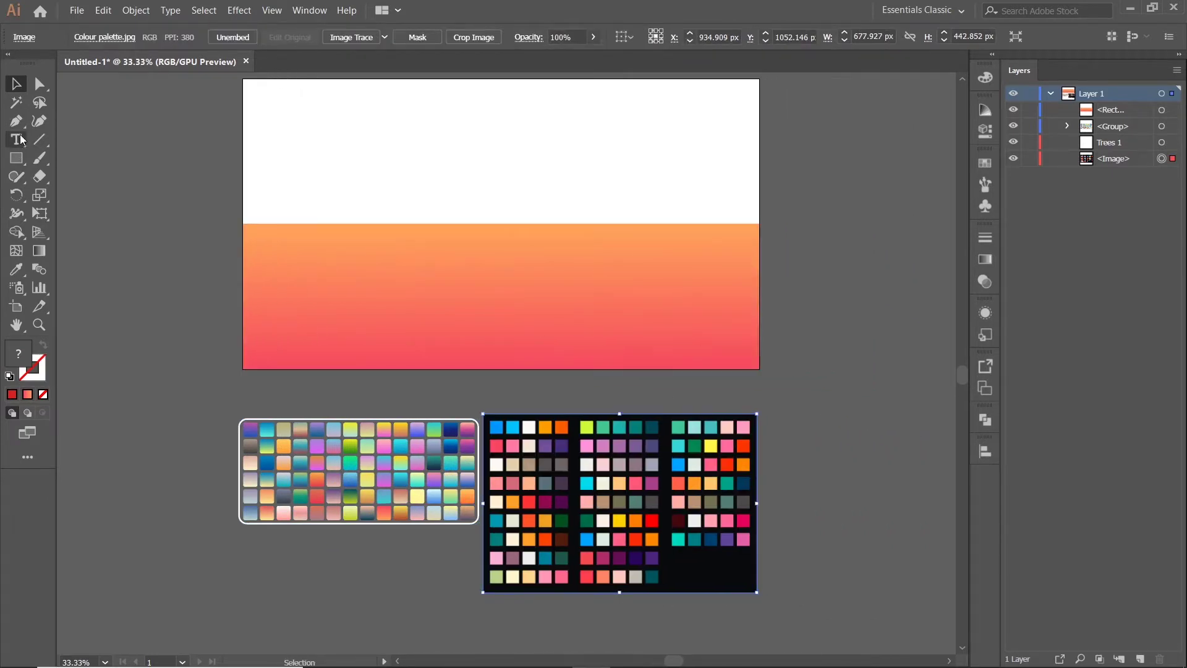
left_click(16, 125)
left_click_drag(770, 225, 802, 276)
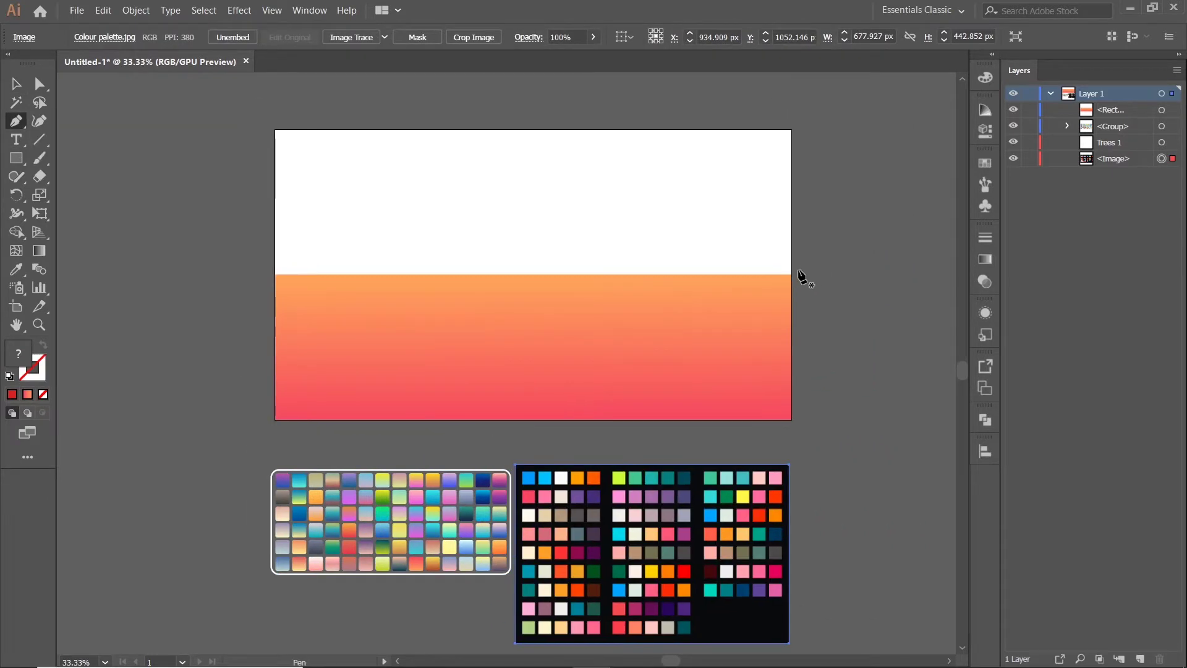
left_click(802, 275)
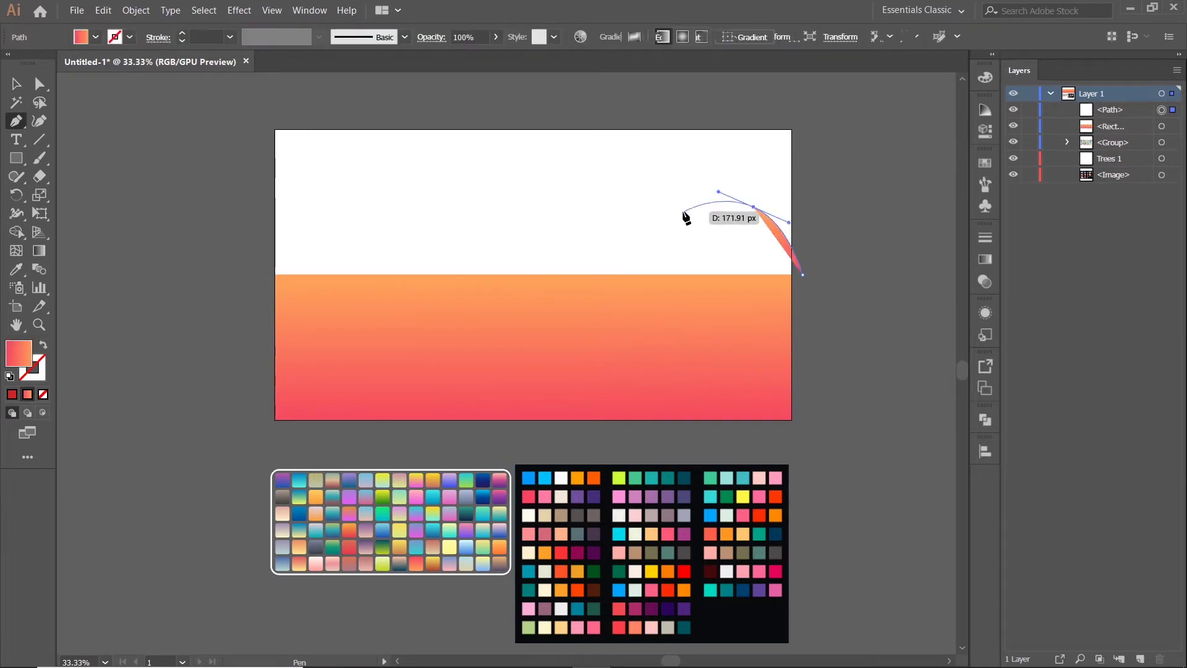
left_click_drag(665, 212, 626, 228)
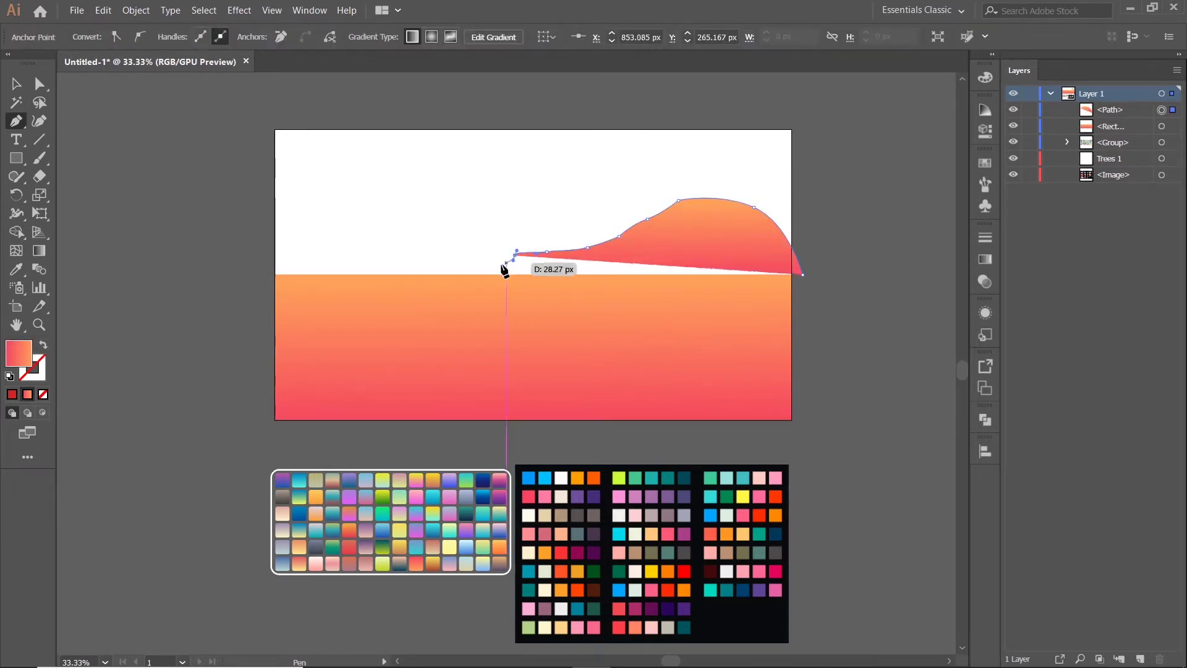
left_click(468, 272)
left_click(445, 284)
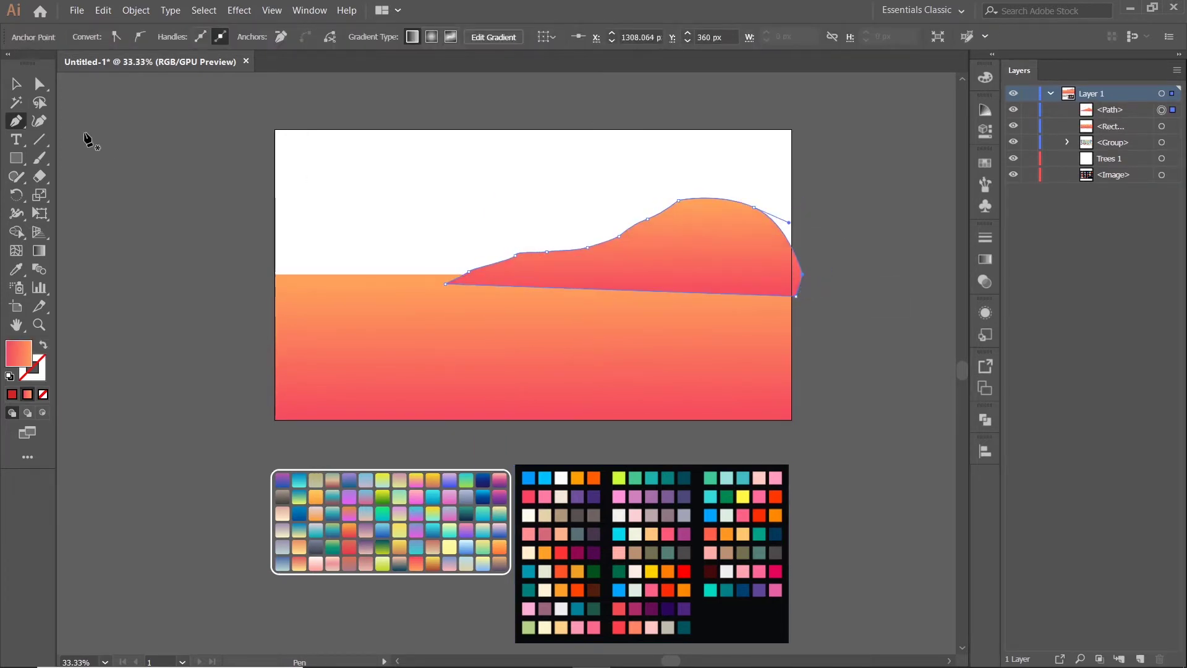
key("v")
key("Delete")
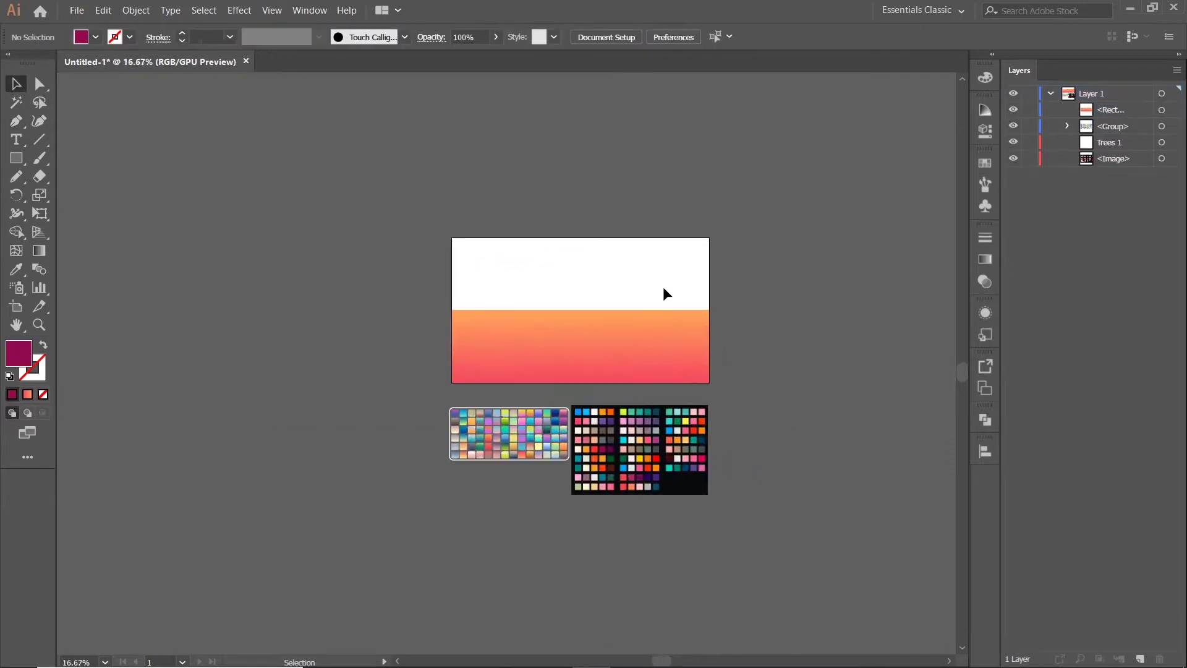
key("ctrl+minus")
Step: Fill the first hill with dark magenta and send it behind the sea rectangle
scroll(766, 257, "up", 1)
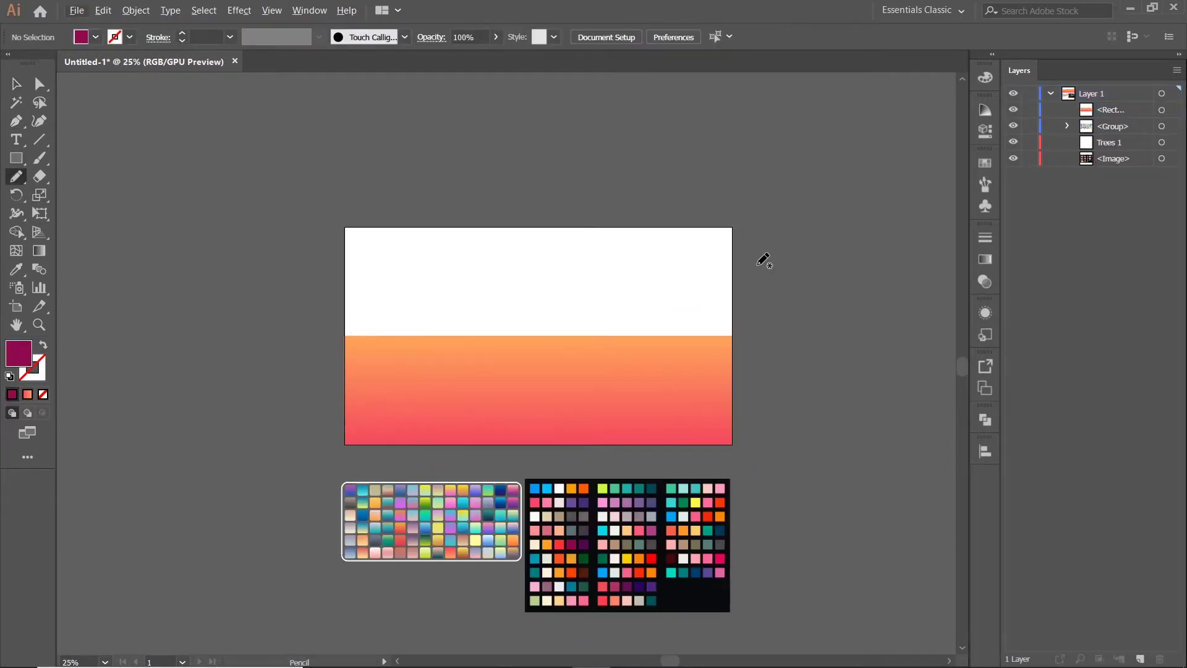
key("ctrl+plus")
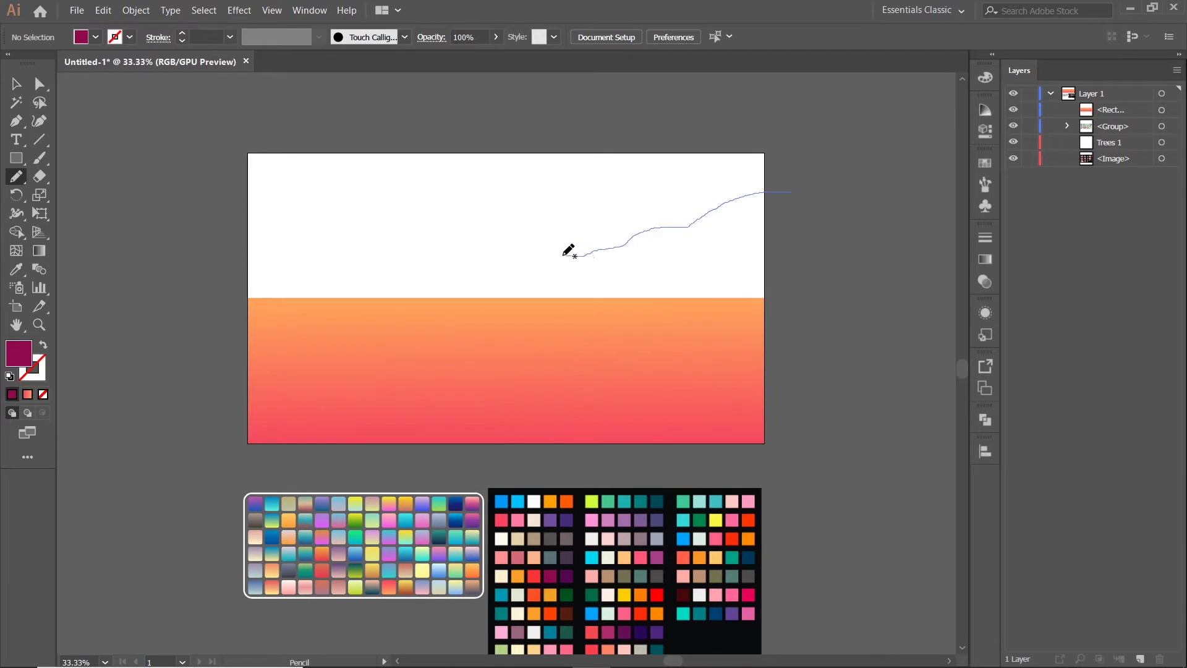
left_click(17, 270)
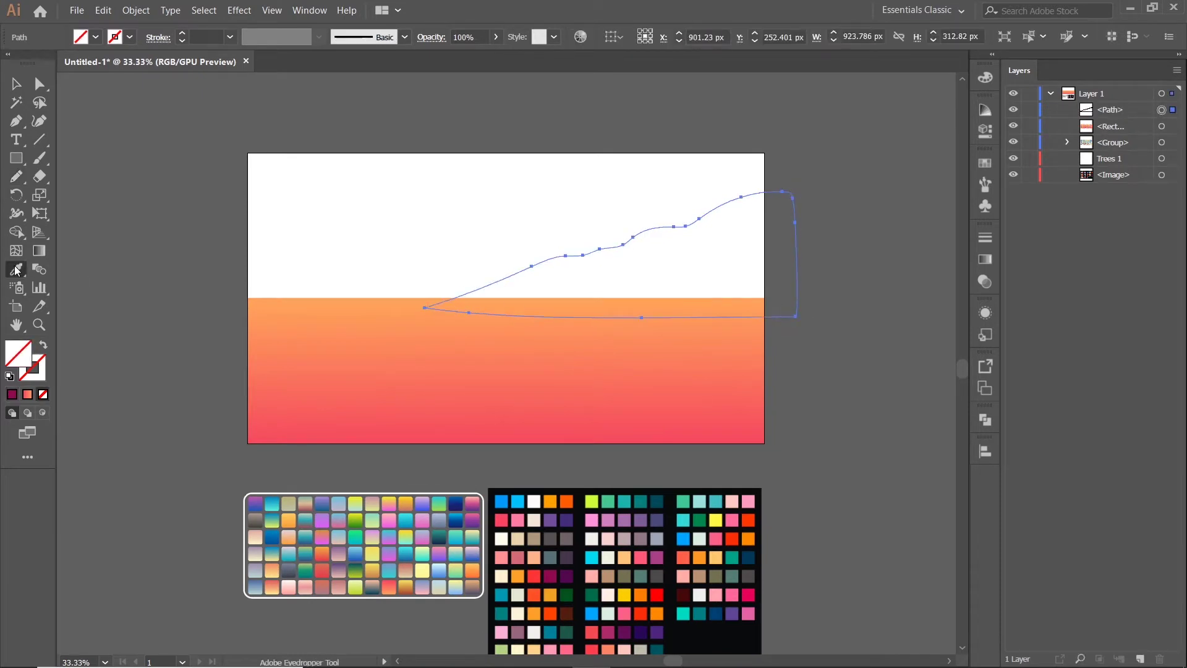
left_click(551, 574)
key("v")
key("ctrl+bracketleft")
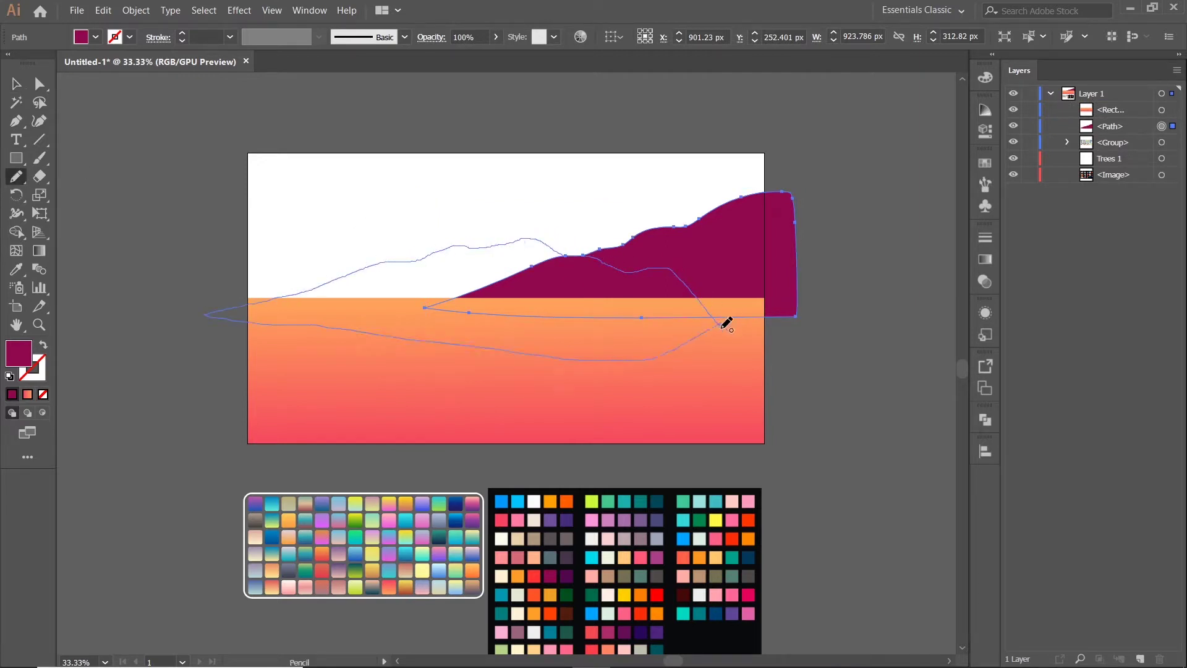
Step: Draw a second hill on the left, make it brighter crimson, and layer it in front of the dark hill
left_click_drag(726, 323, 718, 323)
key("v")
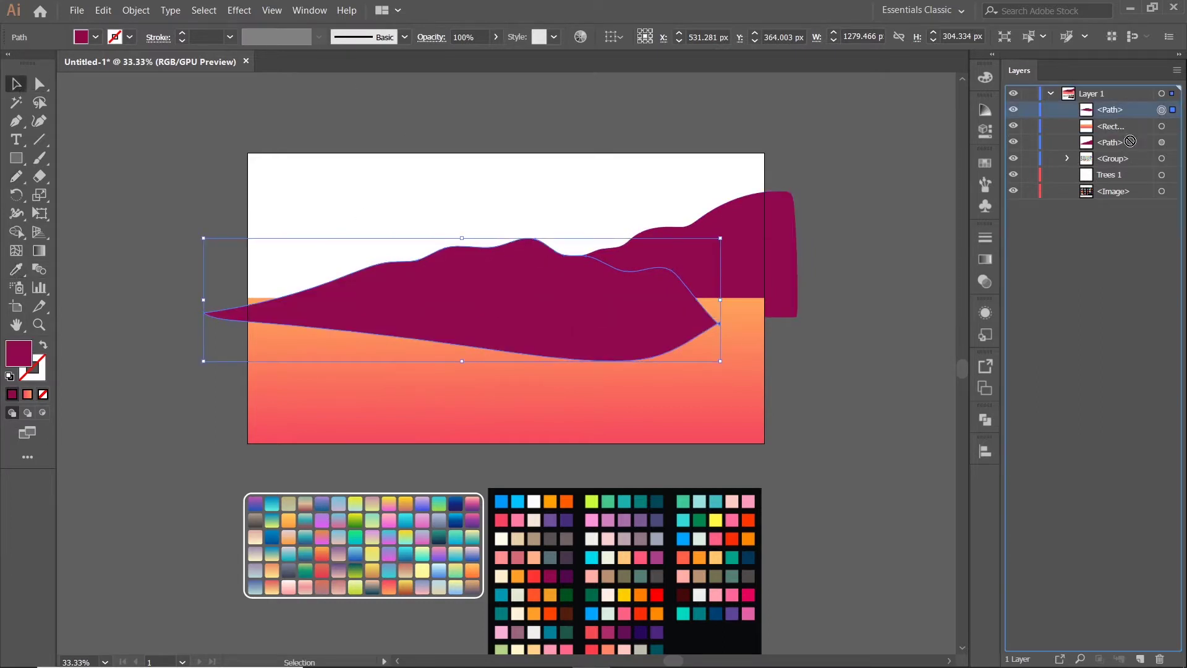
key("ctrl+bracketleft")
key("ctrl+bracketleft")
left_click(985, 78)
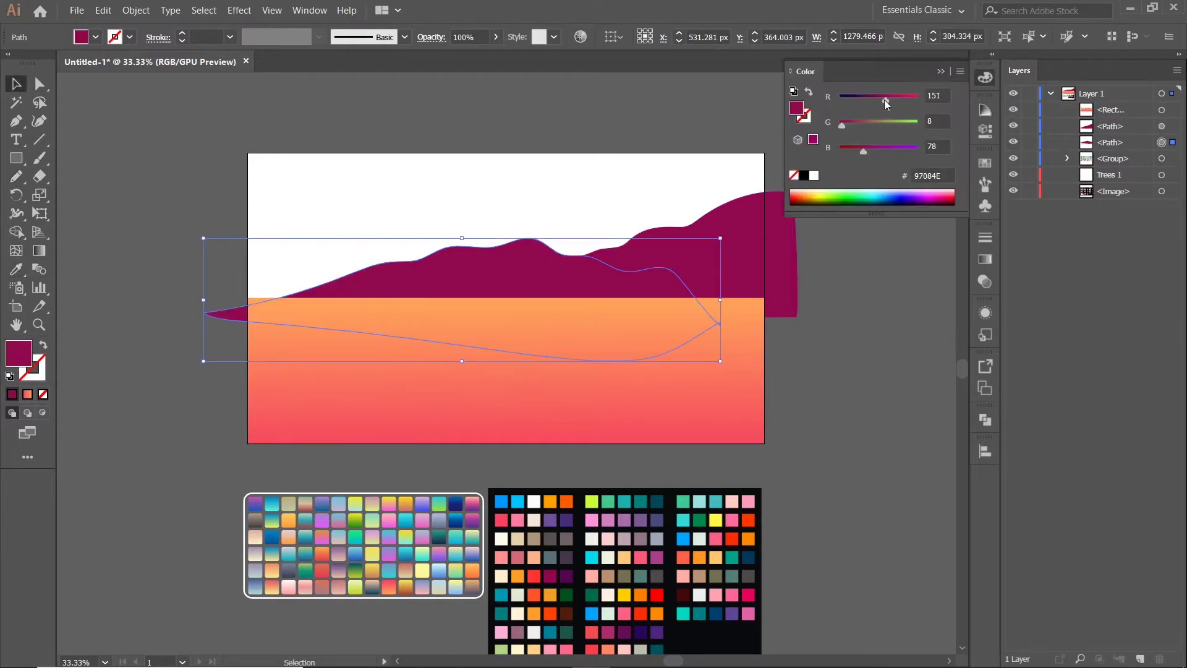
left_click_drag(889, 102, 897, 102)
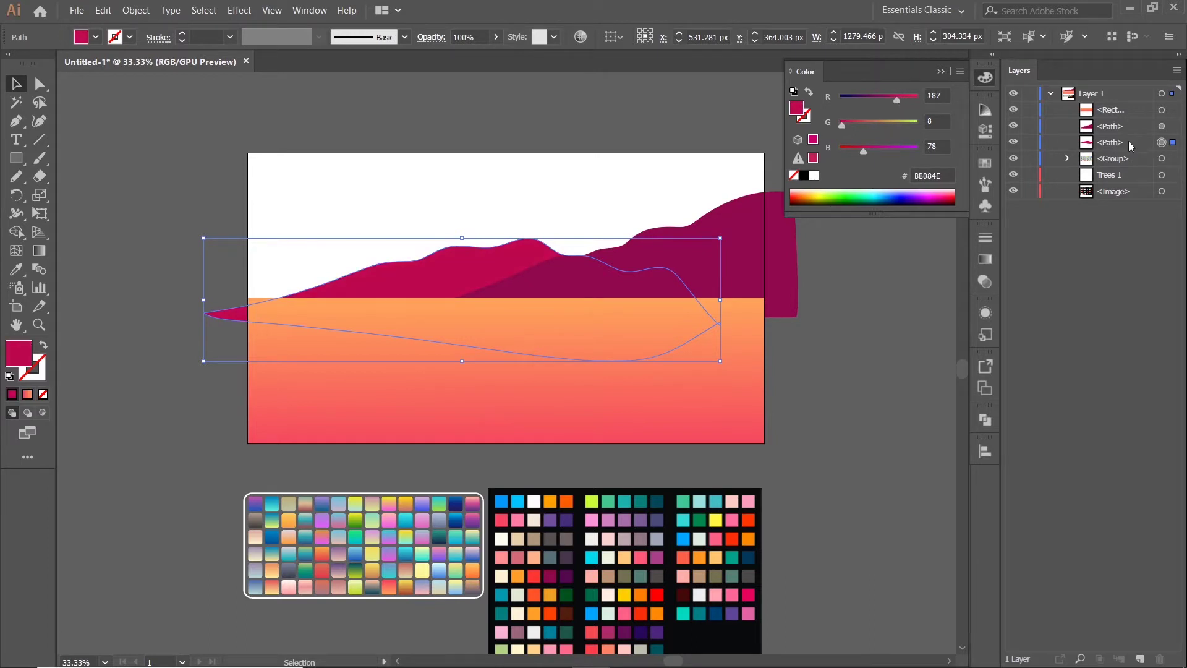
left_click_drag(1130, 146, 1116, 124)
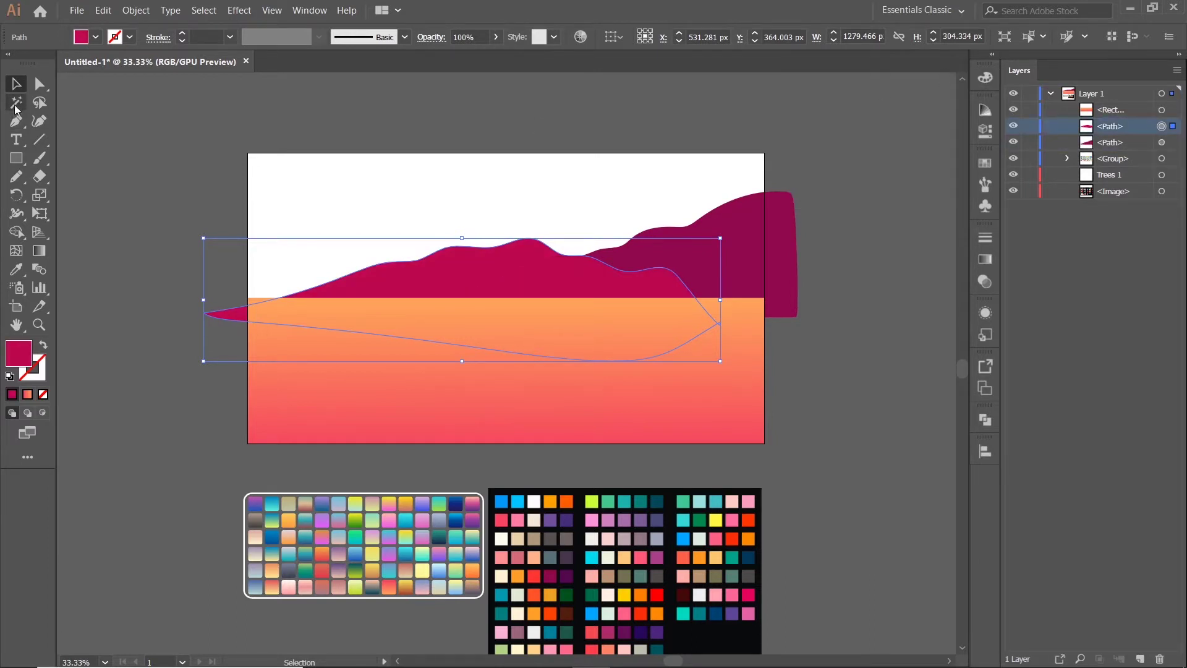
Step: Lower the crimson hill's ridge toward the right by moving one of its anchor points
left_click(856, 239)
left_click_drag(836, 253, 879, 229)
left_click(734, 264)
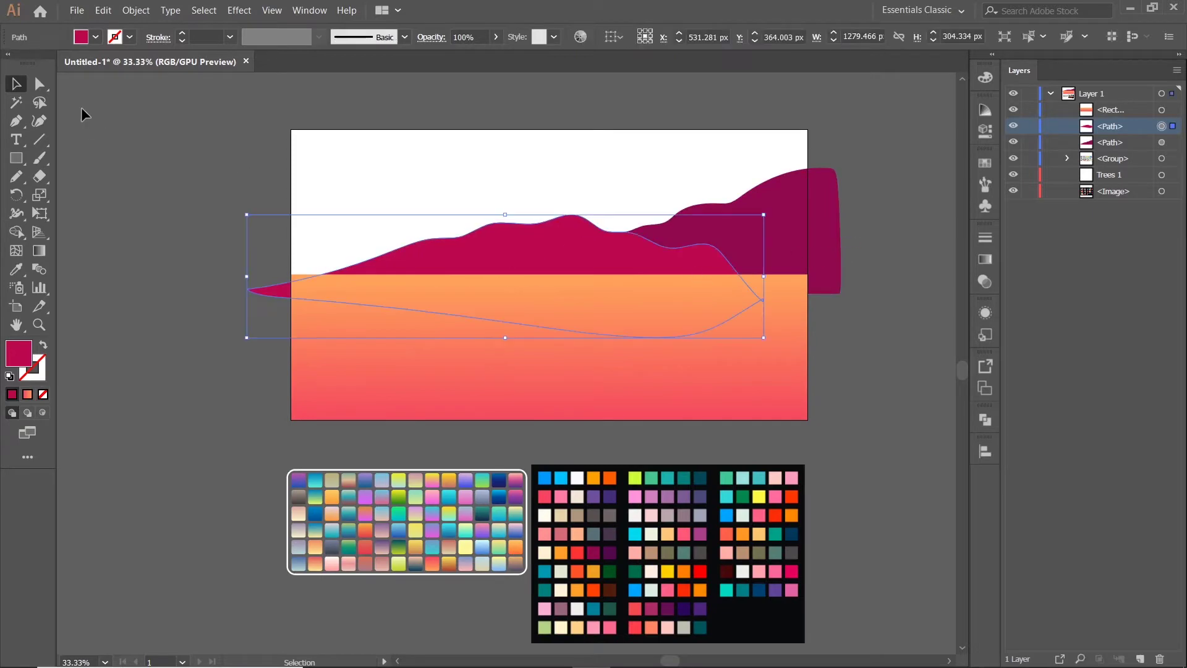
left_click(39, 84)
scroll(769, 297, "up", 3)
left_click(624, 146)
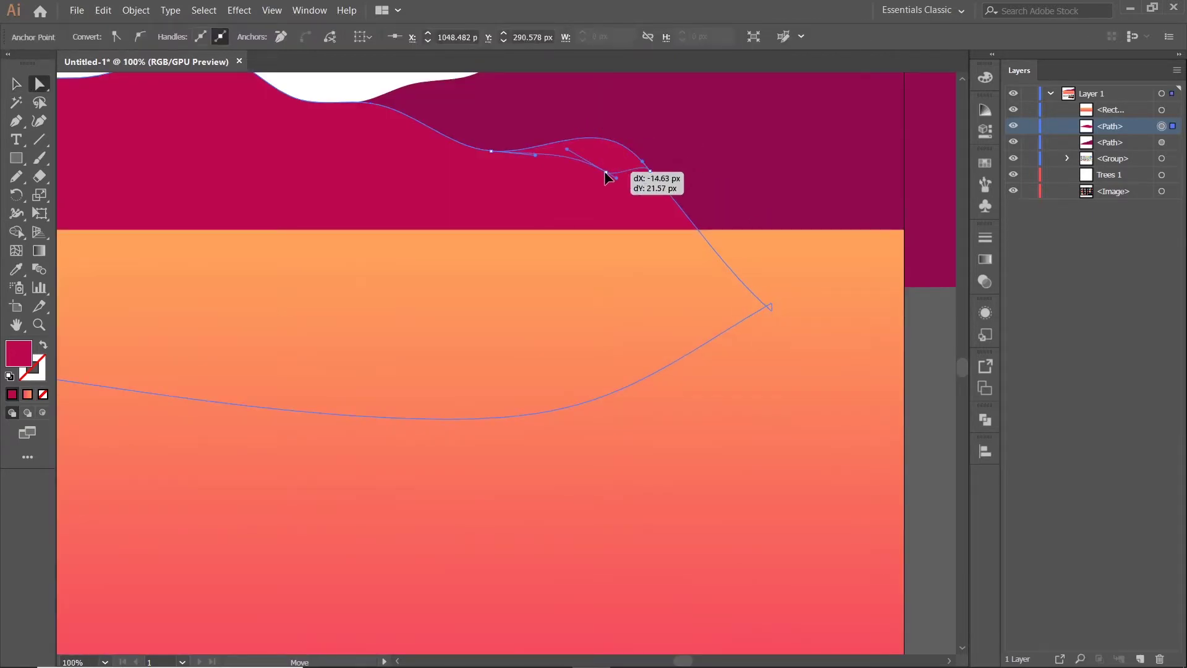
left_click_drag(661, 194, 716, 243)
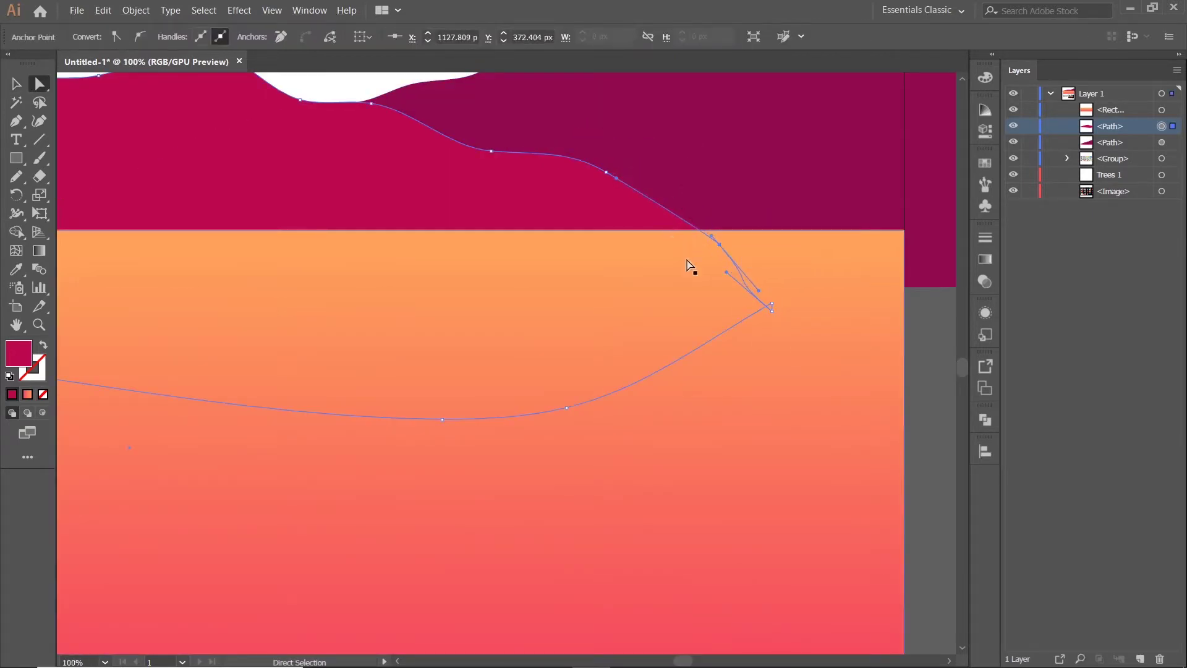
scroll(711, 272, "down", 5)
left_click(358, 223)
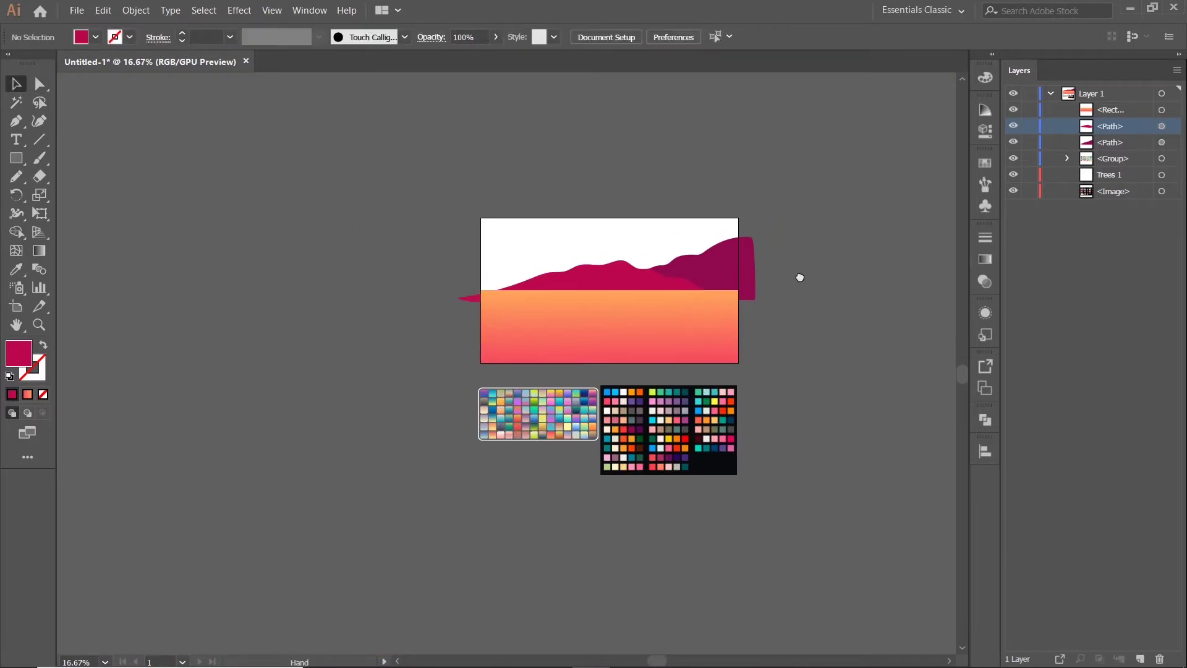
Step: Draw a sky rectangle over the upper artboard with the sea's gradient, placed behind the hills
key("m")
scroll(686, 341, "up", 2)
scroll(443, 219, "down", 1)
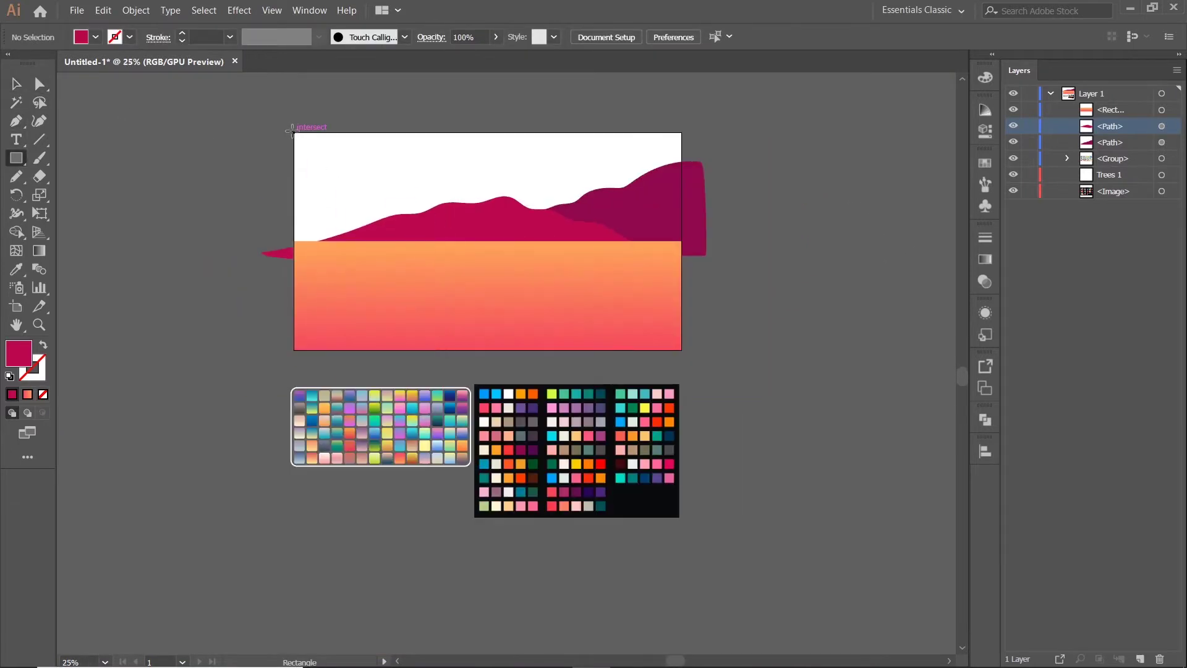
left_click_drag(293, 132, 682, 241)
left_click(16, 269)
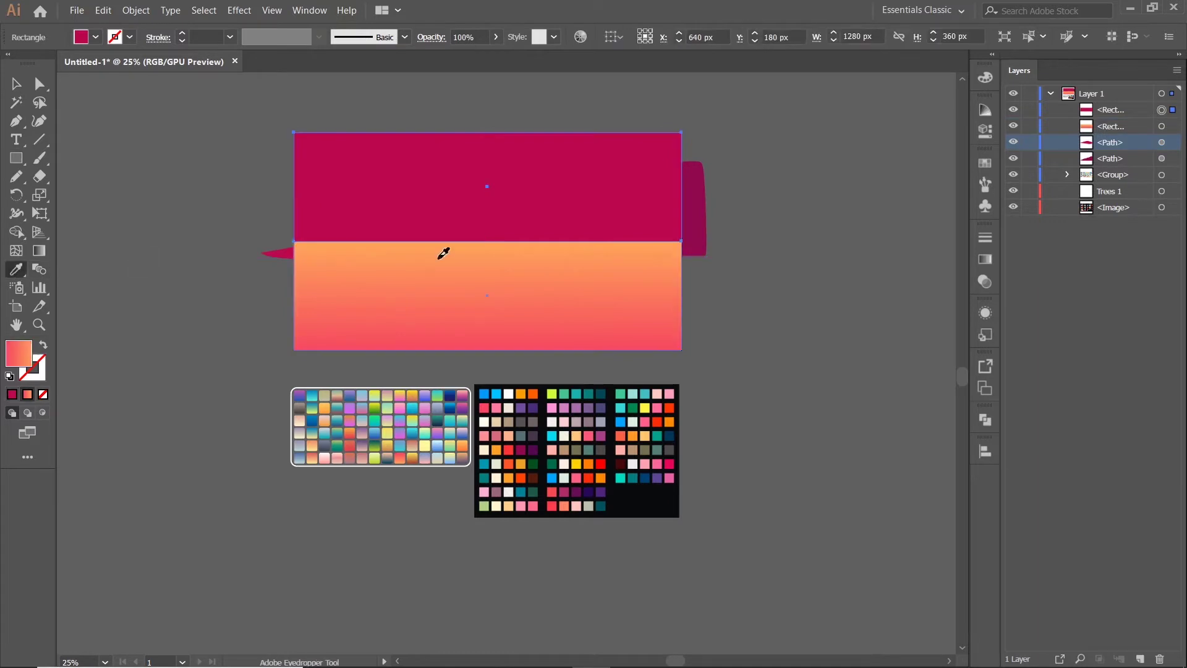
left_click(443, 252)
left_click(16, 83)
left_click_drag(1129, 115, 1123, 169)
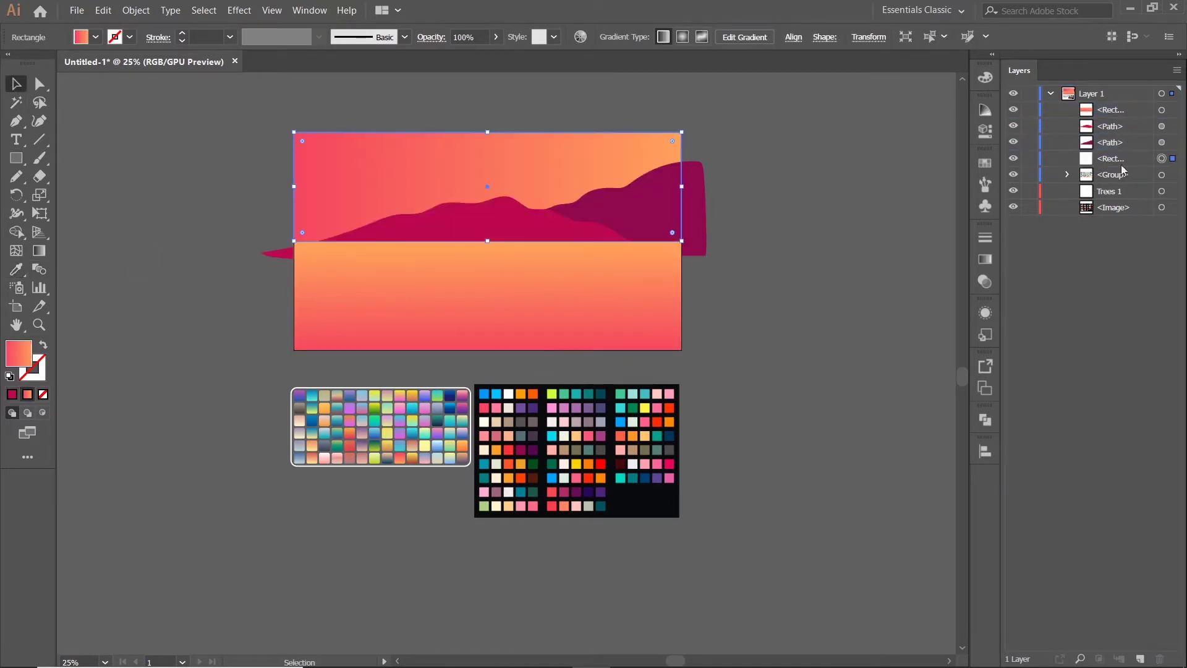
Step: Trim the hills' overhanging edges with Shape Builder across sky, sea and hills, then select the sky
left_click_drag(762, 179, 831, 196)
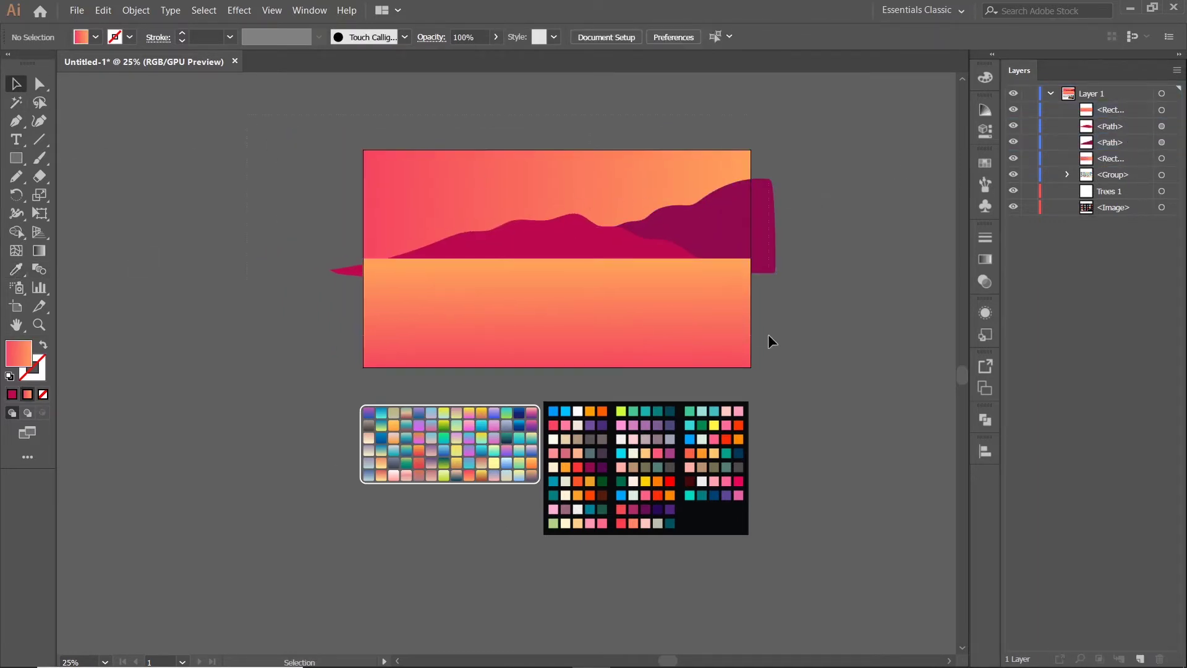
left_click_drag(768, 335, 305, 265)
key("shift+m")
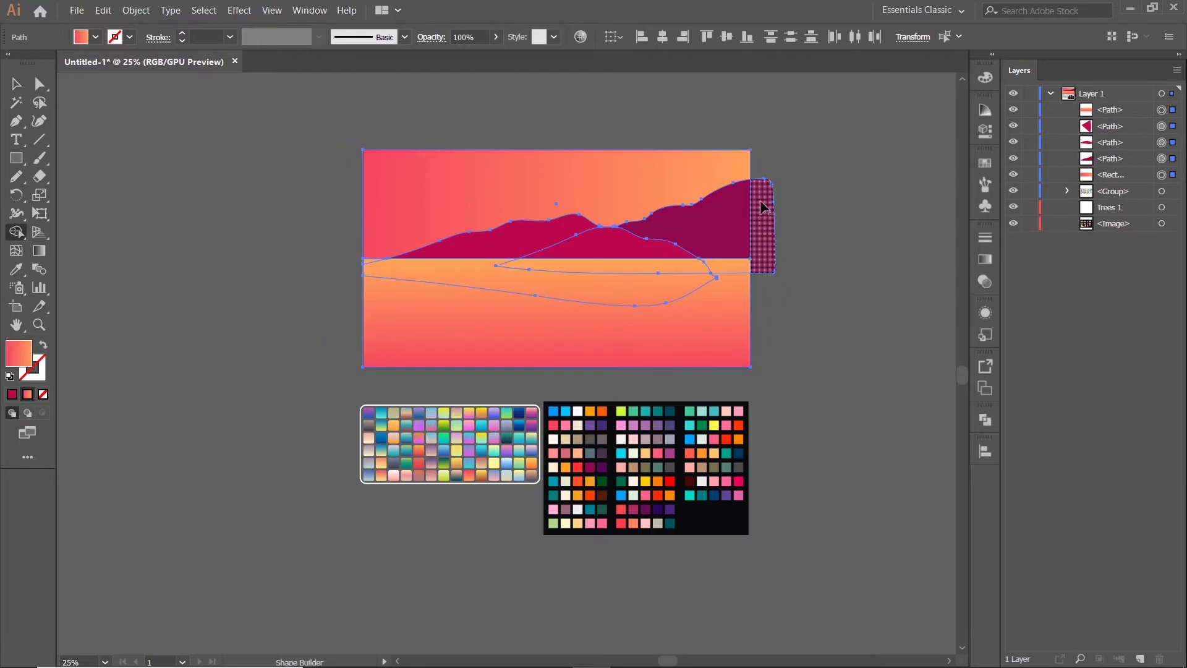
left_click(548, 177)
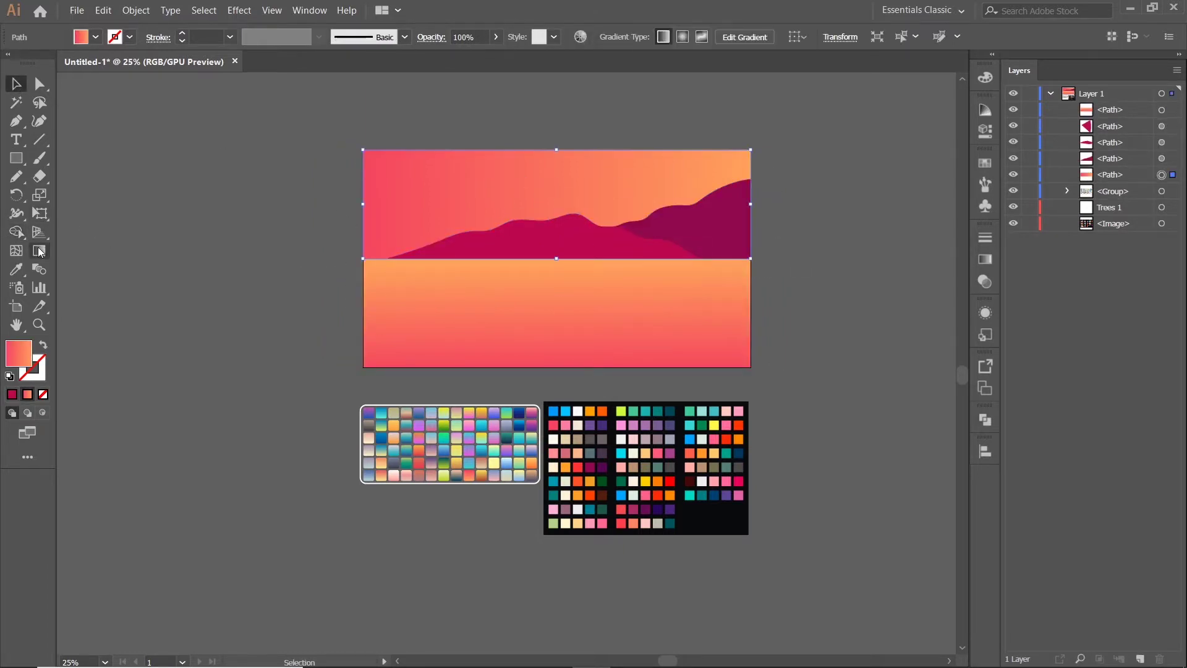
Step: Redraw the sky gradient vertically from top to horizon so it reads mostly orange
key("g")
left_click_drag(555, 263, 557, 205)
left_click_drag(562, 94, 556, 188)
scroll(565, 152, "up", 1)
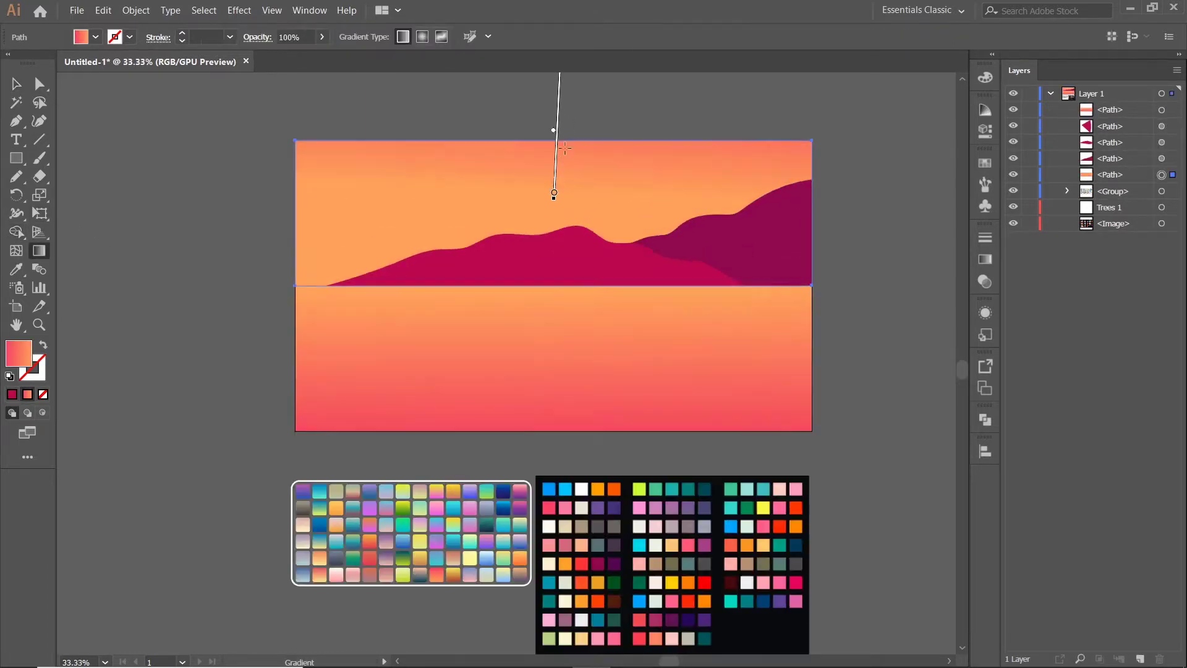
left_click_drag(568, 131, 570, 233)
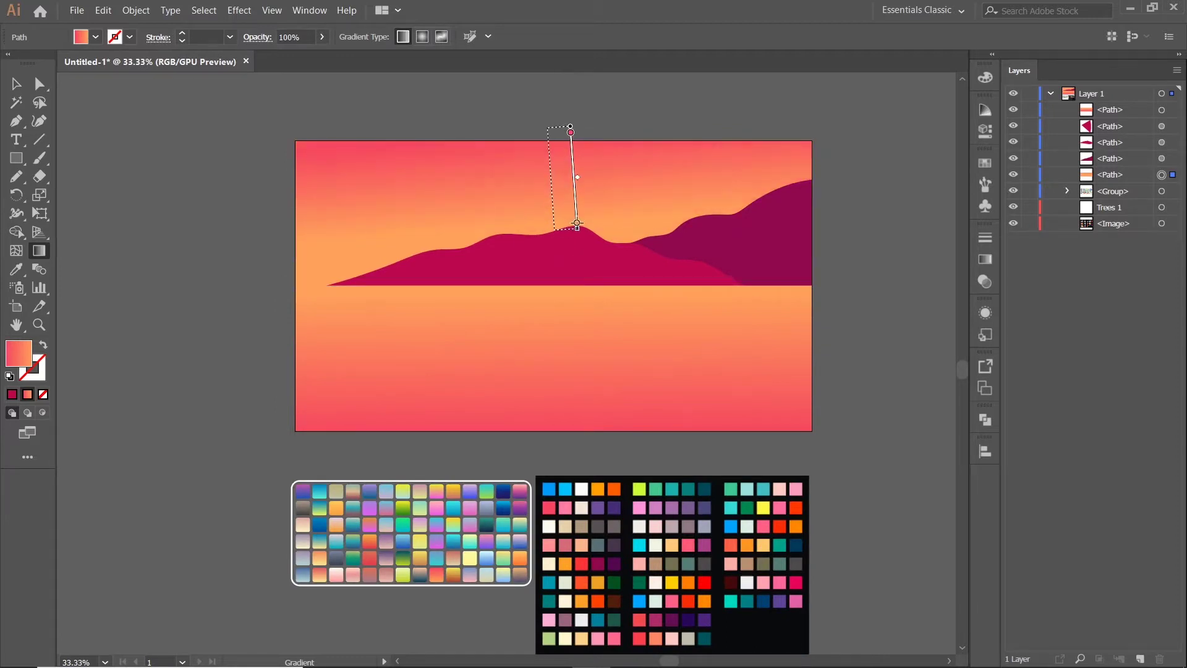
mouse_move(565, 97)
left_mouse_down()
mouse_move(566, 206)
mouse_move(554, 199)
left_mouse_up()
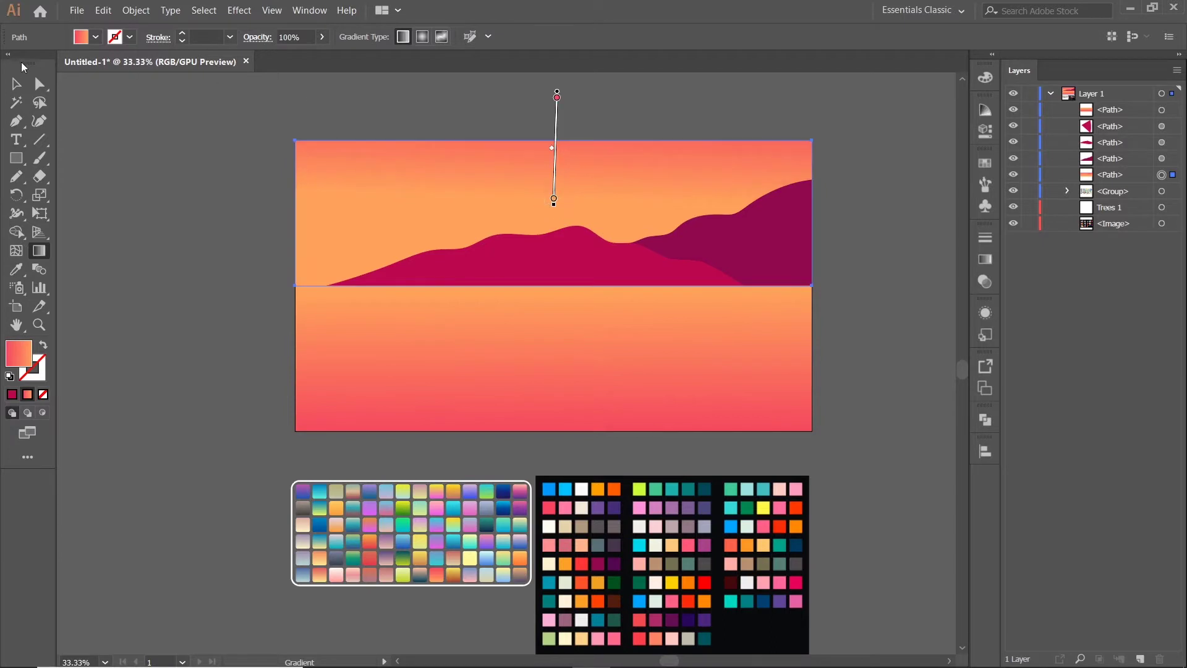
Step: Give the sky an orange gradient swatch running from the top down to the horizon
left_click(13, 87)
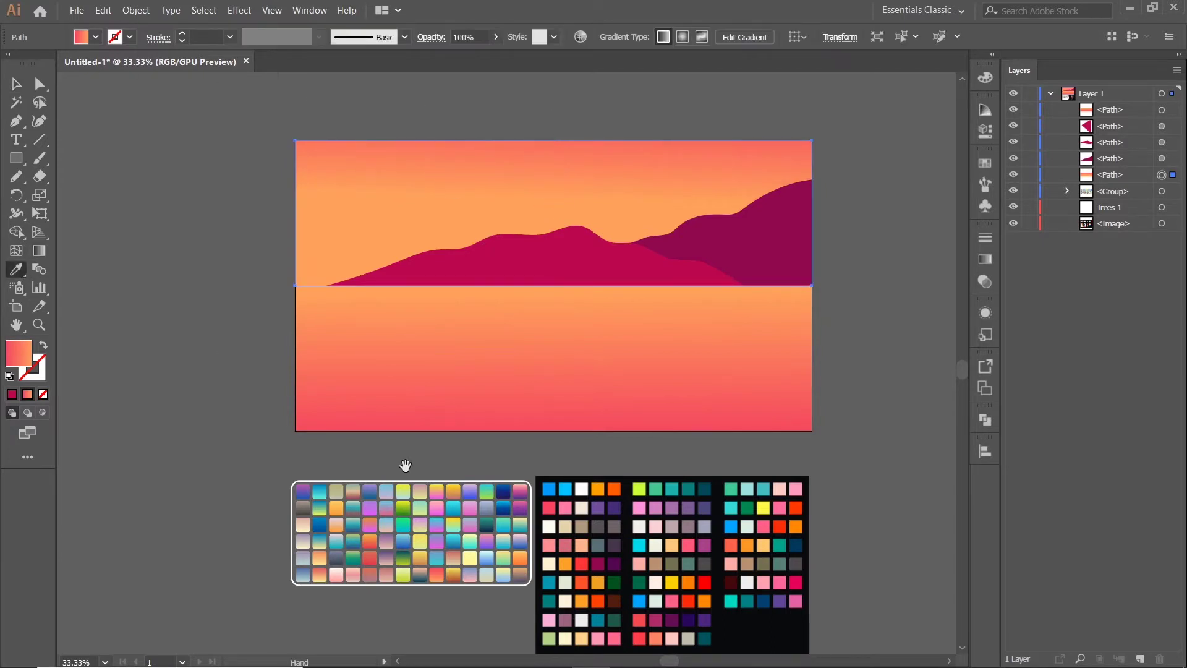
left_click_drag(405, 465, 405, 439)
left_click(366, 525)
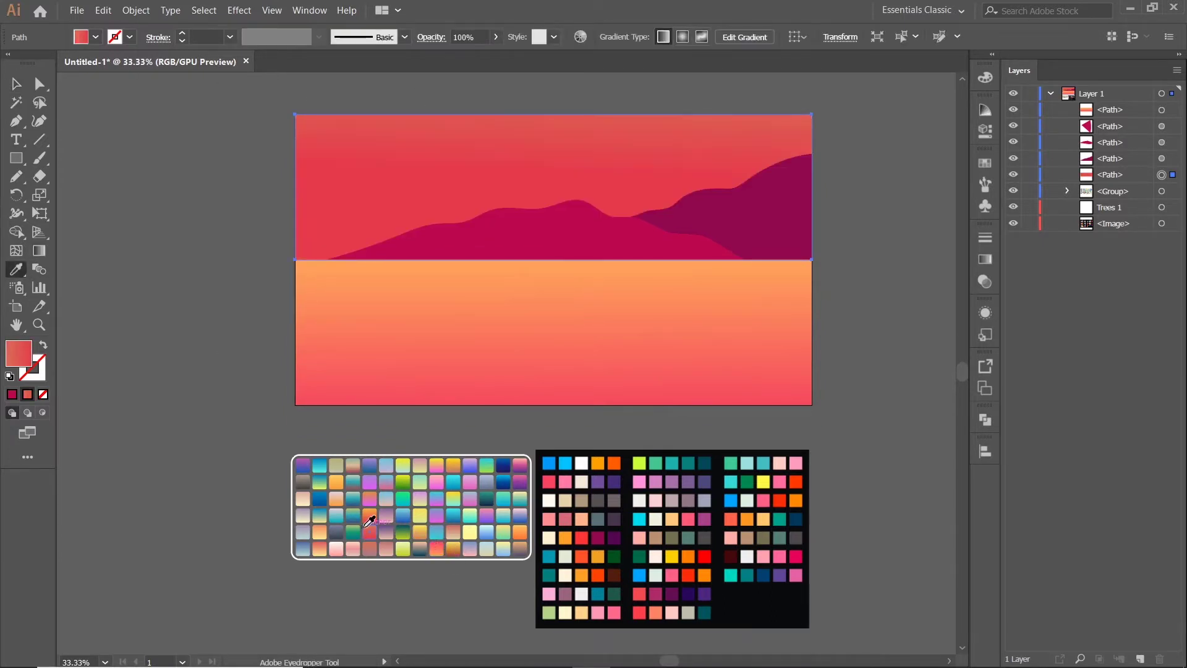
left_click(422, 538)
key("g")
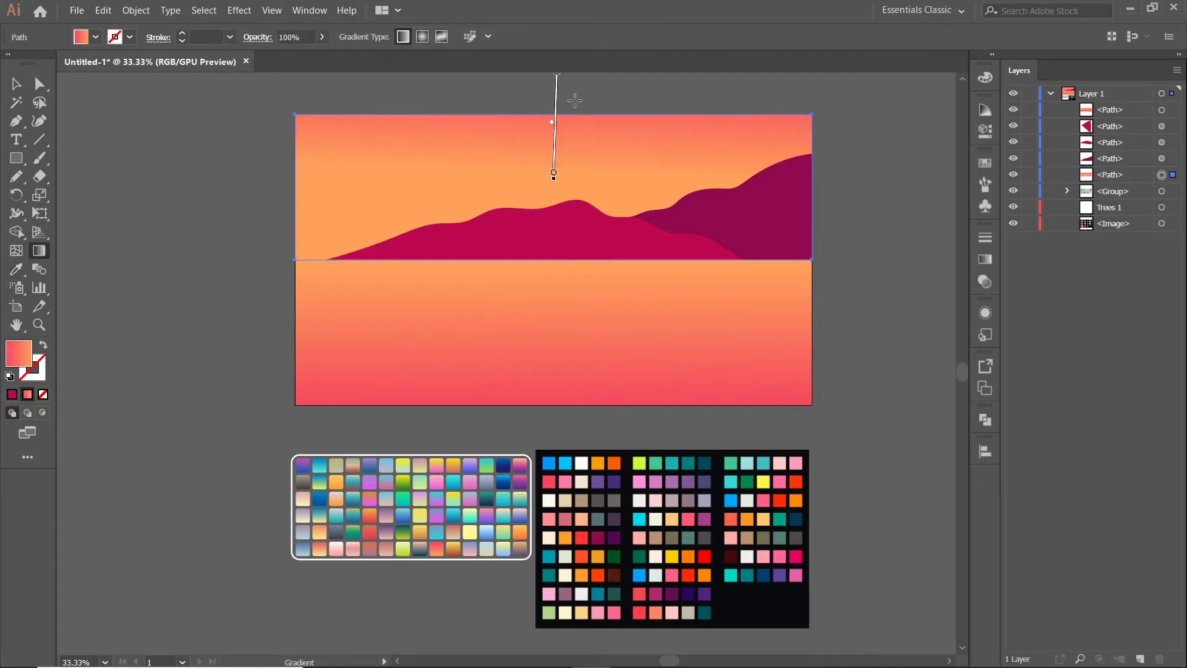
left_click_drag(565, 92, 564, 273)
key("ctrl+minus")
left_click_drag(558, 81, 558, 221)
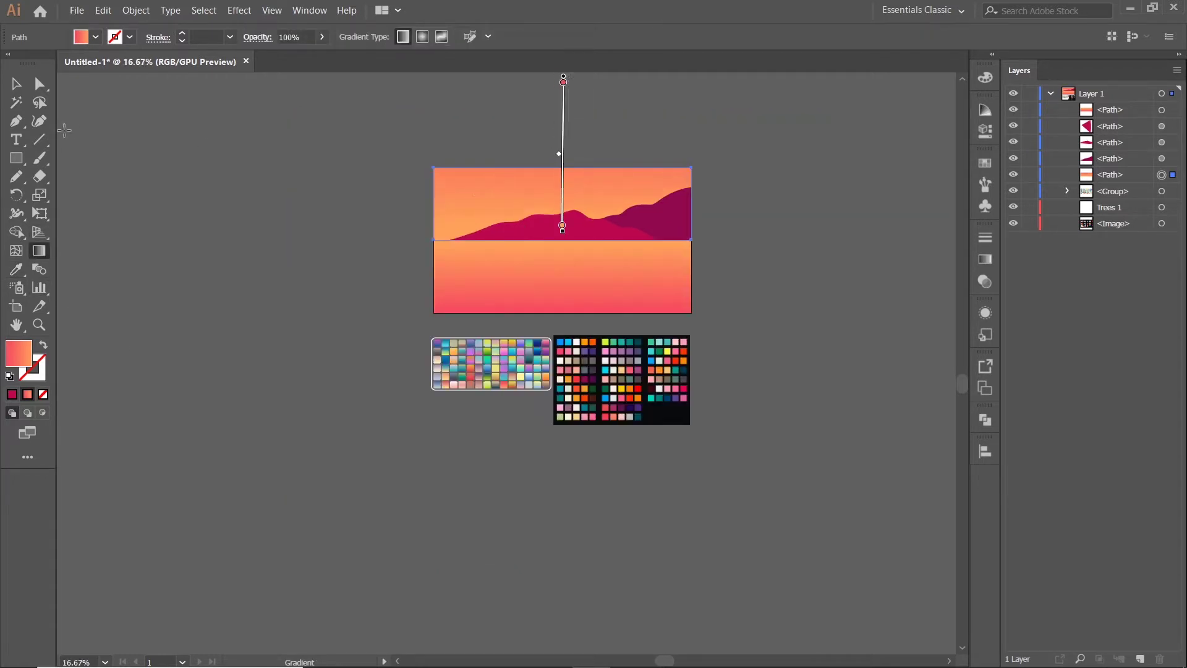
Step: Give the water a red-to-orange gradient, orange at the top and red at the bottom
key("v")
left_click(618, 278)
key("i")
scroll(540, 377, "up", 2)
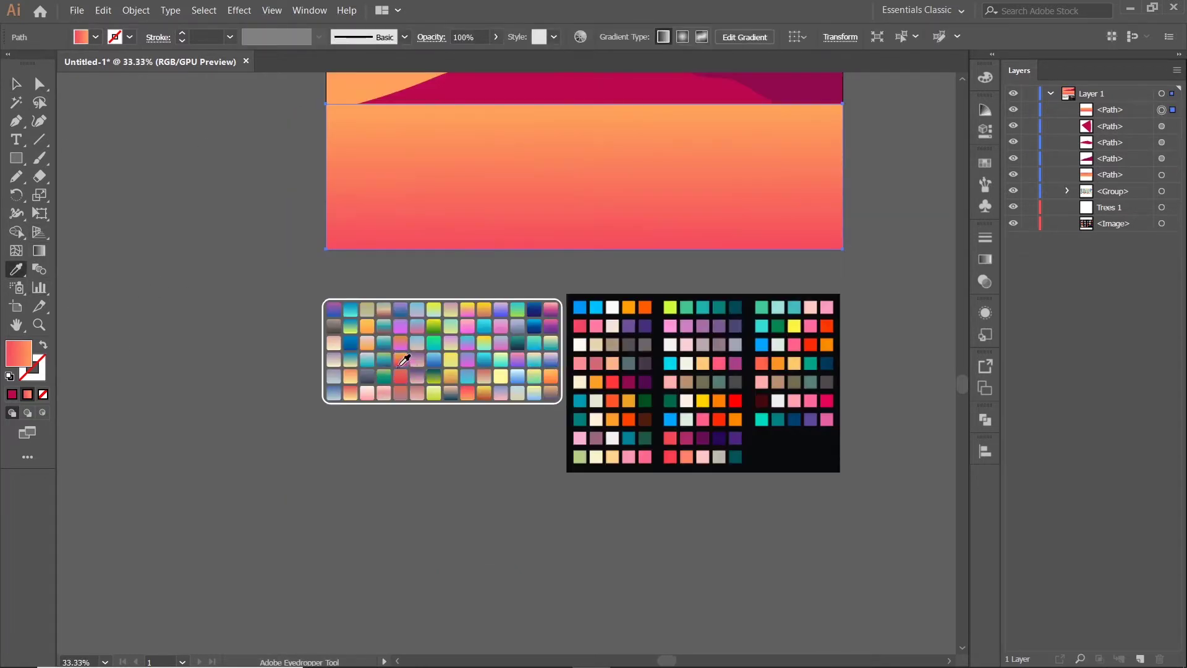
left_click(400, 365)
scroll(418, 380, "down", 1)
left_click(39, 249)
left_click_drag(548, 162, 547, 290)
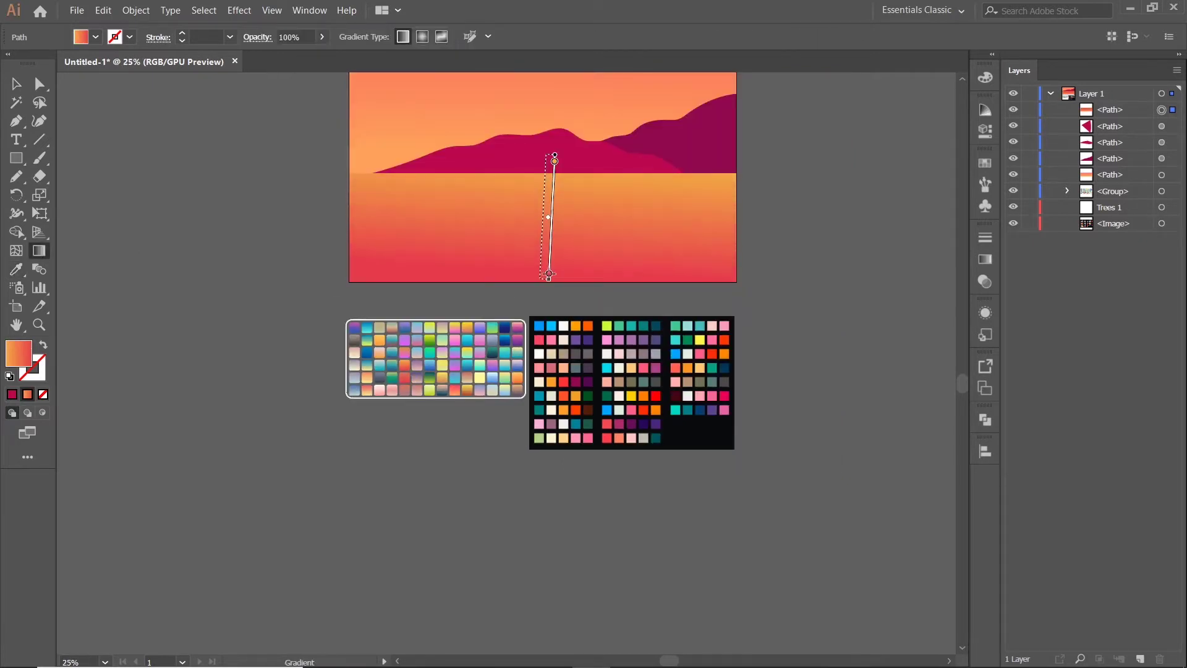
Step: Stretch the water gradient over a longer vertical span and deselect everything
scroll(544, 292, "down", 1)
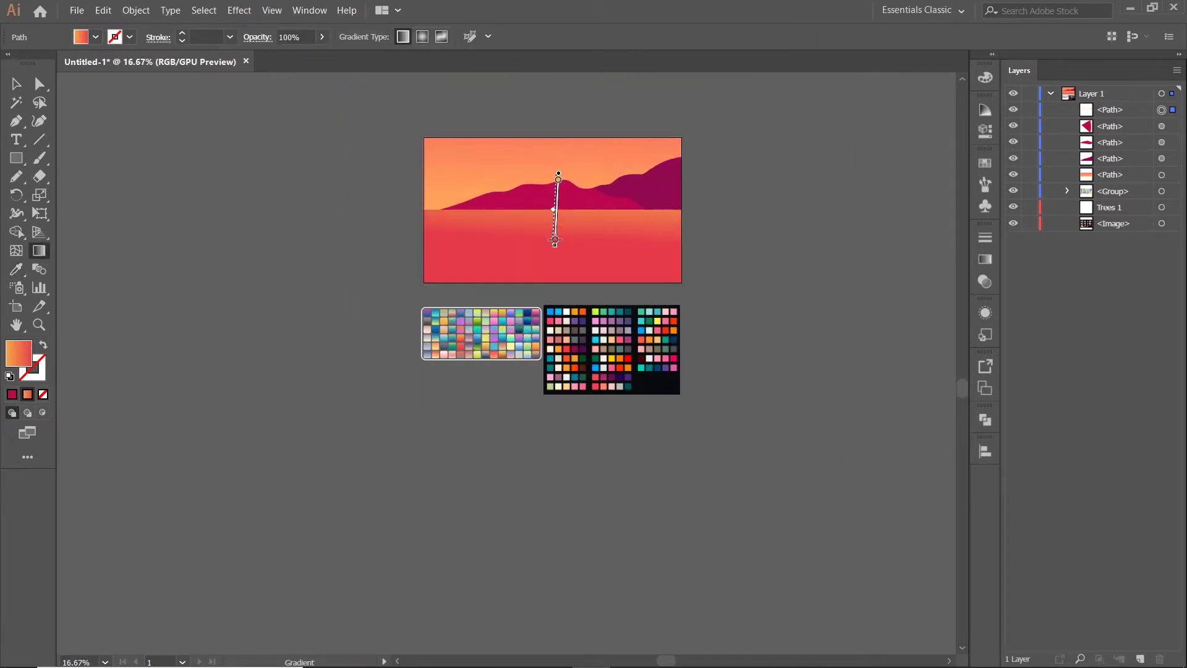
scroll(565, 197, "down", 1)
left_click_drag(558, 130, 558, 294)
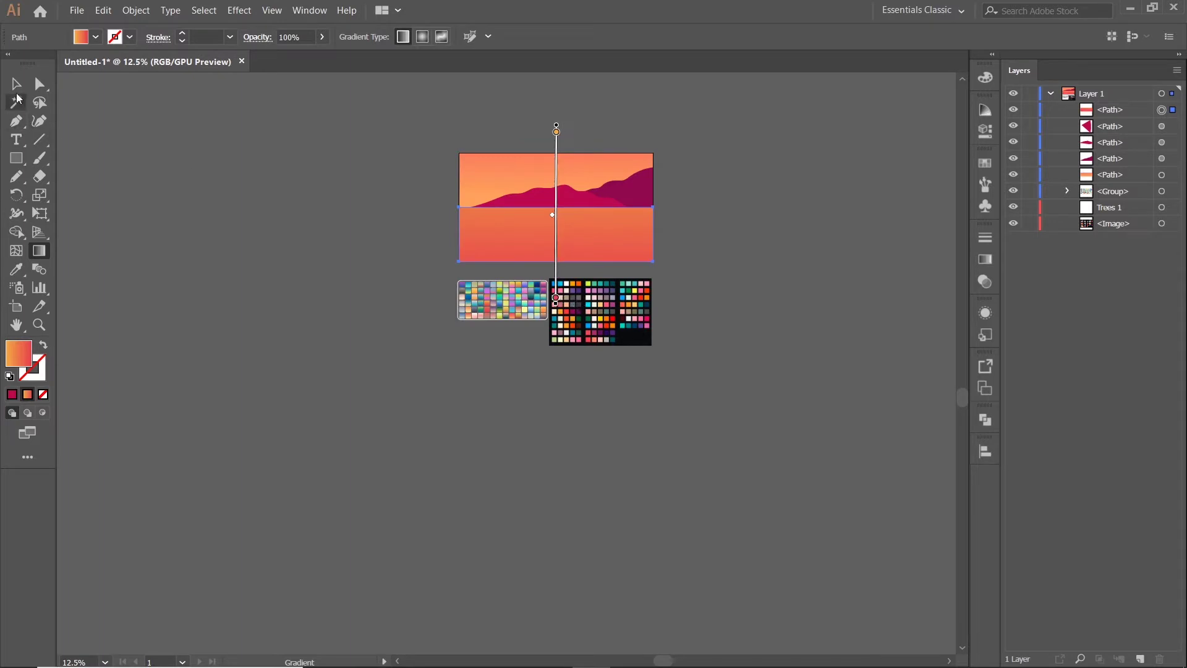
left_click(17, 85)
left_click(809, 251)
scroll(571, 181, "up", 1)
scroll(611, 197, "up", 1)
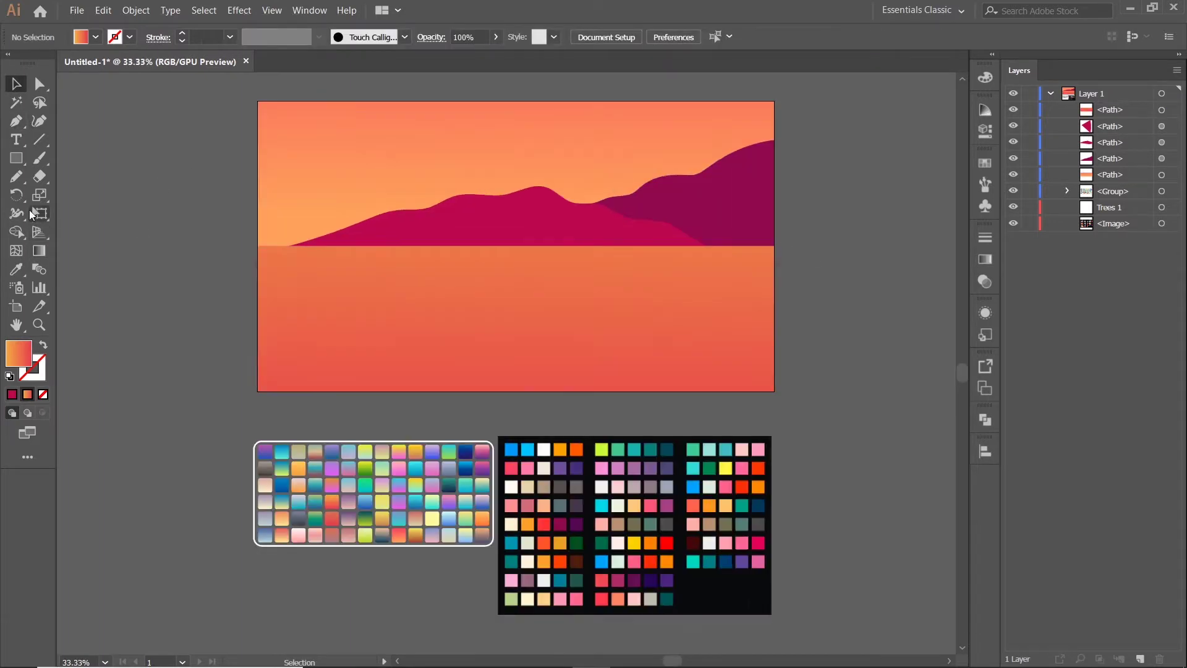
scroll(445, 206, "left", 1)
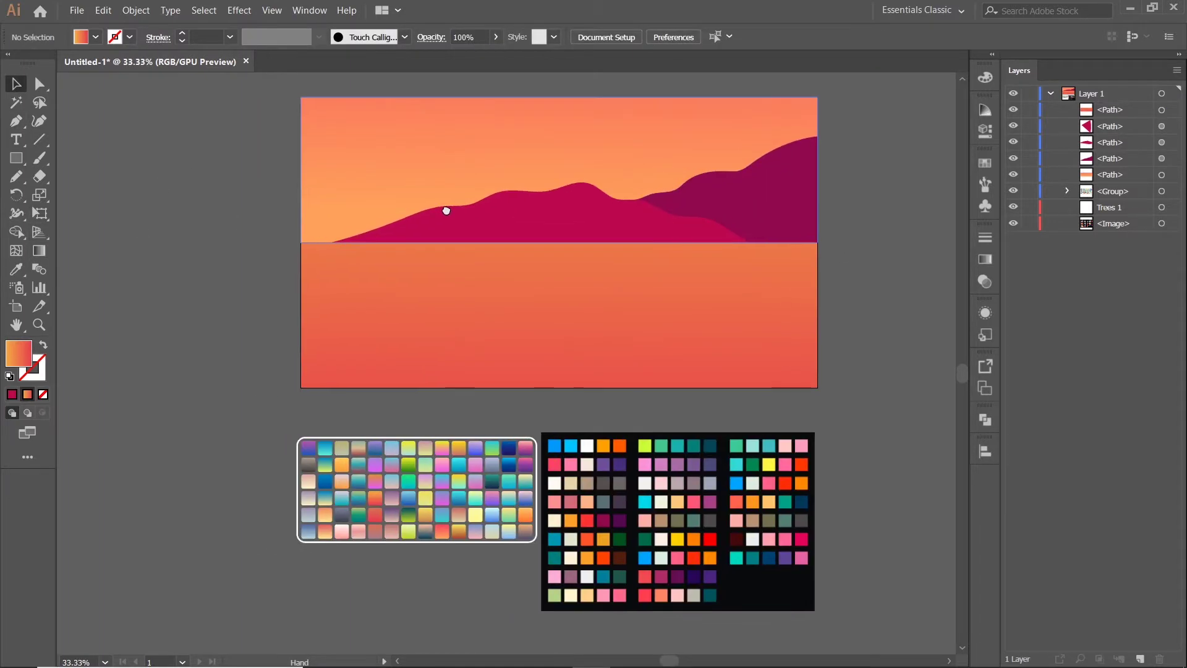
Step: Add a new layer and draw a small circle at the horizon's left end
left_click(16, 158)
scroll(314, 244, "up", 1)
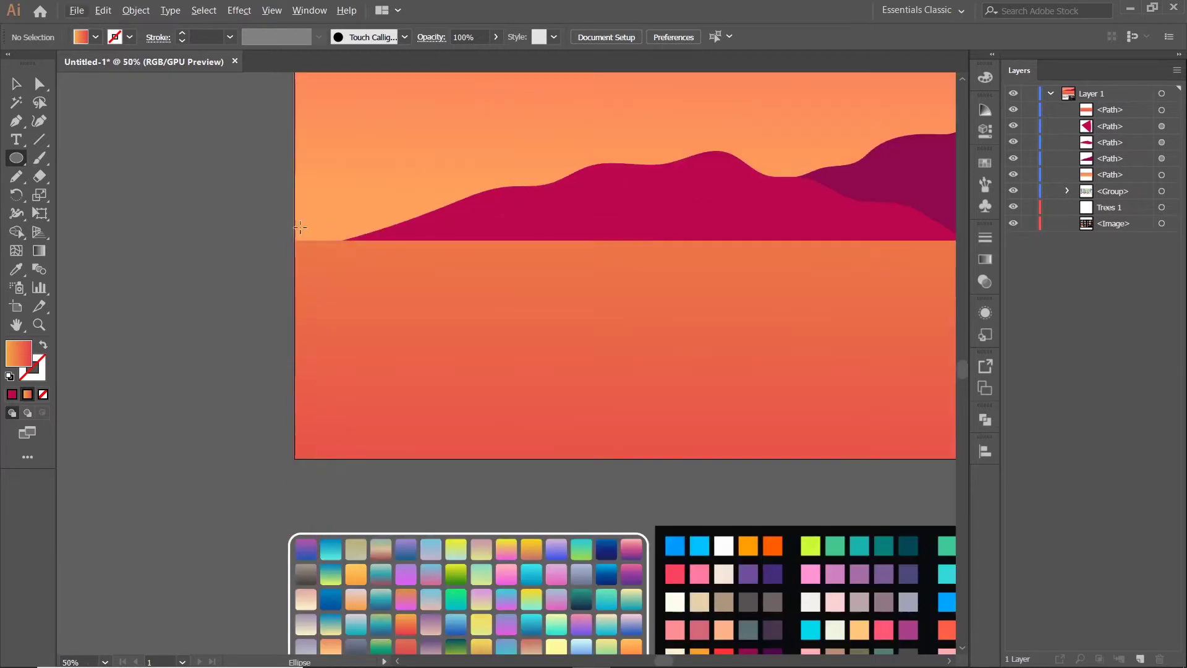
scroll(303, 261, "up", 1)
left_click(1139, 656)
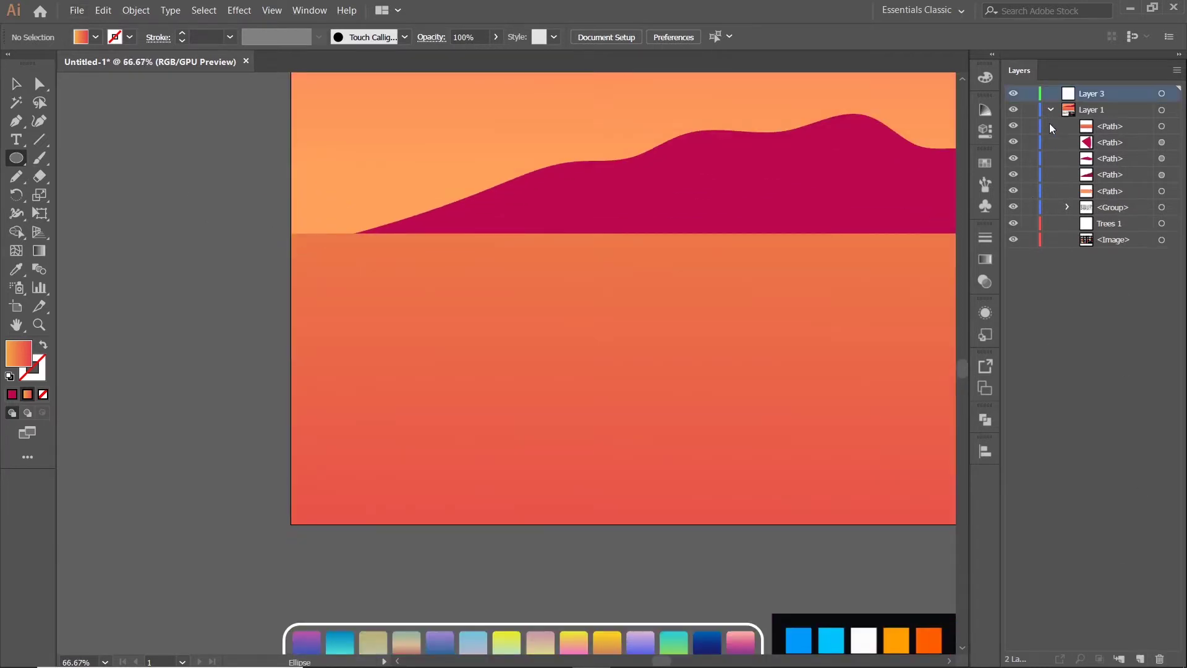
left_click_drag(320, 186, 358, 223)
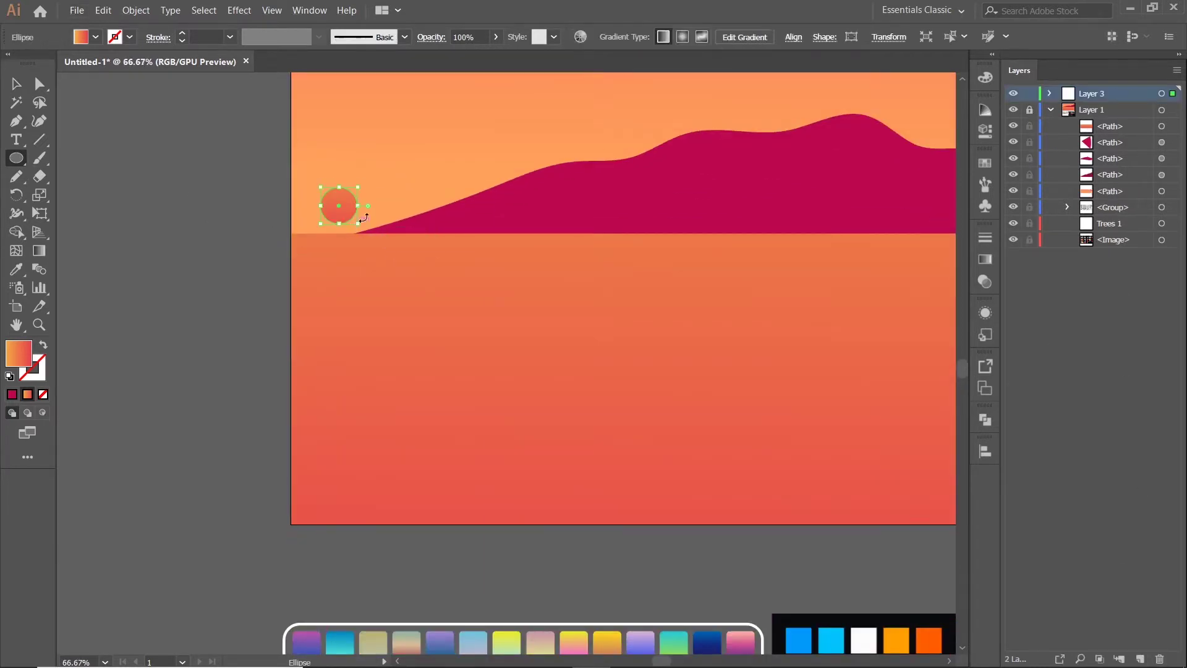
Step: Fill the circle with a deep indigo-purple swatch colour
left_click(16, 269)
left_click_drag(507, 517, 485, 347)
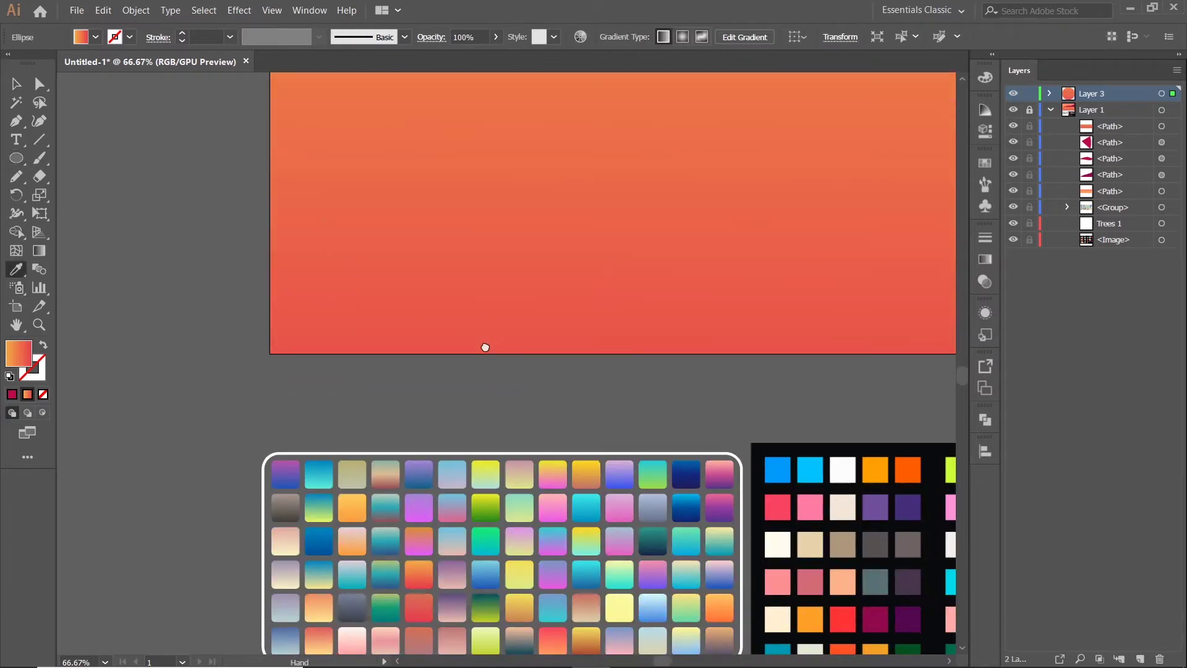
left_click(779, 498)
mouse_move(825, 560)
left_mouse_down()
mouse_move(791, 559)
mouse_move(787, 499)
left_mouse_up()
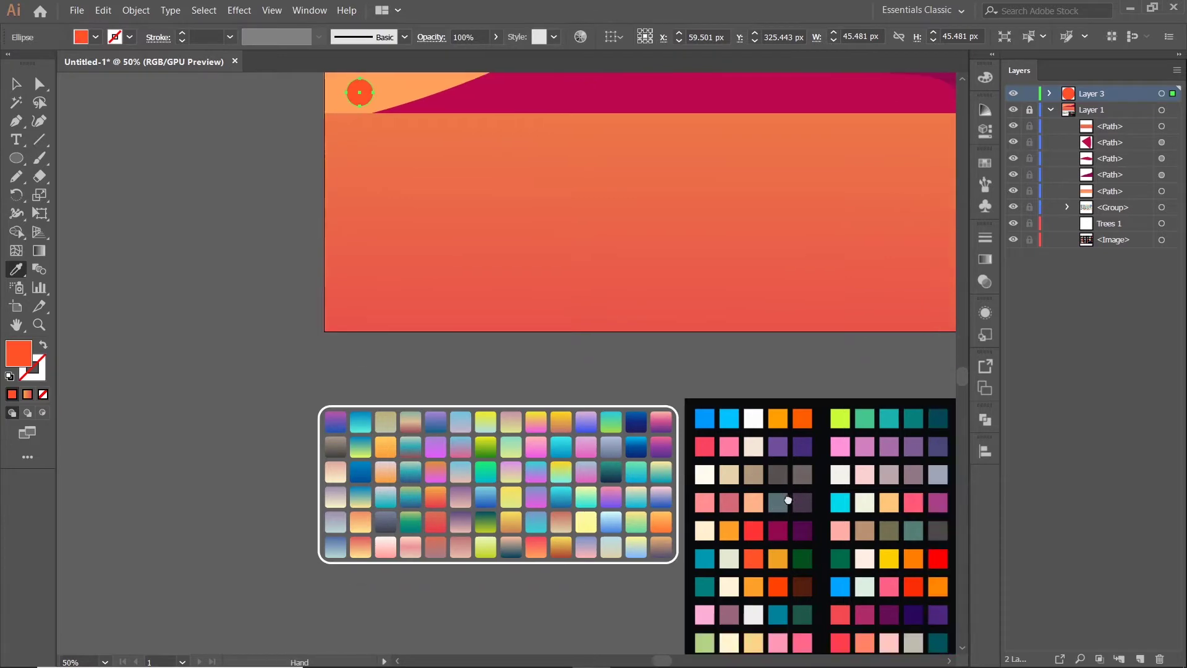
scroll(804, 438, "up", 2)
scroll(787, 514, "up", 3)
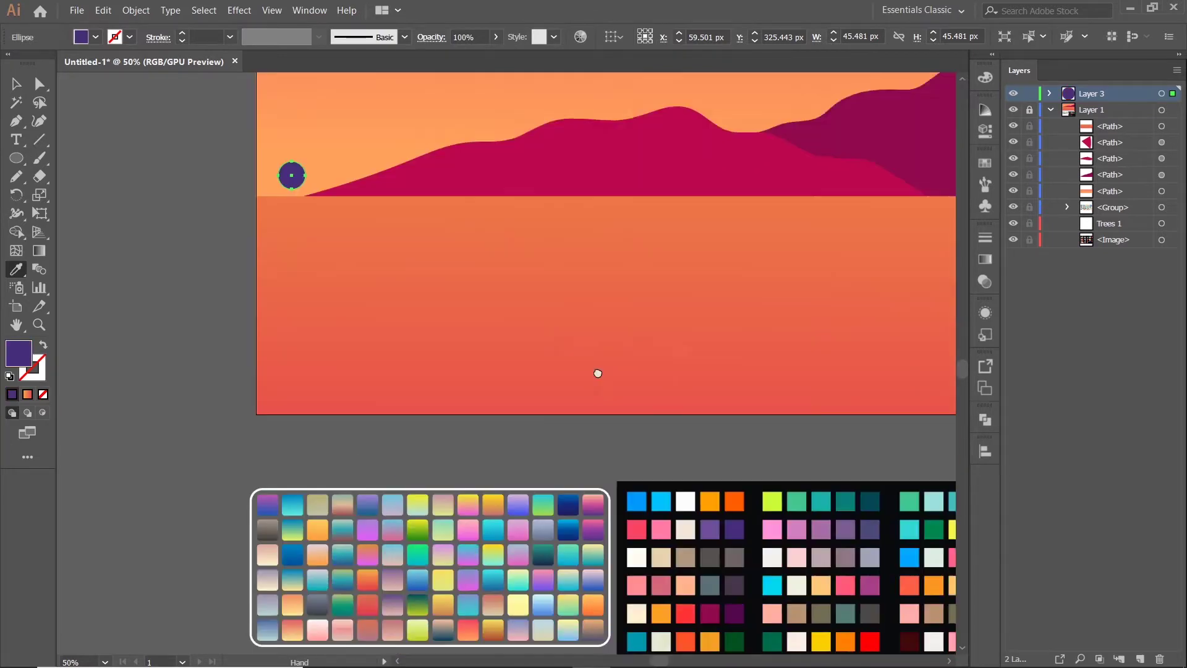
scroll(596, 370, "up", 2)
scroll(440, 243, "up", 2)
key("l")
scroll(371, 291, "up", 1)
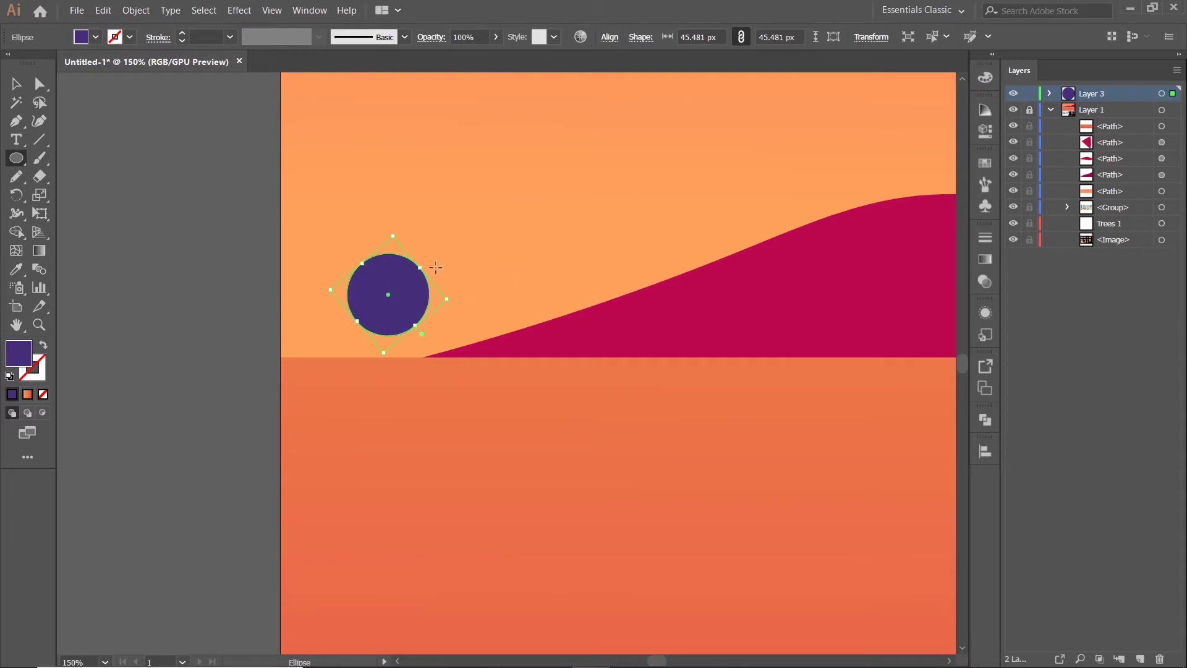
Step: Overlap a second purple circle with the first, then shrink both and lower them onto the horizon
left_click_drag(453, 259, 507, 312)
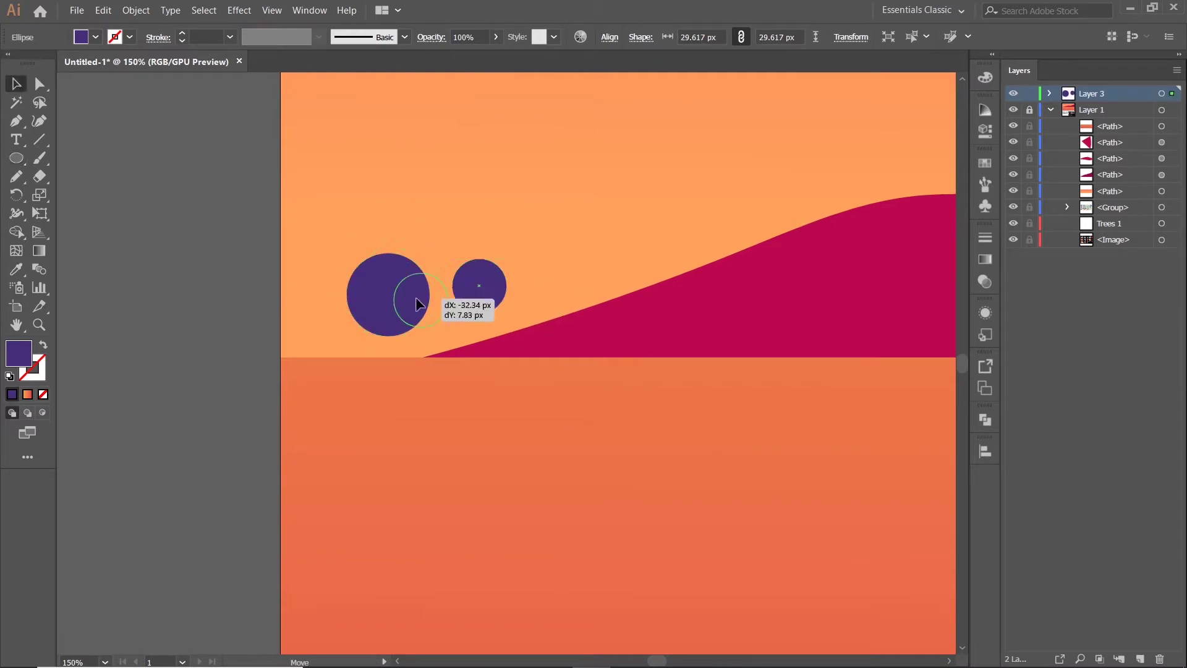
left_click_drag(417, 303, 441, 314)
left_click(85, 101)
mouse_move(420, 295)
left_mouse_down()
mouse_move(333, 350)
mouse_move(353, 344)
left_mouse_up()
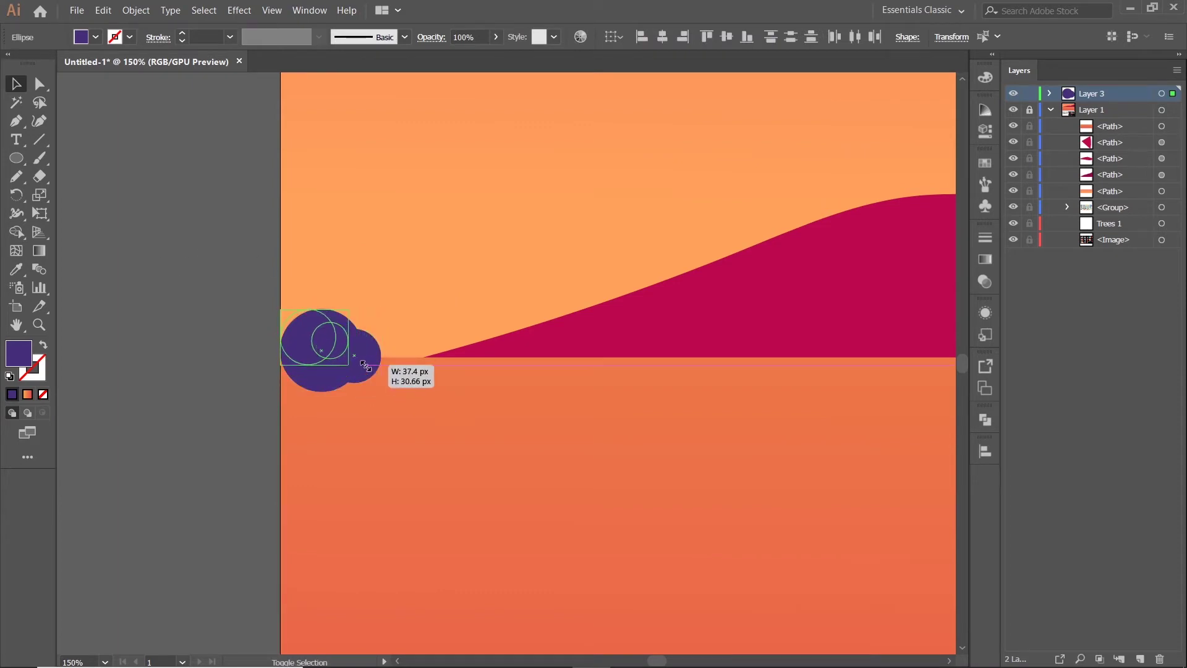
left_click_drag(382, 390, 348, 365)
left_click_drag(323, 342, 392, 344)
Step: Draw four overlapping purple circles rightward along the horizon
key("l")
scroll(303, 356, "up", 1)
scroll(394, 363, "up", 3)
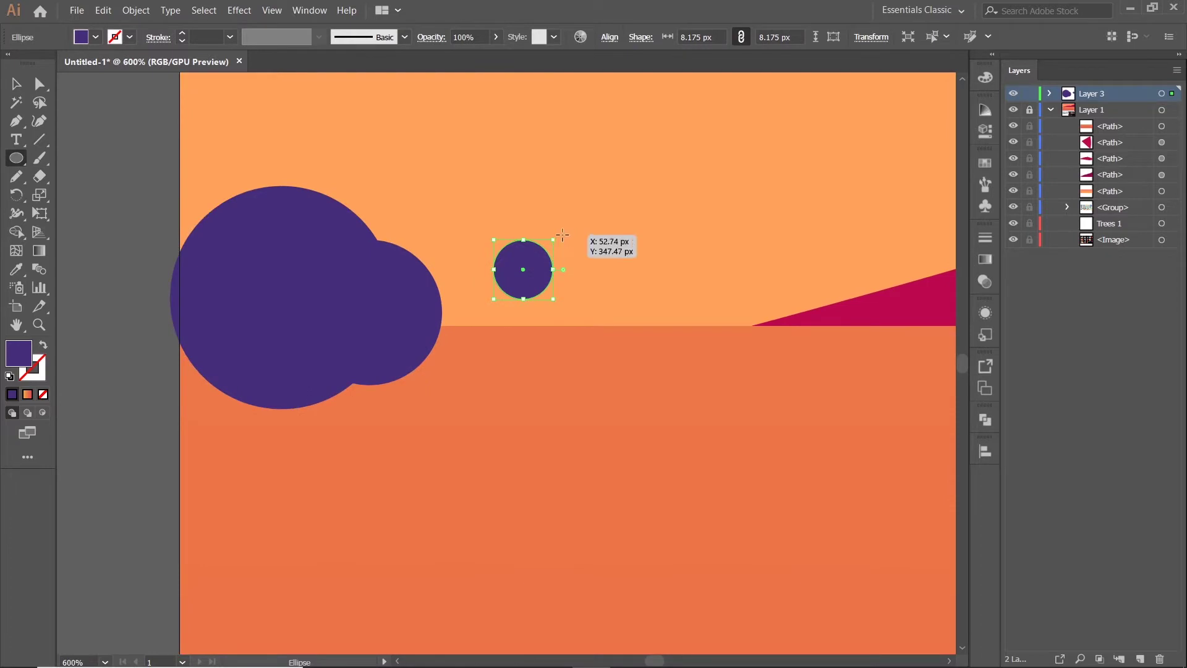
left_click_drag(562, 234, 645, 316)
mouse_move(628, 251)
left_mouse_down()
mouse_move(680, 305)
mouse_move(711, 313)
left_mouse_up()
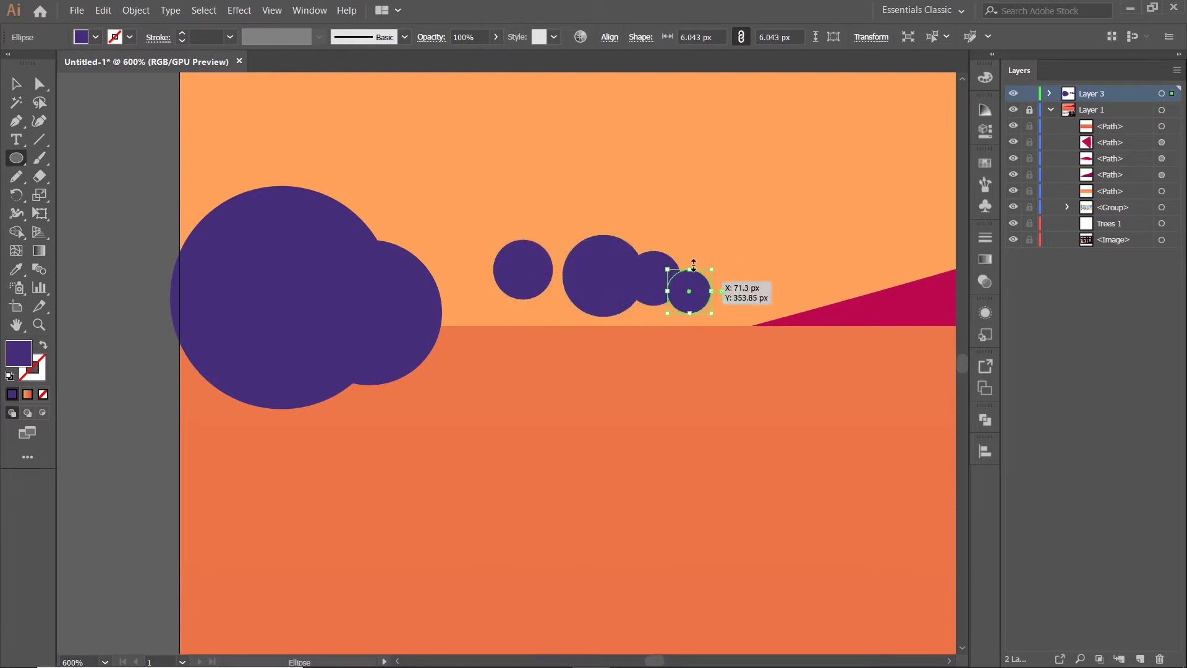
mouse_move(705, 254)
left_mouse_down()
mouse_move(763, 312)
mouse_move(801, 328)
left_mouse_up()
left_click_drag(789, 253, 848, 312)
scroll(849, 313, "right", 5)
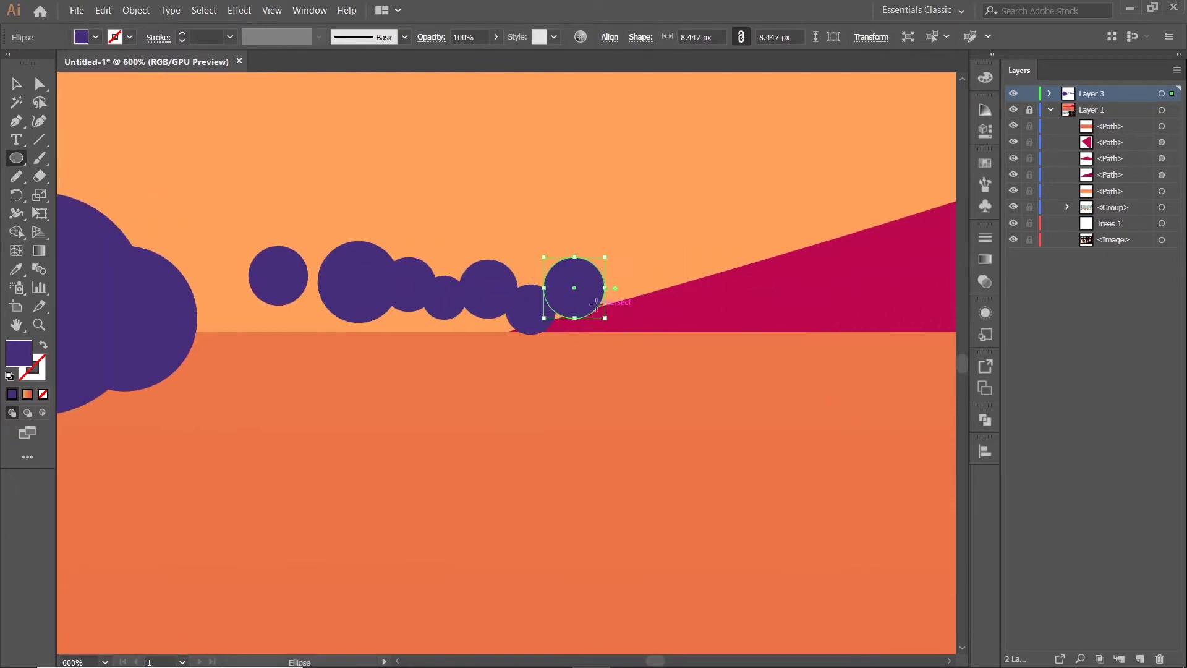
Step: Extend the chain to the right with seven more circles of varied sizes
left_click_drag(531, 297, 589, 356)
left_click_drag(593, 285, 641, 332)
left_click_drag(565, 303, 609, 344)
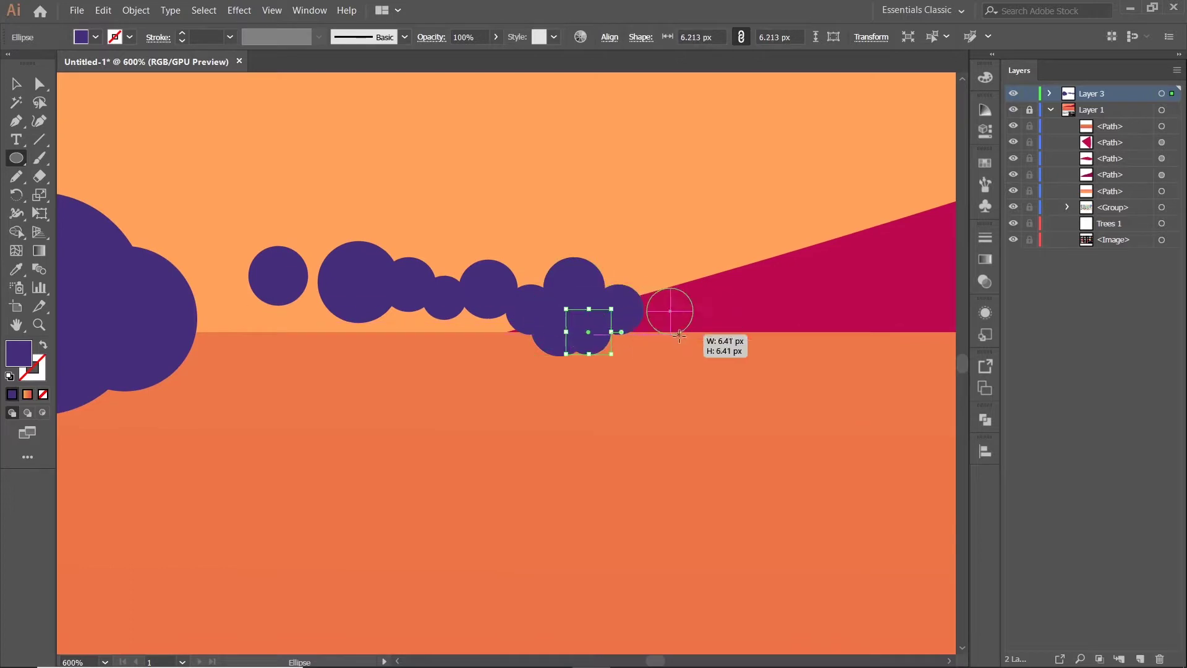
left_click_drag(646, 287, 692, 332)
mouse_move(631, 303)
left_mouse_down()
mouse_move(668, 339)
mouse_move(732, 319)
mouse_move(820, 339)
left_mouse_up()
left_click_drag(726, 303, 774, 351)
scroll(775, 351, "right", 5)
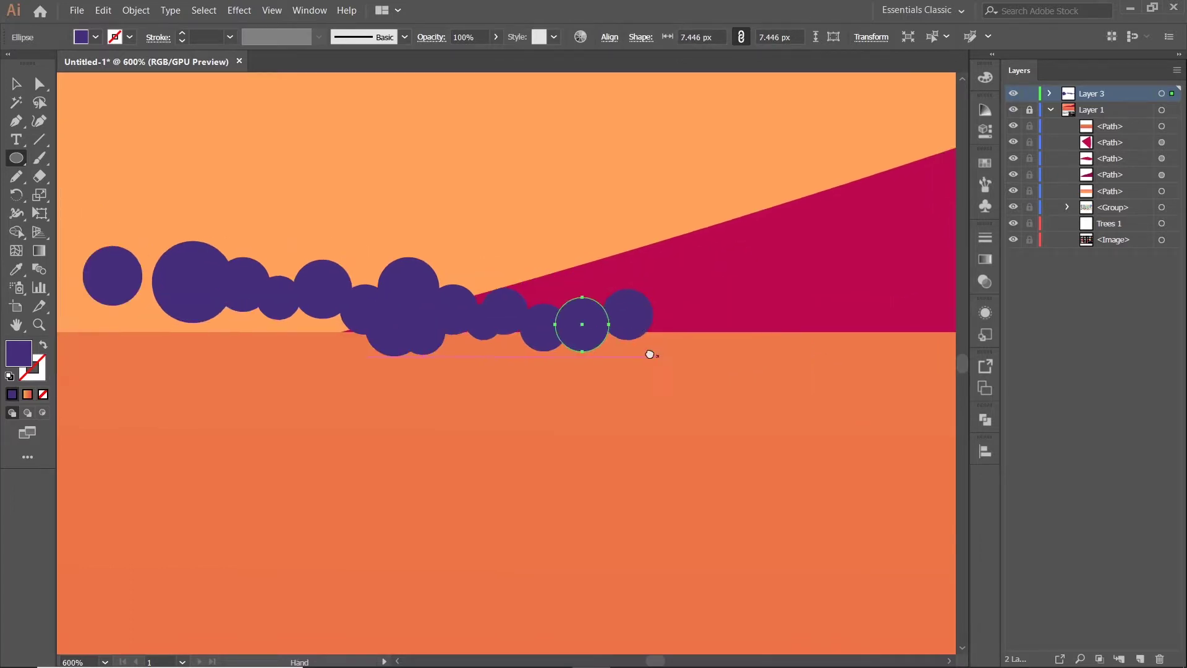
mouse_move(638, 305)
left_mouse_down()
mouse_move(674, 321)
mouse_move(742, 319)
mouse_move(785, 300)
mouse_move(829, 341)
left_mouse_up()
scroll(804, 322, "right", 5)
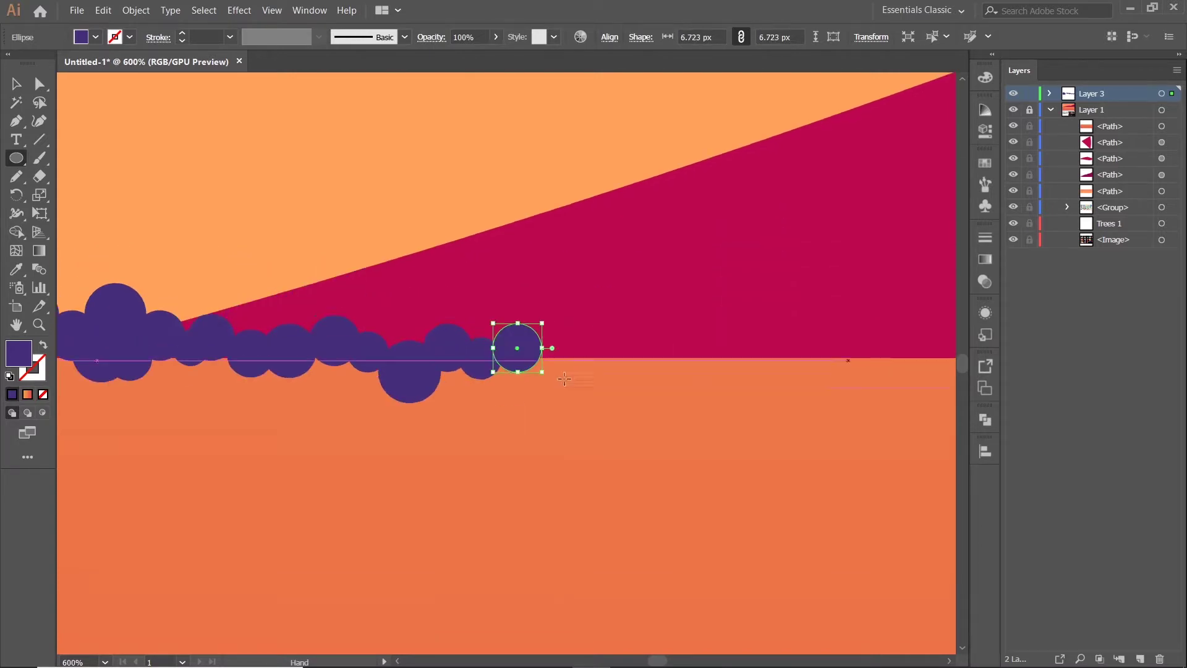
Step: Continue the tree line rightward with six more overlapping circles
mouse_move(533, 387)
left_mouse_down()
mouse_move(595, 342)
mouse_move(648, 387)
left_mouse_up()
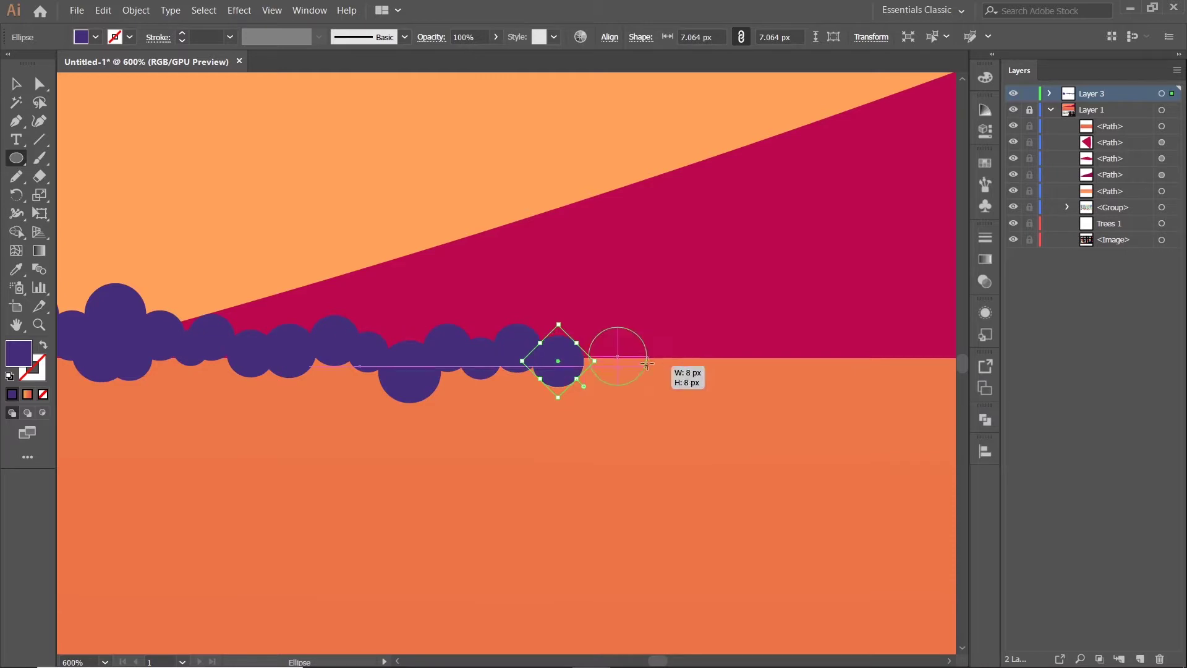
left_click_drag(630, 337, 687, 392)
left_click_drag(683, 310, 771, 398)
left_click_drag(770, 331, 822, 383)
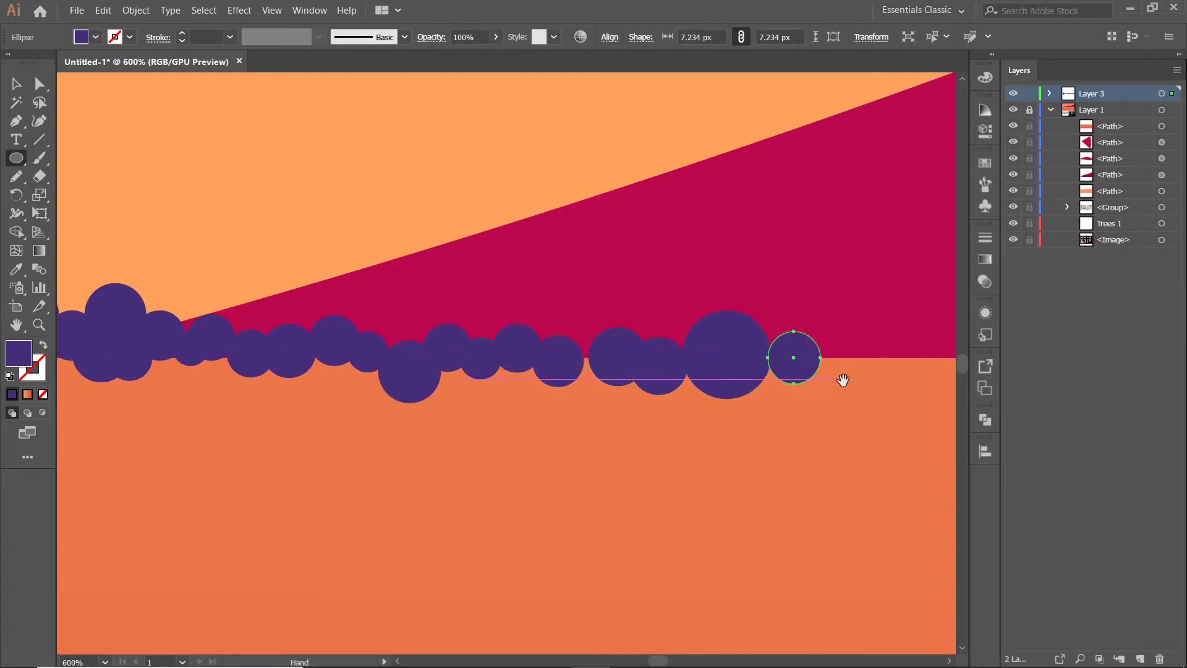
scroll(834, 377, "right", 5)
left_click_drag(646, 346, 705, 409)
left_click_drag(708, 346, 769, 402)
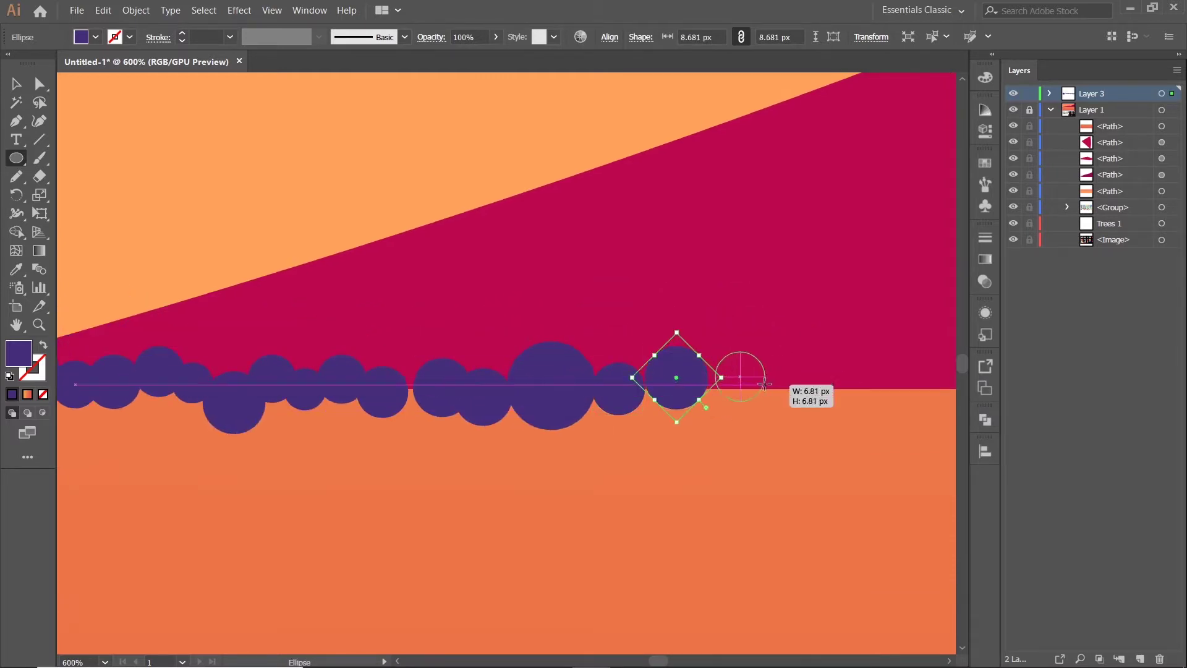
scroll(770, 402, "right", 5)
Step: Add five more circles, including larger ones dipping below the horizon
left_click_drag(517, 390, 568, 440)
left_click_drag(484, 396, 532, 440)
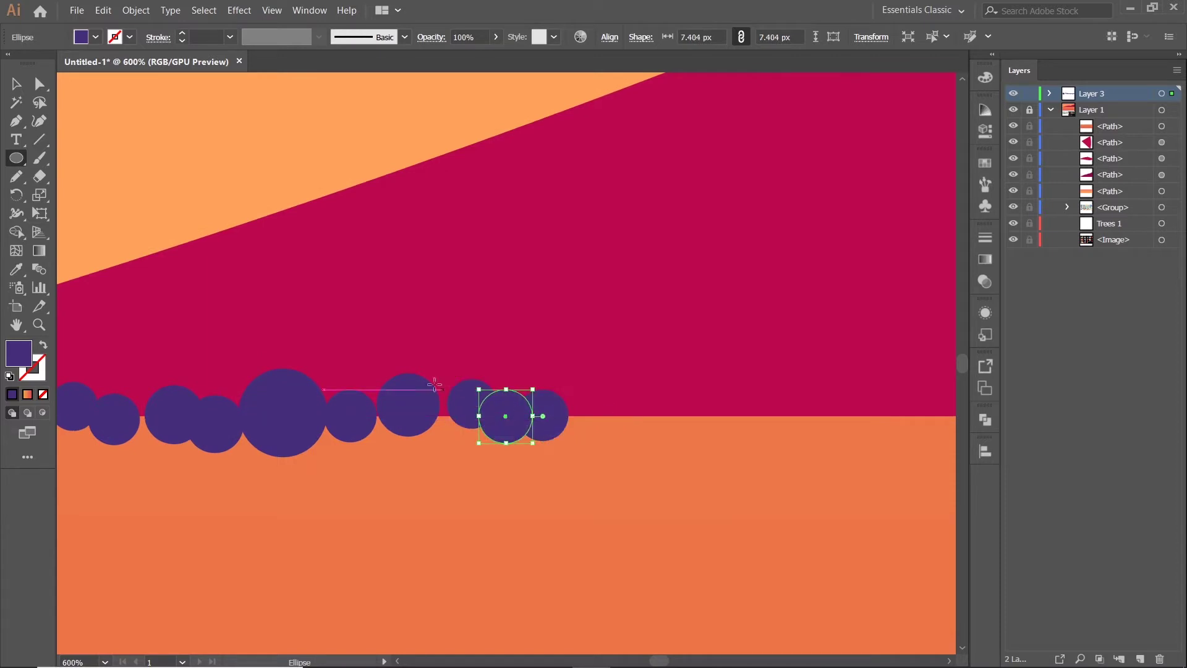
left_click_drag(420, 400, 497, 475)
left_click_drag(305, 411, 415, 413)
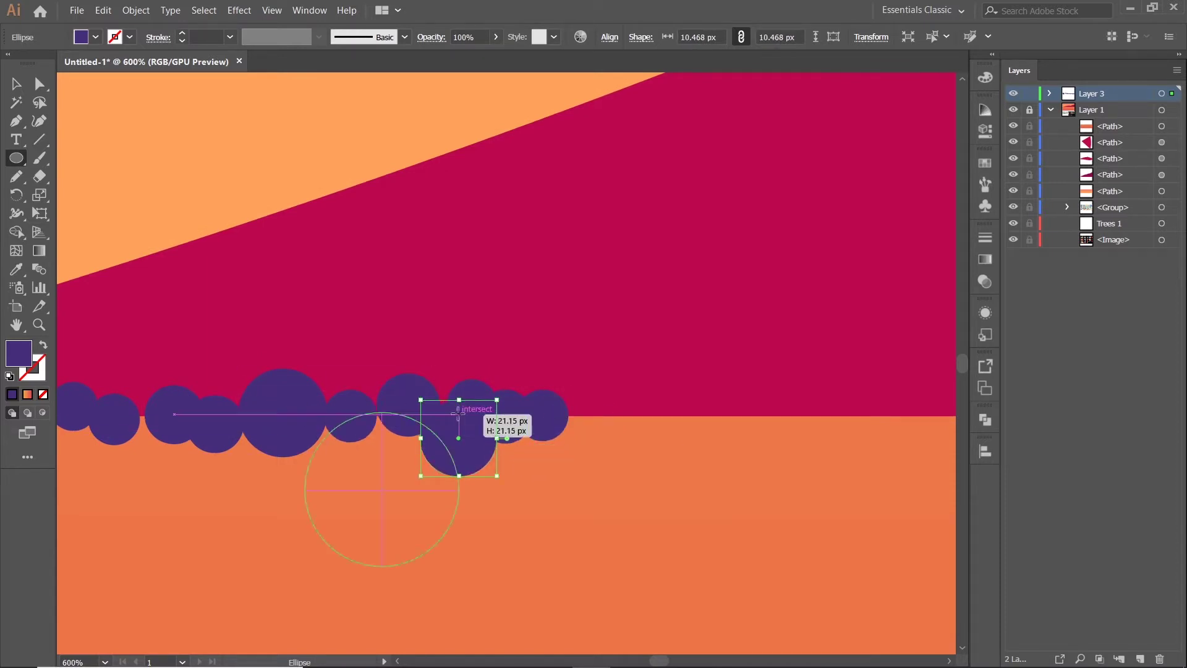
left_click_drag(345, 400, 399, 433)
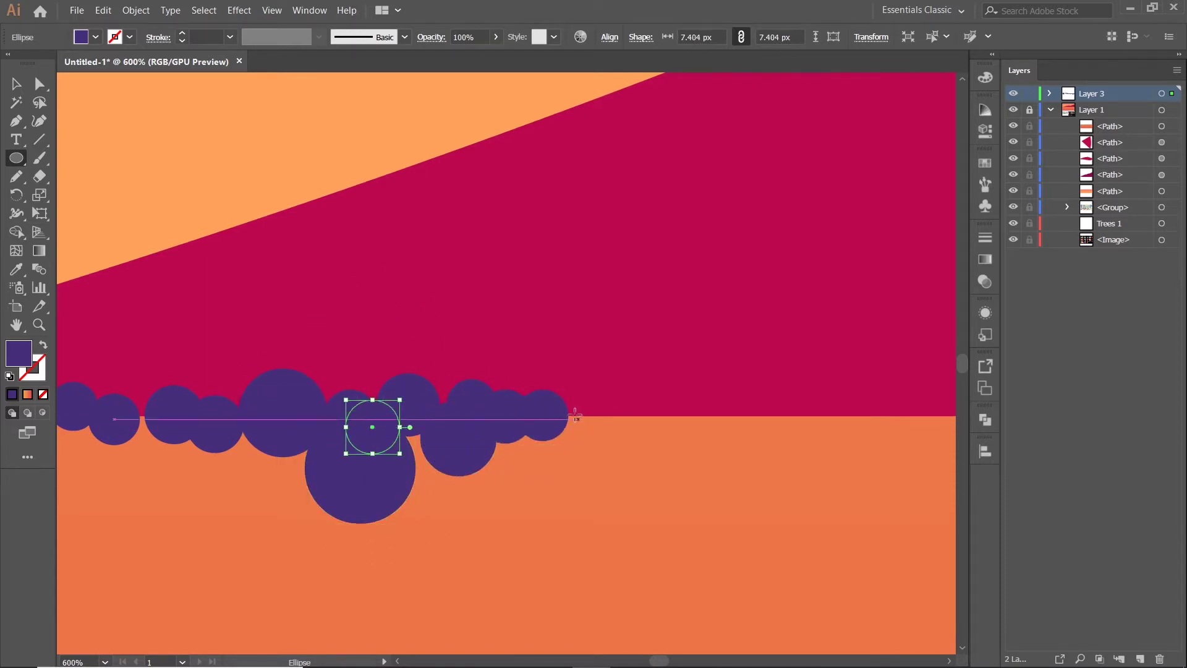
Step: Complete the row's right end with eight more overlapping circles along the horizon
left_click_drag(558, 362, 624, 428)
left_click_drag(600, 385, 657, 441)
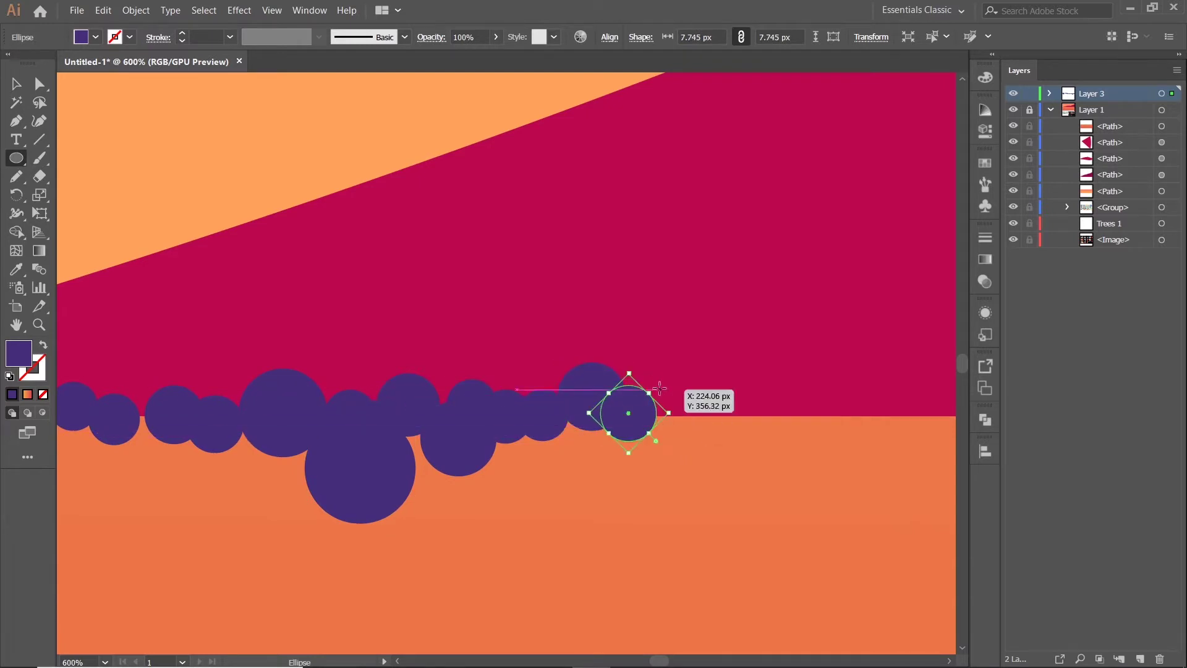
left_click_drag(664, 384, 715, 435)
left_click_drag(703, 395, 782, 474)
left_click_drag(640, 396, 688, 409)
scroll(687, 409, "right", 3)
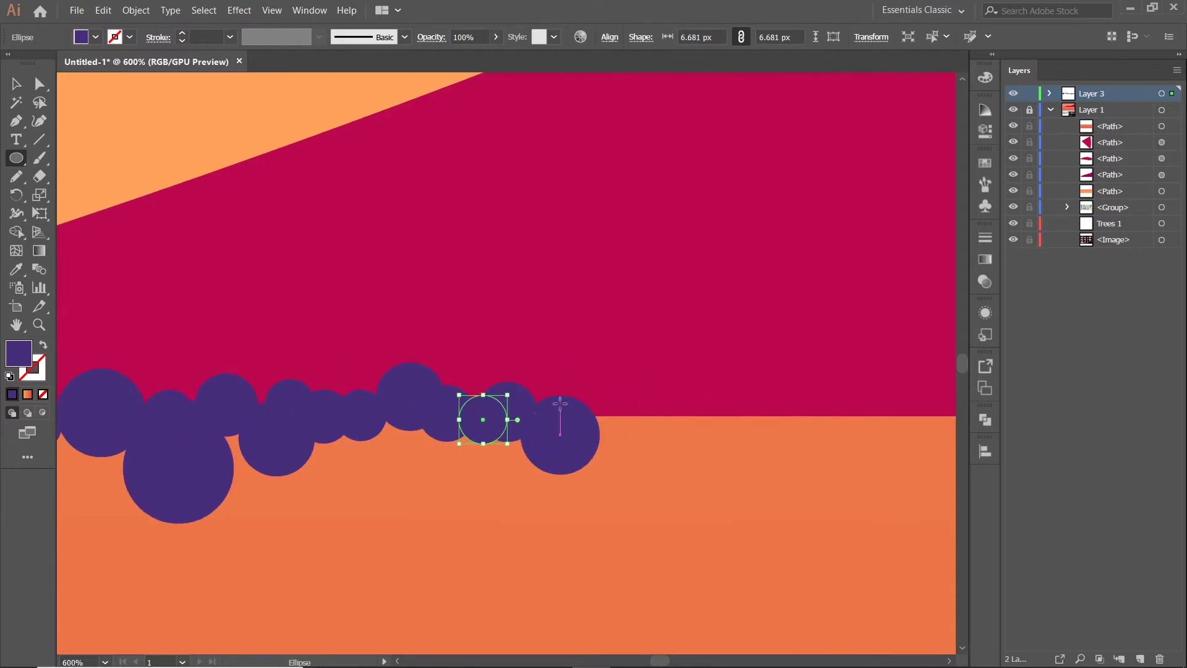
left_click_drag(575, 384, 637, 447)
left_click_drag(635, 381, 704, 450)
left_click_drag(718, 382, 774, 428)
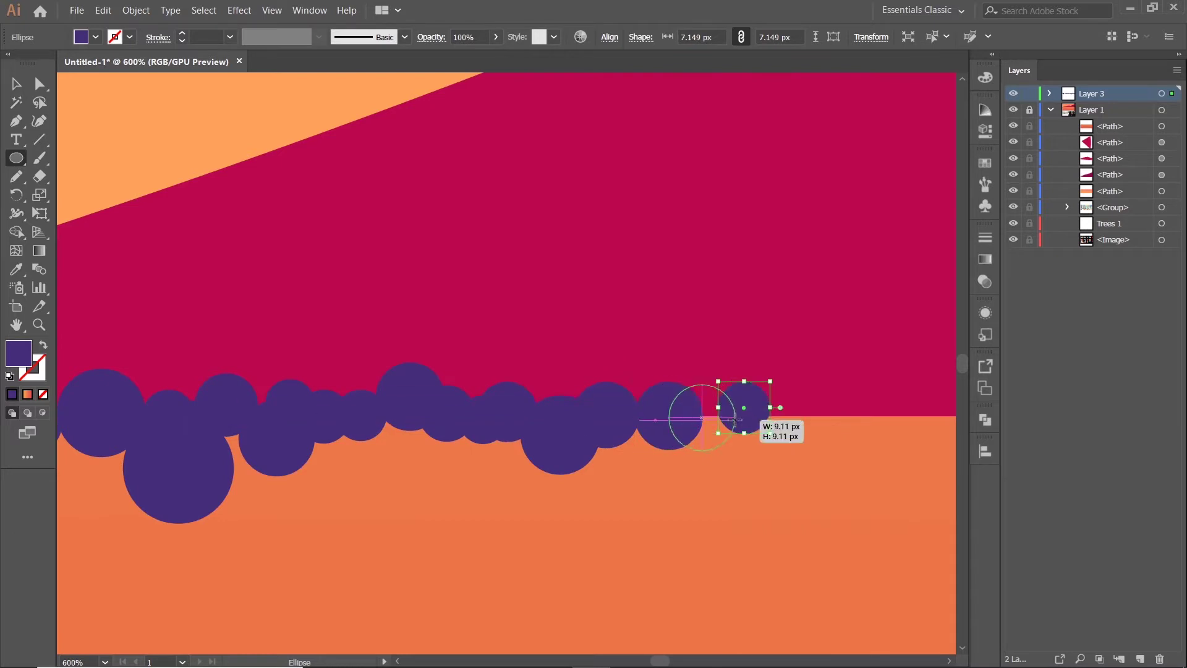
scroll(774, 428, "down", 3)
scroll(596, 431, "down", 1)
Step: Draw a run of purple circles extending the horizon band toward the right
scroll(461, 405, "up", 4)
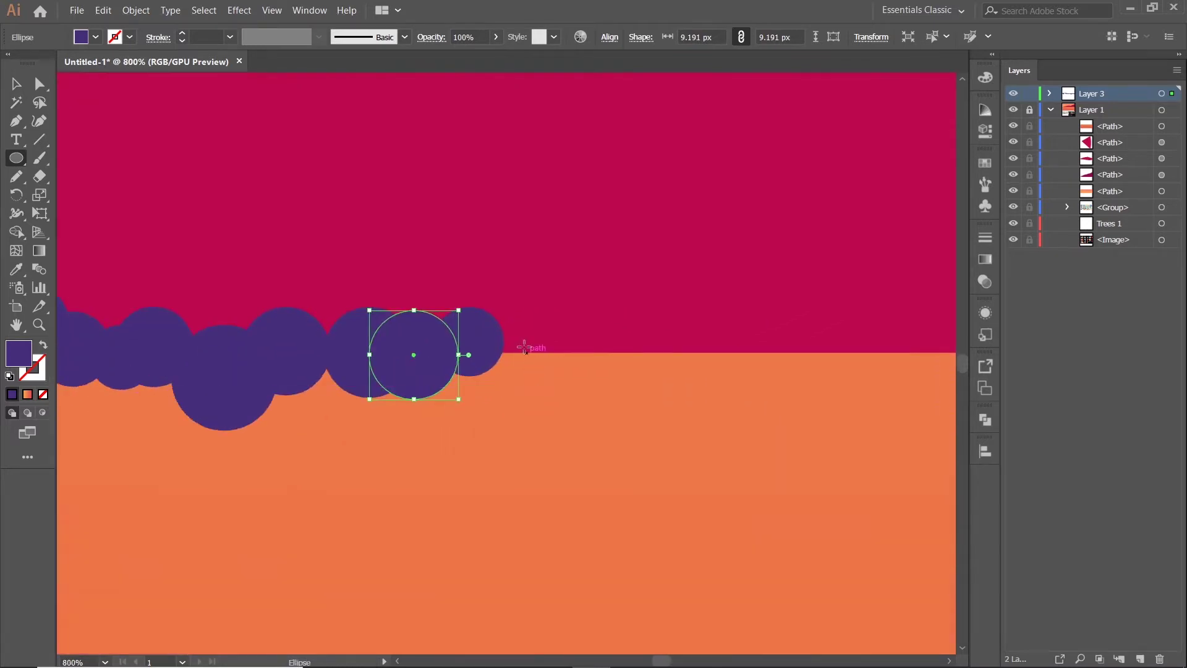
scroll(461, 405, "down", 2)
left_click_drag(508, 317, 579, 387)
left_click_drag(579, 300, 668, 392)
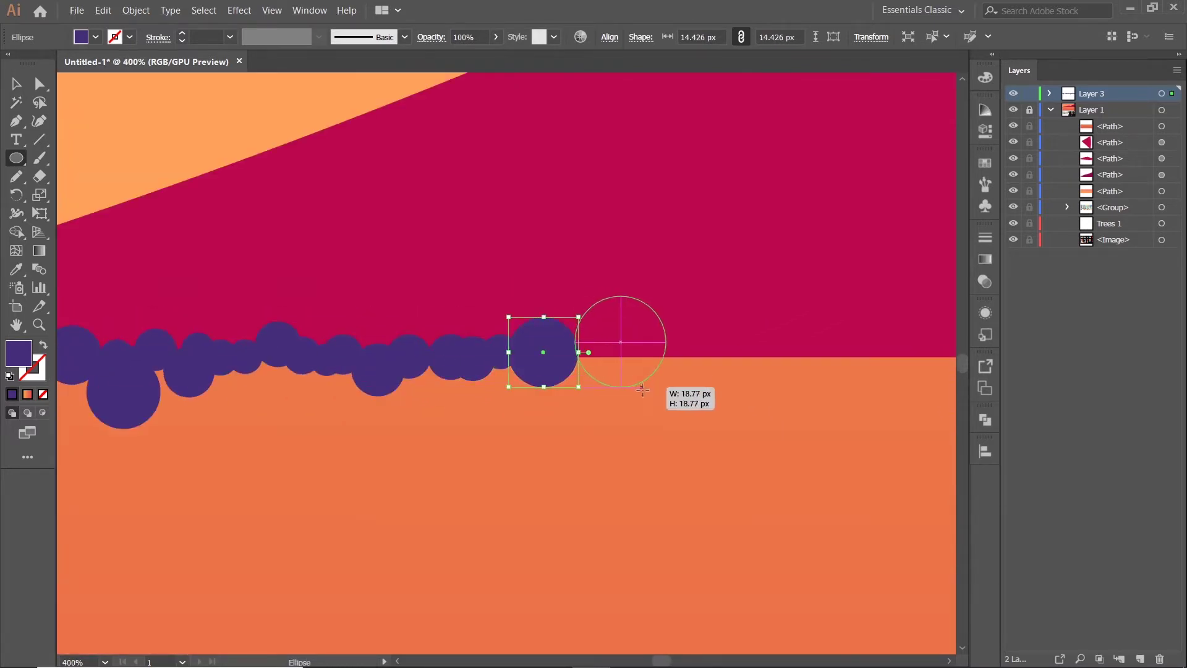
left_click_drag(565, 332, 617, 384)
left_click_drag(651, 309, 735, 393)
mouse_move(732, 290)
left_mouse_down()
mouse_move(793, 384)
mouse_move(804, 364)
left_mouse_up()
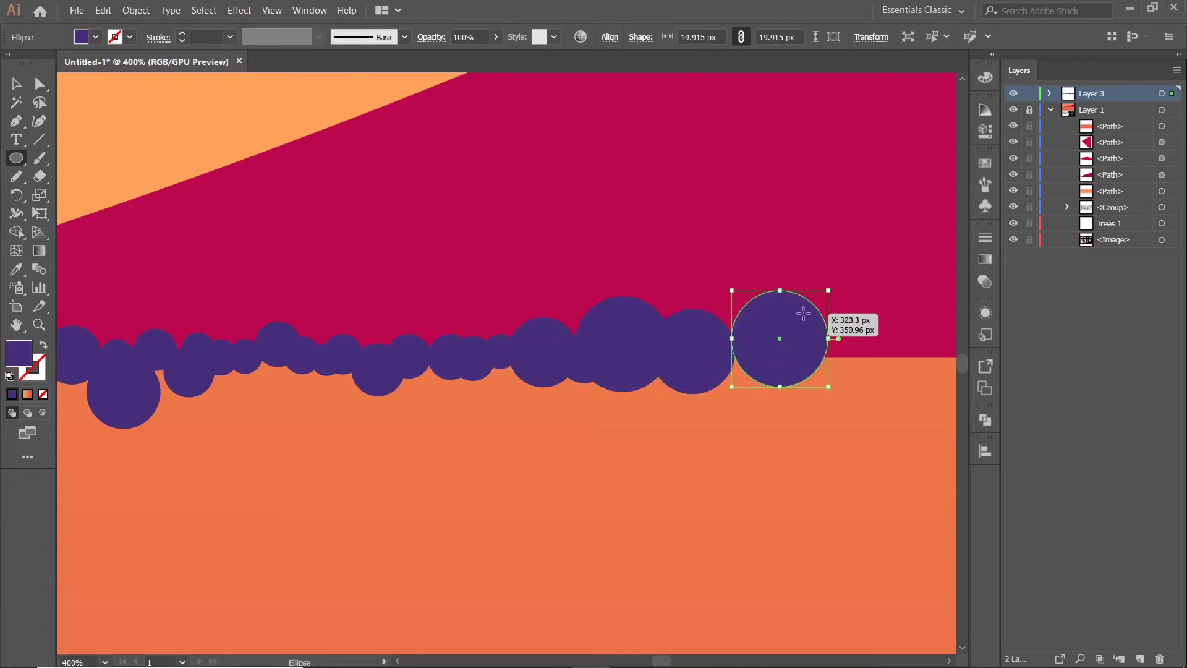
left_click_drag(800, 310, 875, 384)
mouse_move(742, 346)
left_mouse_down()
mouse_move(432, 351)
mouse_move(456, 391)
left_mouse_up()
mouse_move(548, 330)
left_mouse_down()
mouse_move(601, 359)
mouse_move(608, 391)
left_mouse_up()
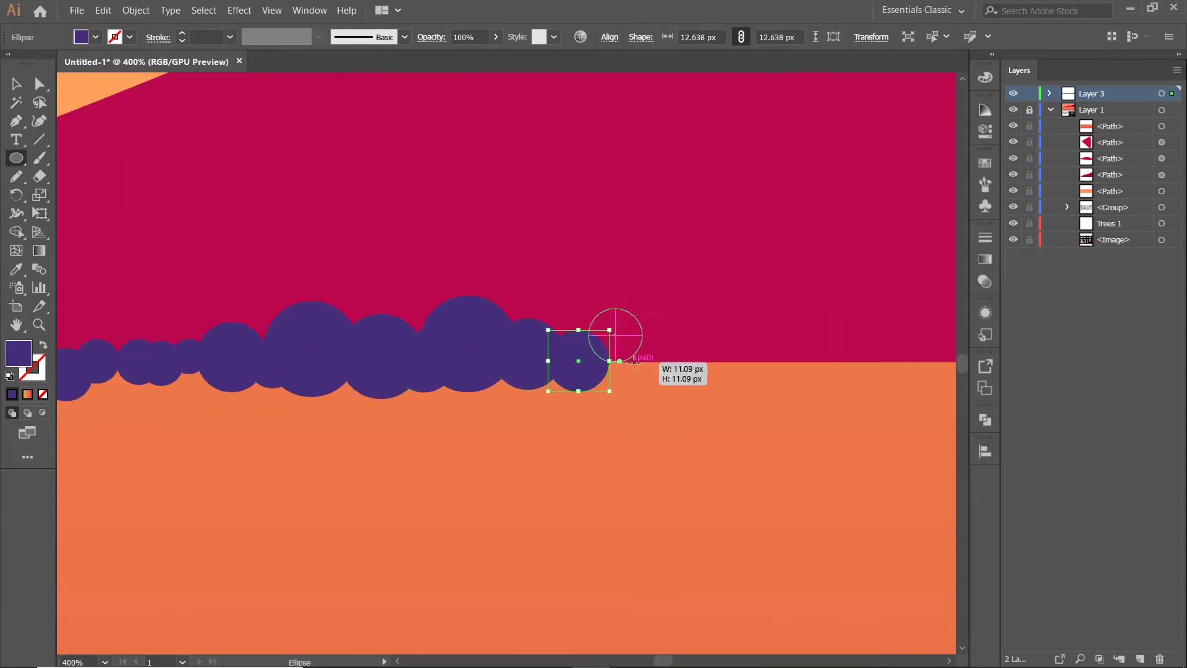
left_click_drag(590, 308, 650, 369)
left_click_drag(640, 327, 691, 378)
left_click_drag(683, 314, 742, 377)
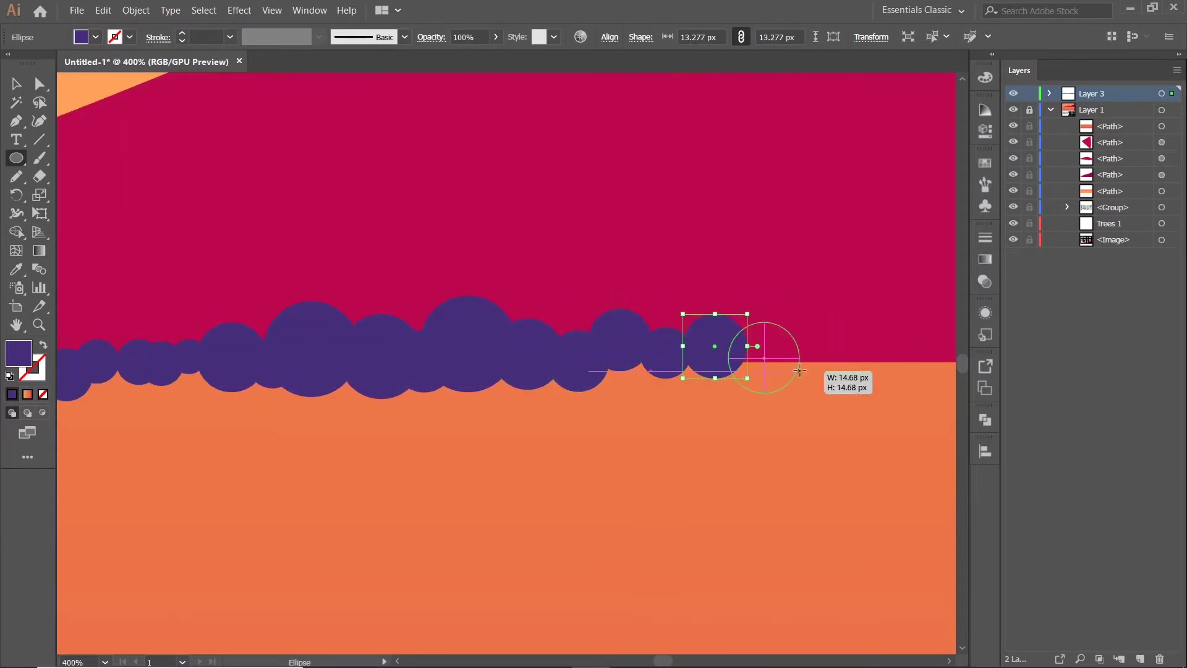
left_click_drag(736, 318, 796, 393)
mouse_move(788, 296)
left_mouse_down()
mouse_move(841, 334)
mouse_move(852, 407)
mouse_move(590, 411)
mouse_move(630, 357)
left_mouse_up()
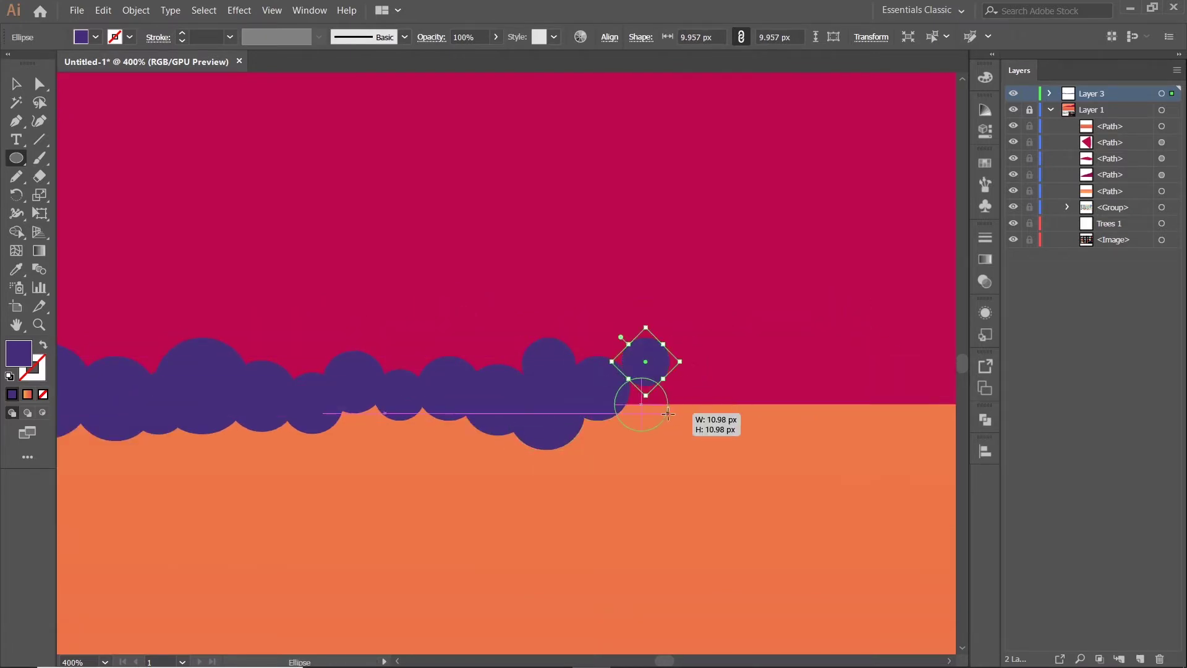
Step: Add more circles below and along the horizon to thicken the band
left_click_drag(668, 413, 681, 441)
left_click_drag(665, 378, 717, 424)
left_click_drag(707, 337, 766, 396)
mouse_move(695, 372)
left_mouse_down()
mouse_move(784, 401)
mouse_move(639, 442)
left_mouse_up()
left_click_drag(665, 403, 724, 452)
left_click_drag(715, 387, 776, 442)
left_click_drag(705, 253, 761, 312)
mouse_move(751, 279)
left_mouse_down()
mouse_move(831, 313)
mouse_move(559, 315)
left_mouse_up()
mouse_move(544, 258)
left_mouse_down()
mouse_move(604, 318)
mouse_move(585, 359)
left_mouse_up()
mouse_move(595, 286)
left_mouse_down()
mouse_move(643, 334)
mouse_move(733, 353)
left_mouse_up()
mouse_move(763, 323)
left_mouse_down()
mouse_move(795, 344)
mouse_move(647, 354)
left_mouse_up()
Step: Keep layering overlapping circles along the band toward both ends
left_click_drag(722, 337, 731, 346)
mouse_move(714, 297)
left_mouse_down()
mouse_move(762, 345)
mouse_move(527, 367)
mouse_move(583, 385)
left_mouse_up()
left_click_drag(589, 329, 646, 386)
left_click_drag(631, 338, 688, 394)
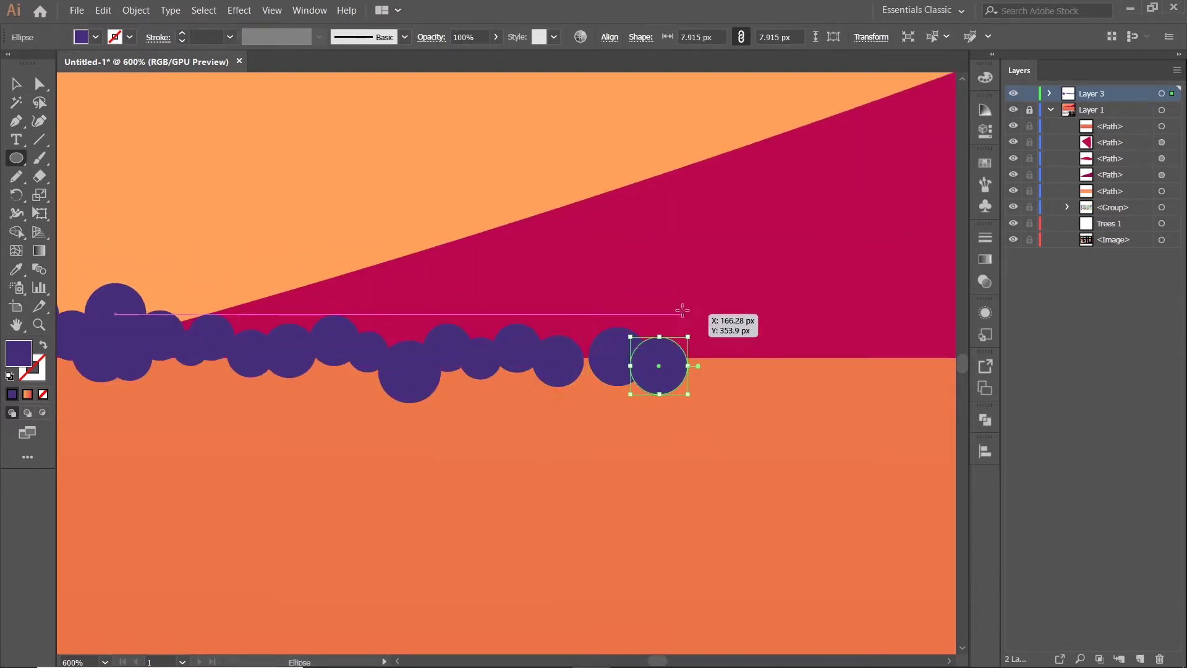
left_click_drag(684, 310, 771, 398)
mouse_move(768, 331)
left_mouse_down()
mouse_move(821, 384)
mouse_move(665, 402)
left_mouse_up()
left_click_drag(645, 344, 707, 406)
mouse_move(699, 344)
left_mouse_down()
mouse_move(748, 393)
mouse_move(496, 427)
left_mouse_up()
left_click_drag(518, 391, 567, 440)
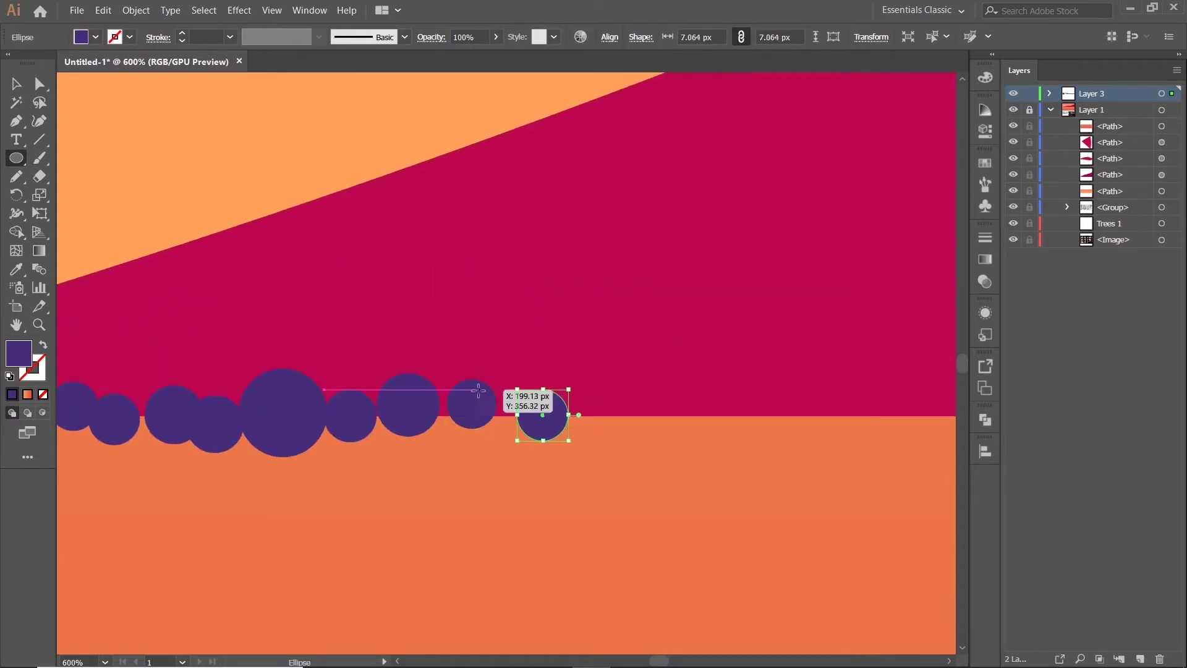
left_click_drag(479, 389, 533, 443)
left_click_drag(420, 395, 497, 476)
left_click_drag(305, 524, 416, 414)
left_click_drag(345, 398, 397, 451)
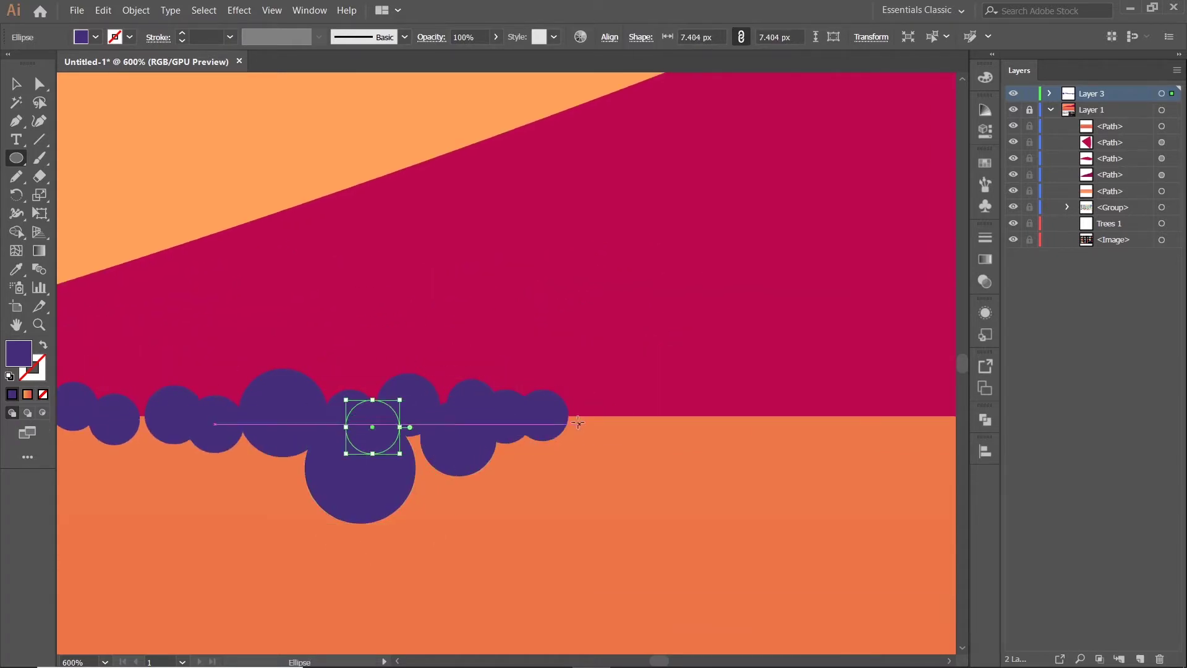
left_click_drag(559, 362, 626, 430)
left_click_drag(600, 385, 651, 424)
mouse_move(779, 468)
left_mouse_down()
mouse_move(703, 392)
mouse_move(560, 408)
left_mouse_up()
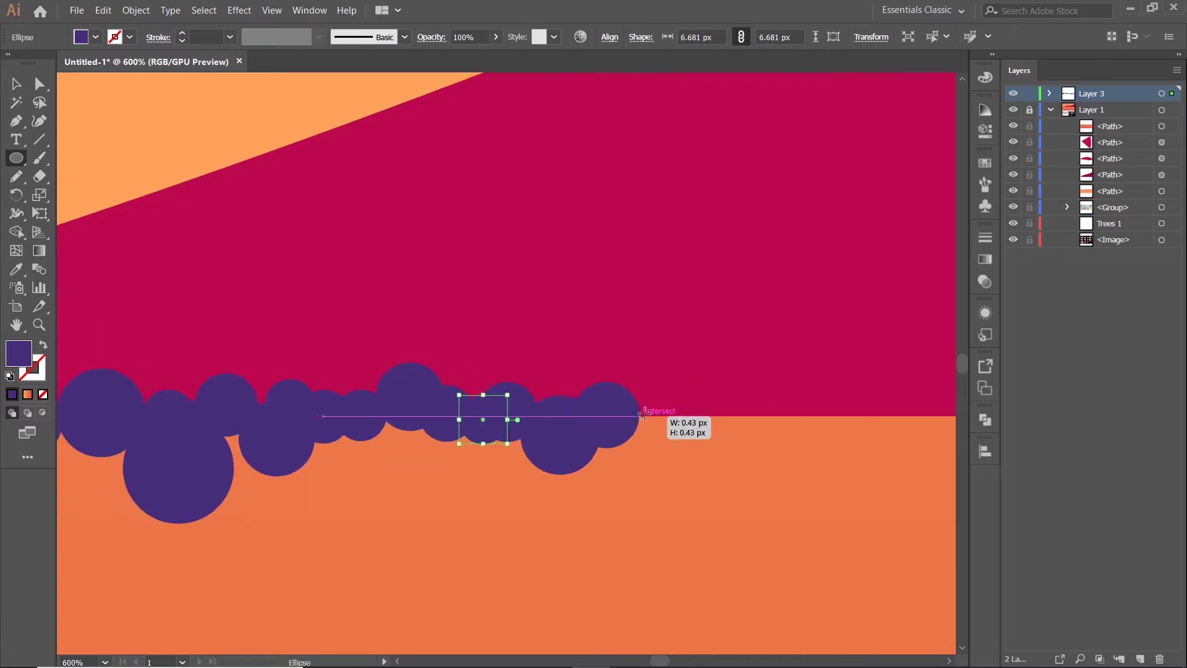
left_click_drag(718, 381, 770, 433)
Step: Add further circles, including small ones, at the band's right end
scroll(686, 394, "down", 5)
scroll(787, 470, "up", 4)
left_click_drag(509, 318, 577, 386)
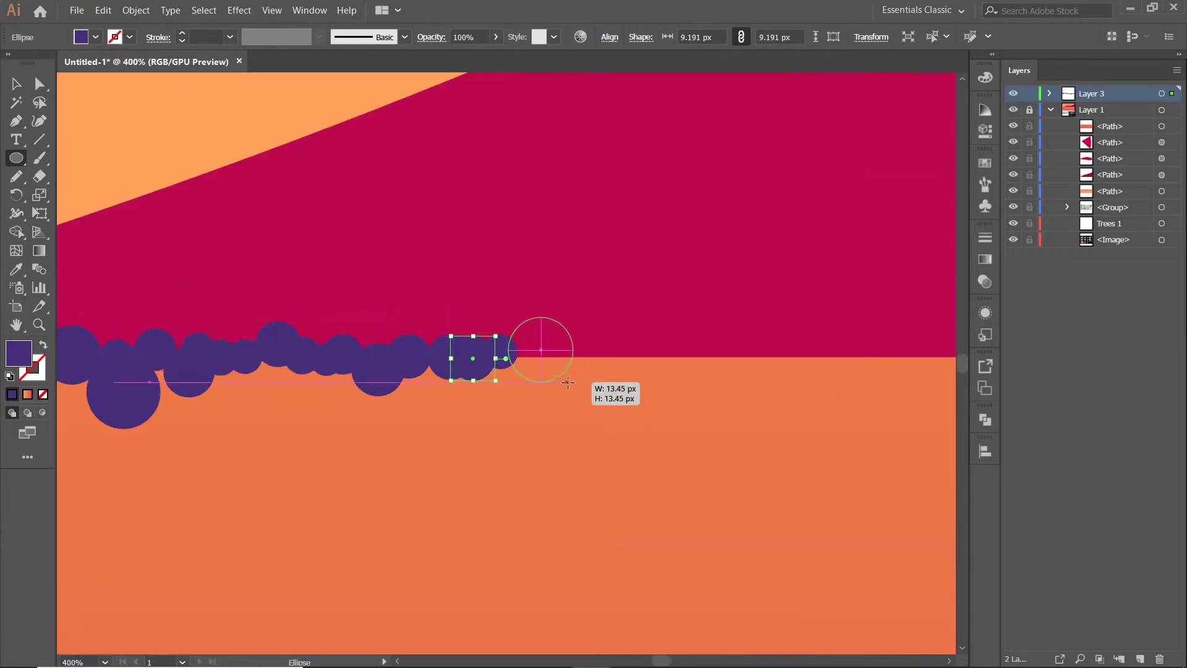
mouse_move(576, 295)
left_mouse_down()
mouse_move(670, 391)
mouse_move(734, 305)
mouse_move(875, 384)
left_mouse_up()
left_click_drag(701, 316, 408, 320)
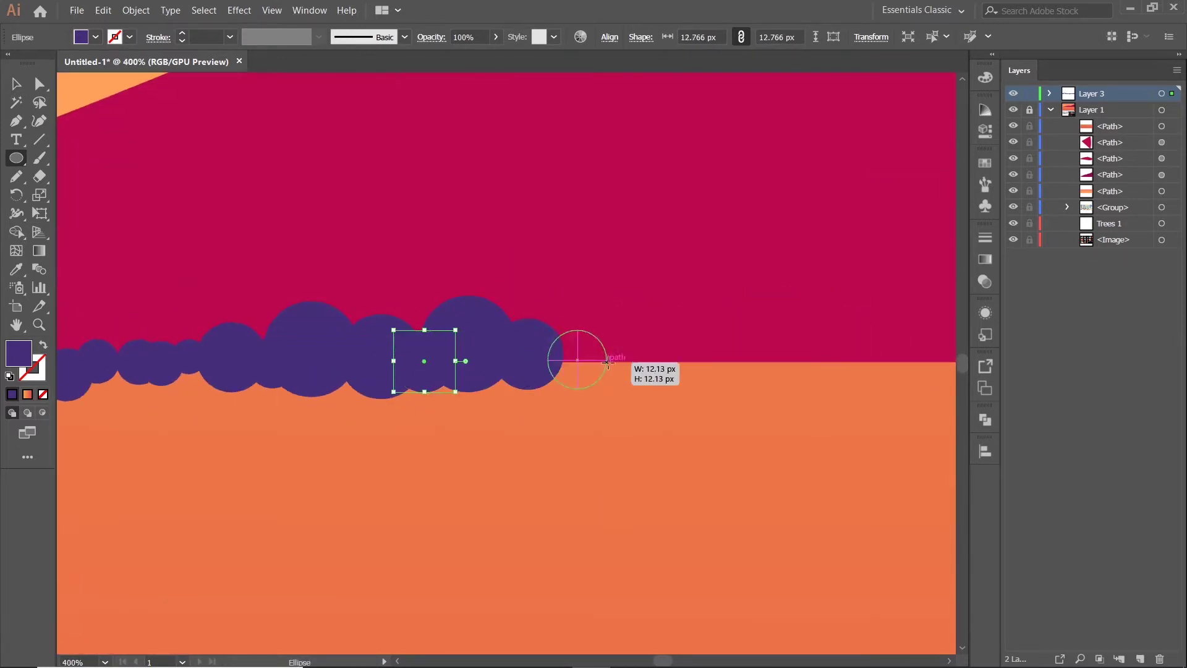
left_click_drag(589, 308, 652, 371)
mouse_move(640, 328)
left_mouse_down()
mouse_move(691, 387)
mouse_move(710, 371)
left_mouse_up()
left_click_drag(797, 297, 782, 336)
mouse_move(565, 357)
left_mouse_down()
mouse_move(603, 396)
mouse_move(683, 371)
left_mouse_up()
left_click_drag(768, 339, 693, 377)
scroll(646, 371, "up", 2)
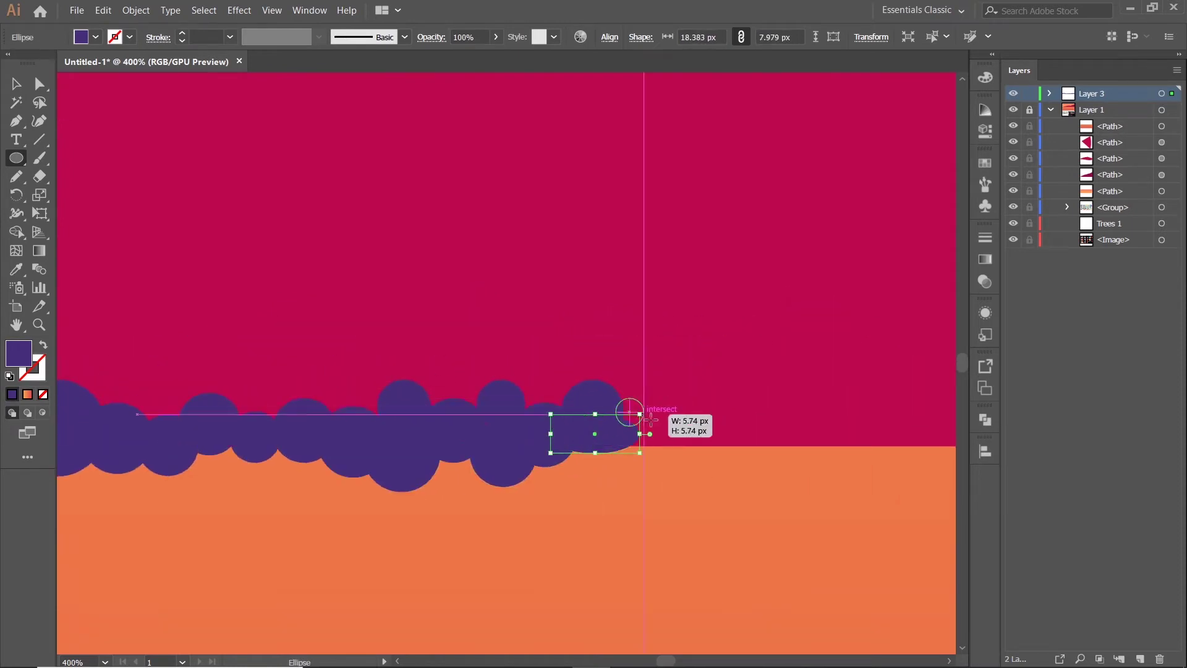
mouse_move(664, 453)
left_mouse_down()
mouse_move(718, 392)
mouse_move(770, 419)
left_mouse_up()
Step: Dismiss the ellipse size prompt and add flattened ellipses along the horizon
left_click(631, 352)
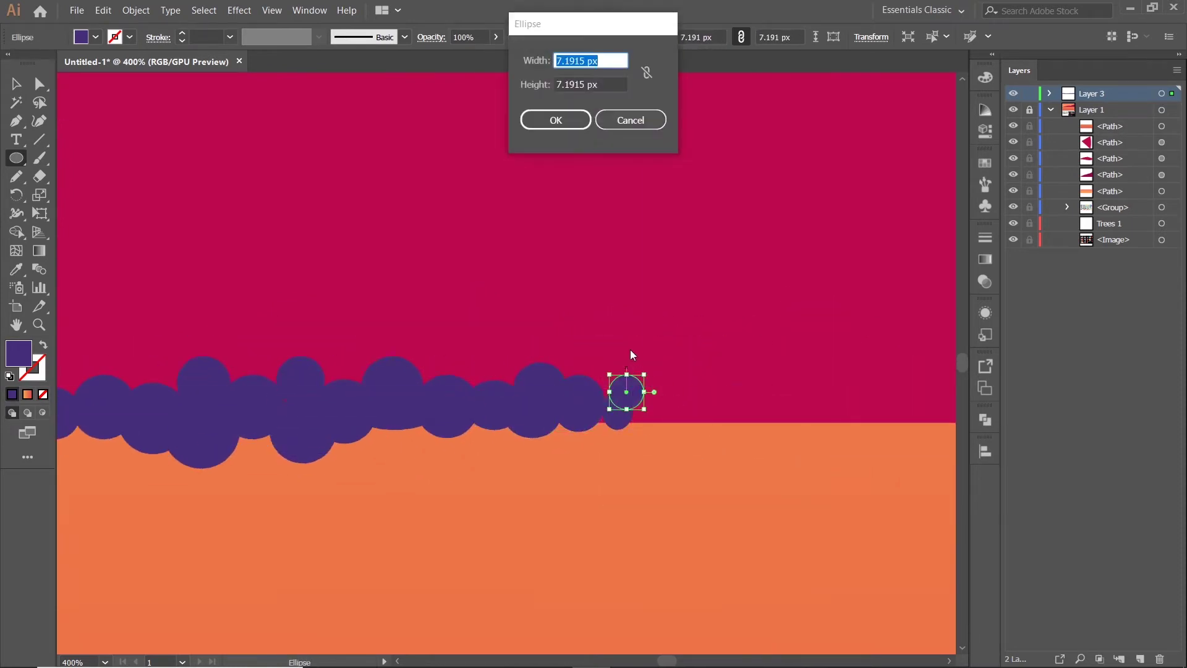
key("Escape")
left_click_drag(640, 365, 677, 406)
left_click_drag(730, 378, 776, 365)
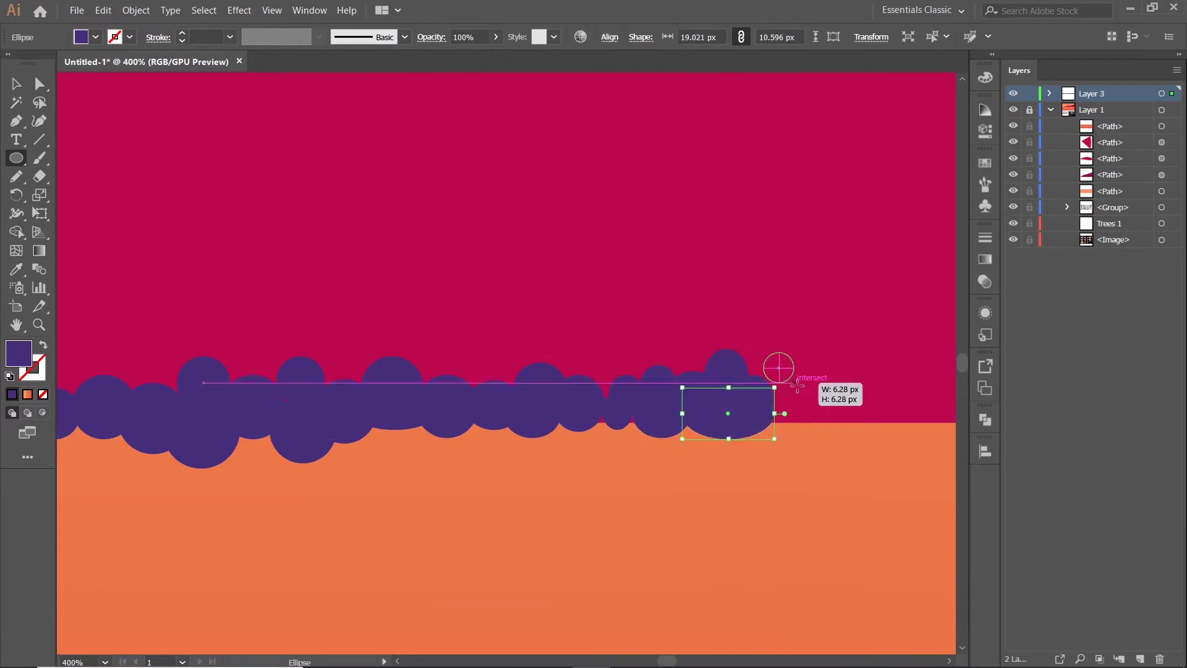
left_click_drag(613, 345, 639, 369)
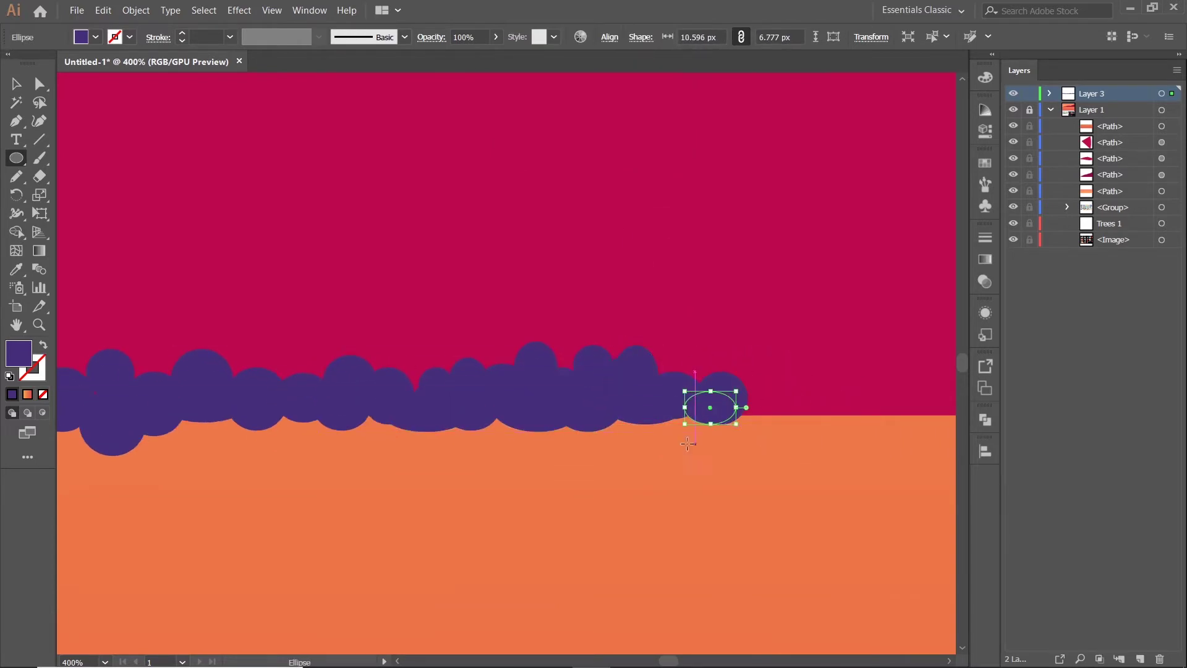
left_click_drag(688, 444, 424, 397)
scroll(424, 397, "up", 3)
left_click_drag(531, 337, 556, 361)
mouse_move(636, 347)
left_mouse_down()
mouse_move(676, 371)
mouse_move(609, 410)
mouse_move(656, 424)
left_mouse_up()
scroll(609, 410, "down", 2)
left_click_drag(695, 379, 770, 421)
scroll(770, 421, "down", 5)
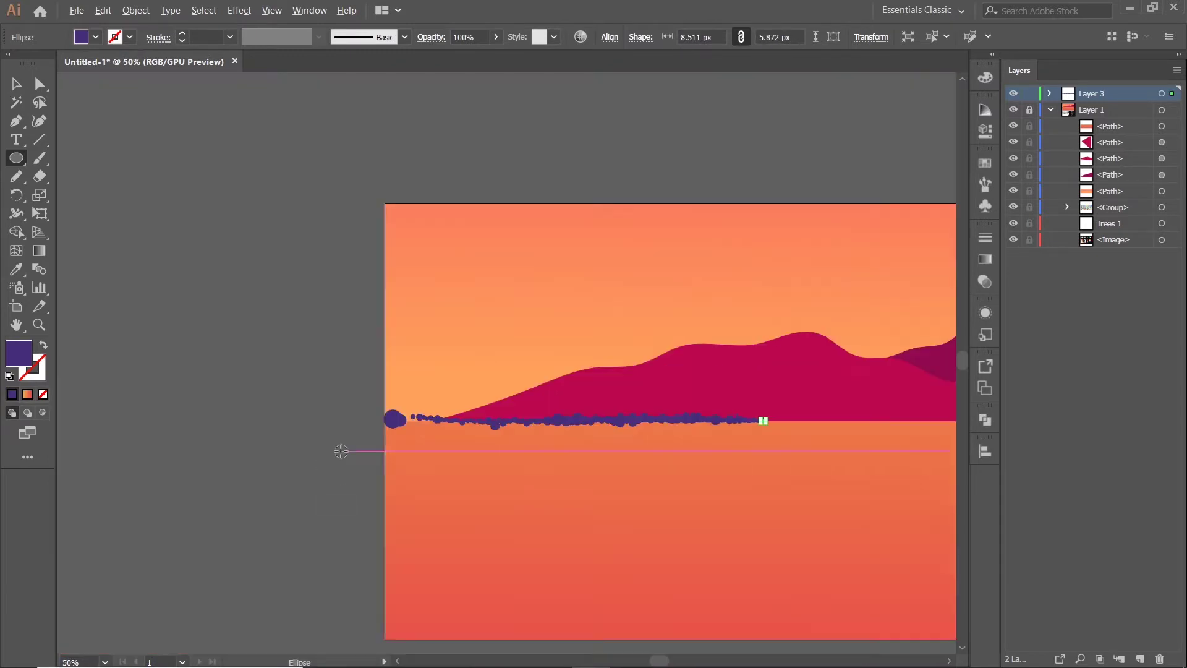
scroll(341, 451, "up", 3)
Step: Delete the oversized left circles and fill the left end with flattened ellipses
left_click(484, 485, "ctrl")
key("Delete")
left_click_drag(525, 423, 735, 473)
mouse_move(479, 412)
left_mouse_down()
mouse_move(605, 444)
mouse_move(522, 451)
left_mouse_up()
left_click_drag(297, 403, 367, 480)
left_click_drag(359, 426, 413, 469)
left_click_drag(411, 421, 457, 466)
Step: Add larger circles at the far left and ellipses at the band's right end
scroll(494, 476, "down", 2)
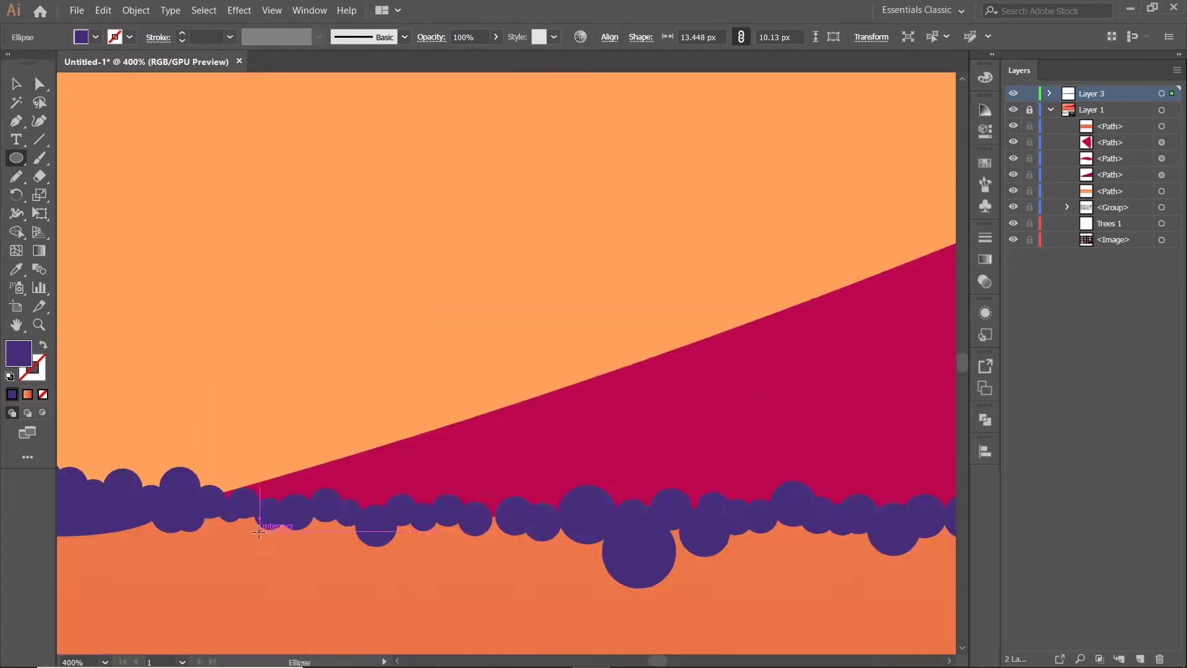
scroll(297, 426, "up", 2)
left_click_drag(119, 352, 239, 445)
left_click_drag(360, 350, 456, 445)
scroll(399, 494, "down", 5)
scroll(399, 494, "up", 3)
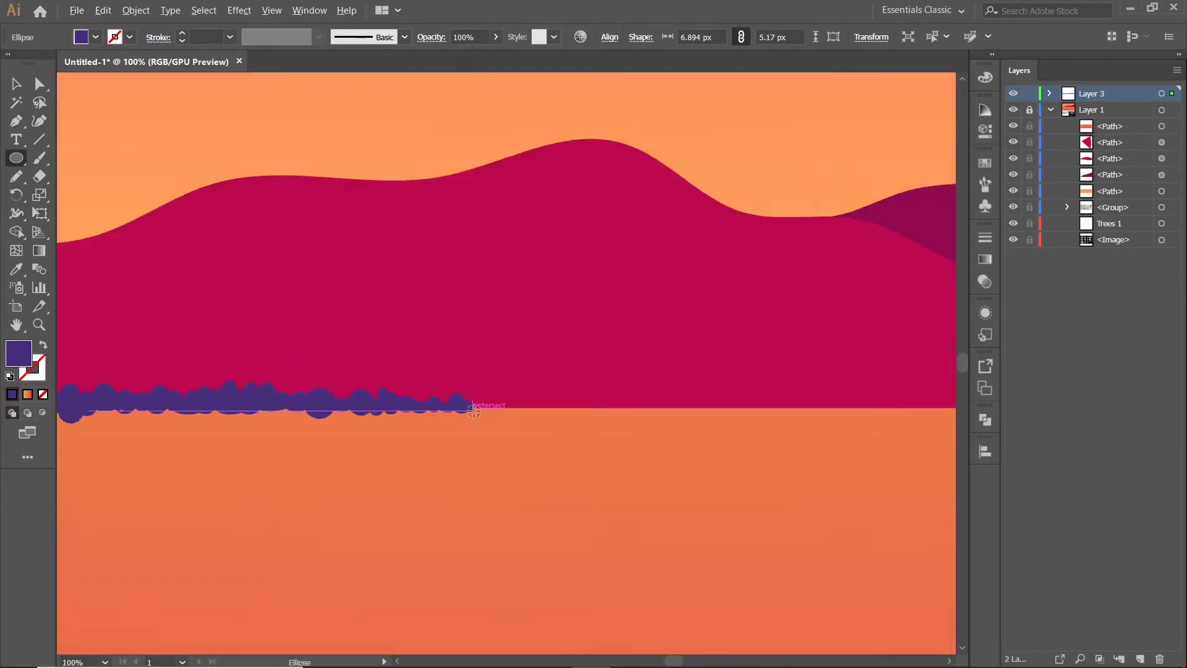
scroll(399, 494, "up", 2)
mouse_move(609, 428)
left_mouse_down()
mouse_move(653, 381)
mouse_move(657, 394)
left_mouse_up()
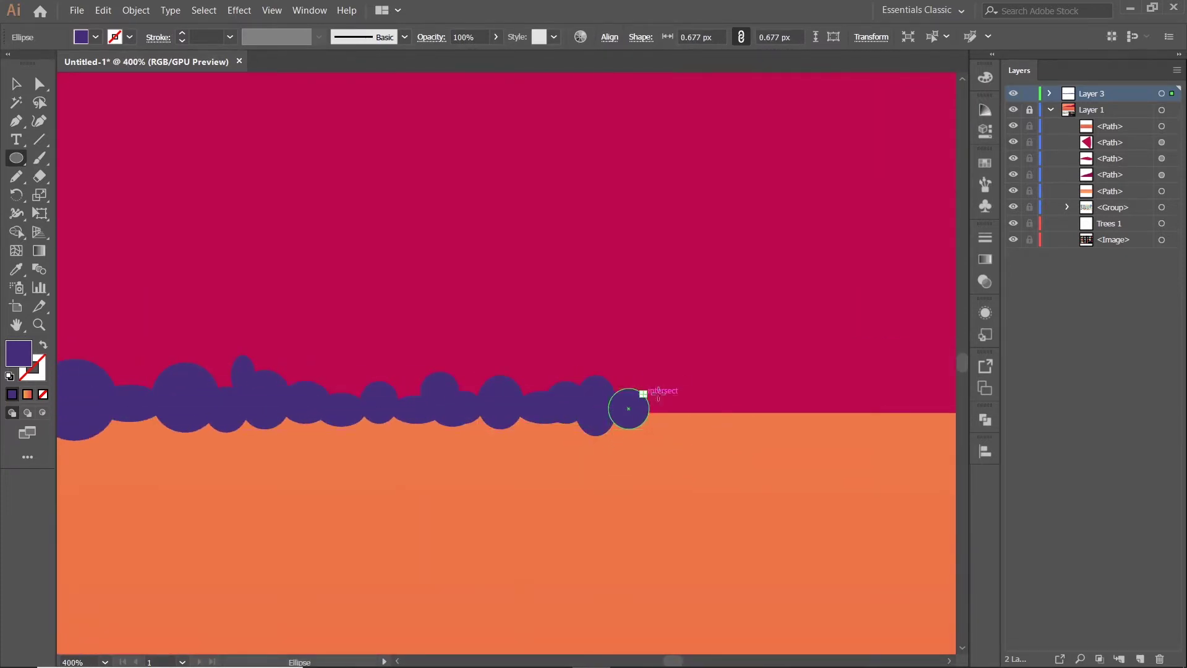
mouse_move(711, 435)
left_mouse_down()
mouse_move(695, 385)
mouse_move(692, 417)
left_mouse_up()
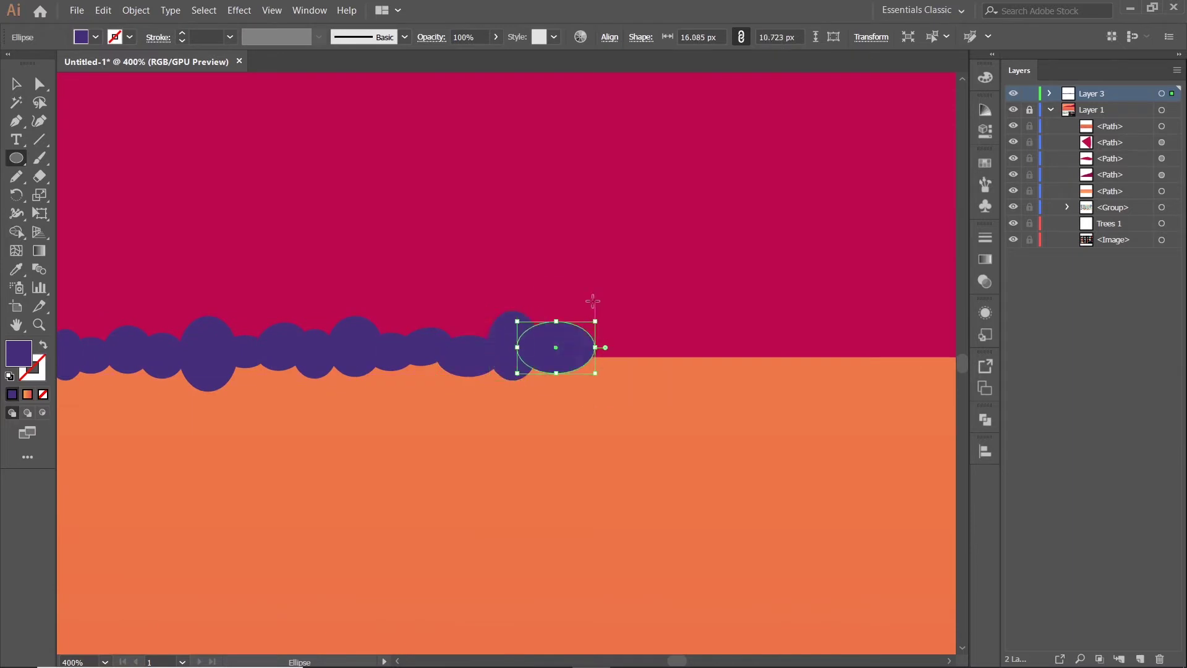
left_click_drag(627, 316, 681, 366)
Step: Zoom and pan out to check the band from the left edge
scroll(390, 374, "down", 5)
scroll(419, 375, "down", 4)
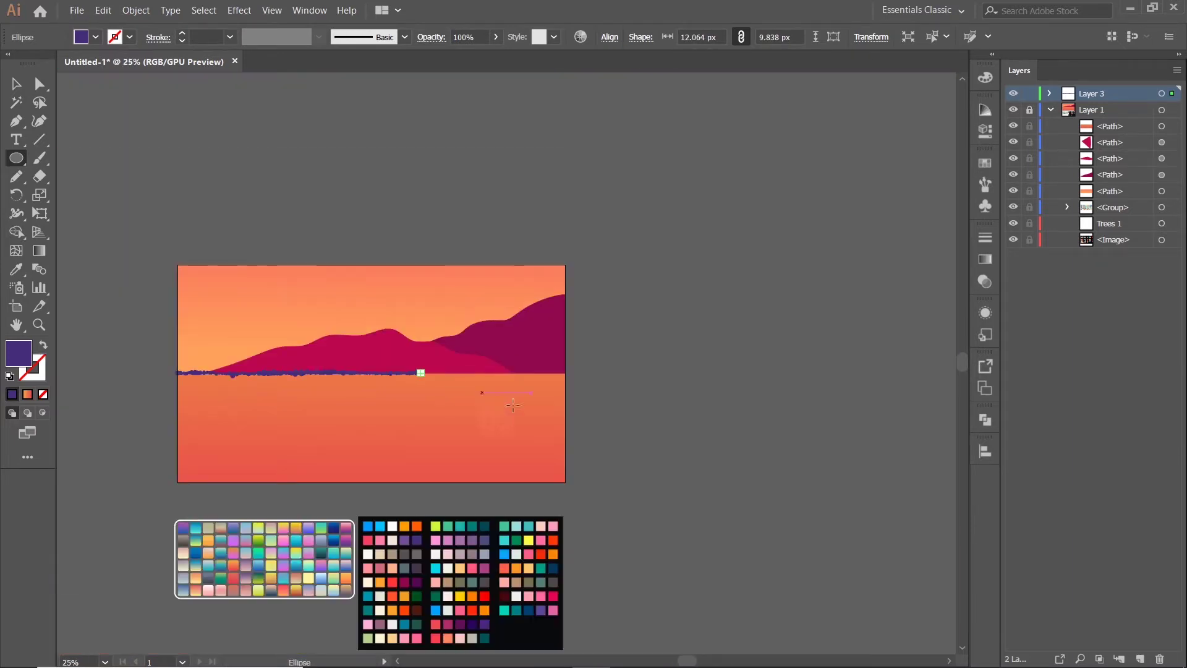
scroll(369, 422, "up", 4)
left_click_drag(369, 423, 655, 409)
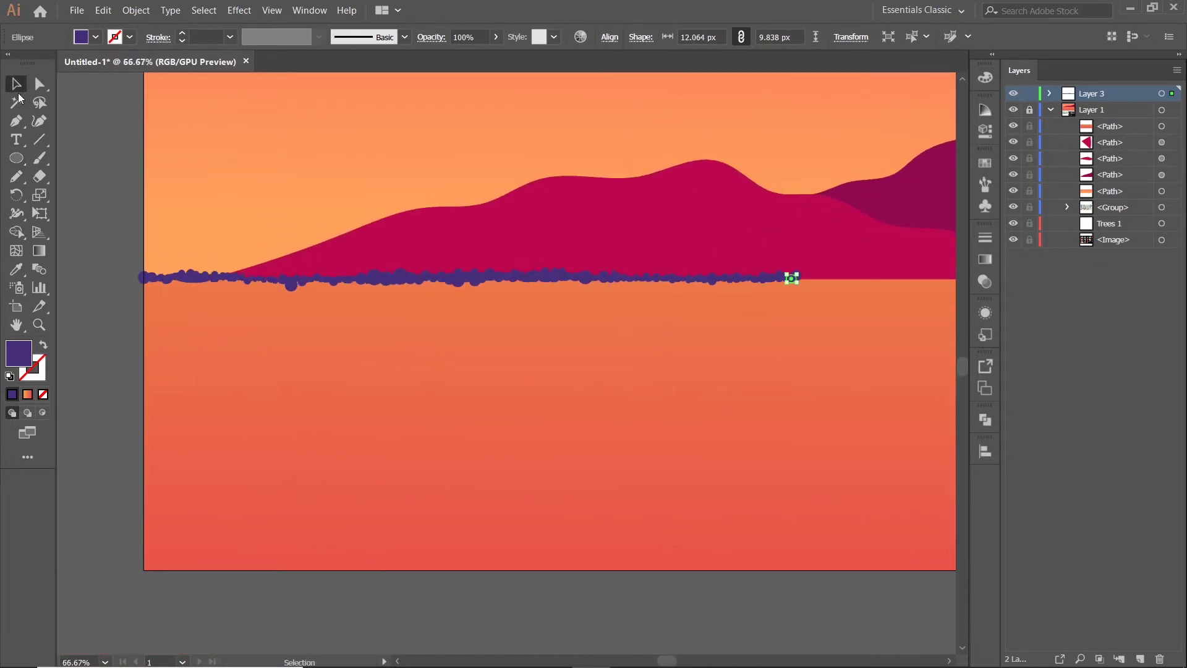
scroll(204, 166, "down", 2)
Step: Select all the circles, group them, and stretch the group wider along the horizon
key("ctrl+a")
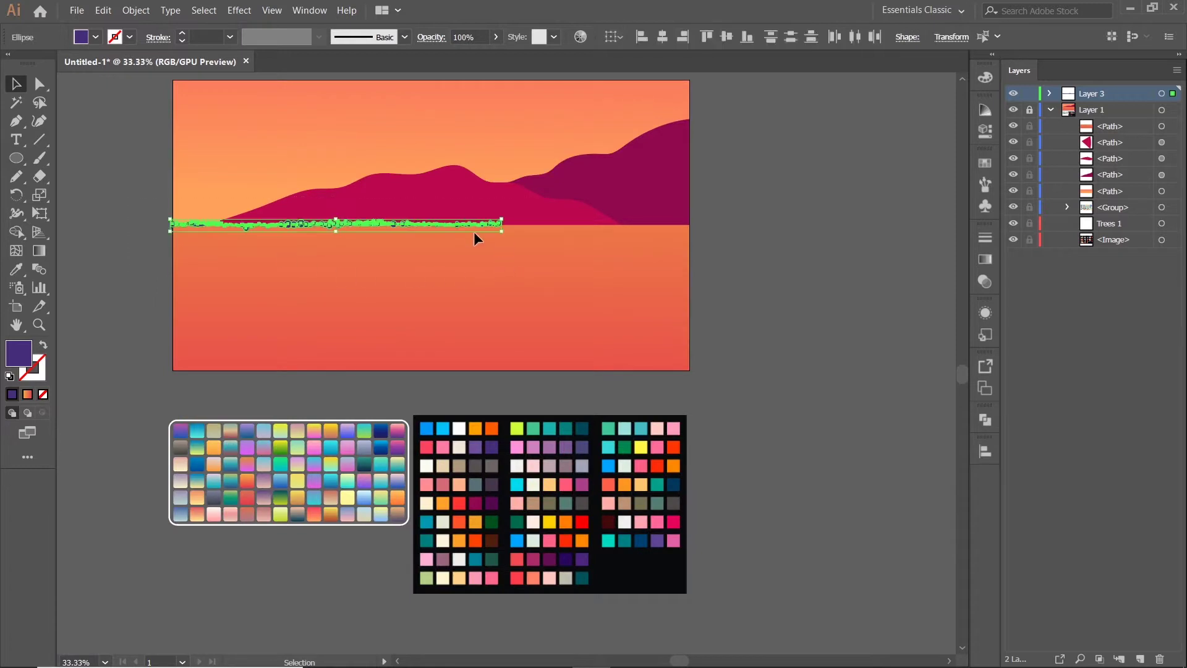
right_click(475, 230)
left_click(516, 300)
scroll(564, 212, "up", 2)
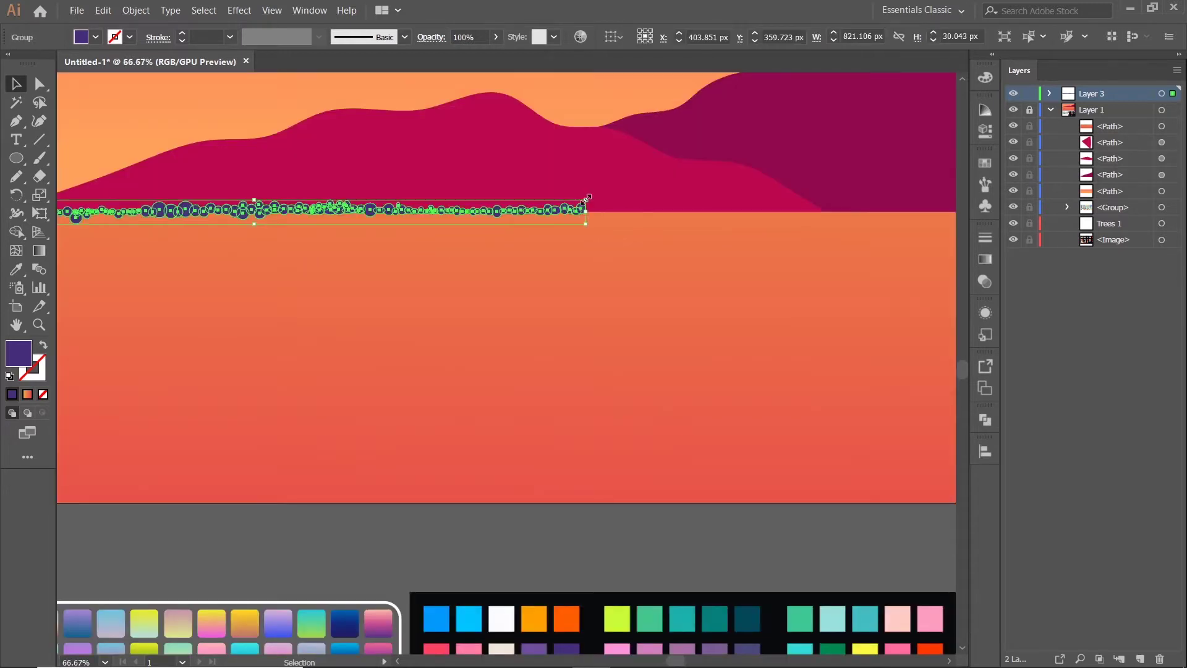
left_click_drag(586, 200, 853, 190)
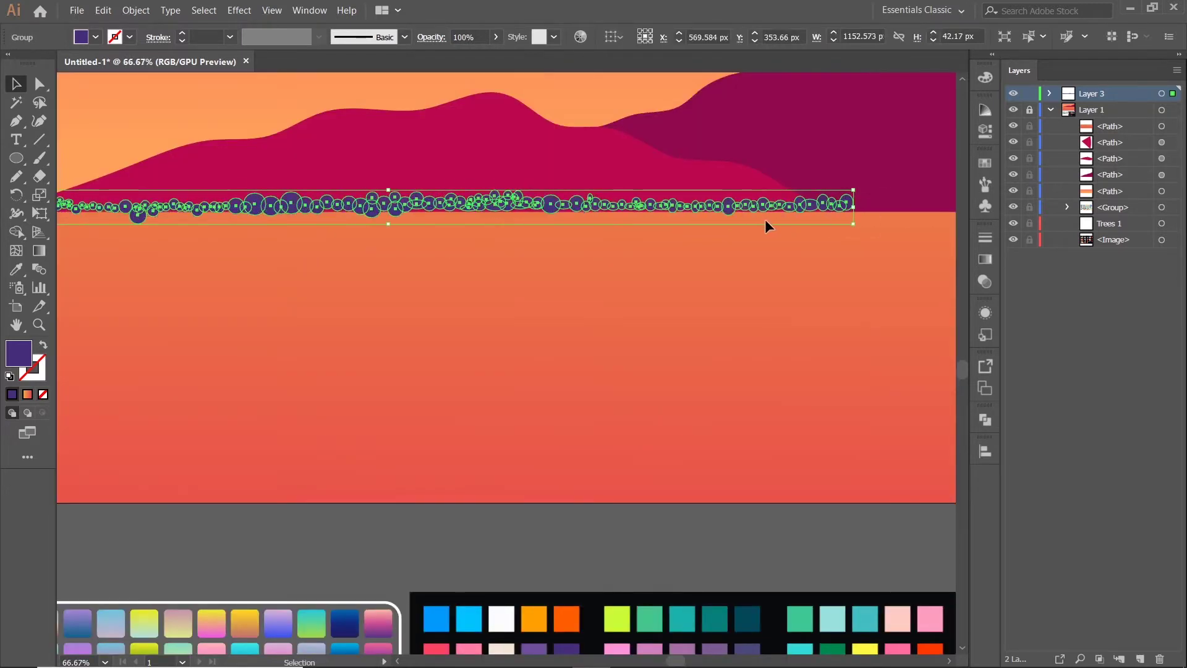
scroll(712, 228, "down", 2)
scroll(533, 190, "up", 3)
Step: Lower the tree band, widen it past the right edge, and drag its group from Layer 3
left_click_drag(583, 163, 583, 165)
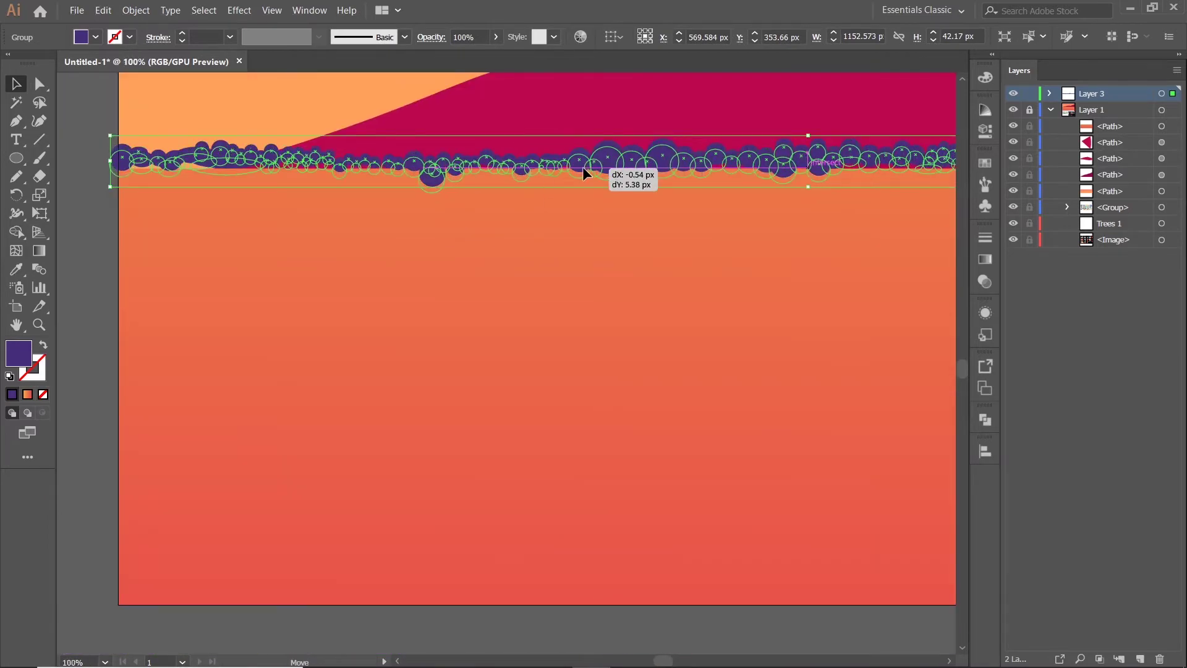
scroll(583, 165, "down", 3)
scroll(618, 248, "right", 5)
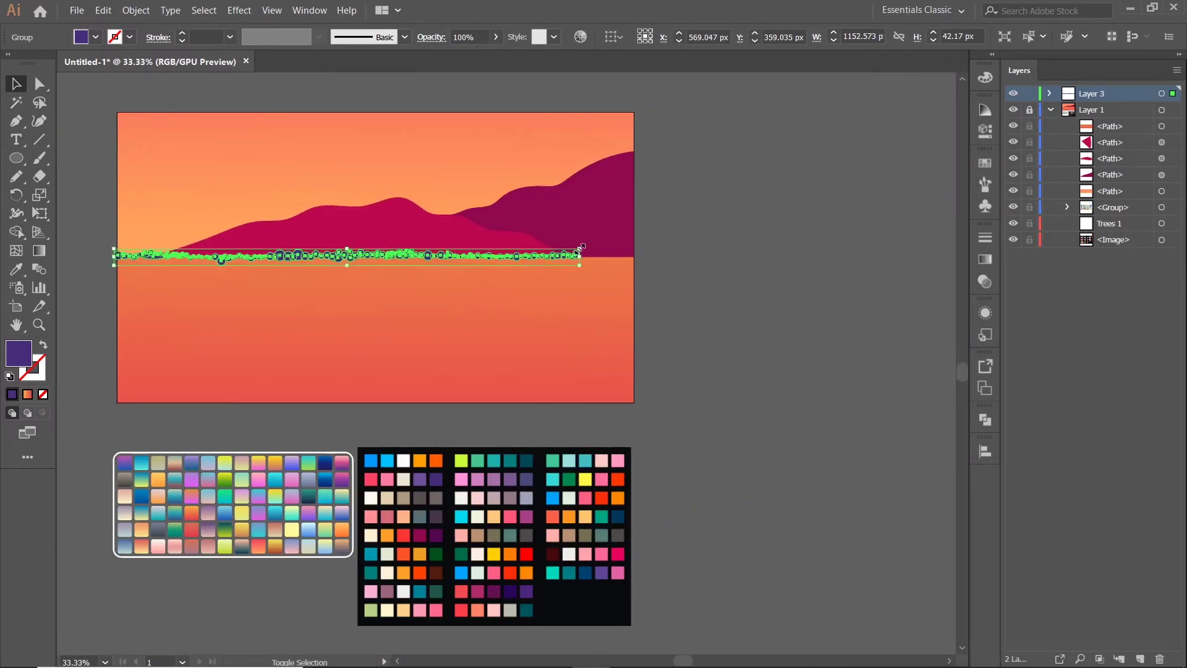
left_click_drag(581, 246, 657, 248)
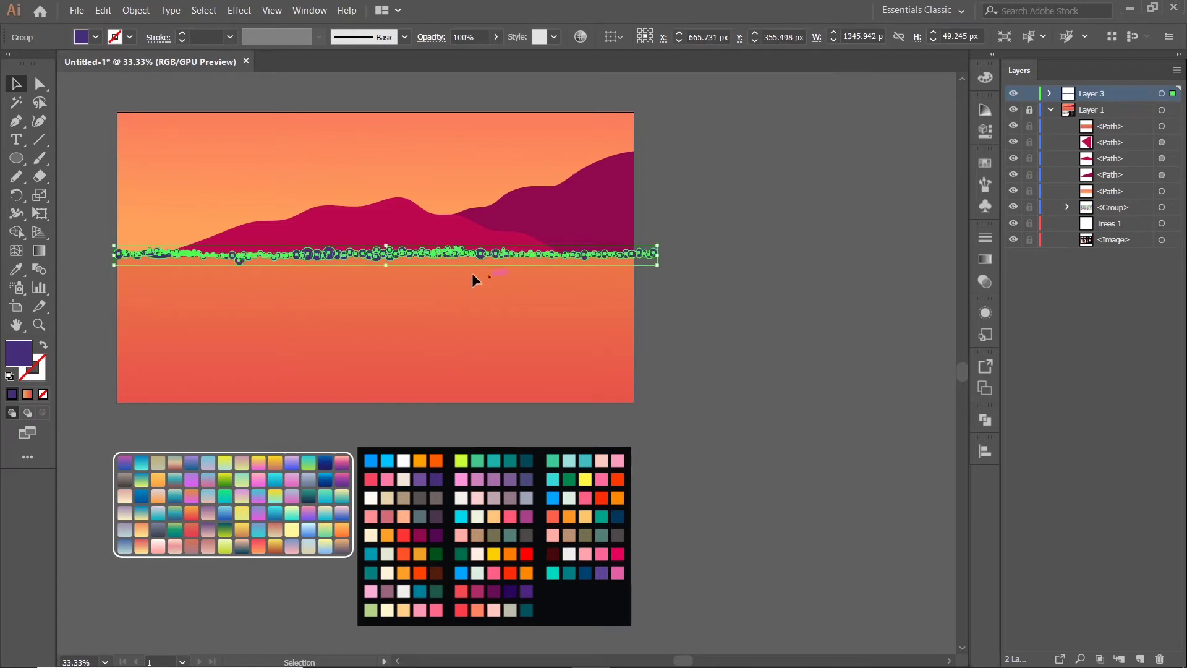
left_click_drag(388, 268, 387, 270)
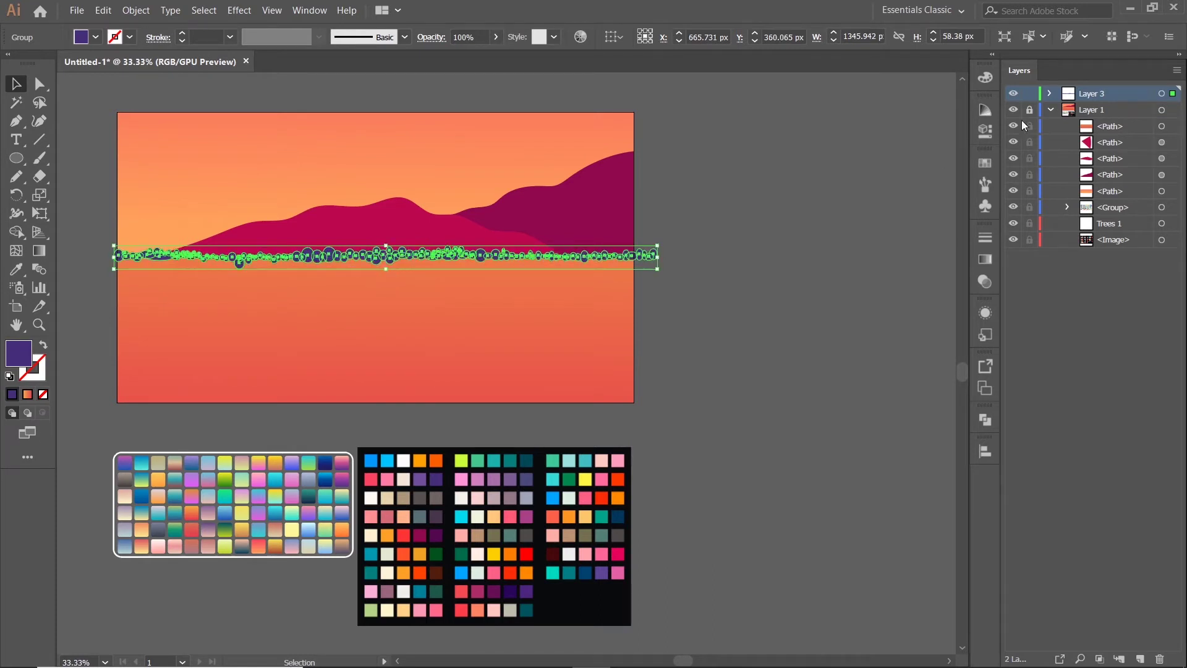
left_click(1050, 93)
left_click_drag(1108, 111, 1105, 179)
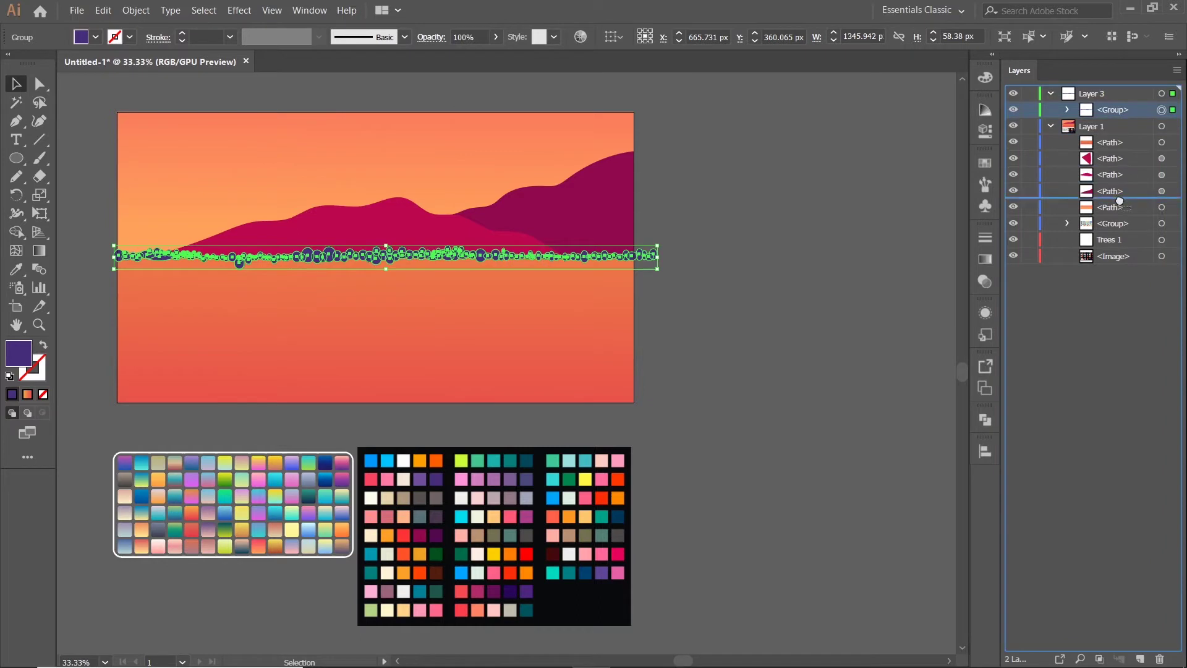
Step: Drop the tree group into Layer 1 among the hills and nudge it up slightly
left_click_drag(1120, 170, 1119, 169)
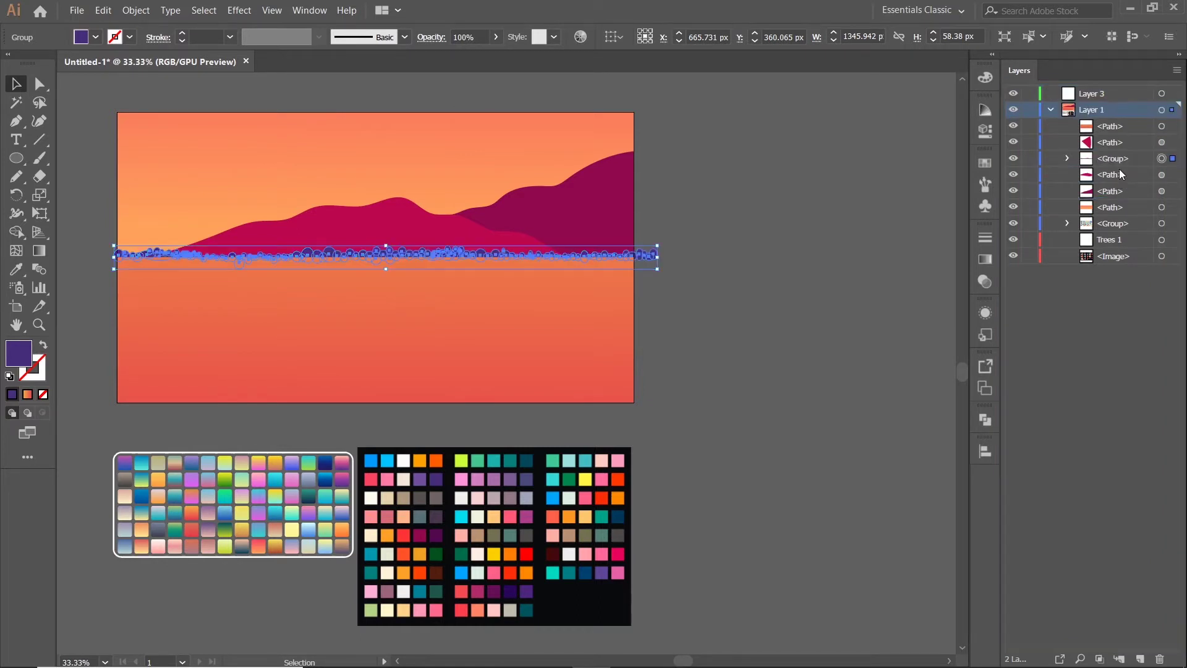
left_click(744, 239)
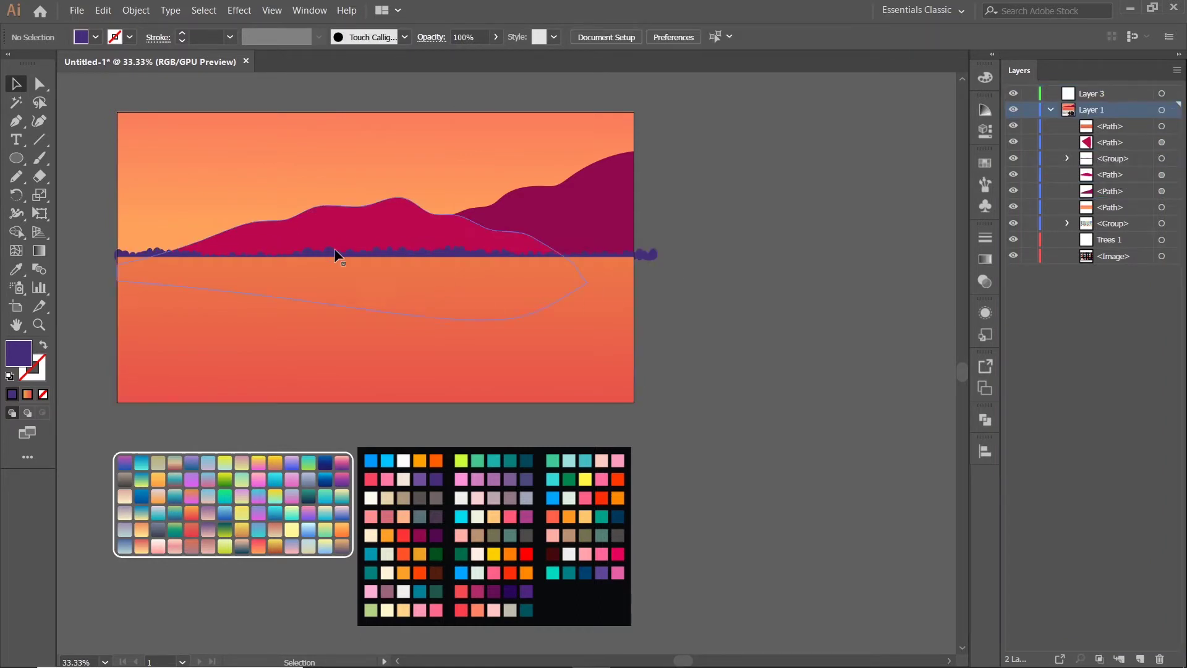
key("super")
scroll(661, 284, "up", 2, "alt")
left_click(665, 210)
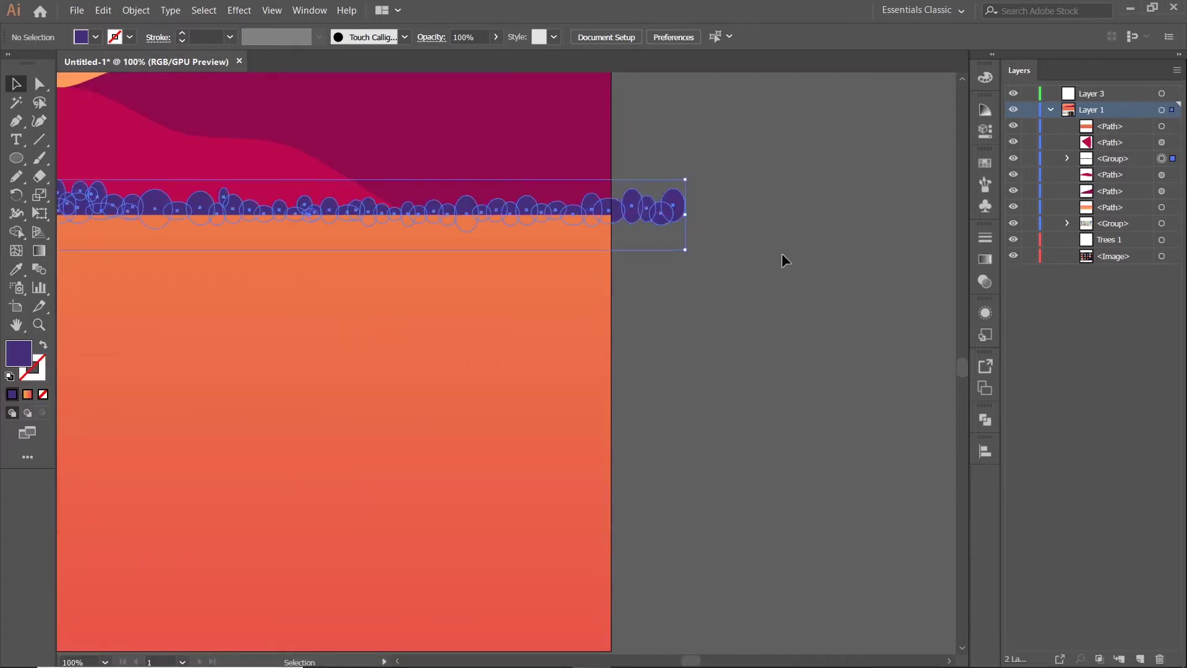
scroll(507, 272, "down", 2, "alt")
scroll(433, 259, "down", 1, "alt")
left_click_drag(424, 254, 421, 243)
Step: Make the tree band taller and extend it past the left edge, nudging it up 7 px
scroll(662, 186, "up", 2, "alt")
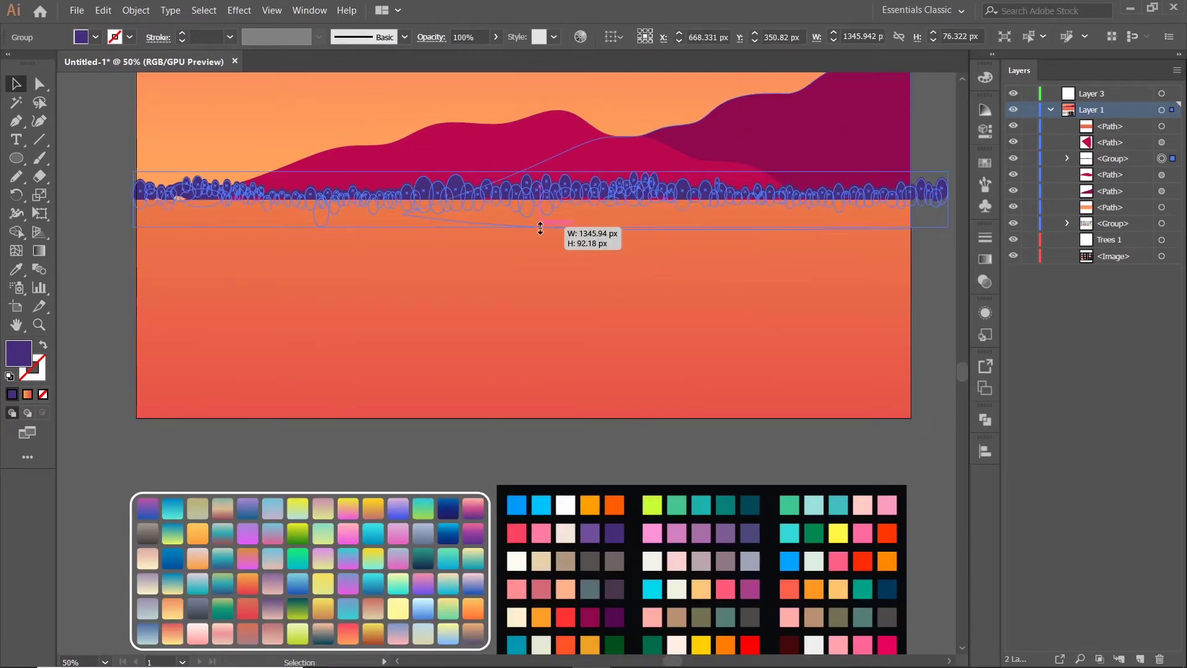
left_click_drag(540, 221, 540, 229)
left_click_drag(133, 195, 101, 198)
left_click_drag(523, 227, 525, 237)
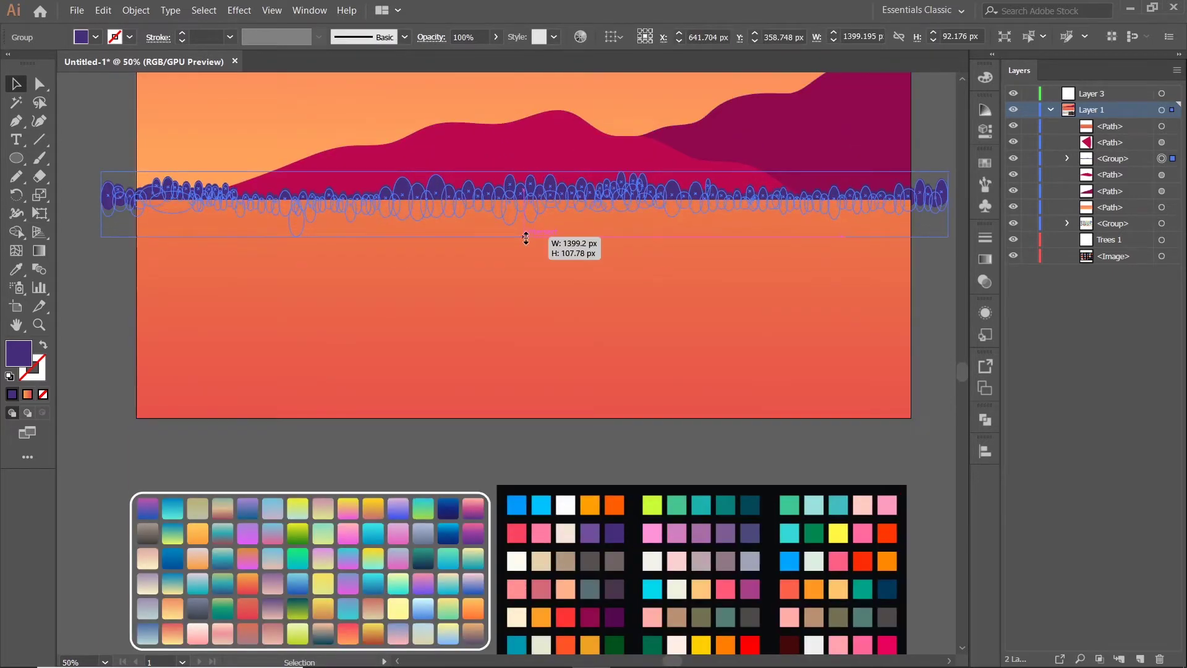
key("Up")
key("Up")
key("Up")
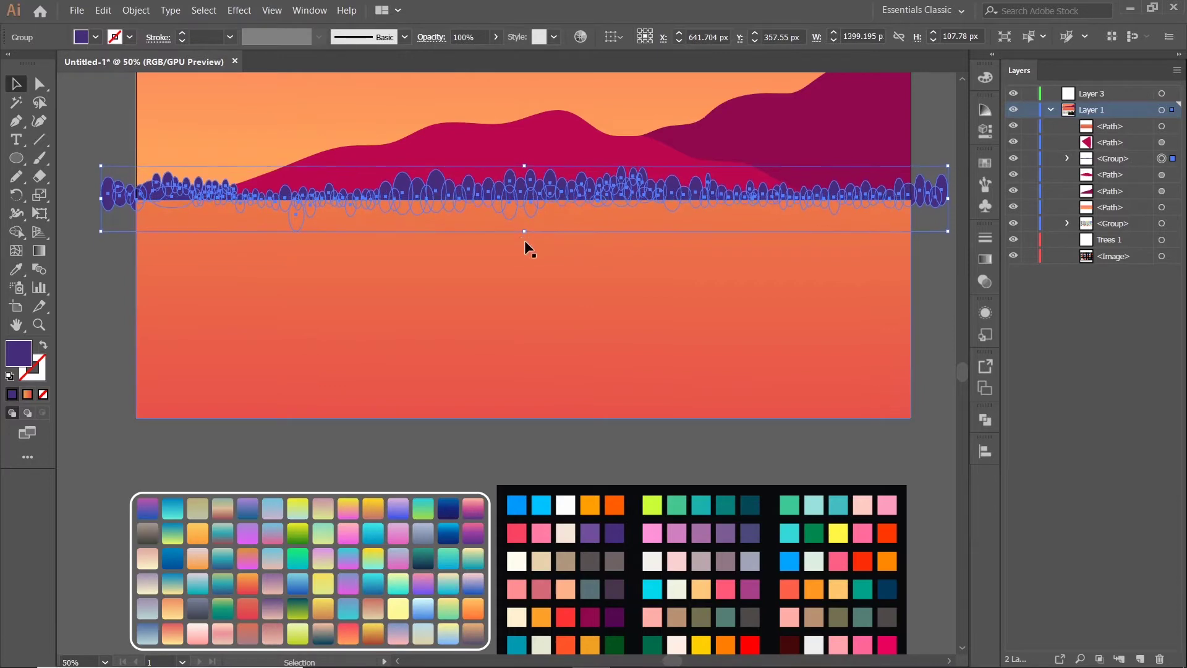
left_click(921, 128)
scroll(922, 128, "down", 2)
left_click_drag(921, 129, 721, 217)
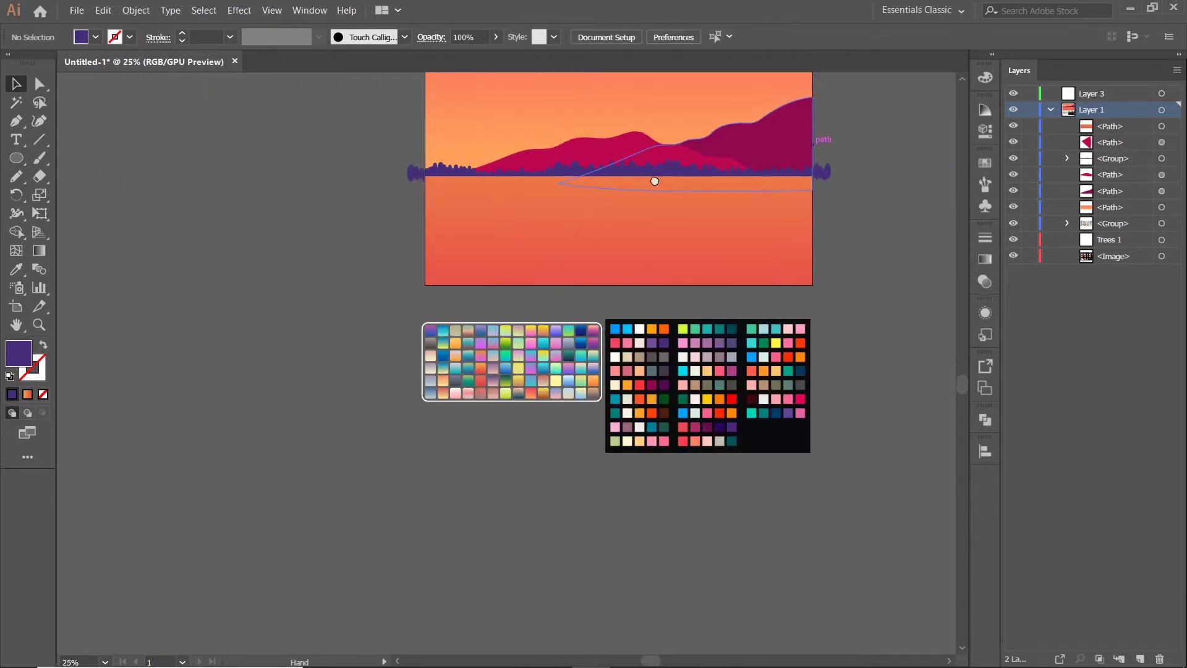
left_click_drag(782, 282, 829, 234)
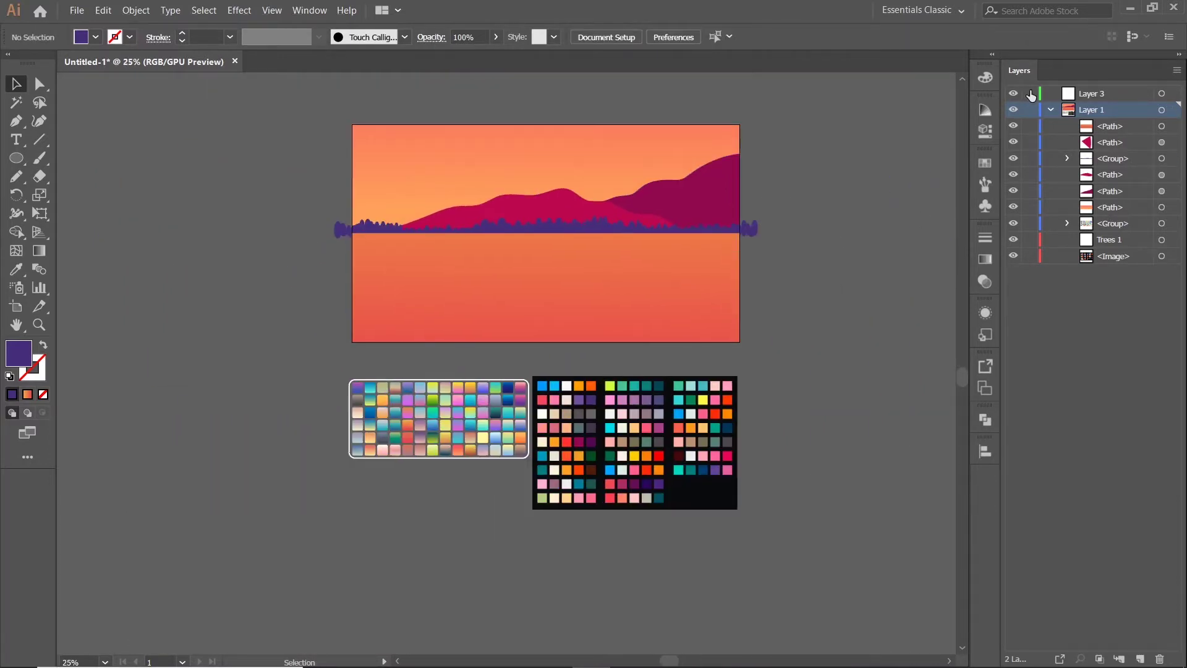
Step: Place a Trees 1 symbol from the Symbols panel left of the artboard
left_click(985, 206)
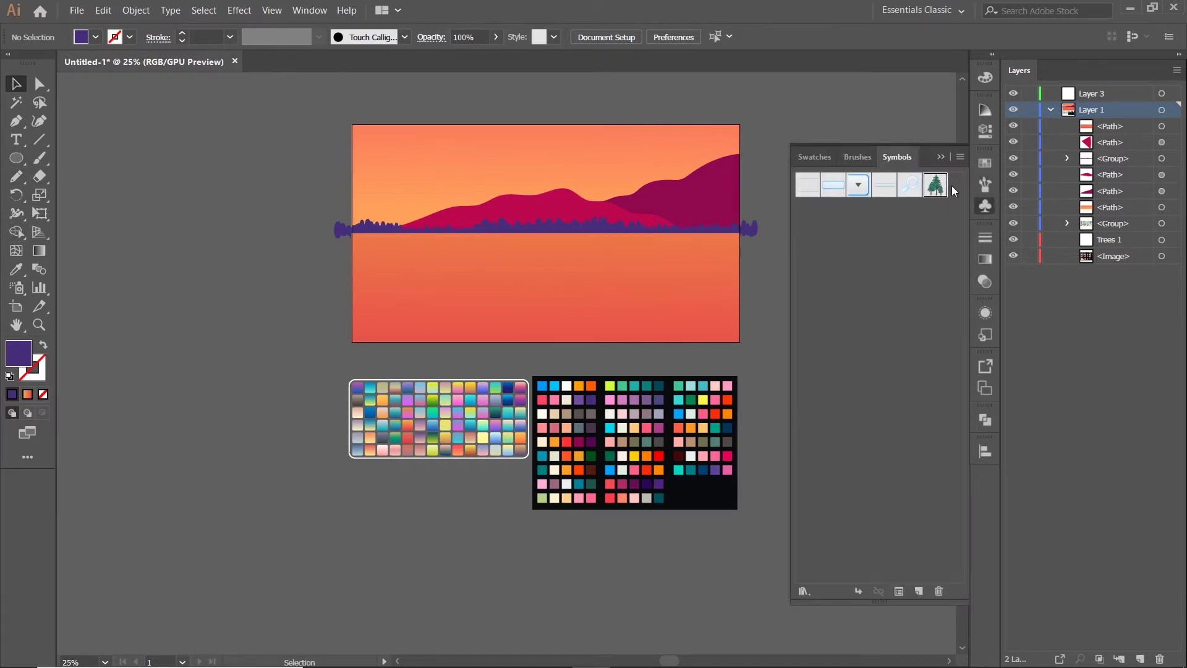
left_click_drag(362, 264, 247, 268)
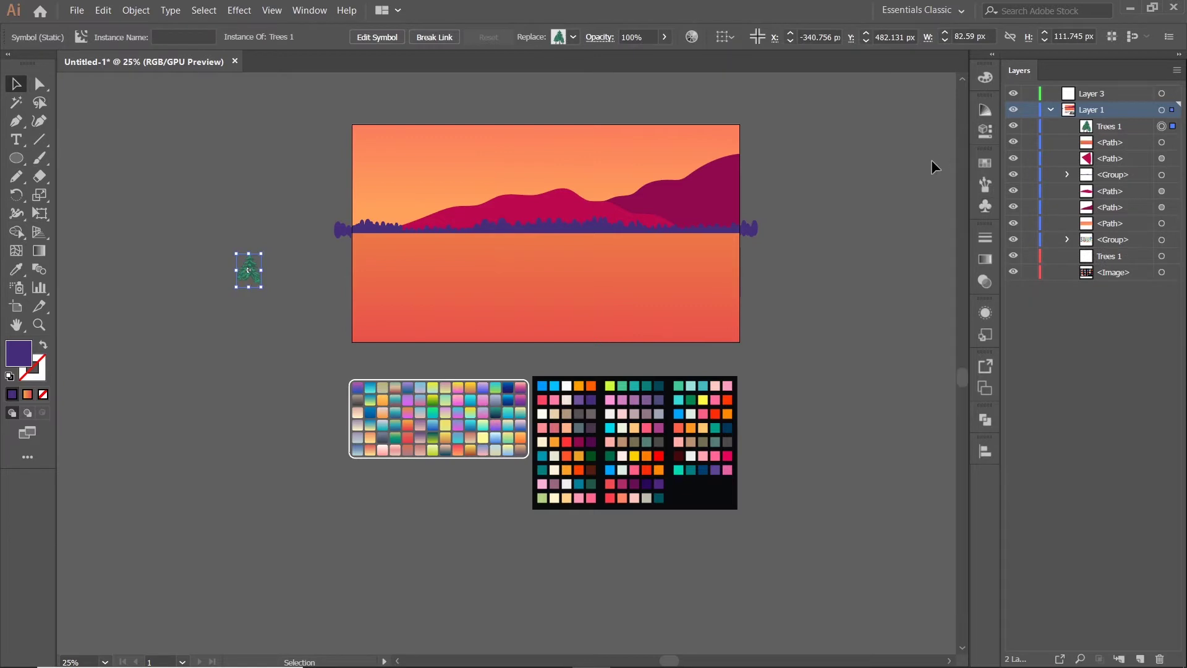
mouse_move(709, 225)
left_mouse_down()
mouse_move(786, 214)
mouse_move(793, 228)
left_mouse_up()
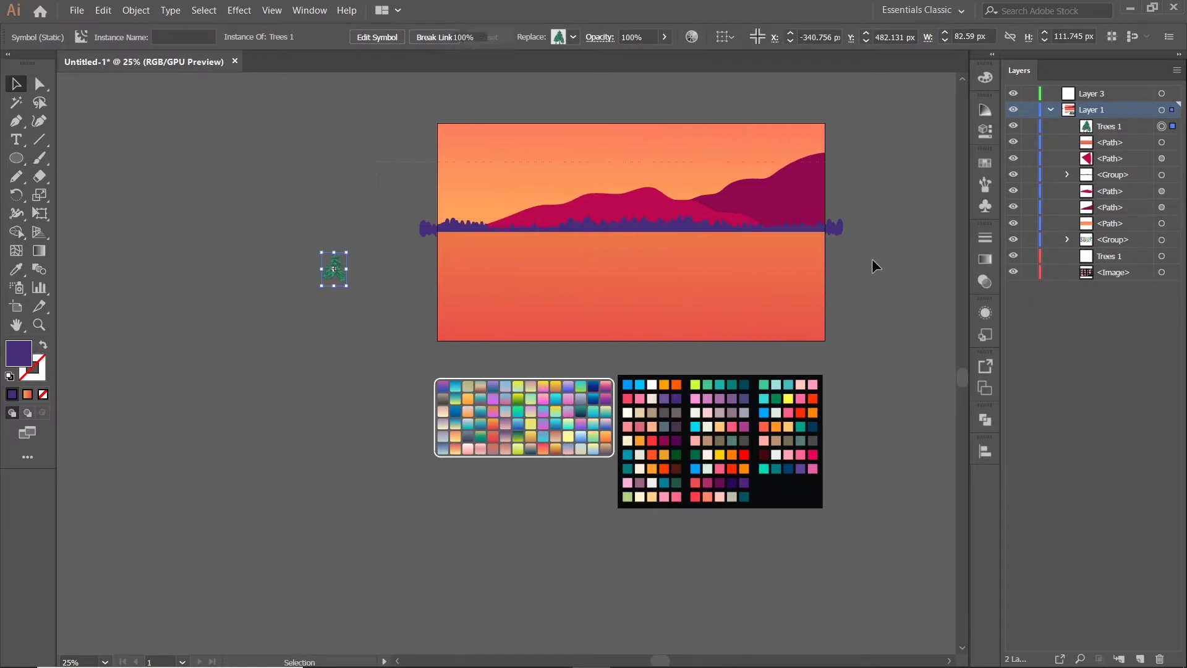
left_click_drag(872, 266, 424, 240)
Step: With Shape Builder, erase the tree-band ellipses past the artboard's left edge, undoing one removal
key("shift+m")
scroll(851, 221, "up", 4)
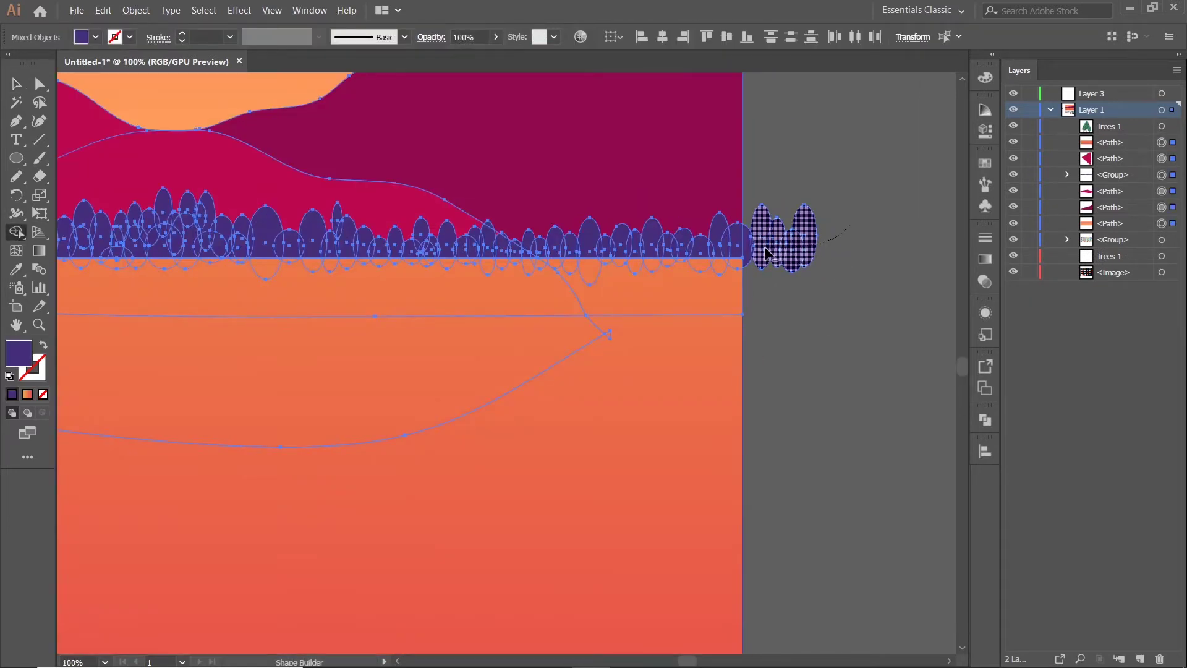
scroll(823, 263, "down", 3)
scroll(540, 258, "up", 3)
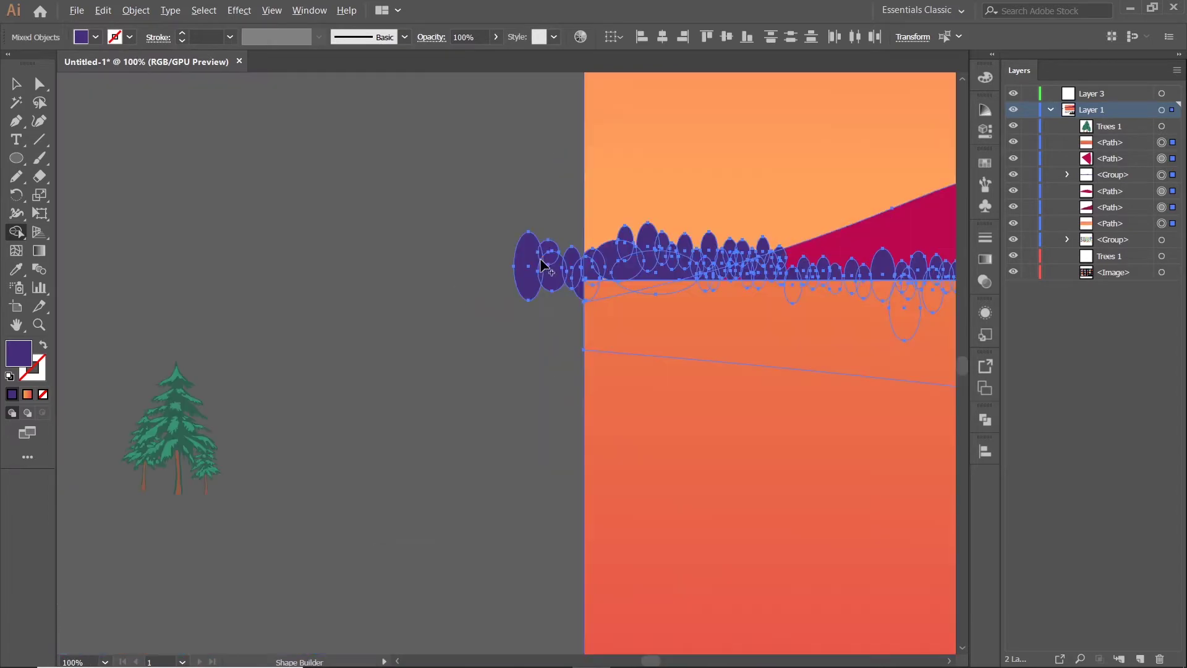
scroll(440, 276, "up", 3)
mouse_move(439, 276)
left_mouse_down()
mouse_move(562, 257)
mouse_move(656, 305)
left_mouse_up()
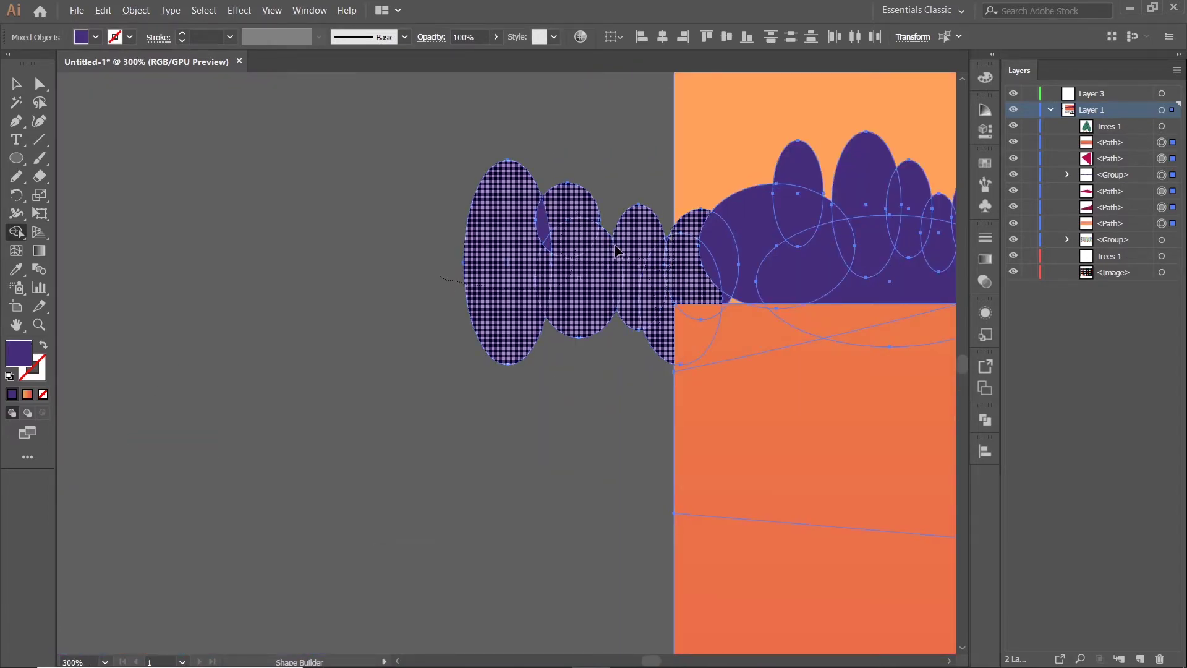
left_click_drag(668, 248, 611, 251)
key("ctrl+z")
Step: Remove the three overhanging left ellipses and the leftover sliver, then deselect
left_click_drag(421, 261, 583, 233)
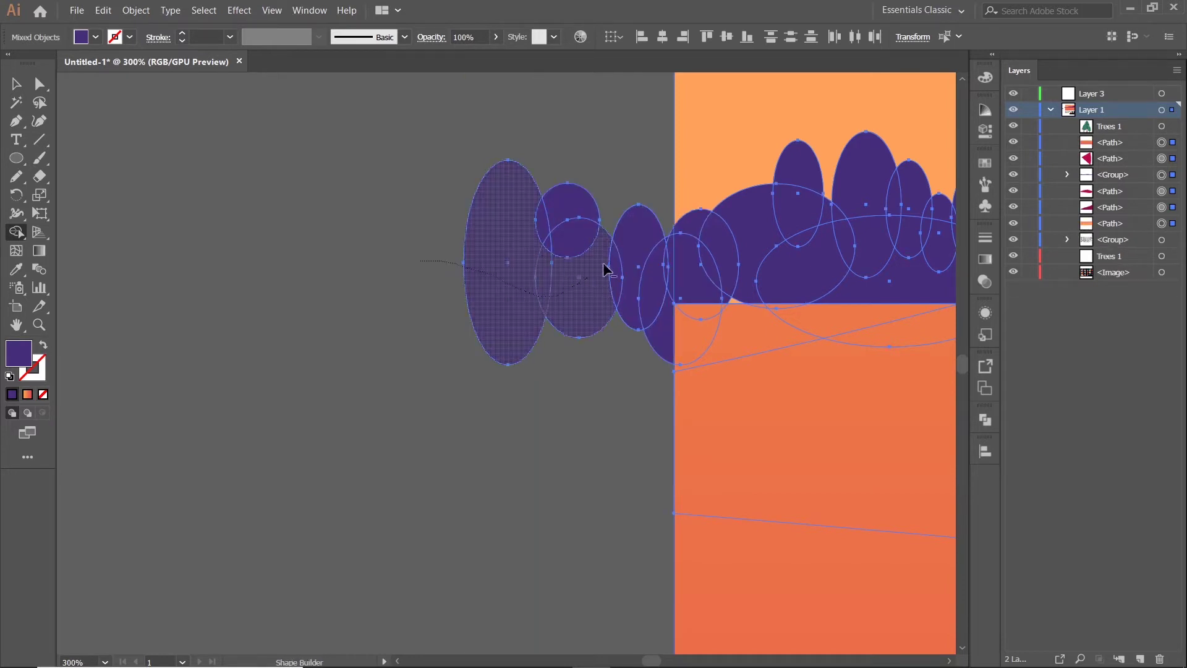
left_click_drag(659, 348, 676, 311)
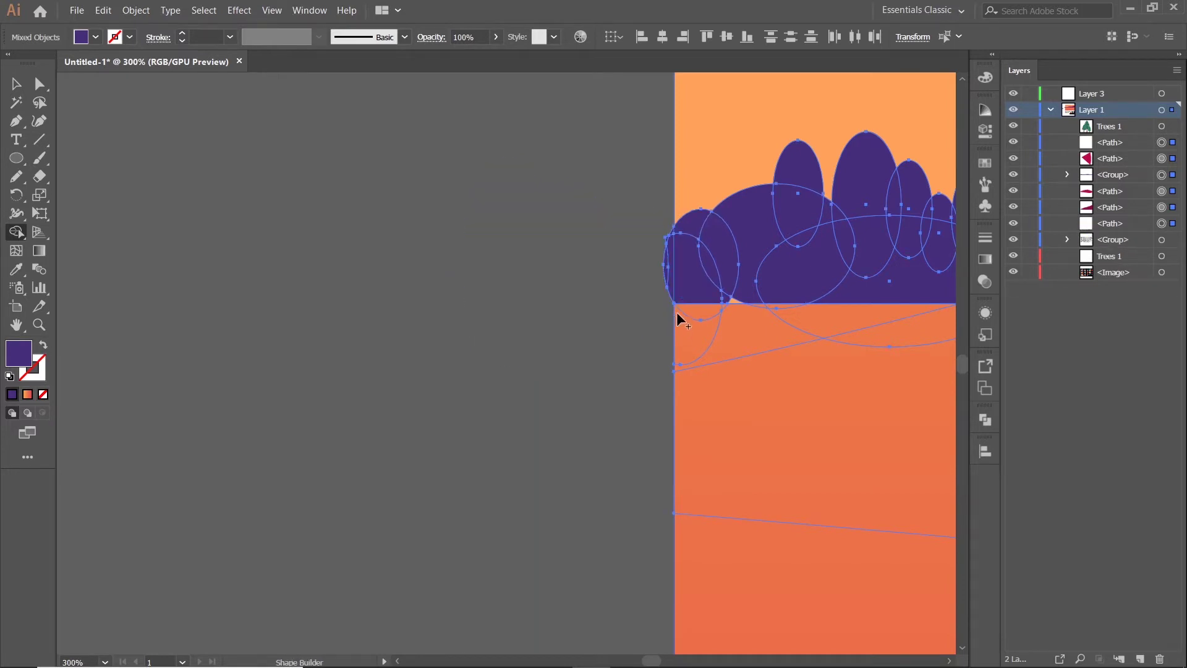
scroll(677, 312, "up", 5, "alt")
scroll(649, 160, "up", 3)
mouse_move(621, 141)
left_mouse_down()
mouse_move(578, 188)
mouse_move(525, 200)
left_mouse_up()
scroll(524, 200, "down", 10, "alt")
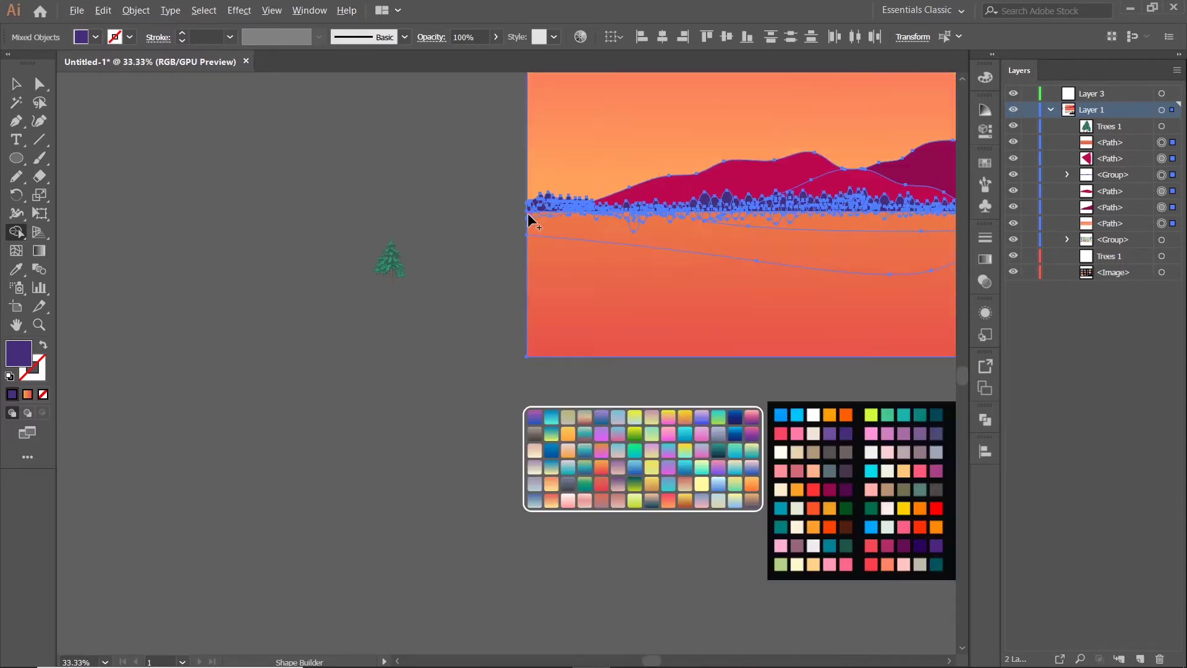
scroll(524, 200, "down", 5, "alt")
left_click(17, 85)
left_click(402, 262)
Step: Place another Trees 1 symbol left of the artboard and expand it into shapes
scroll(467, 178, "up", 3, "alt")
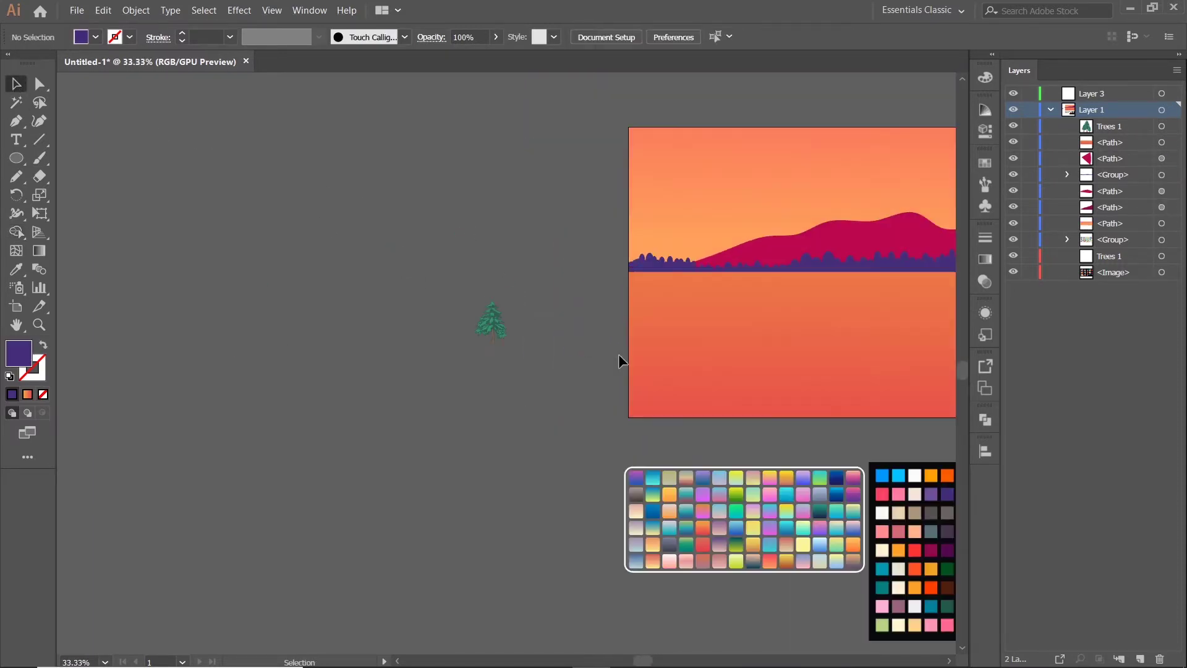
mouse_move(494, 322)
left_mouse_down()
mouse_move(388, 304)
mouse_move(480, 175)
left_mouse_up()
left_click(135, 11)
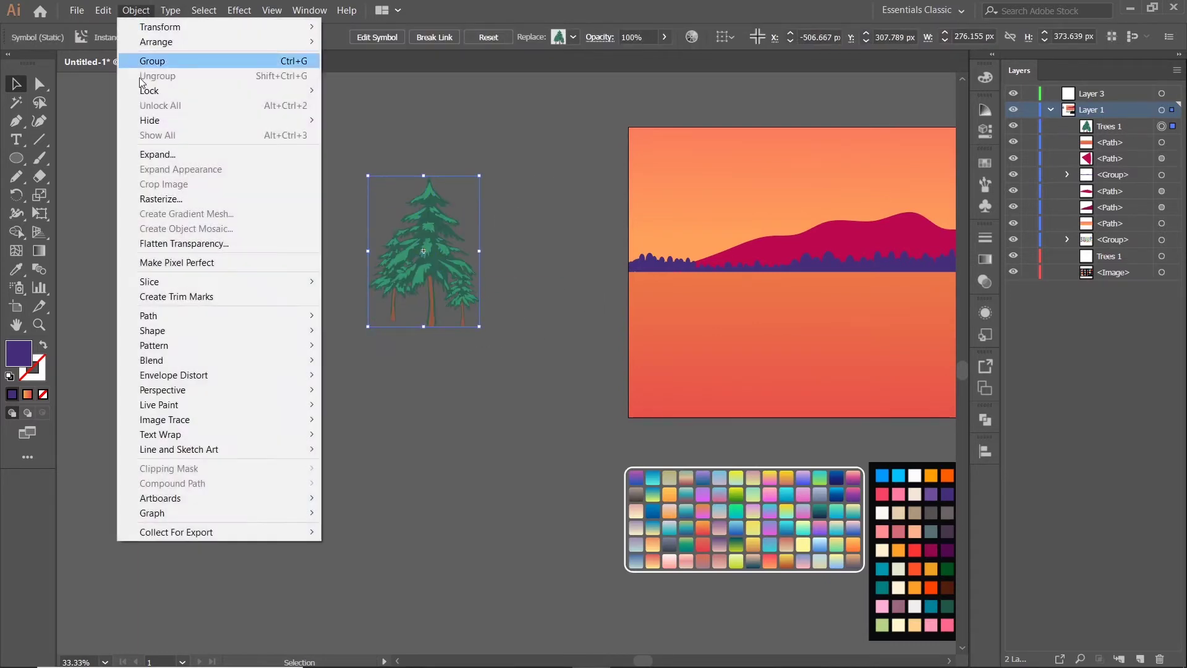
left_click(158, 154)
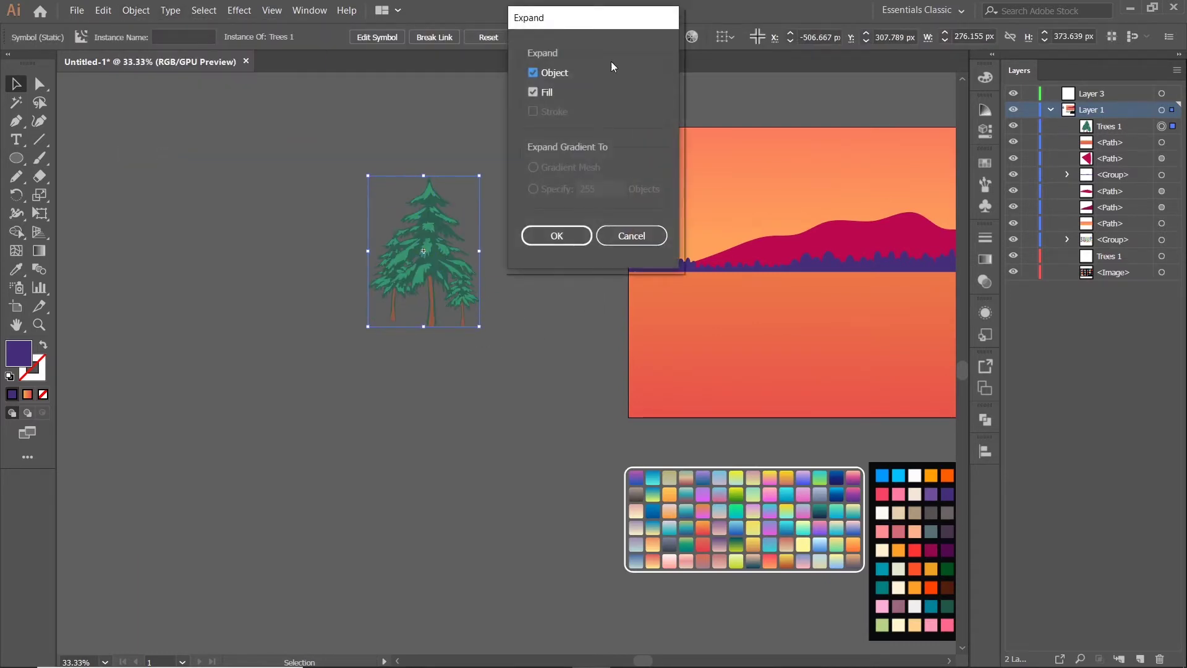
left_click(552, 237)
left_click(509, 246)
mouse_move(431, 257)
left_mouse_down()
mouse_move(366, 236)
mouse_move(289, 256)
mouse_move(417, 203)
left_mouse_up()
Step: Ungroup the expanded tree group into three separate pine trees
right_click(367, 236)
left_click(405, 343)
right_click(289, 255)
left_click(346, 368)
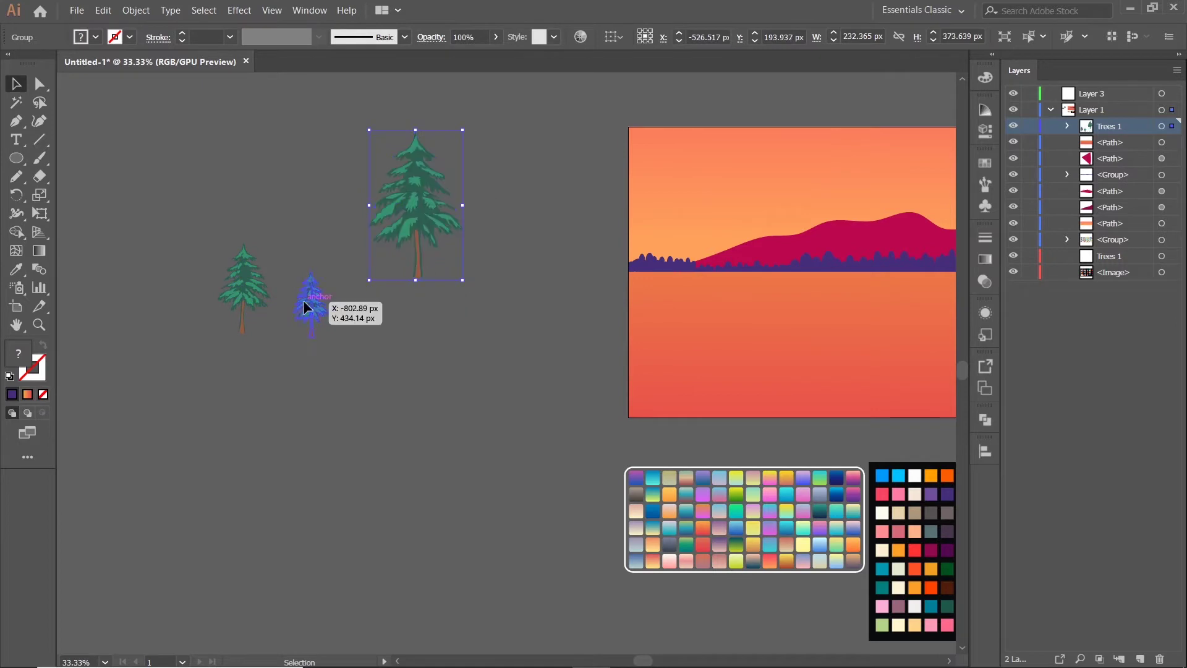
right_click(255, 299)
key("Escape")
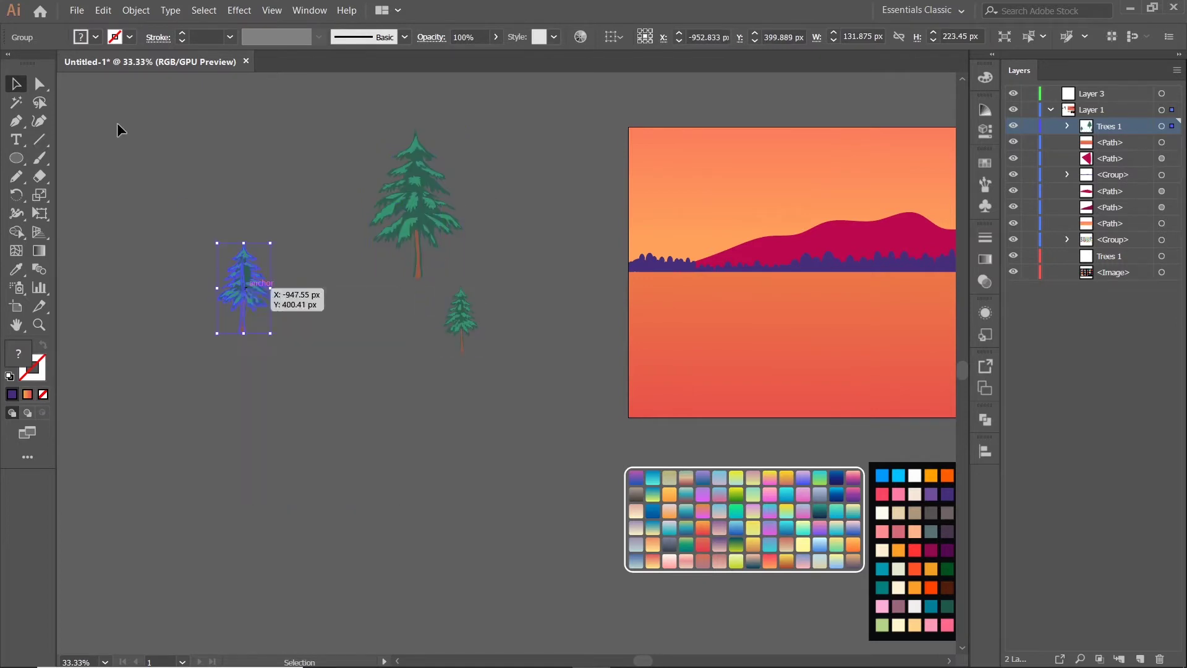
left_click(117, 122)
Step: Expand all three trees again and colour the large pine with the hills' magenta
left_click_drag(469, 365, 197, 76)
left_click(137, 10)
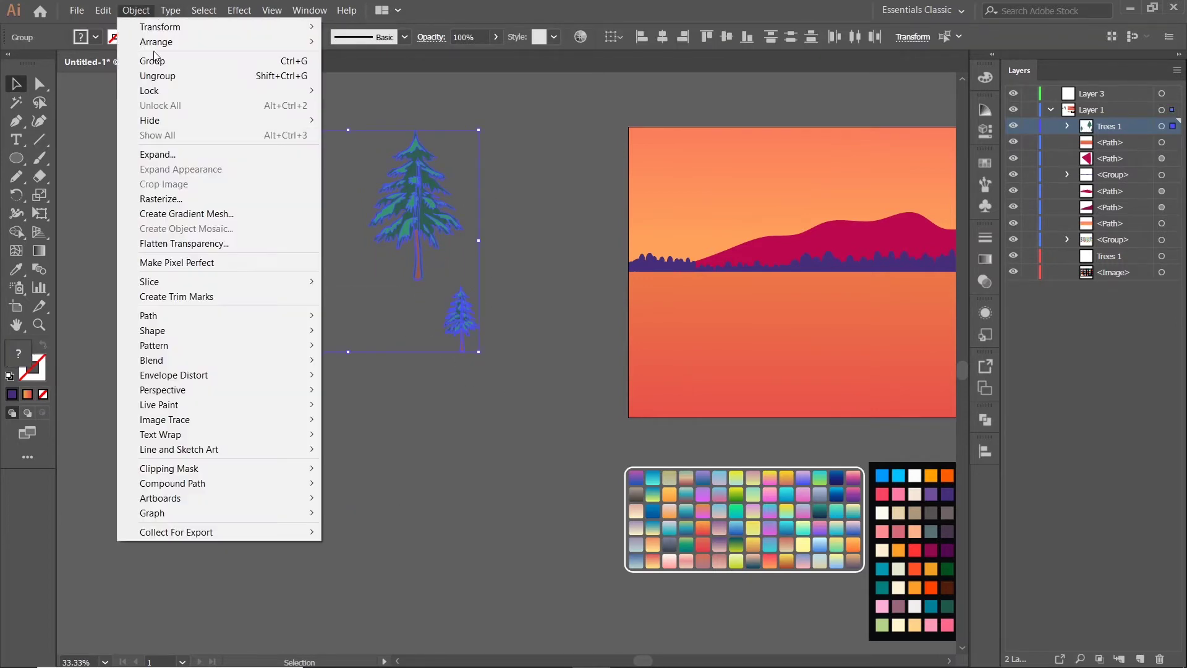
left_click(184, 155)
left_click_drag(520, 179, 432, 185)
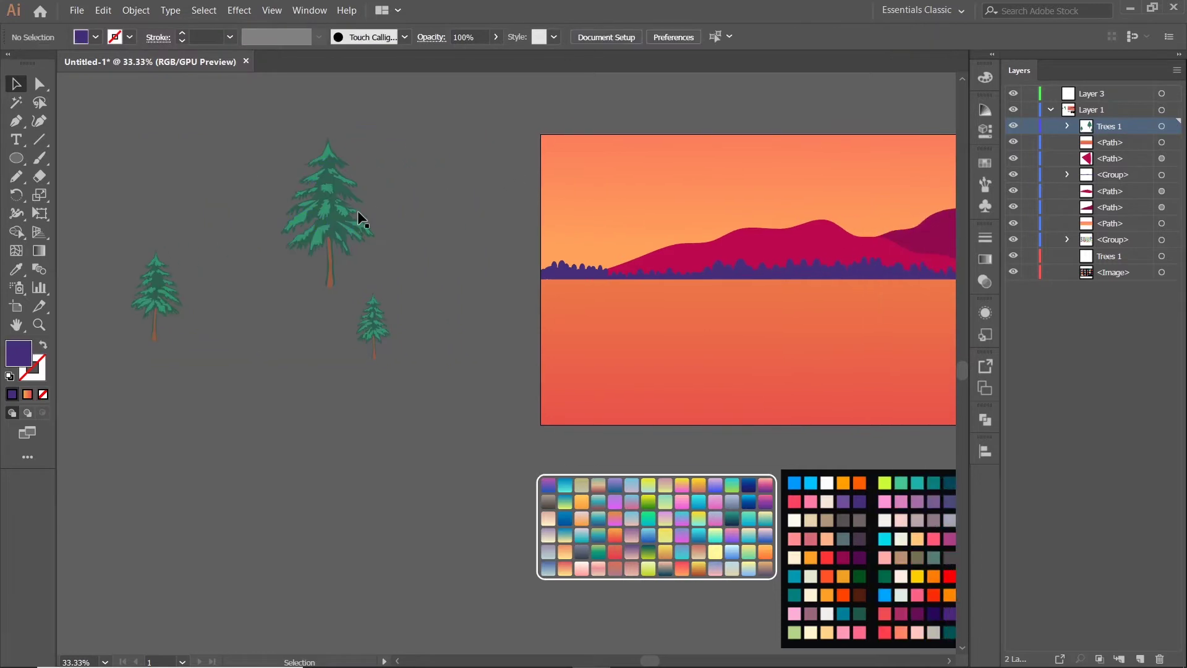
left_click_drag(358, 211, 321, 217)
left_click(923, 231)
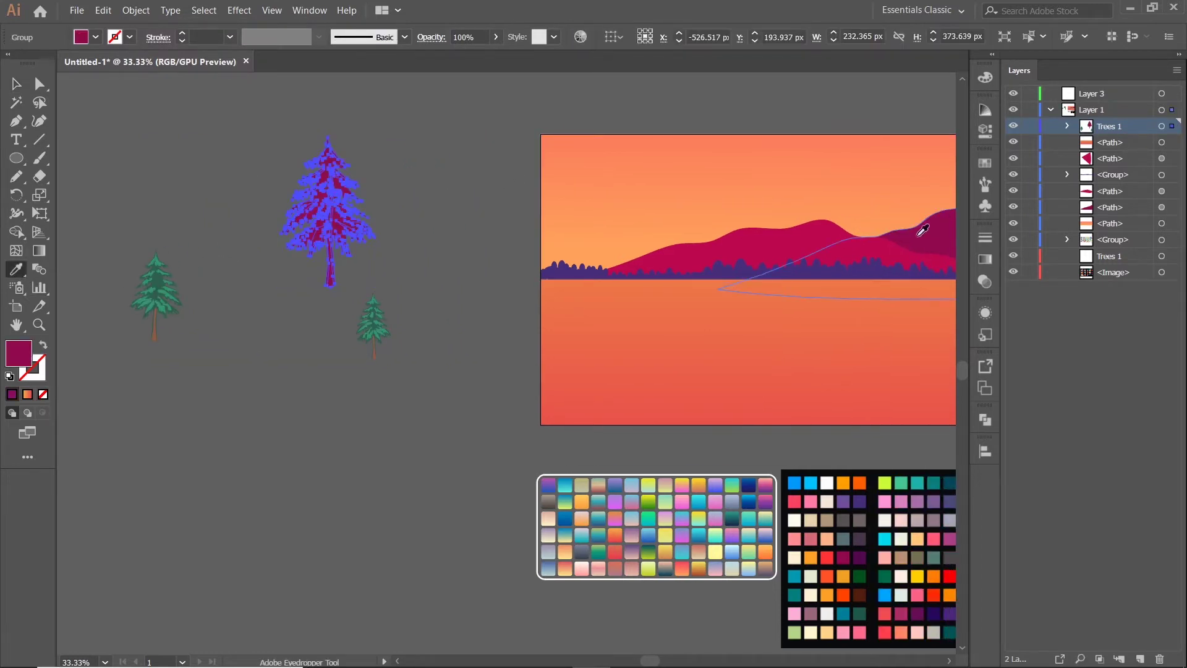
left_click(18, 84)
Step: Reselect the large pine and recolour it indigo with the Eyedropper
left_click(329, 340)
scroll(329, 339, "down", 1)
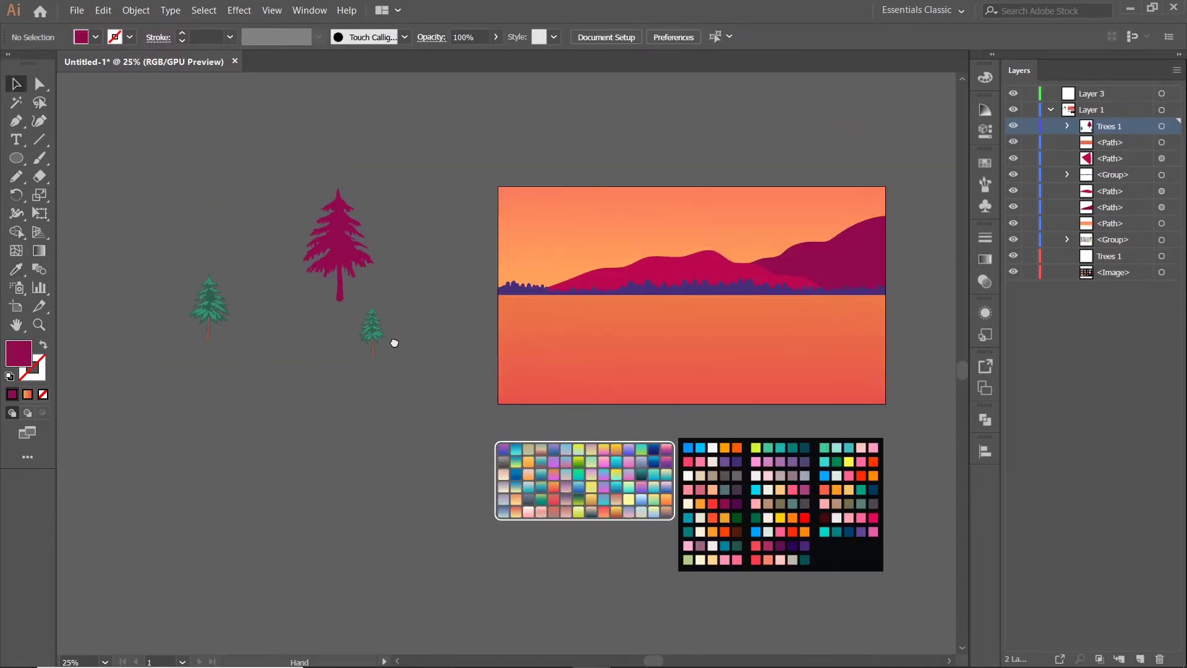
scroll(392, 340, "down", 2)
scroll(392, 340, "right", 1)
left_click(303, 186)
left_click(17, 270)
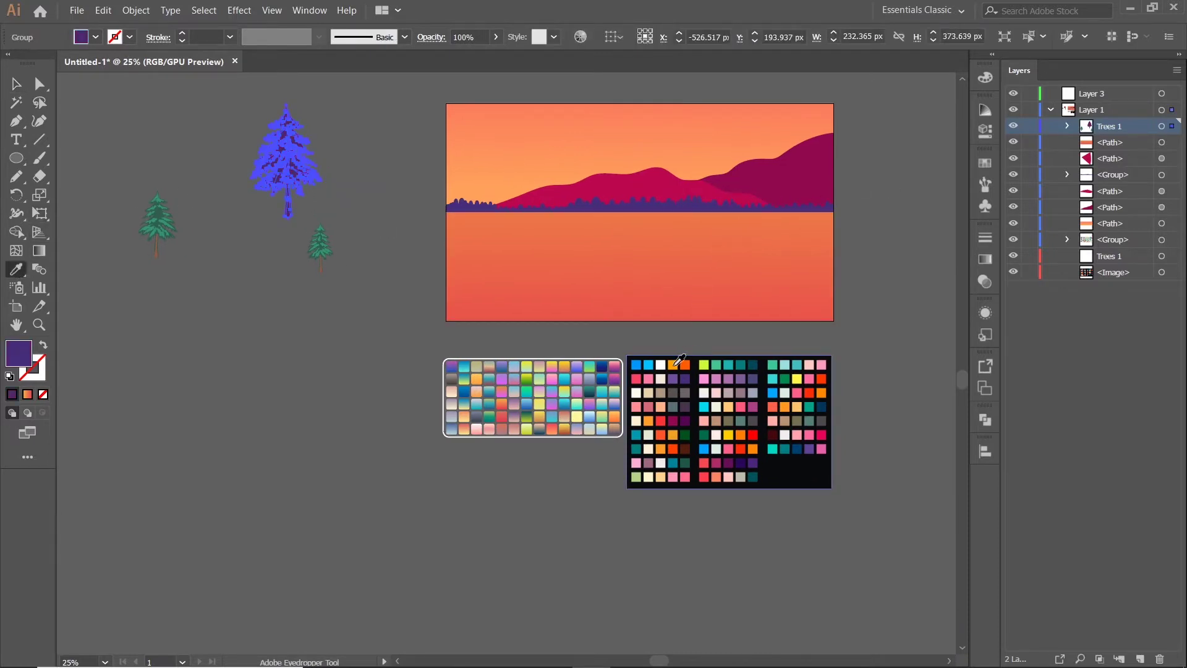
left_click(17, 84)
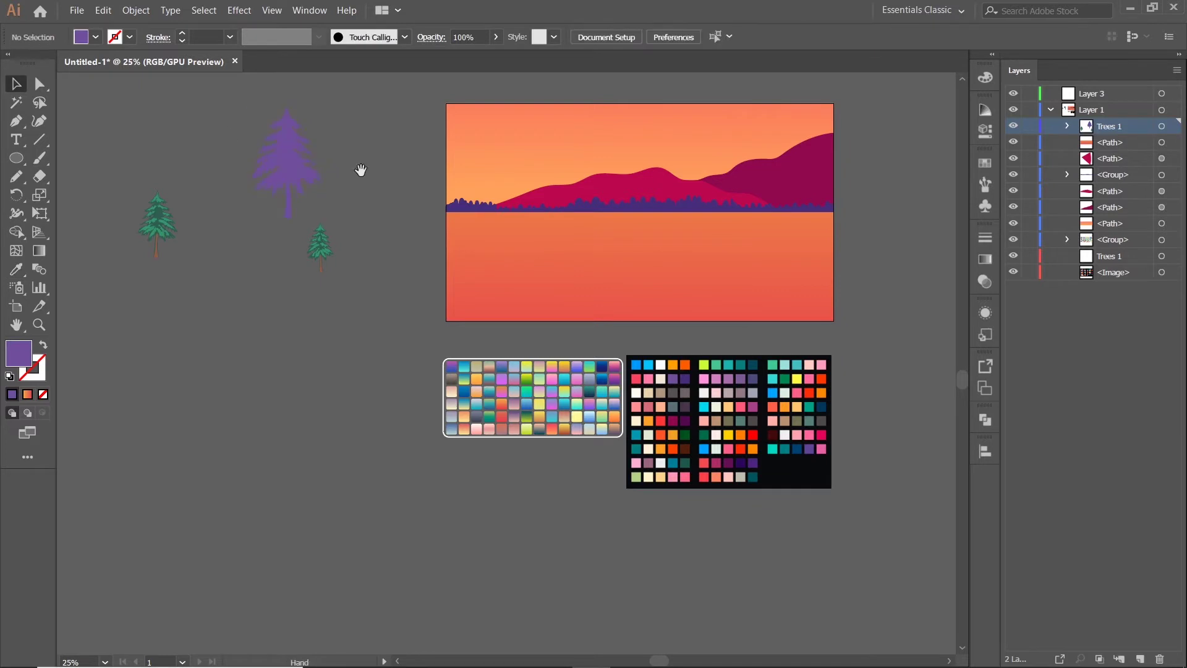
scroll(289, 217, "up", 1)
scroll(299, 214, "up", 2)
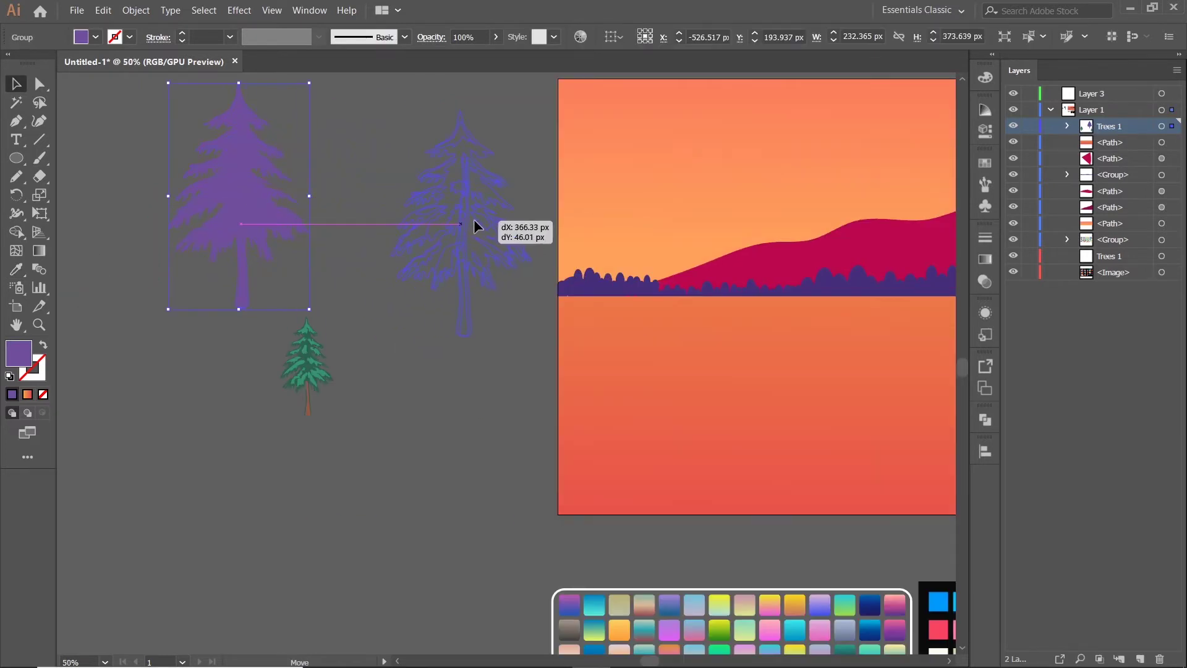
Step: Shrink the purple pine to about a third and park it just off the artboard
left_click_drag(303, 197, 480, 194)
scroll(480, 194, "right", 2)
scroll(429, 291, "down", 1)
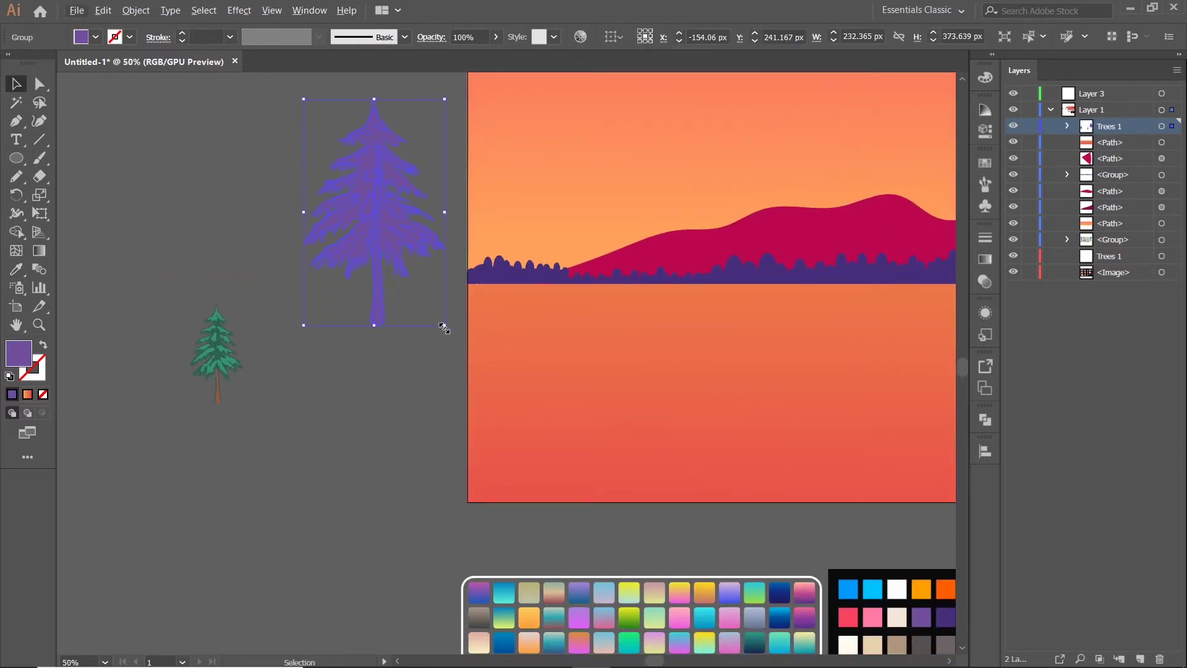
left_click_drag(445, 328, 363, 184)
mouse_move(336, 137)
left_mouse_down()
mouse_move(501, 259)
mouse_move(506, 220)
left_mouse_up()
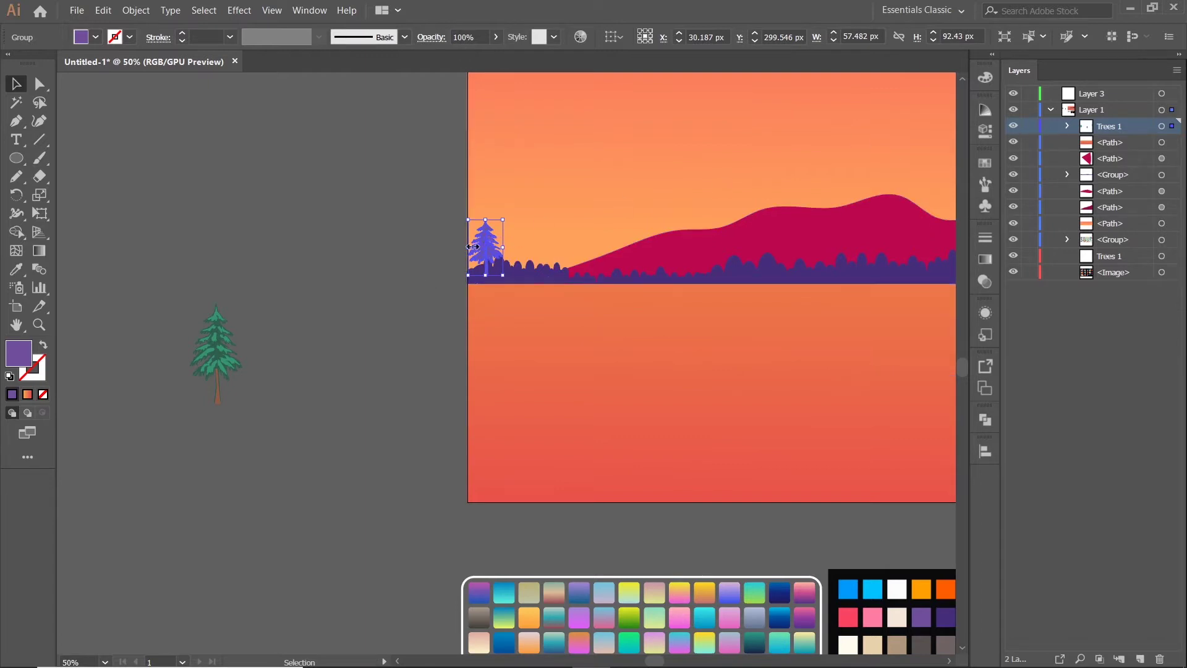
left_click_drag(486, 250, 288, 286)
scroll(429, 318, "down", 1)
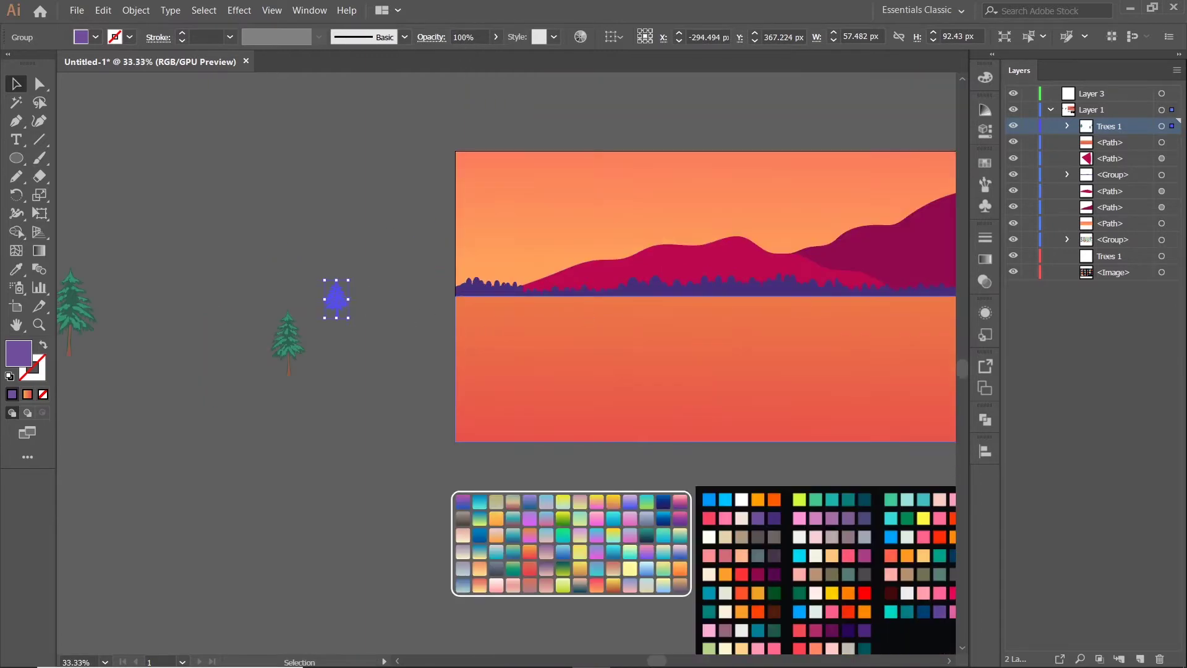
Step: Move Trees 1 from Layer 1 into Layer 3 and collapse Layer 1
left_click(1013, 126)
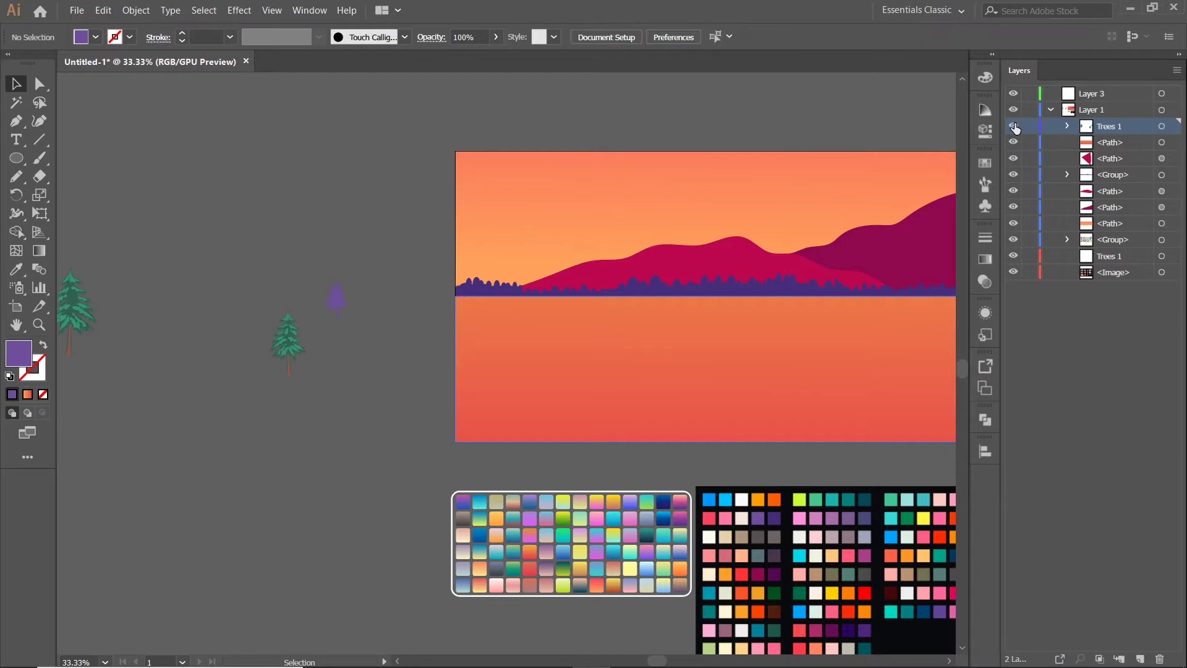
left_click_drag(1119, 128, 1071, 106)
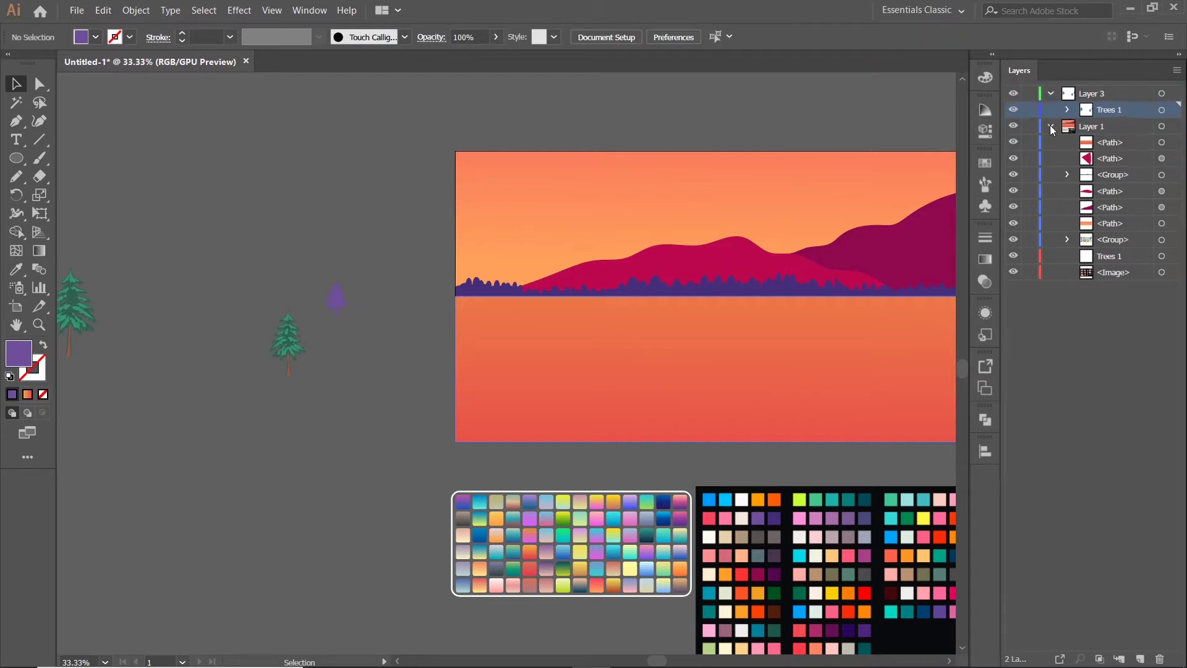
left_click(1050, 127)
Step: Place the small purple pine on the artboard's left edge above the hills
left_click(330, 303)
scroll(340, 314, "up", 1)
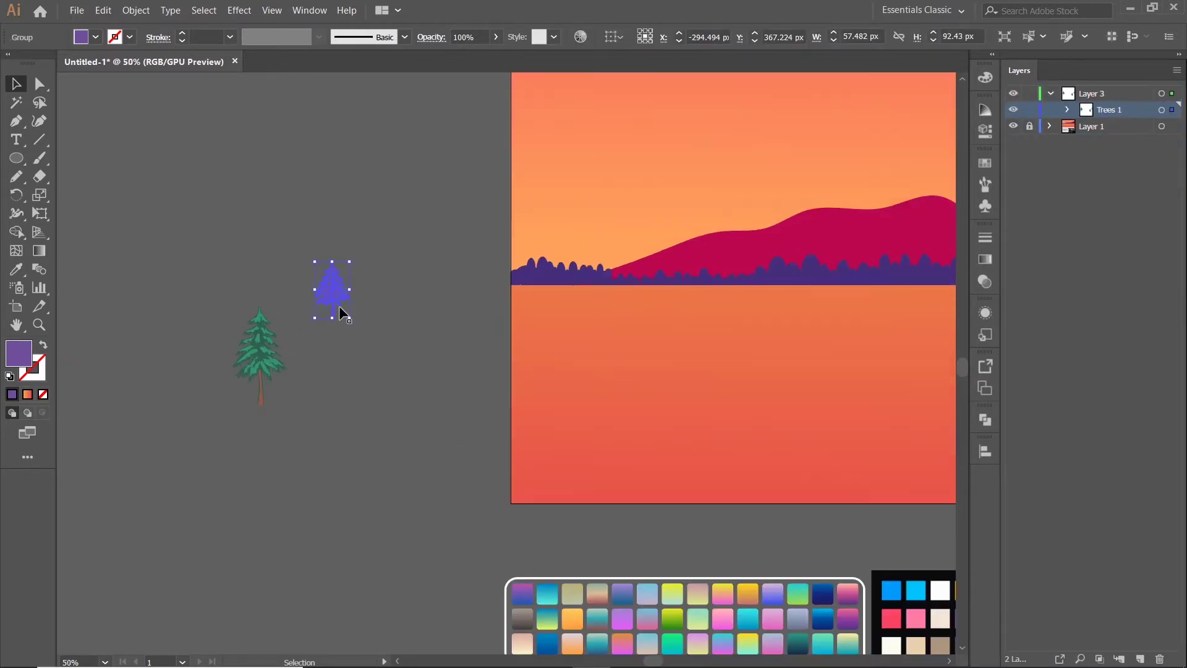
mouse_move(327, 293)
left_mouse_down()
mouse_move(552, 241)
mouse_move(559, 213)
left_mouse_up()
left_click(494, 356)
Step: Reposition another small pine up beside the artboard
scroll(424, 352, "up", 1)
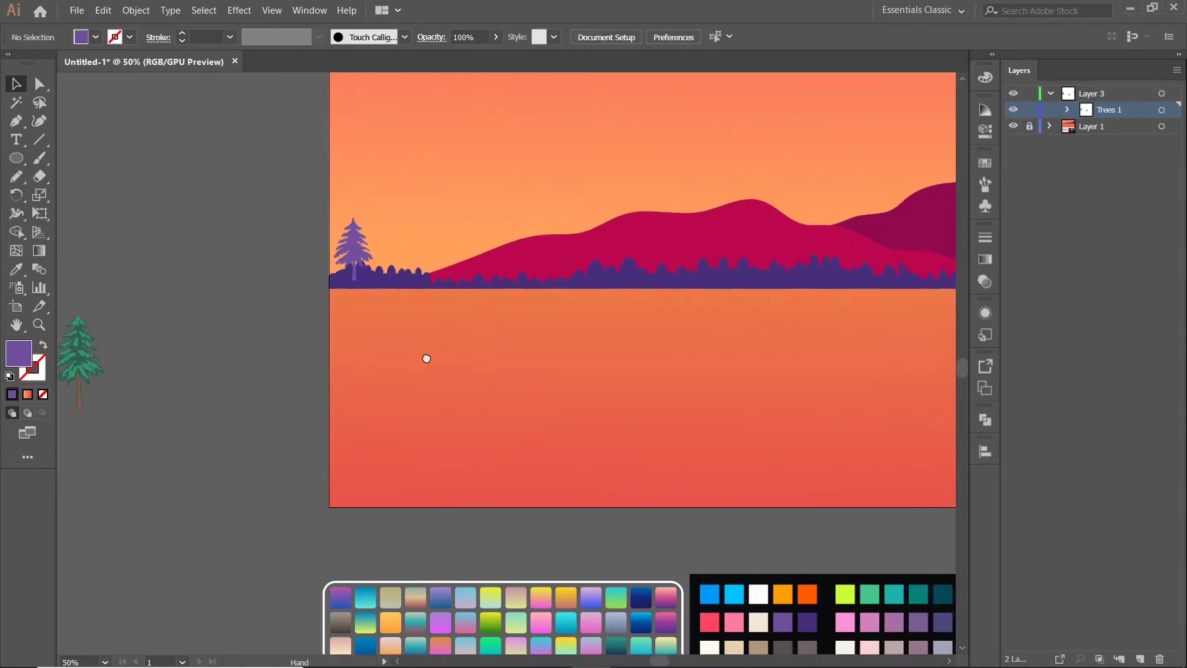
scroll(371, 322, "up", 1)
scroll(295, 265, "up", 1)
scroll(294, 265, "down", 3)
scroll(370, 313, "down", 1)
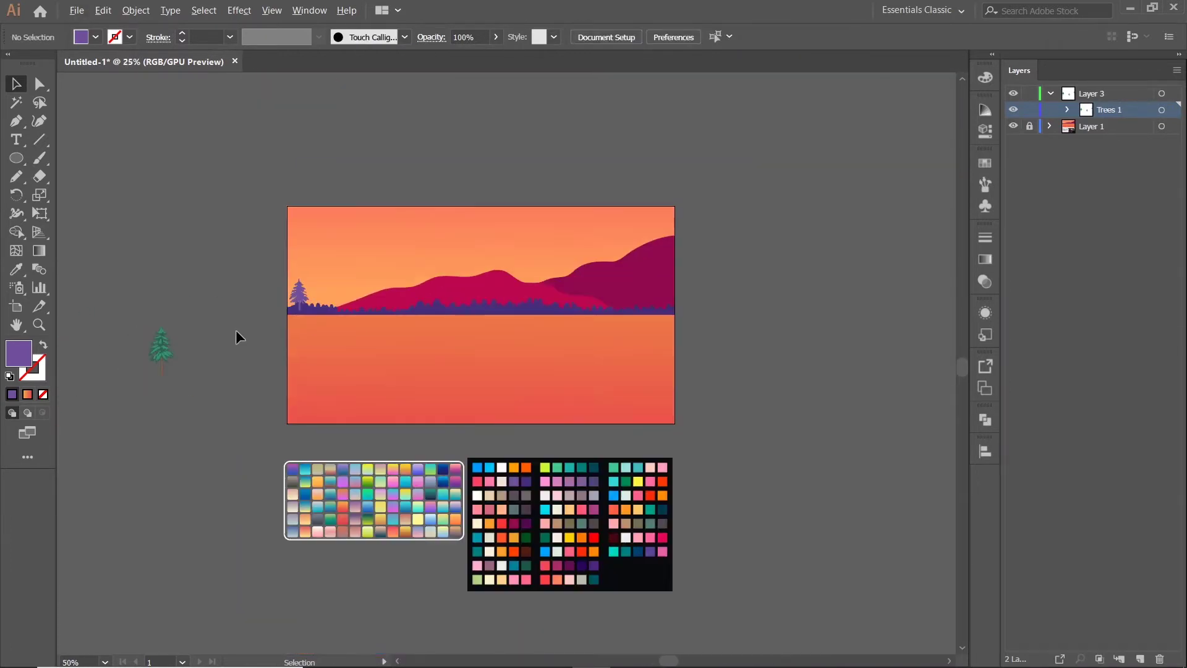
scroll(236, 328, "left", 3)
left_click_drag(151, 332, 387, 251)
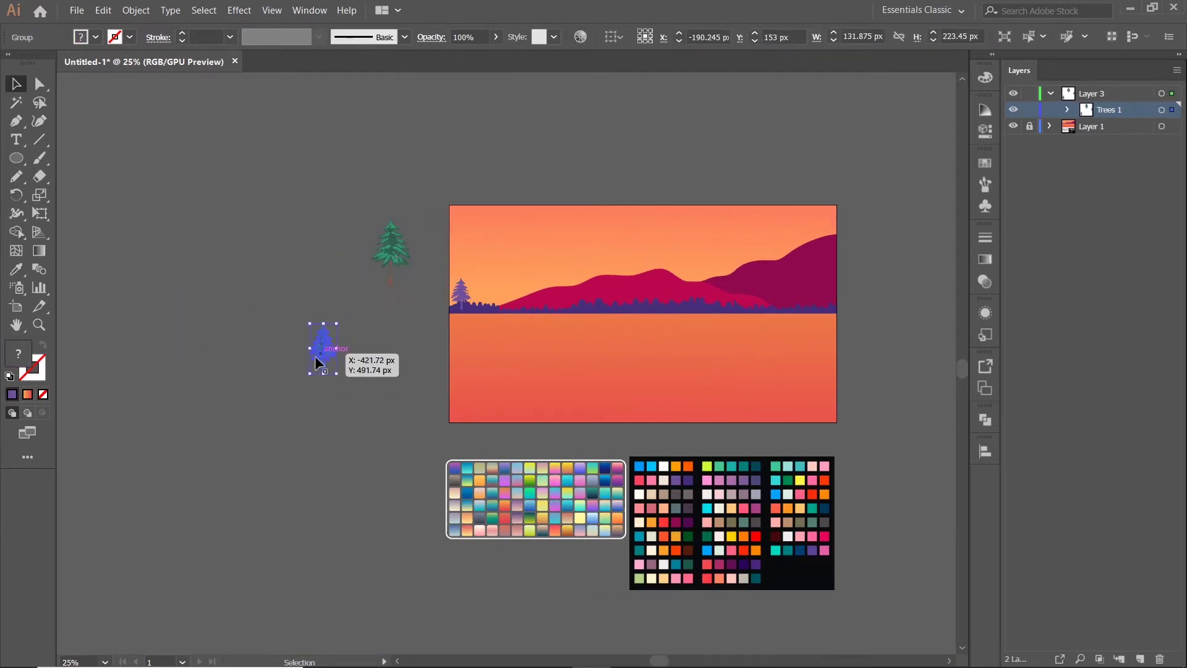
left_click_drag(316, 364, 416, 325)
left_click(355, 236)
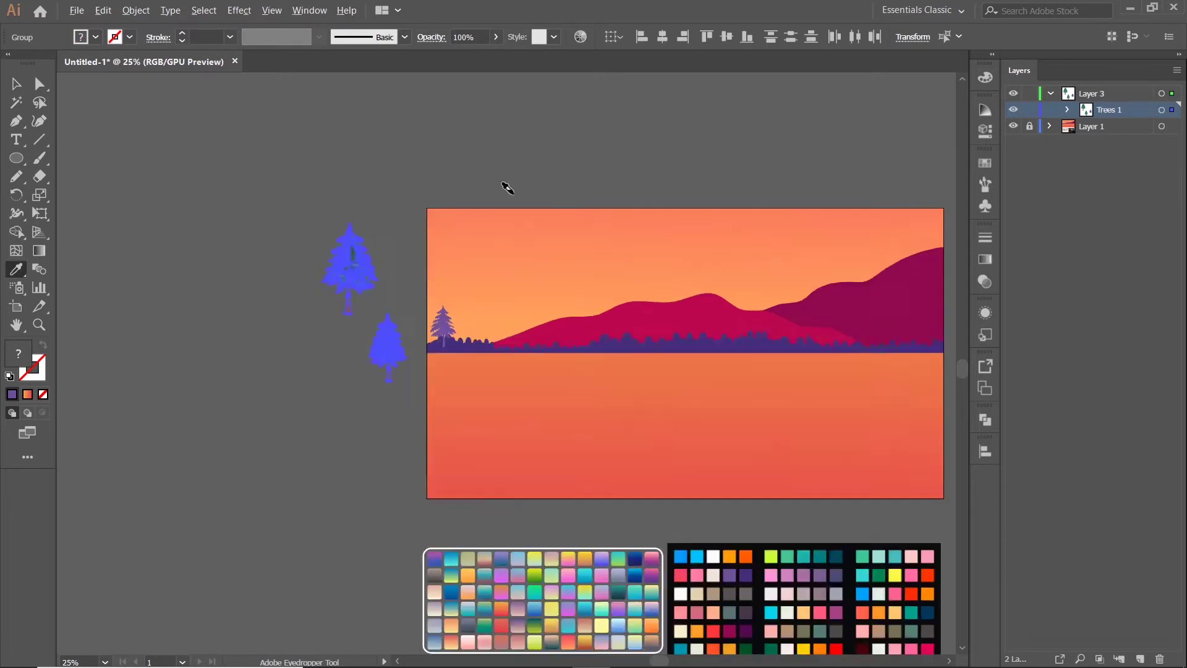
scroll(513, 193, "up", 2)
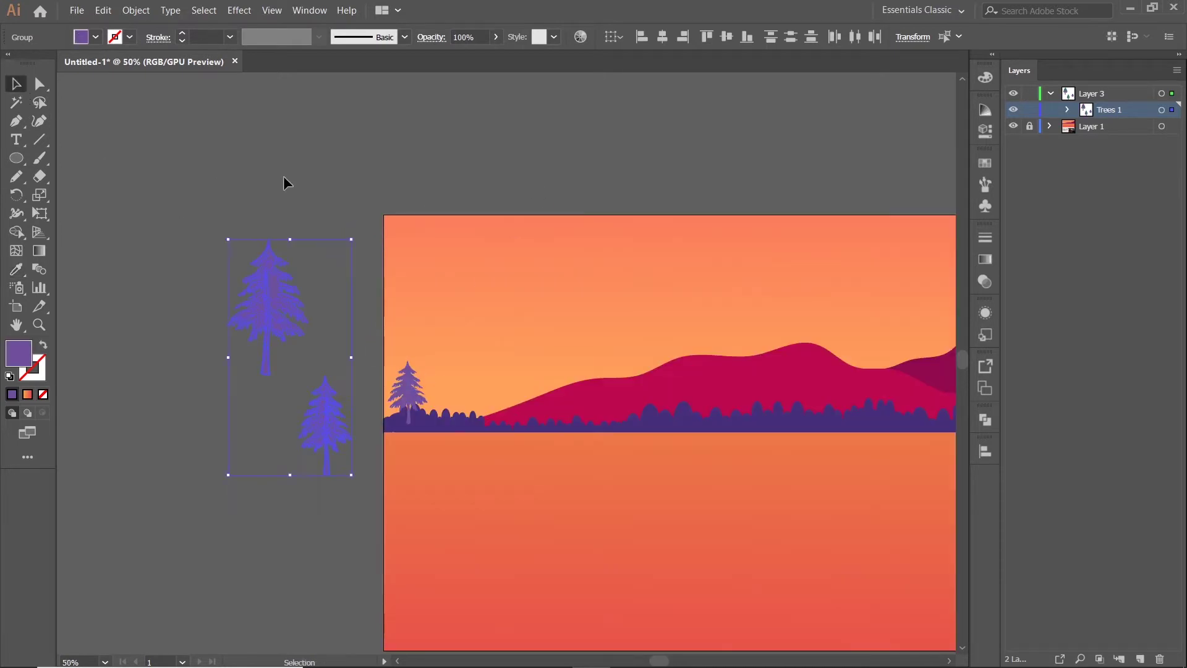
Step: Add a small and a tall pine copy on the left horizon, each scaled down
left_click_drag(284, 183, 265, 138)
left_click_drag(261, 365, 388, 299)
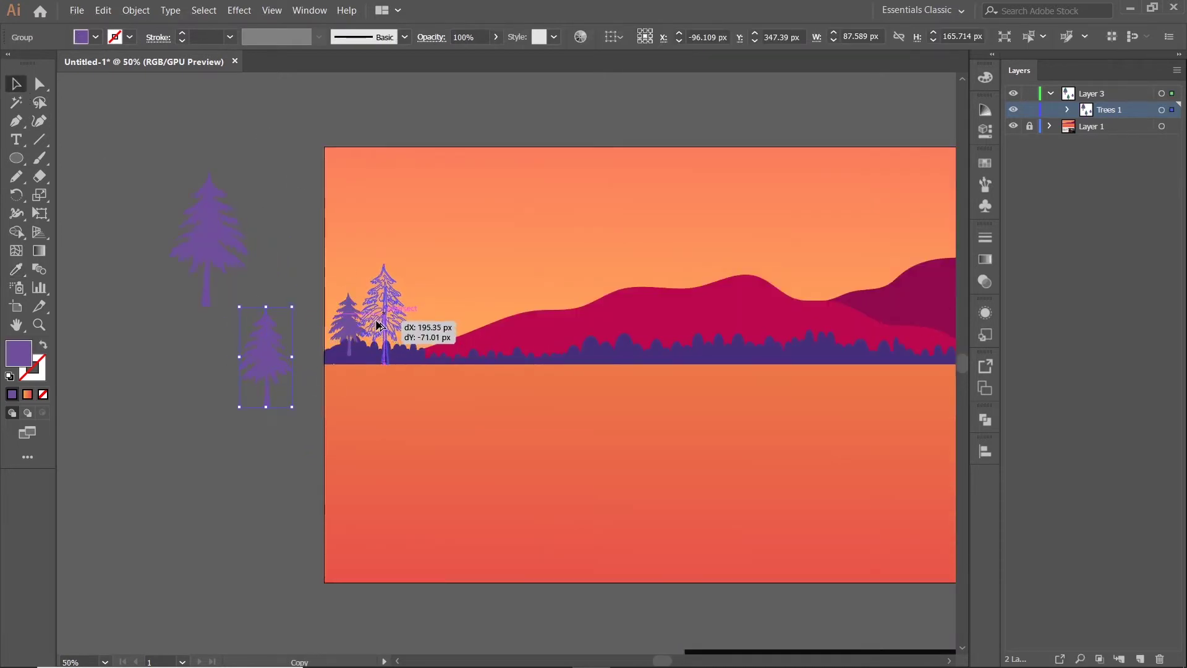
left_click_drag(416, 258, 403, 322)
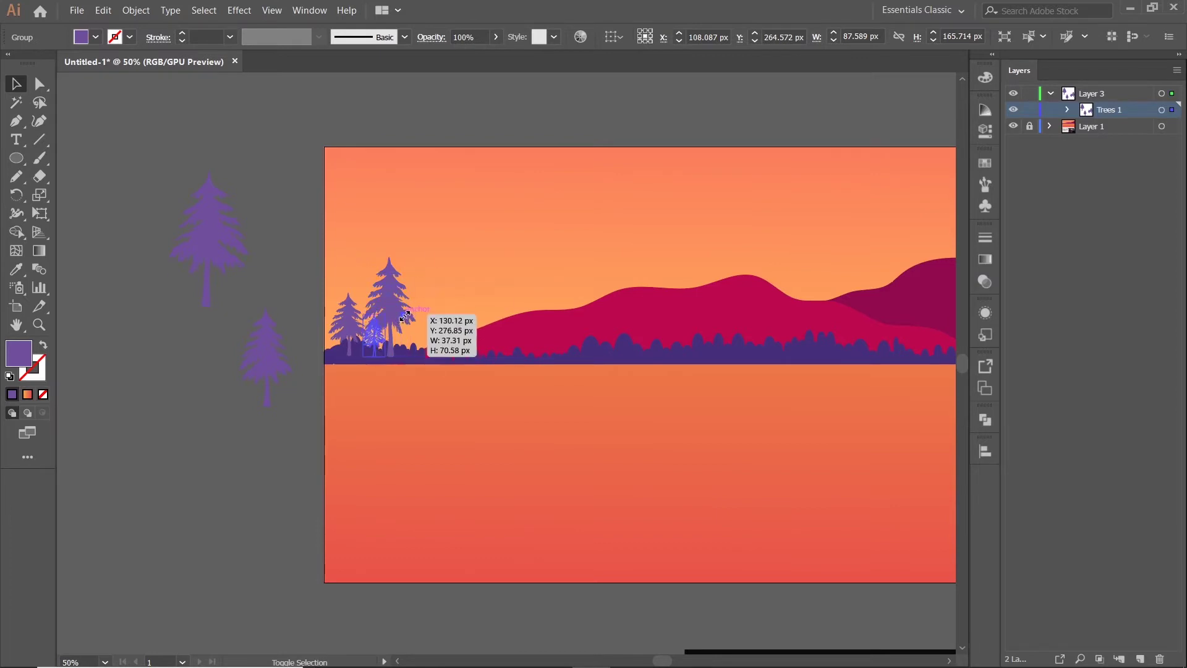
left_click(258, 402)
scroll(271, 396, "up", 1)
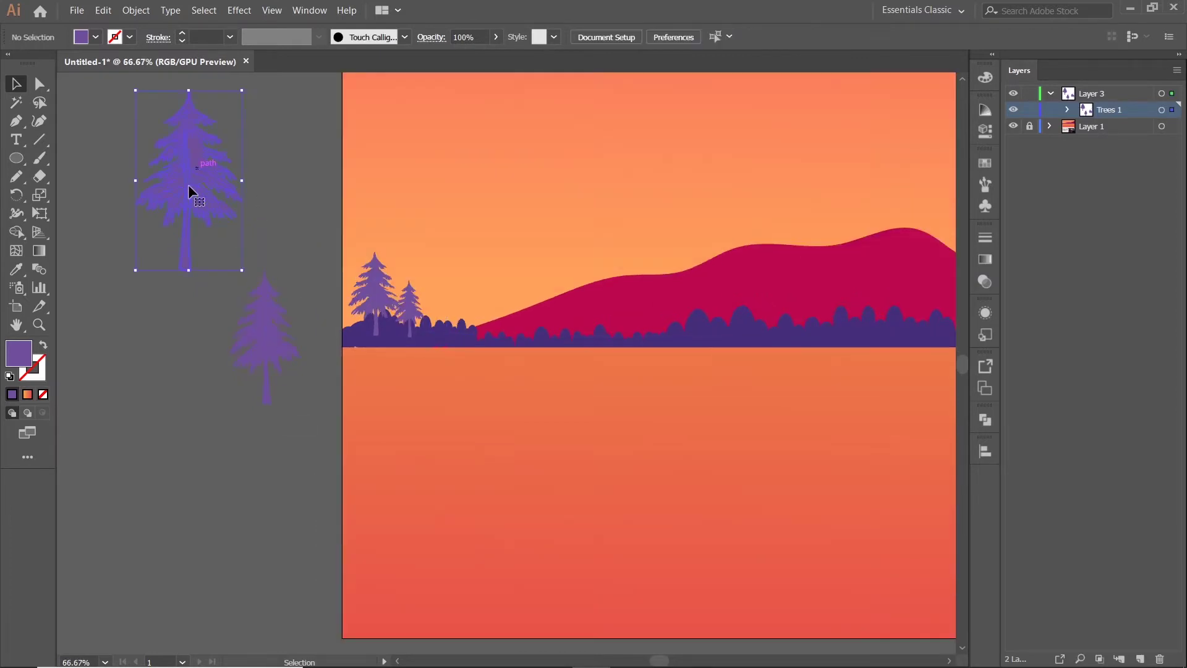
left_click_drag(188, 184, 508, 258)
left_click_drag(559, 166, 493, 281)
left_click(476, 365)
Step: Copy more pines onto the hill and shrink the leftmost one
scroll(488, 365, "up", 2)
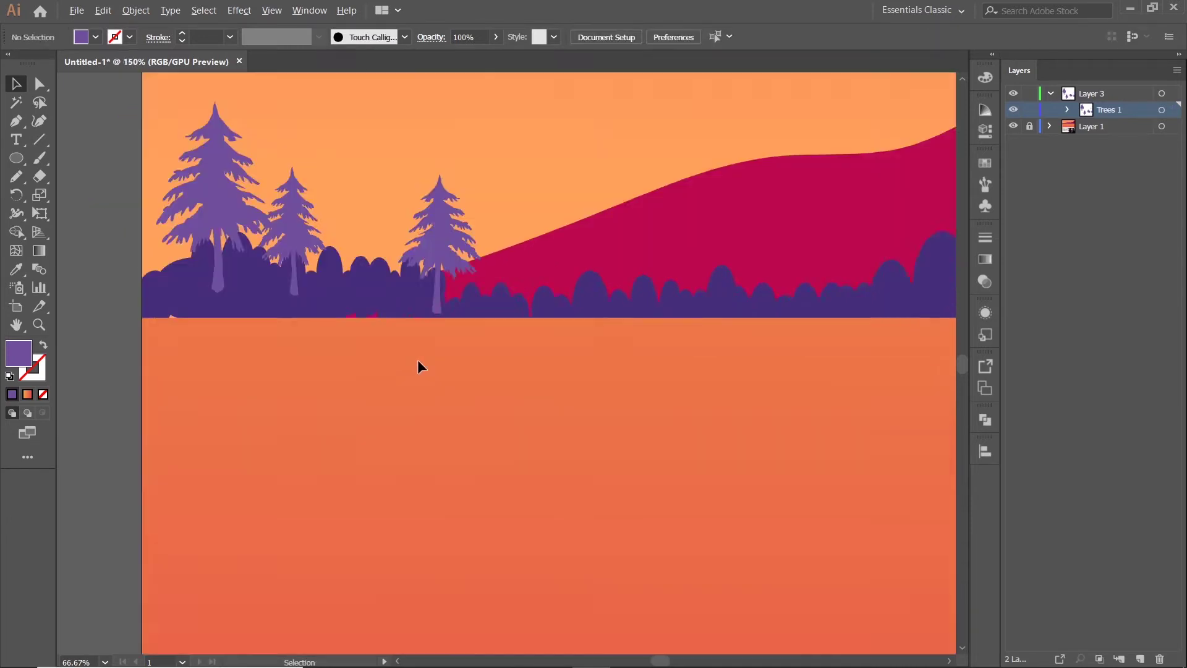
scroll(418, 362, "down", 1)
left_click_drag(279, 247, 498, 263)
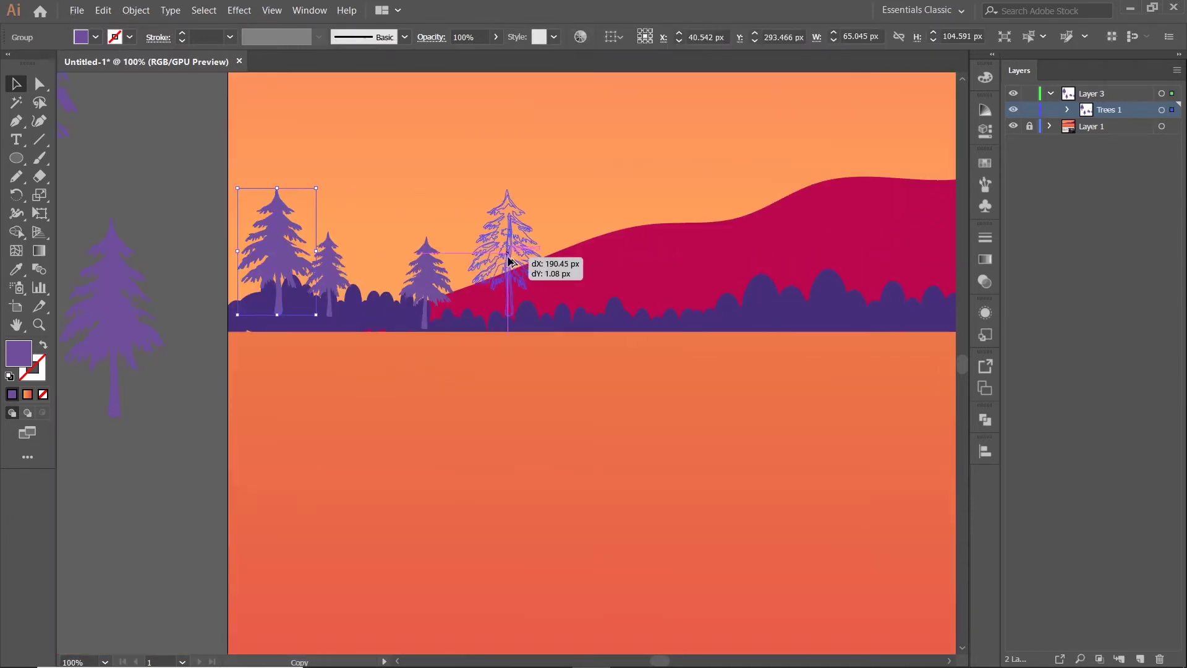
left_click_drag(534, 203, 511, 241)
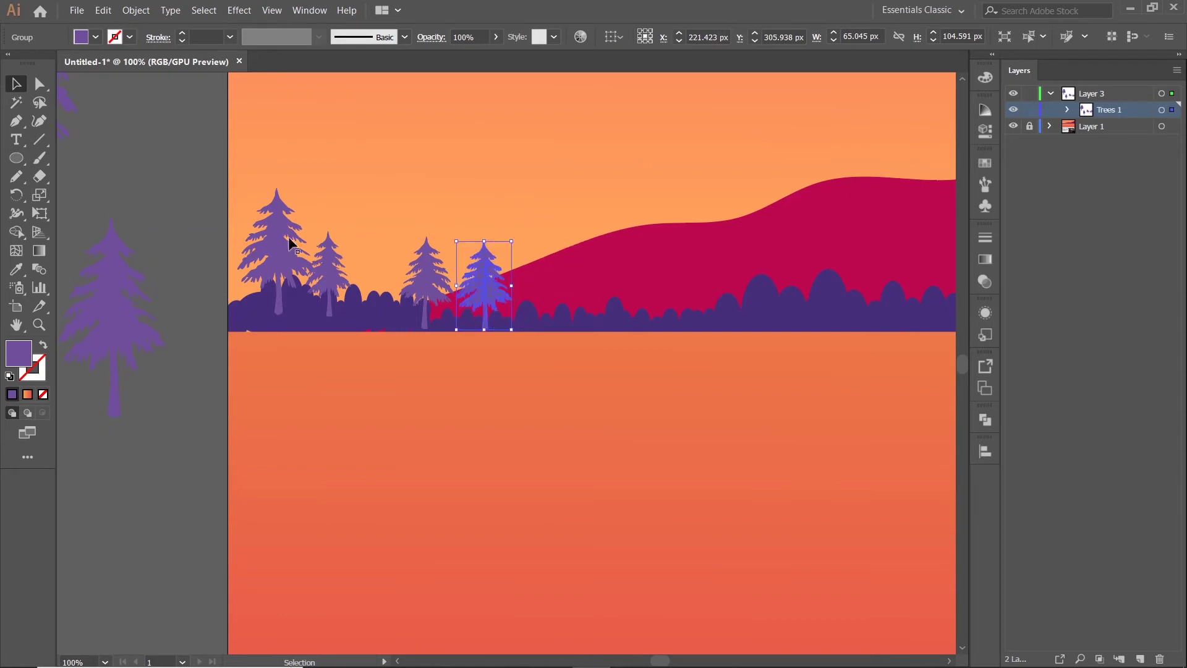
left_click_drag(314, 187, 296, 233)
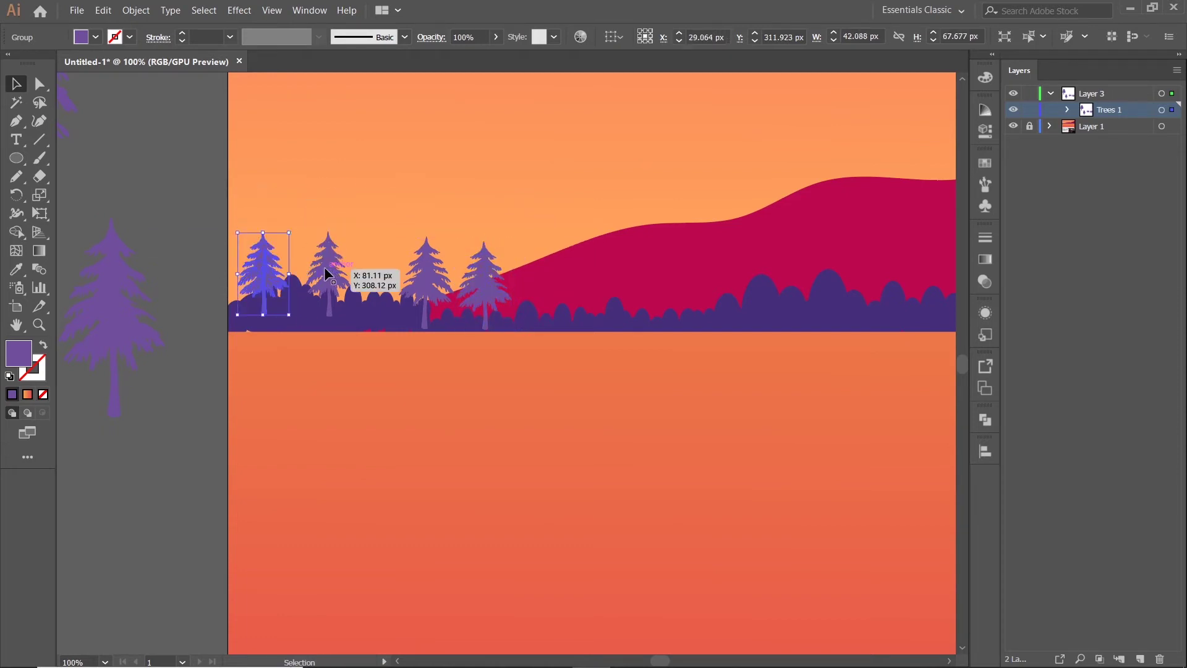
left_click_drag(326, 273, 309, 282)
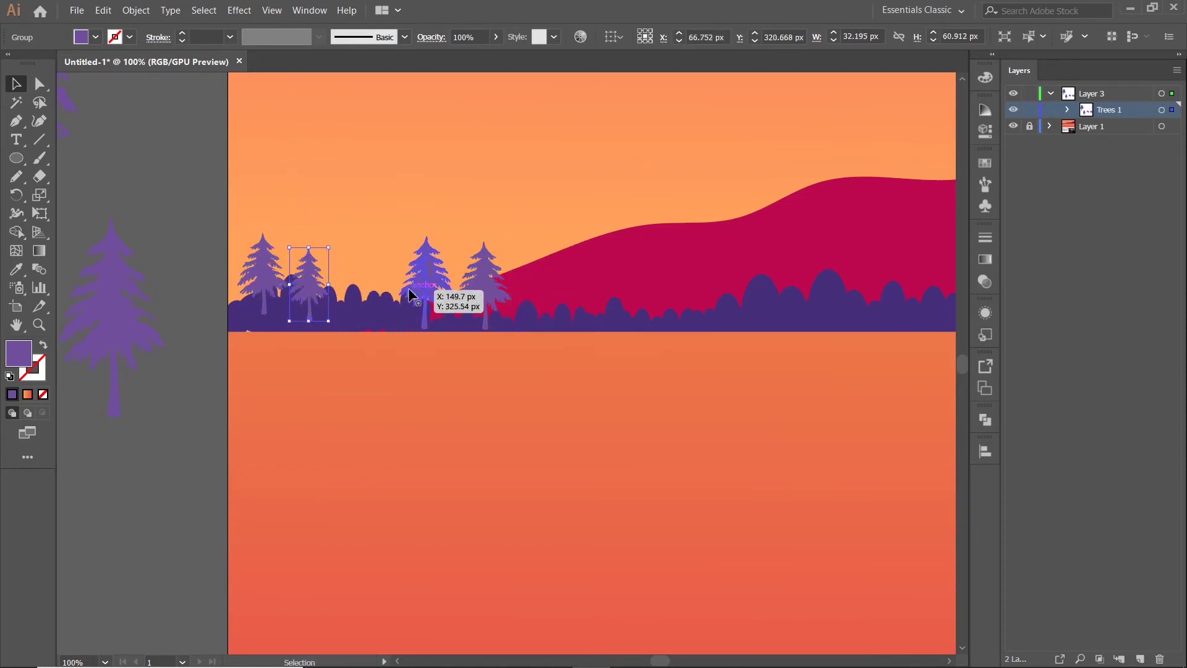
mouse_move(408, 293)
left_mouse_down()
mouse_move(352, 291)
mouse_move(379, 271)
left_mouse_up()
Step: Continue the pine row rightward with added and resized copies
scroll(424, 277, "right", 3)
mouse_move(220, 259)
left_mouse_down()
mouse_move(527, 259)
mouse_move(419, 260)
mouse_move(429, 251)
left_mouse_up()
mouse_move(229, 268)
left_mouse_down()
mouse_move(460, 272)
mouse_move(476, 246)
left_mouse_up()
scroll(477, 247, "right", 2)
mouse_move(275, 279)
left_mouse_down()
mouse_move(424, 279)
mouse_move(437, 258)
mouse_move(431, 288)
mouse_move(455, 255)
left_mouse_up()
scroll(481, 179, "right", 2)
Step: Copy pines further right along the horizon row
left_click_drag(250, 296, 471, 291)
left_click_drag(452, 251, 455, 259)
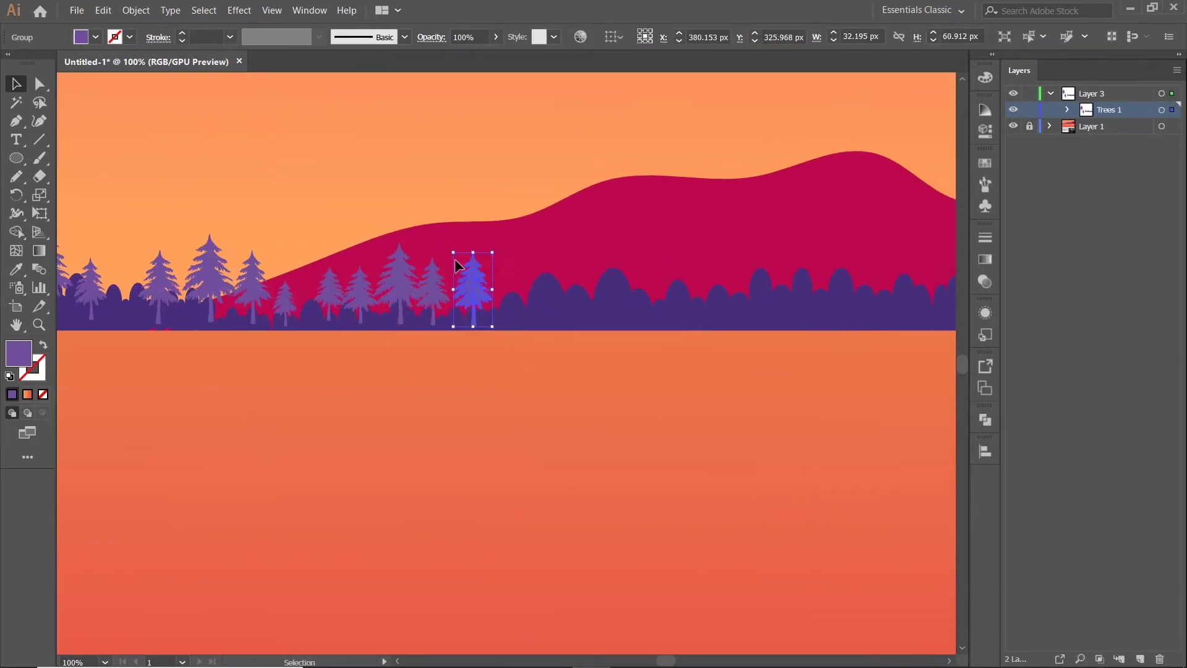
left_click_drag(281, 306, 492, 307)
left_click_drag(326, 297, 528, 296)
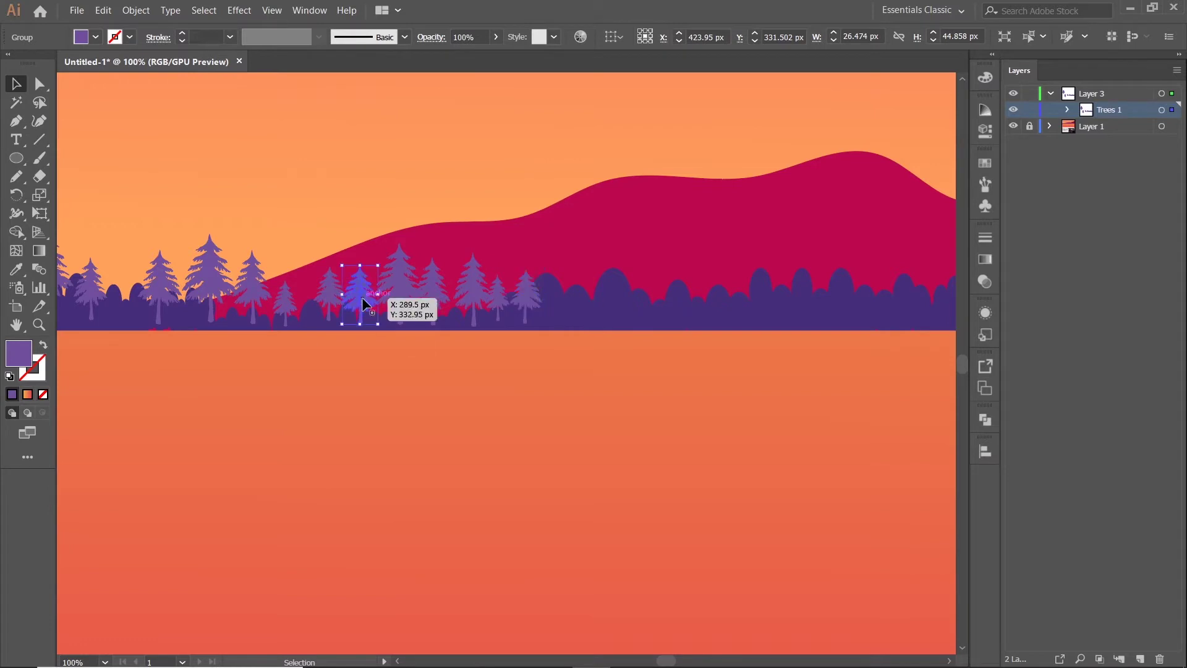
left_click_drag(375, 314, 556, 303)
left_click_drag(462, 297, 649, 299)
scroll(619, 296, "right", 3)
Step: Extend the row with small and tall pine copies toward the middle
left_click_drag(485, 304, 597, 303)
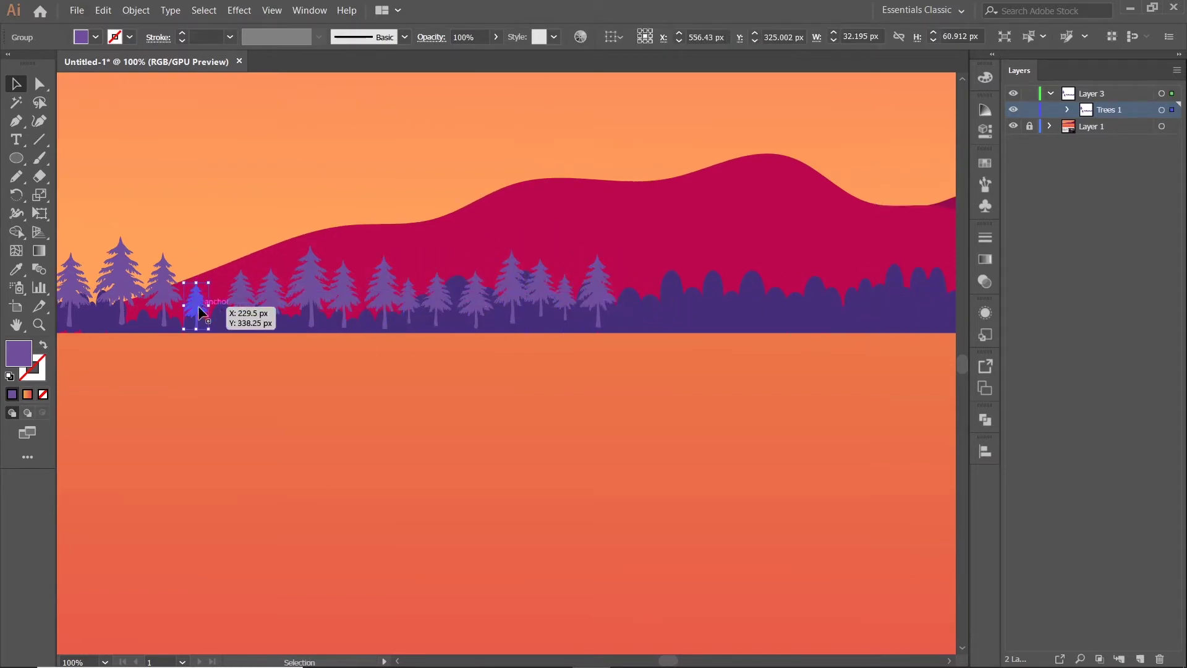
left_click_drag(195, 309, 647, 303)
left_click_drag(114, 294, 742, 296)
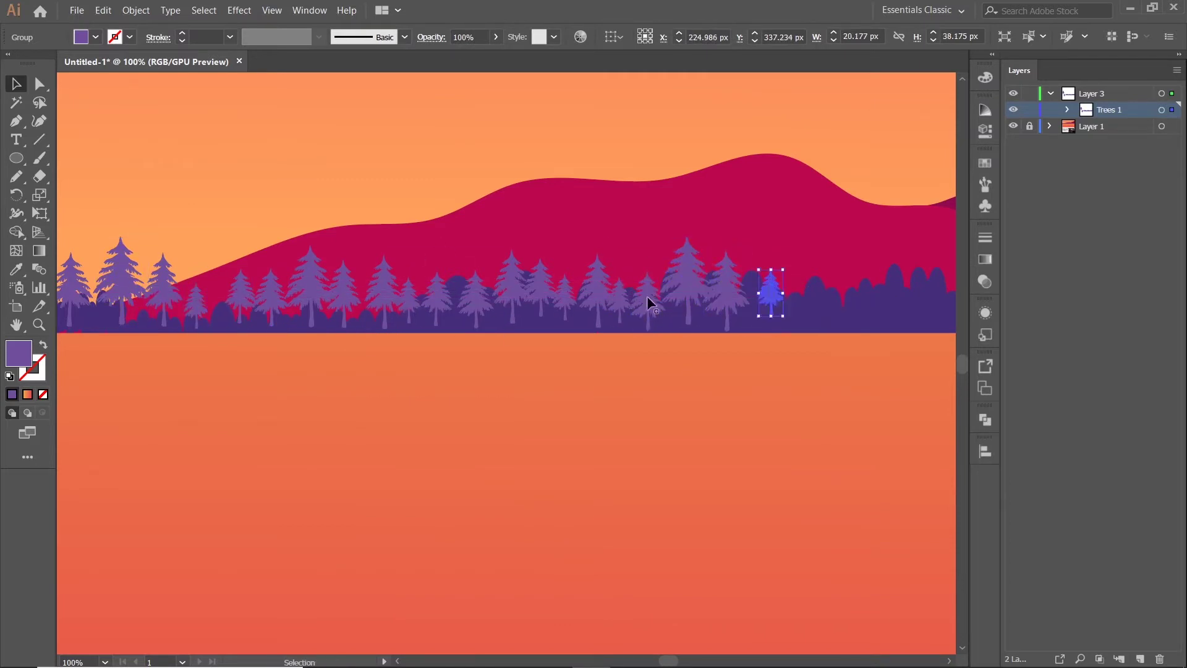
left_click_drag(436, 306, 794, 303)
scroll(384, 313, "right", 4)
left_click_drag(266, 291, 709, 299)
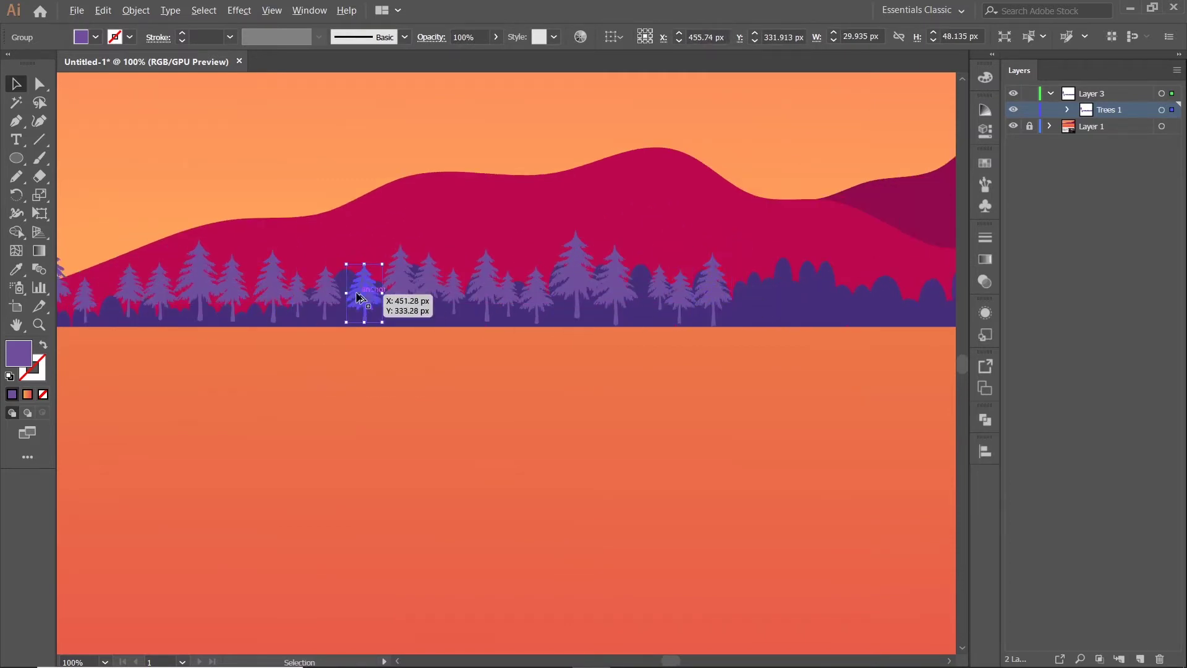
left_click_drag(358, 291, 820, 300)
scroll(750, 300, "right", 4)
Step: Fill the row's right end with more pine copies, including a larger one
left_click_drag(317, 285, 578, 285)
left_click_drag(365, 285, 628, 280)
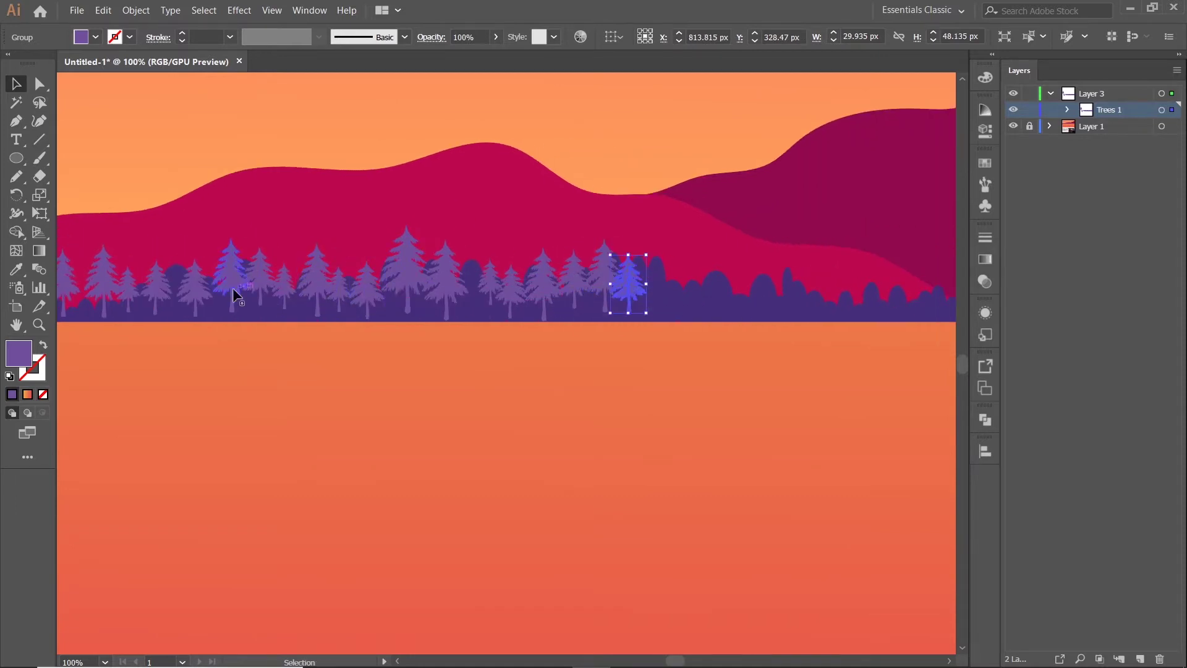
left_click_drag(233, 290, 665, 281)
left_click_drag(105, 297, 746, 288)
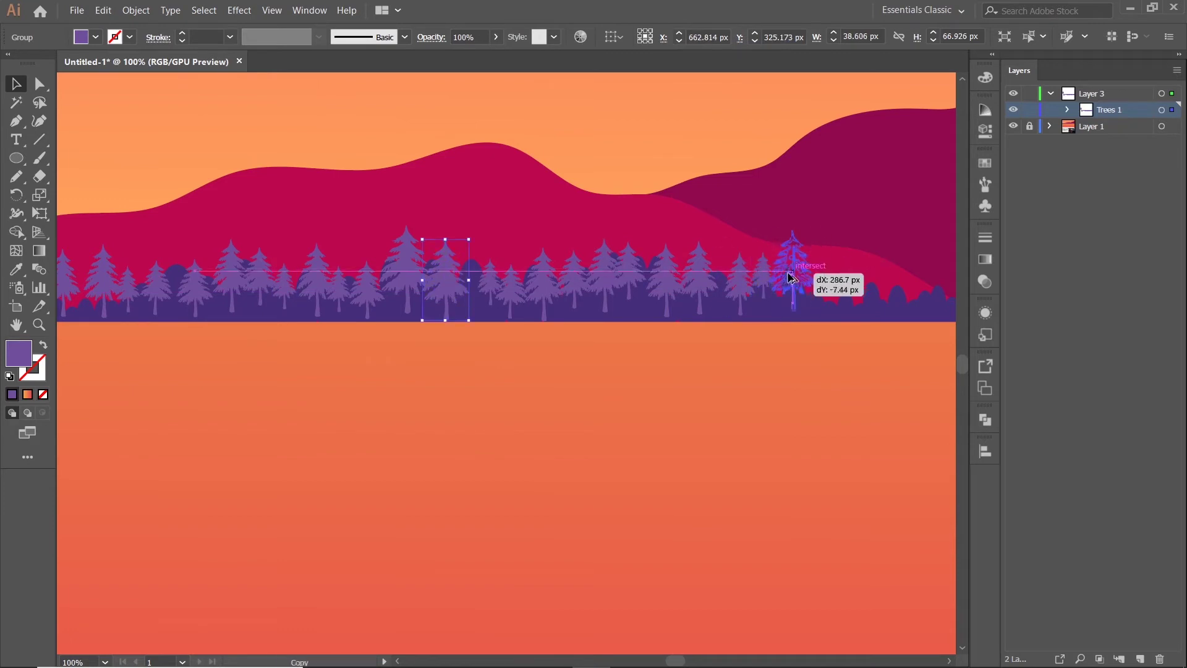
left_click_drag(337, 285, 832, 290)
left_click_drag(797, 272, 665, 285)
mouse_move(297, 291)
left_mouse_down()
mouse_move(742, 286)
mouse_move(774, 297)
left_mouse_up()
left_click_drag(564, 291, 833, 288)
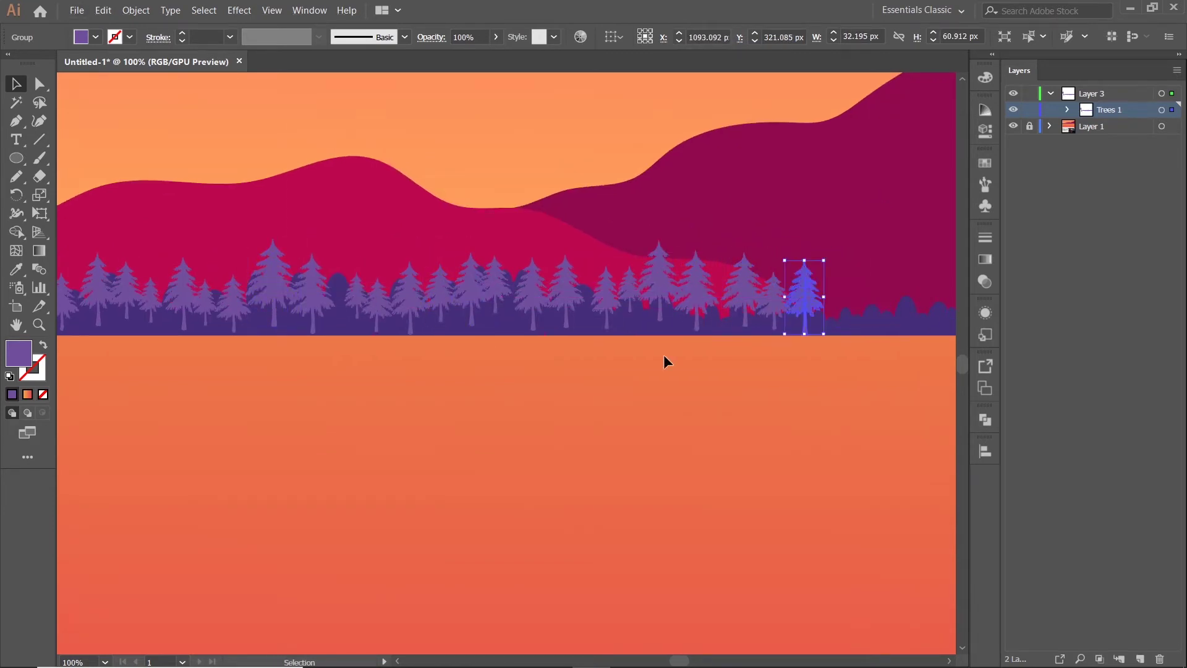
Step: Place a larger pine at the row's end and select the entire pine row
key("ctrl+minus")
left_click_drag(614, 298, 716, 296)
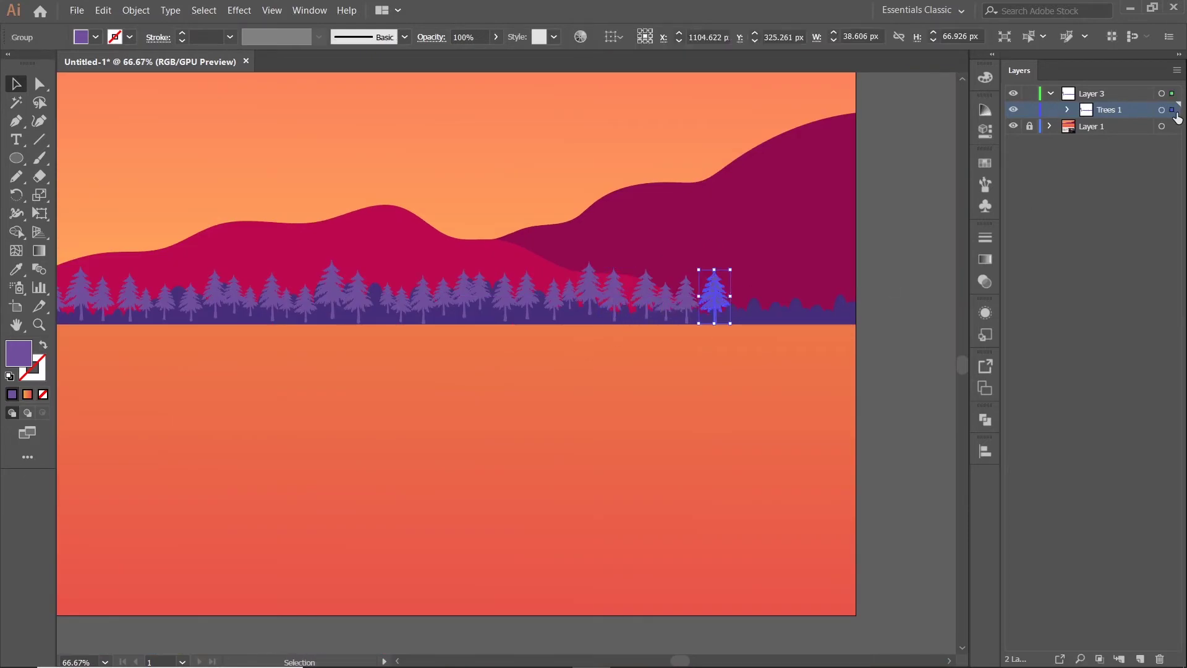
key("ctrl+minus")
key("ctrl+minus")
left_click_drag(247, 244, 177, 239)
Step: Stretch the pine row to the artboard's full width and settle it lower on the artboard
right_click(739, 311)
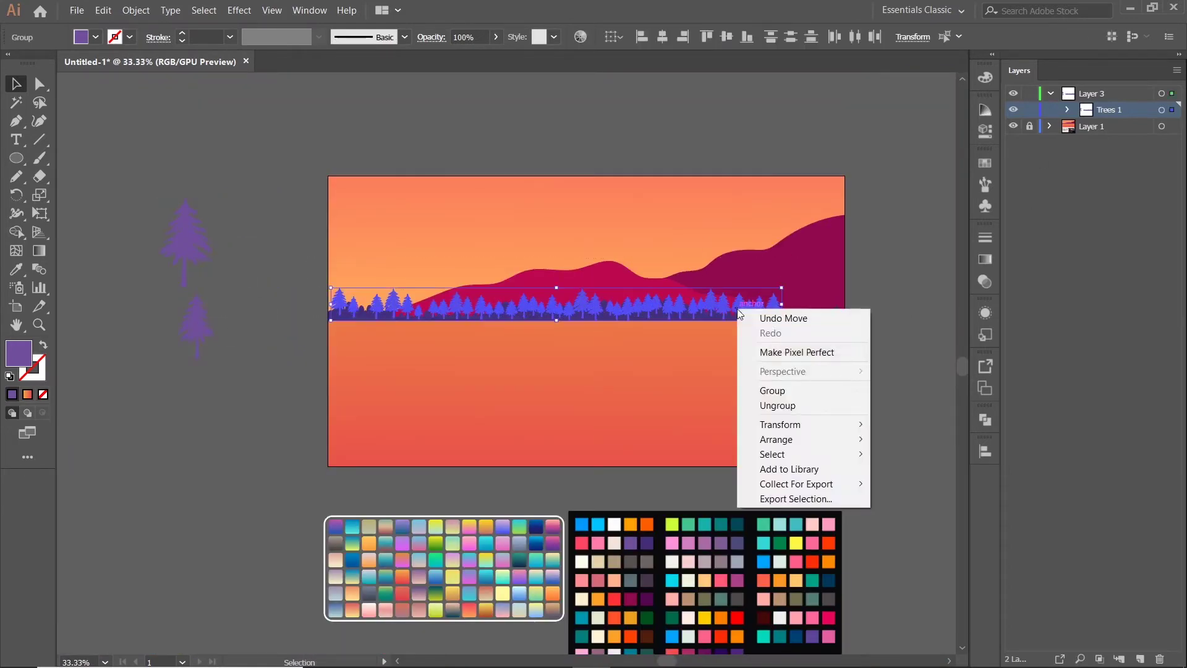
key("Escape")
scroll(854, 305, "up", 1)
left_click_drag(747, 305, 843, 303)
left_click(883, 204)
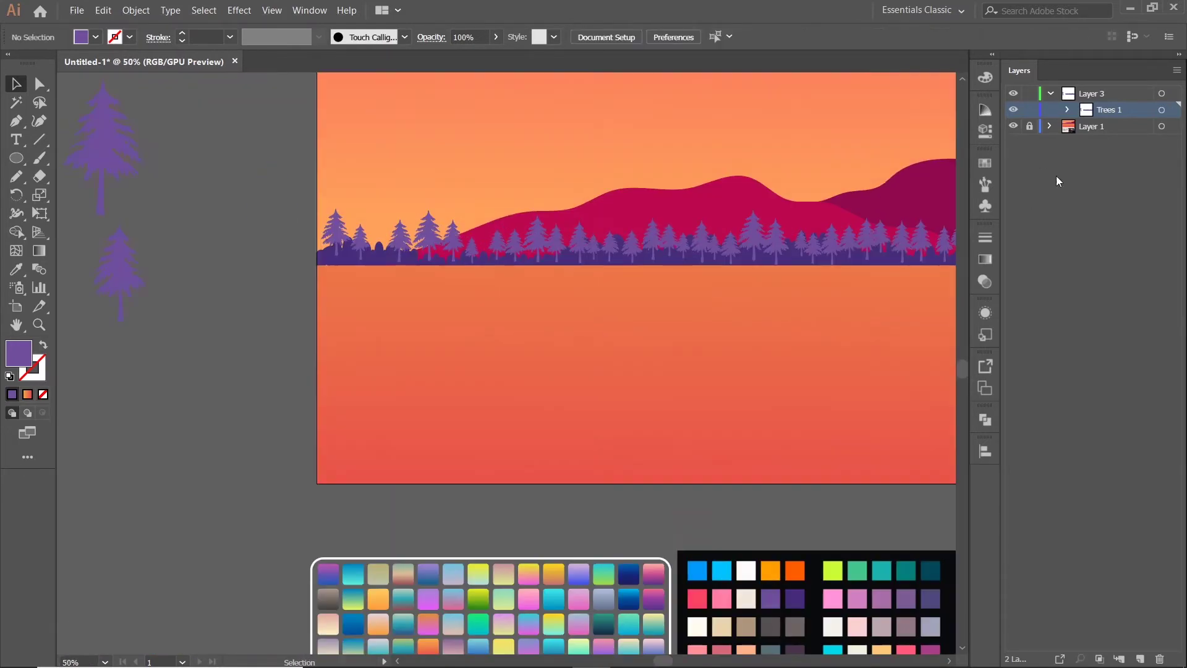
left_click_drag(760, 232, 365, 192)
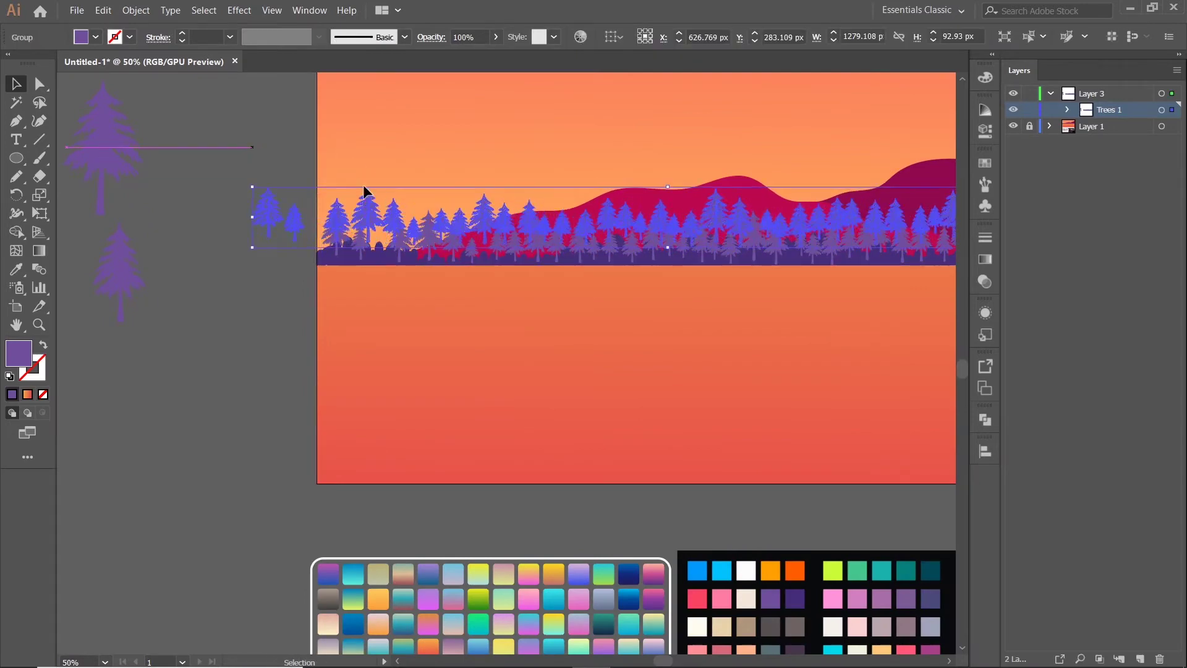
left_click_drag(703, 257, 736, 268)
left_click_drag(248, 286, 317, 286)
scroll(374, 342, "right", 3)
Step: Give all trees one flat sampled fill and move Trees 1 into Layer 1
left_click(785, 223)
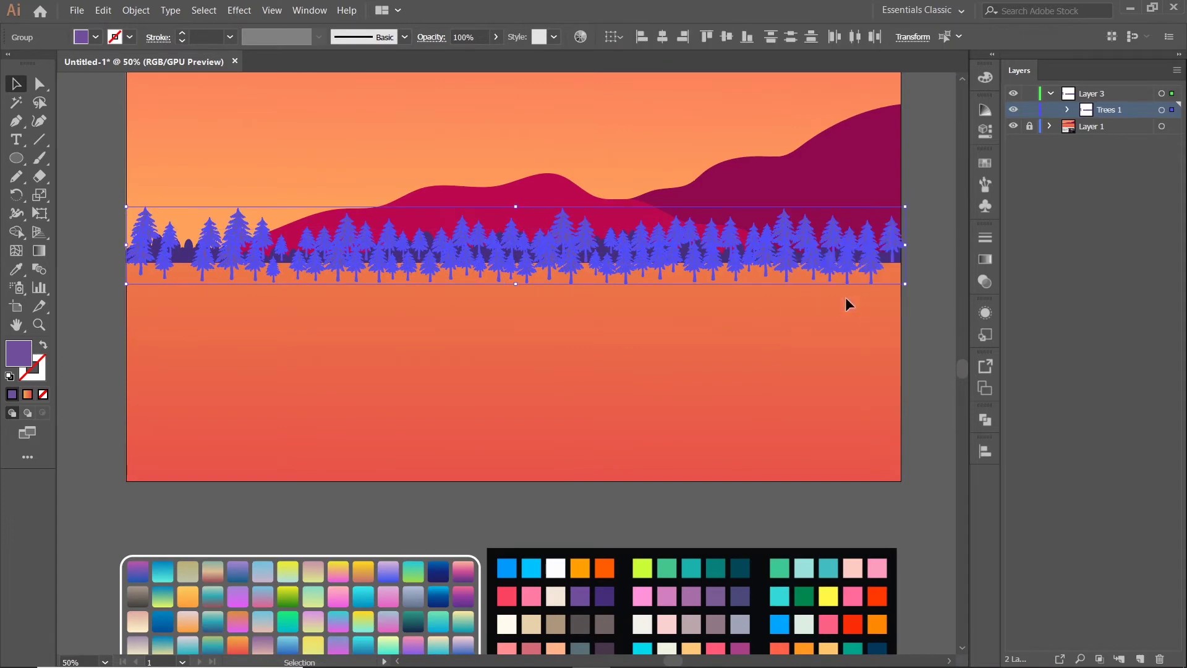
key("i")
left_click(841, 244)
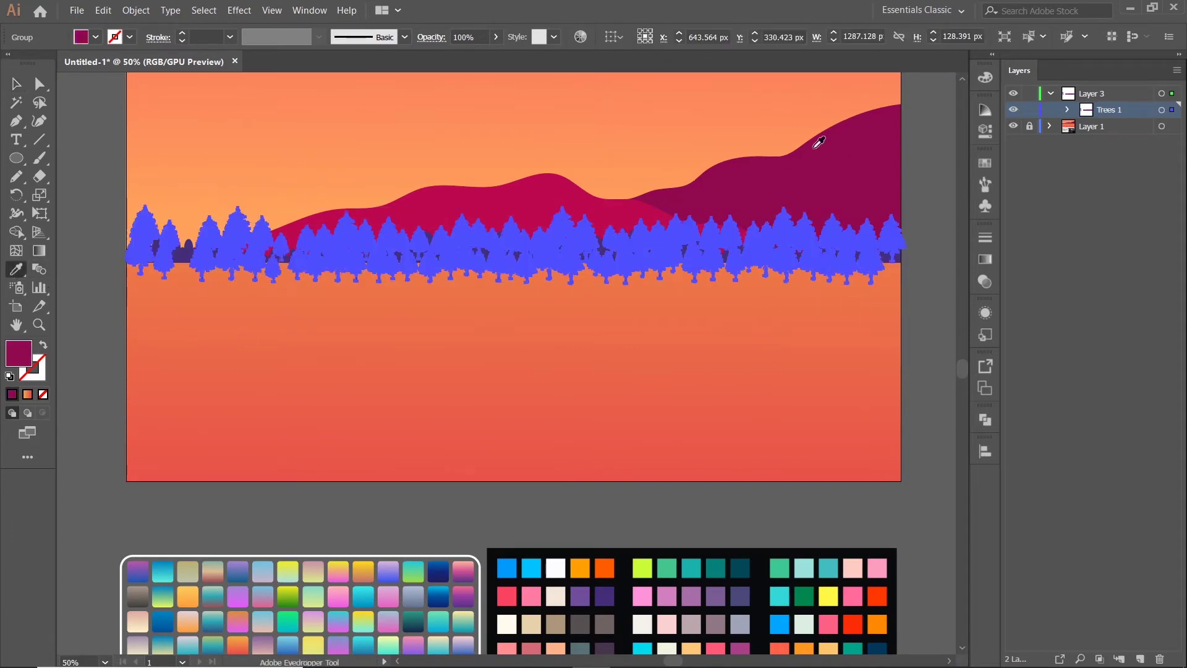
left_click(1047, 126)
mouse_move(1131, 117)
left_mouse_down()
mouse_move(1131, 172)
mouse_move(1117, 127)
left_mouse_up()
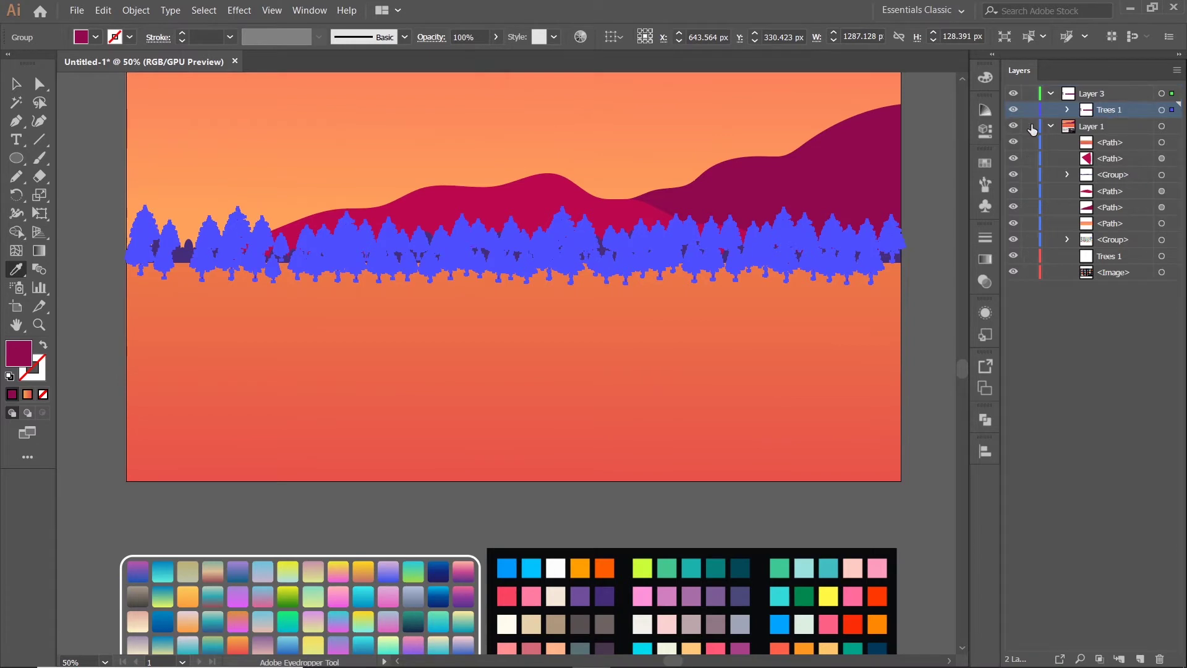
mouse_move(1032, 129)
left_mouse_down()
mouse_move(1135, 148)
mouse_move(1132, 182)
left_mouse_up()
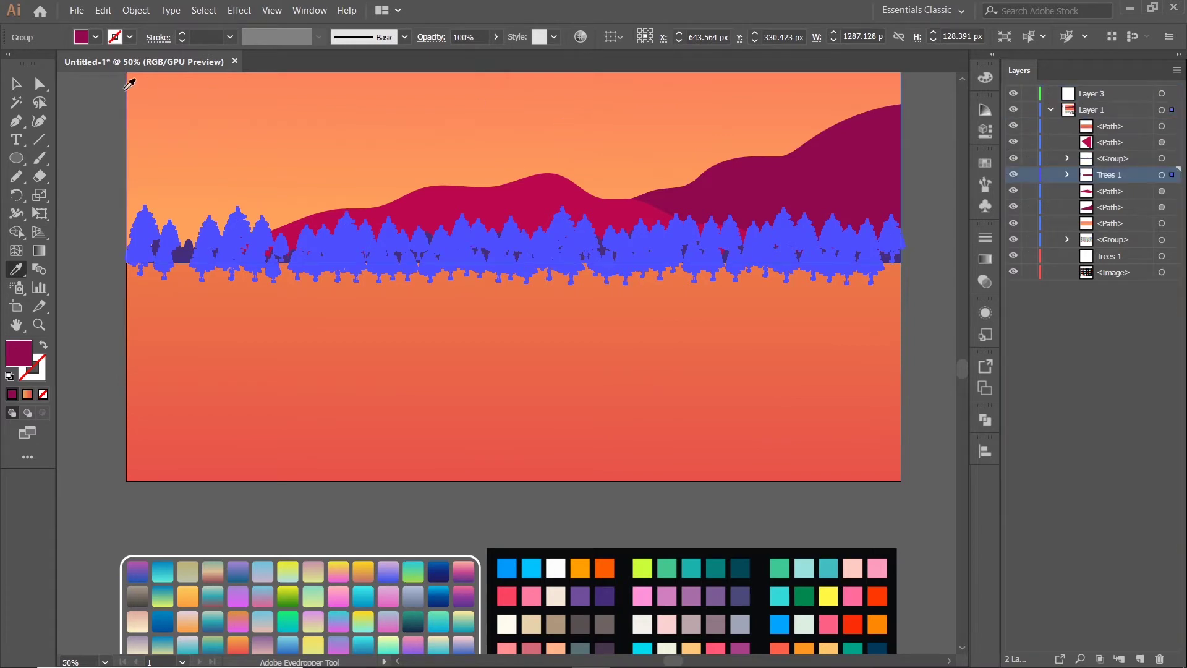
Step: Recolour the tree group with a dark purple from the swatch palette
key("v")
left_click(74, 95)
left_click(358, 249)
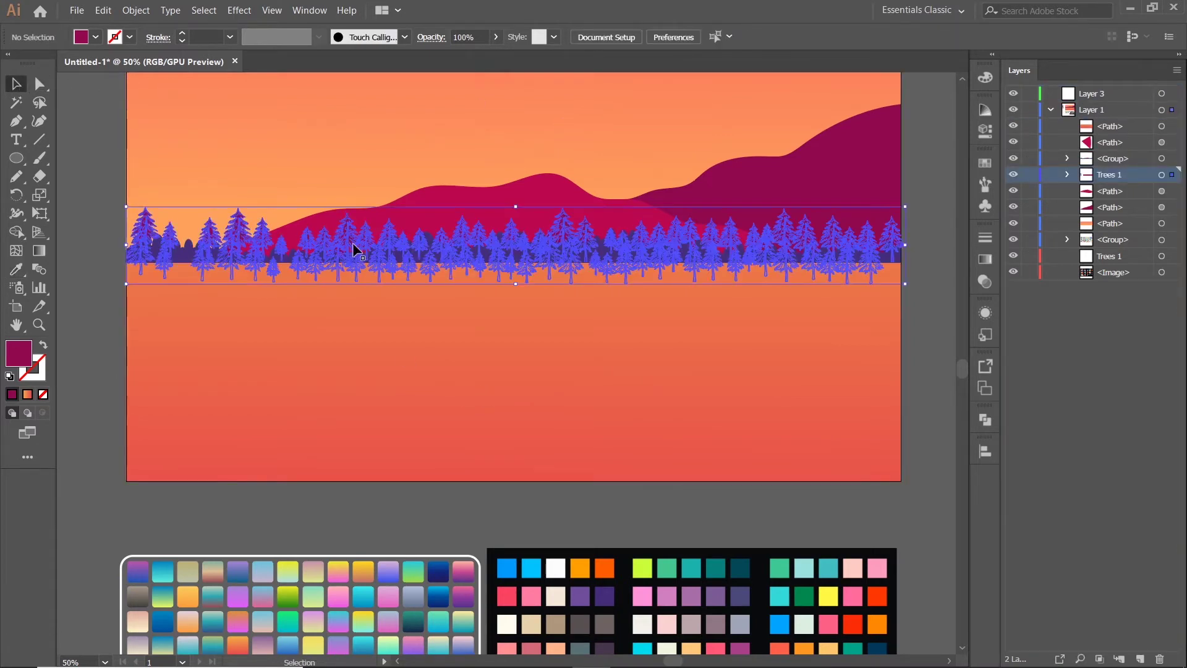
scroll(358, 249, "down", 2)
key("i")
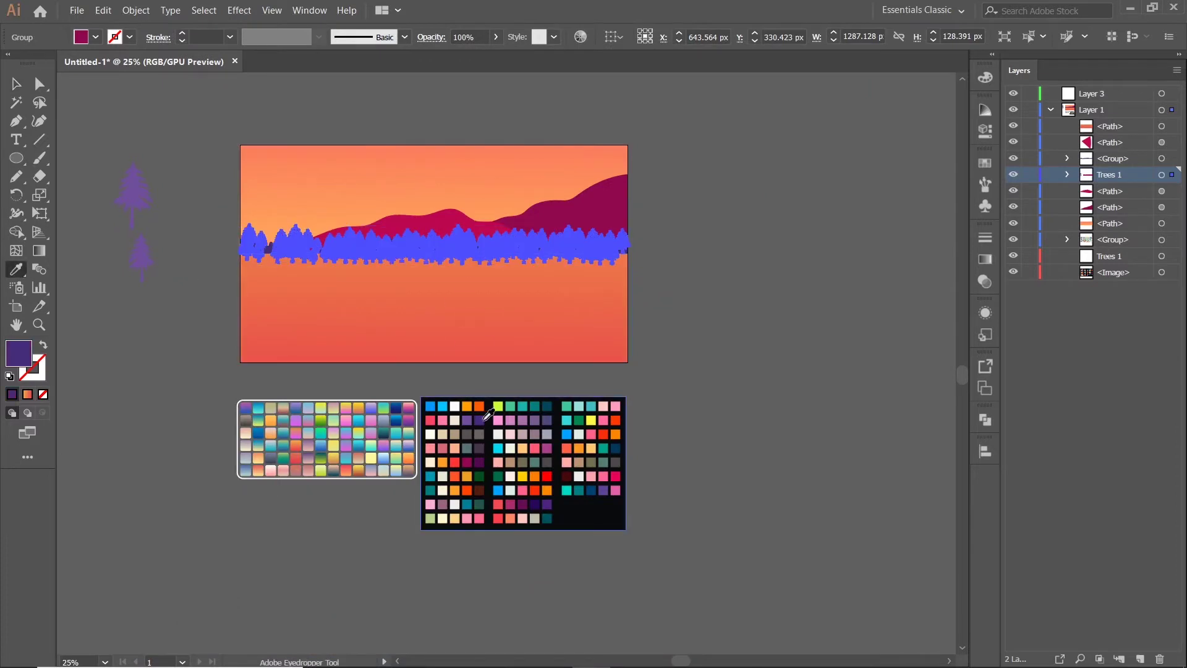
left_click(18, 85)
left_click(689, 280)
Step: Darken the trees' purple in two small passes in the Color panel
scroll(565, 176, "up", 2)
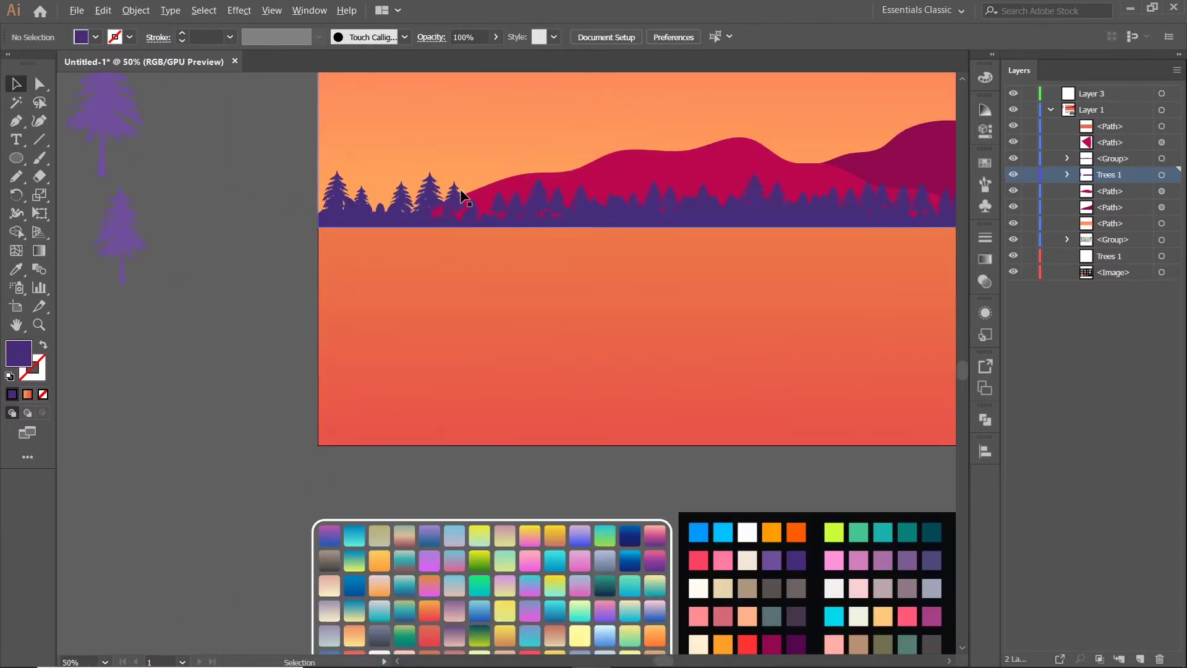
left_click(391, 221)
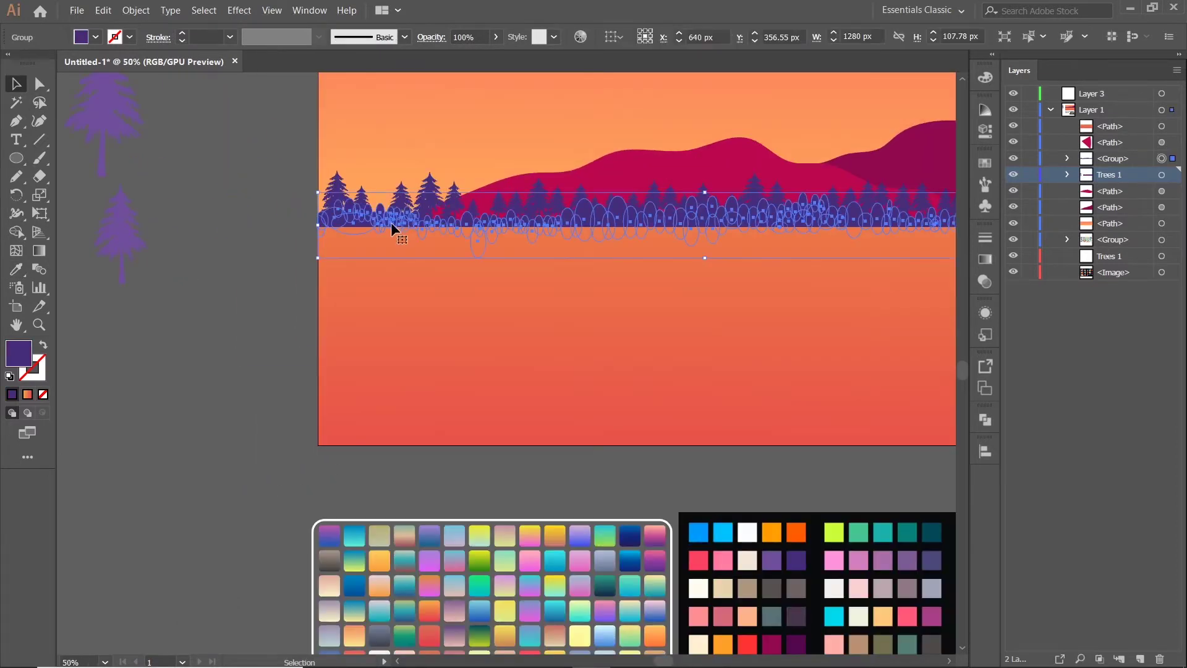
left_click(984, 79)
left_click_drag(876, 154, 872, 158)
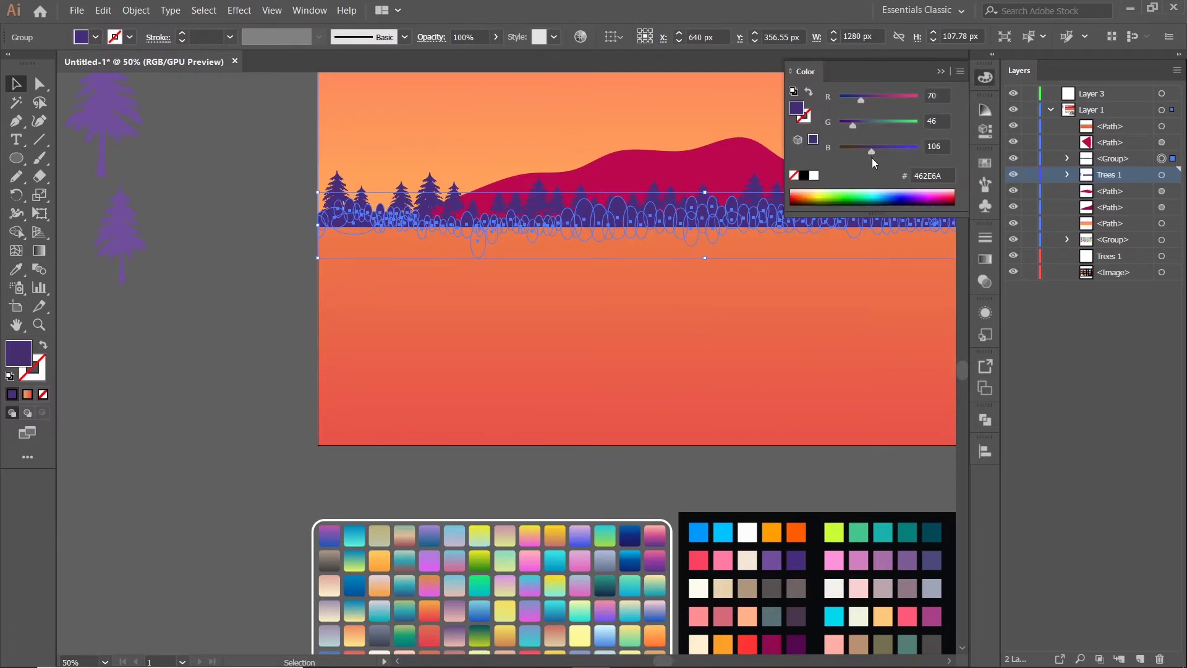
left_click(941, 71)
left_click(229, 183)
scroll(231, 249, "down", 1)
left_click(618, 230)
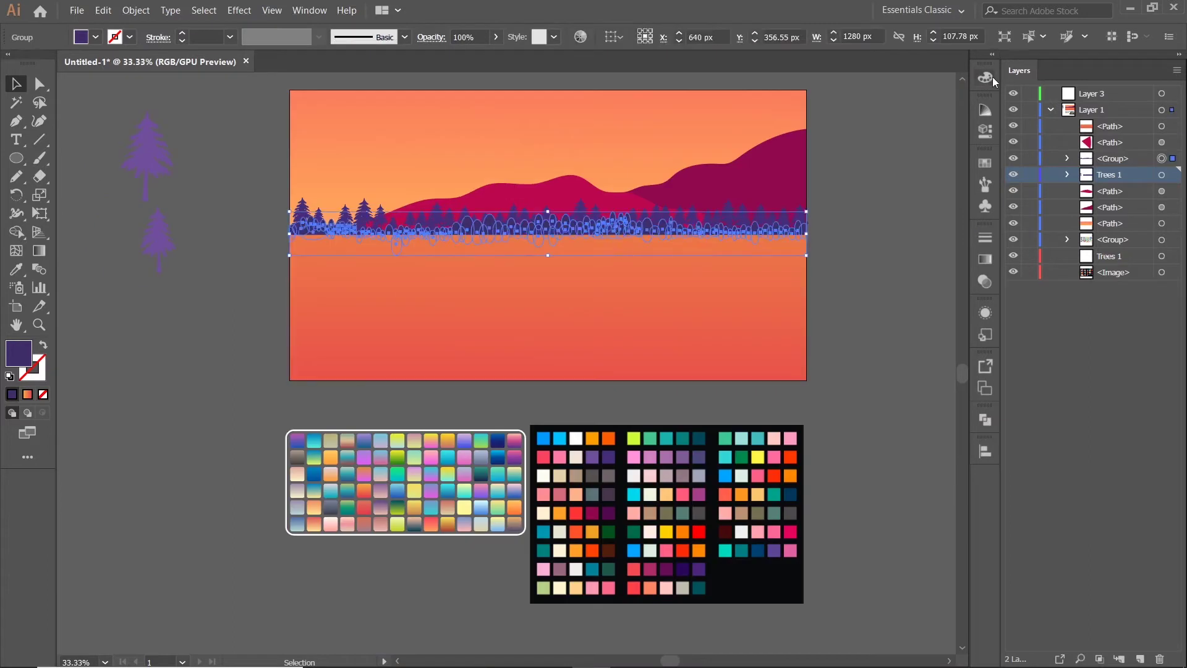
left_click(985, 77)
left_click_drag(870, 151, 864, 153)
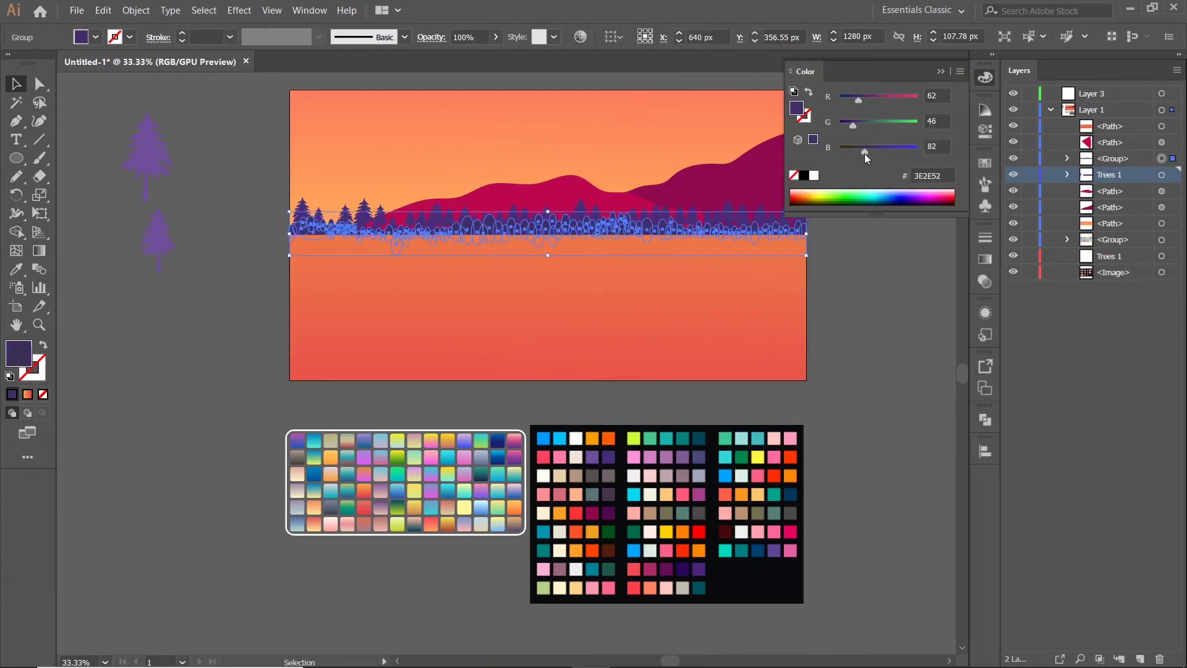
left_click(941, 72)
Step: Make the tree row slightly taller
left_click(889, 118)
scroll(886, 180, "down", 1)
left_click(568, 198)
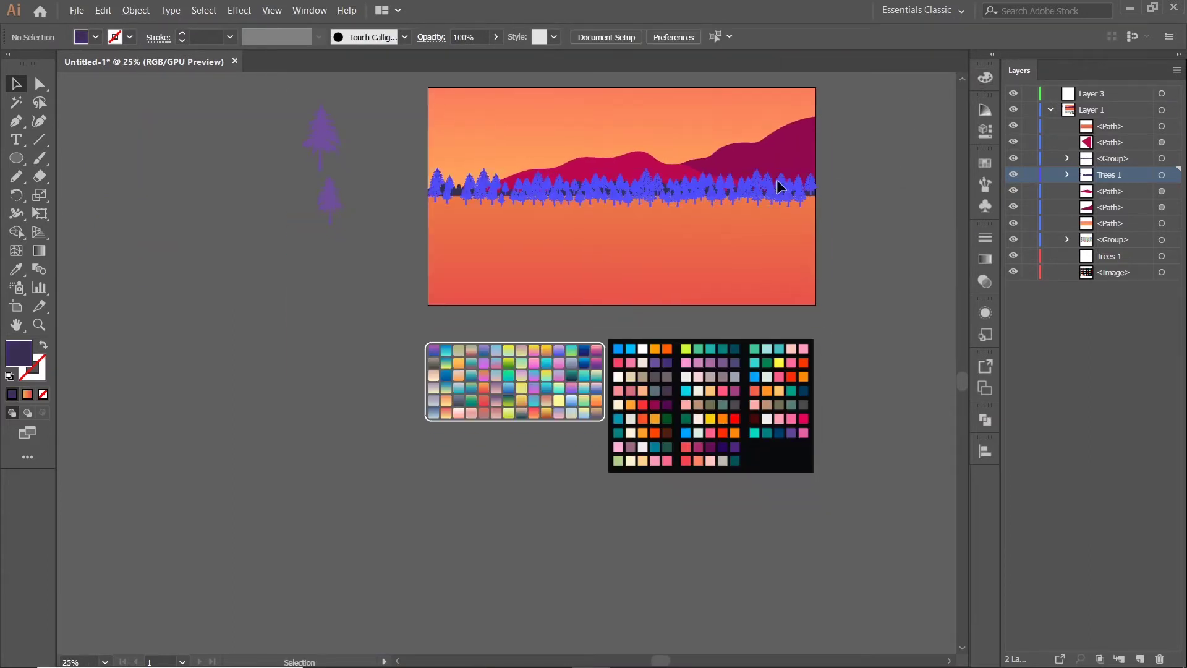
scroll(693, 226, "up", 1)
left_click_drag(615, 176, 615, 180)
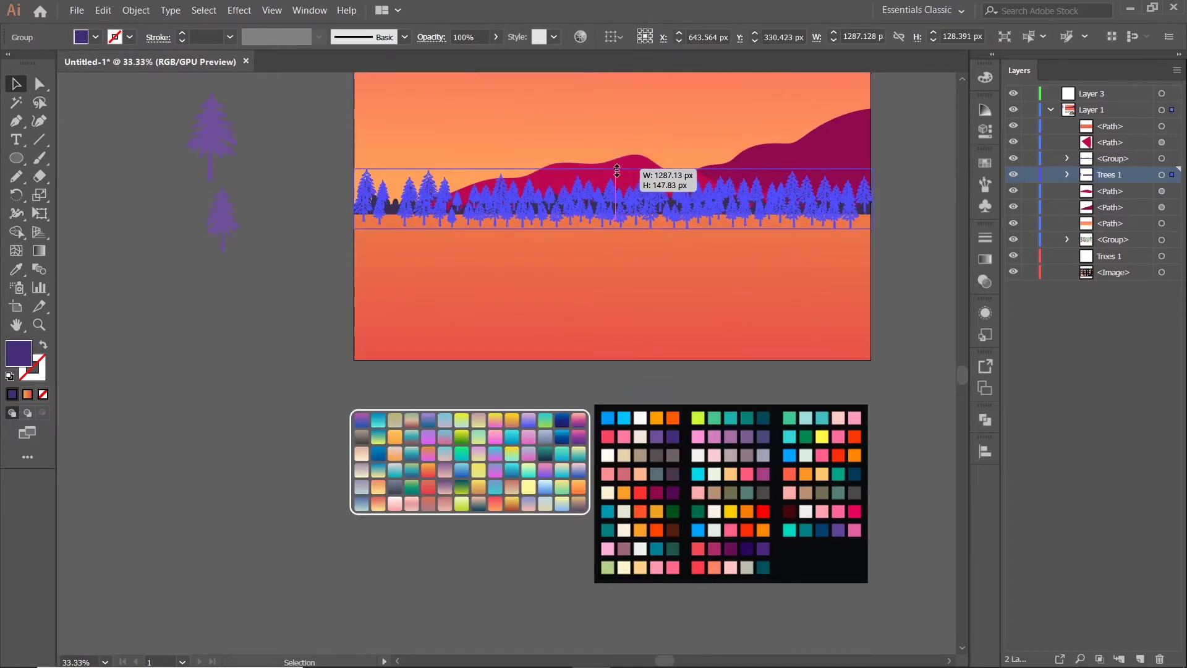
left_click(329, 155)
left_click(211, 358)
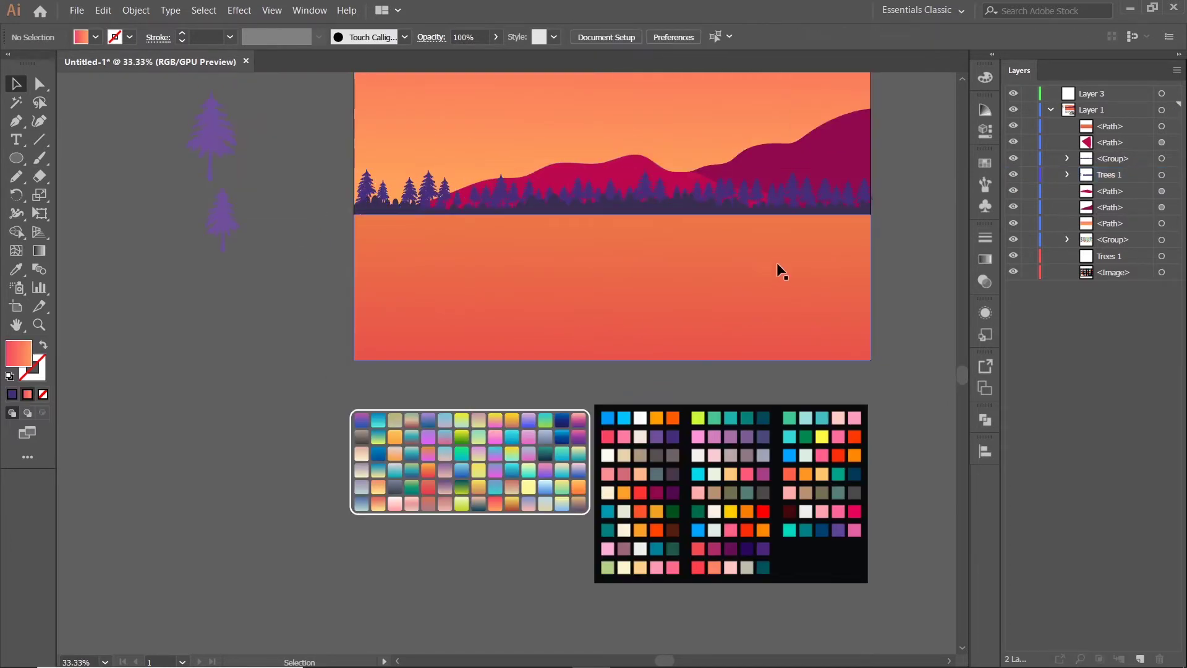
scroll(776, 262, "down", 1)
scroll(856, 217, "up", 1)
Step: Settle the trees on a darker indigo and draw a large circle above the hills
left_click(677, 215)
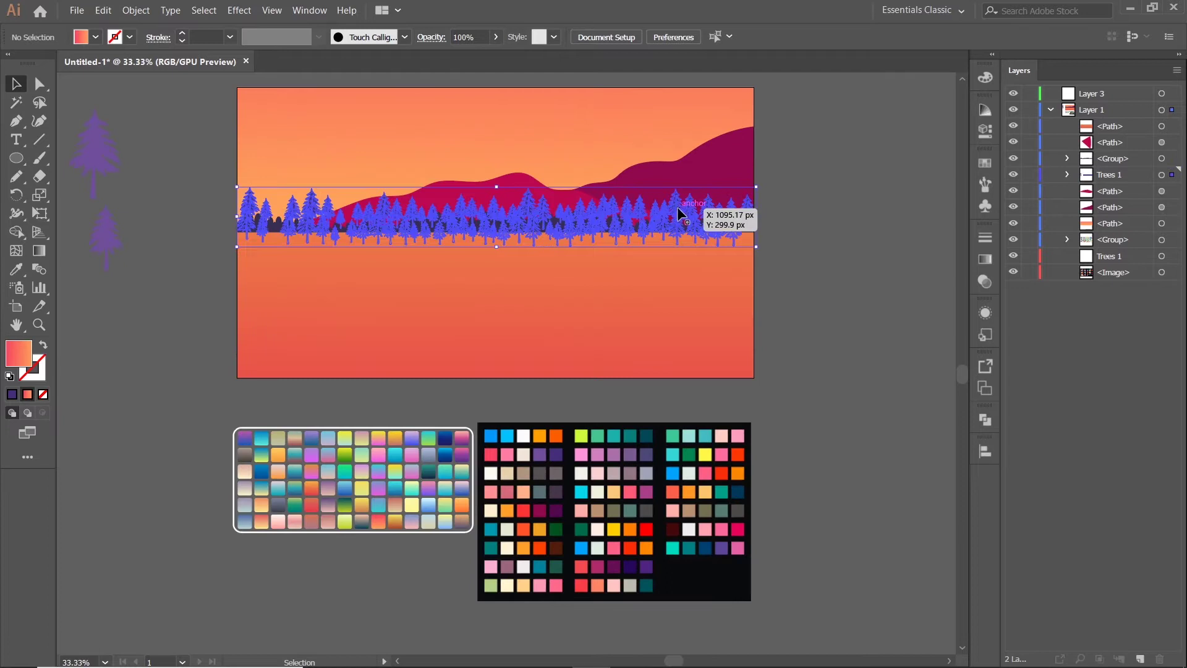
left_click(985, 77)
left_click_drag(876, 151, 870, 157)
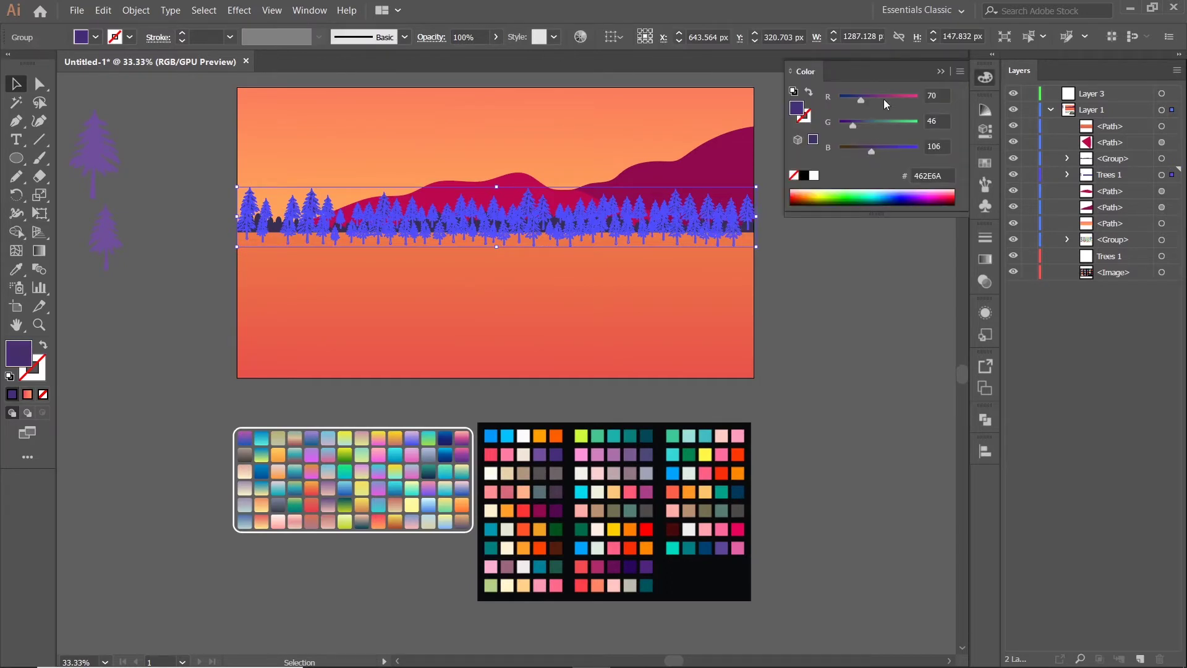
left_click(939, 73)
left_click(865, 147)
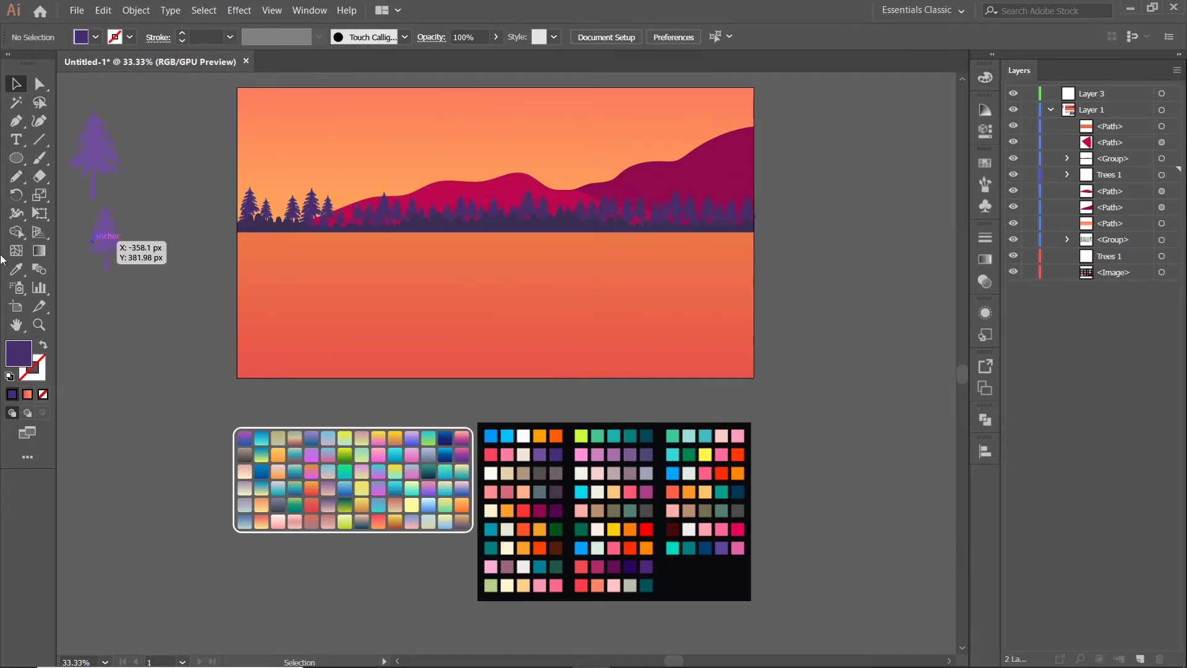
left_click(19, 159)
left_click_drag(437, 112, 544, 217)
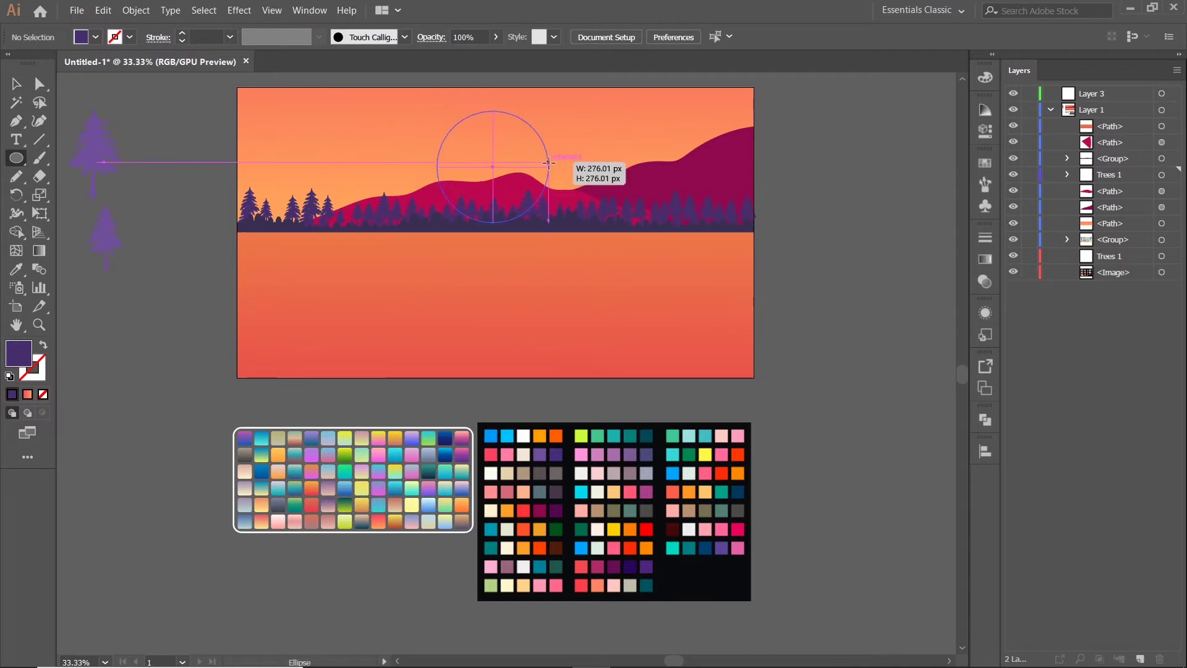
Step: Fill the circle with pale lavender in the Color Picker
double_click(12, 361)
left_click(699, 119)
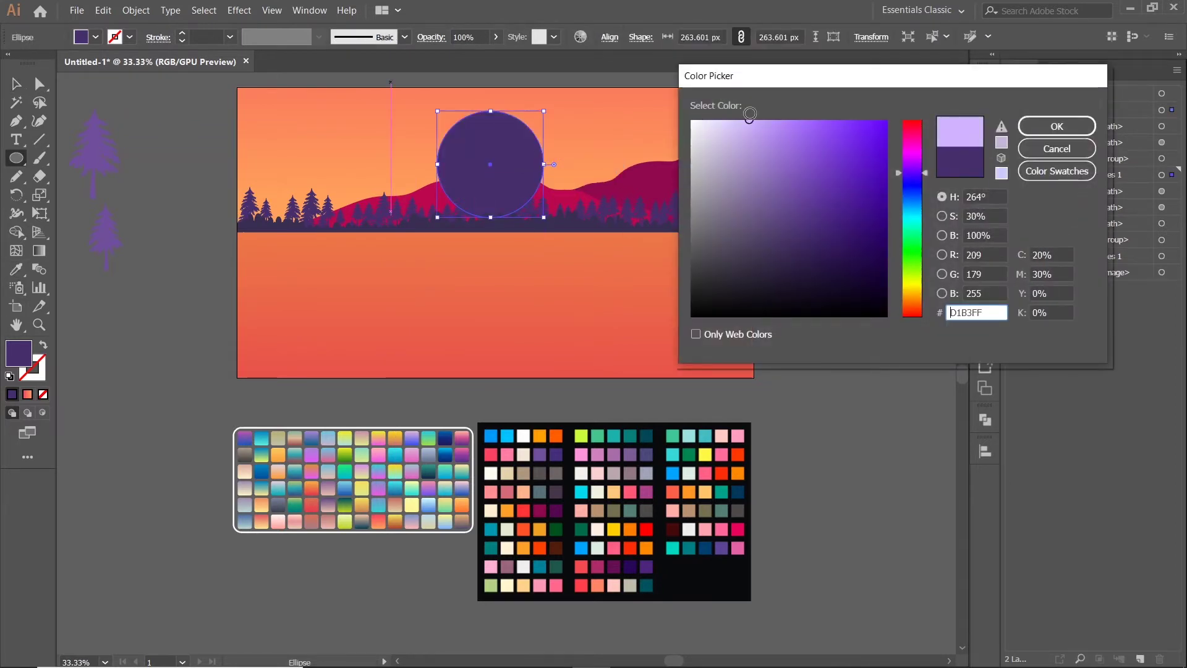
left_click_drag(745, 133, 716, 119)
left_click(1042, 130)
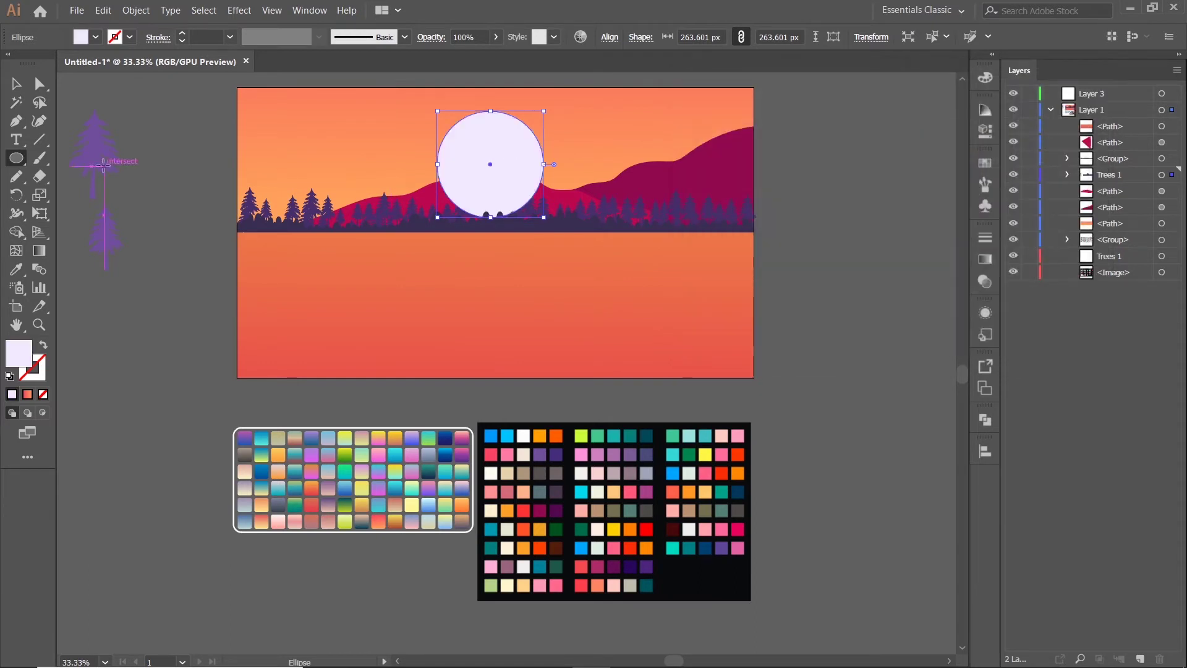
Step: Move the ellipse below the hill paths in Layer 1 so the sun peeks above them
left_click(17, 86)
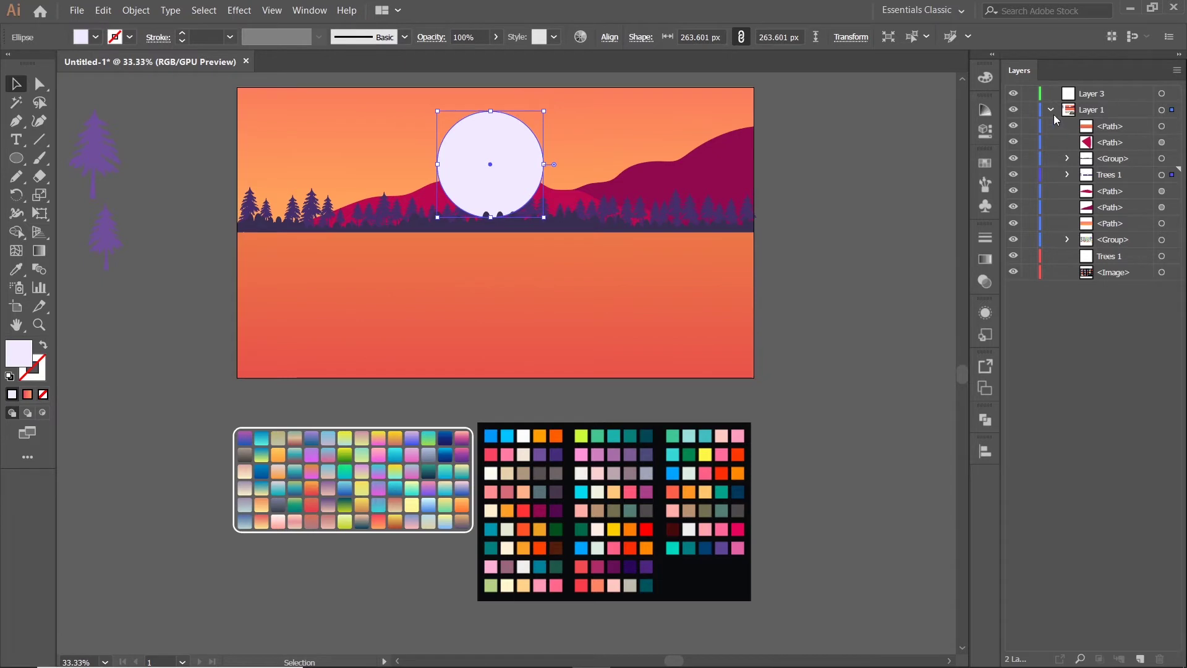
left_click_drag(528, 164, 543, 150)
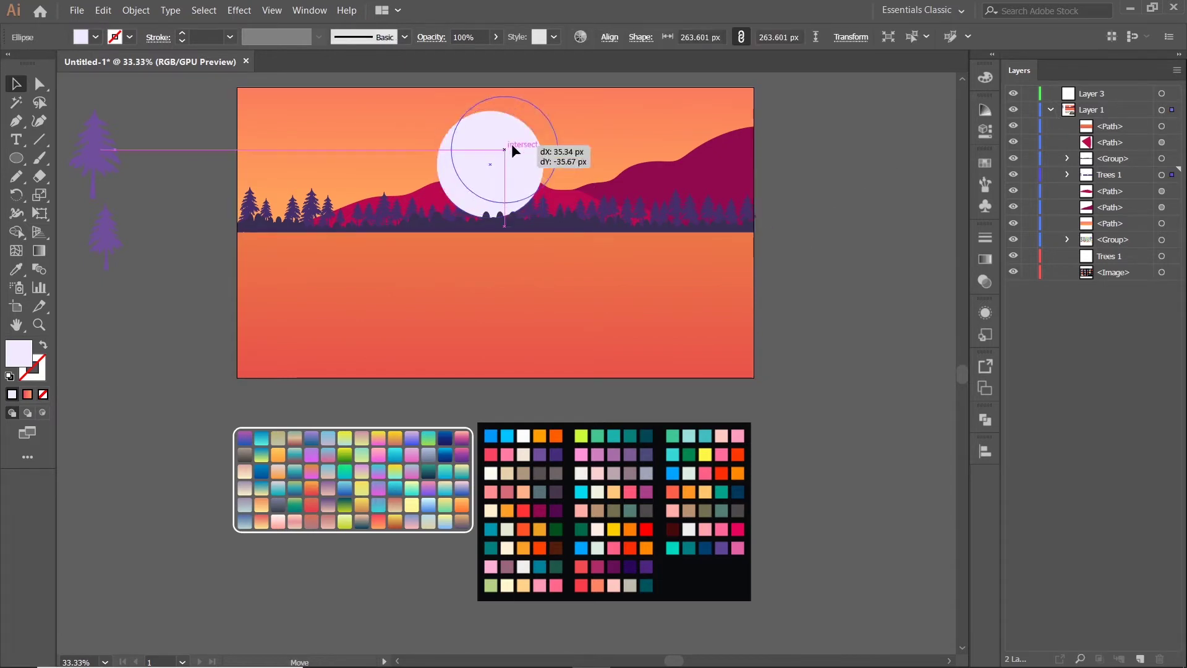
left_click(1068, 175)
left_click_drag(1131, 190, 1133, 225)
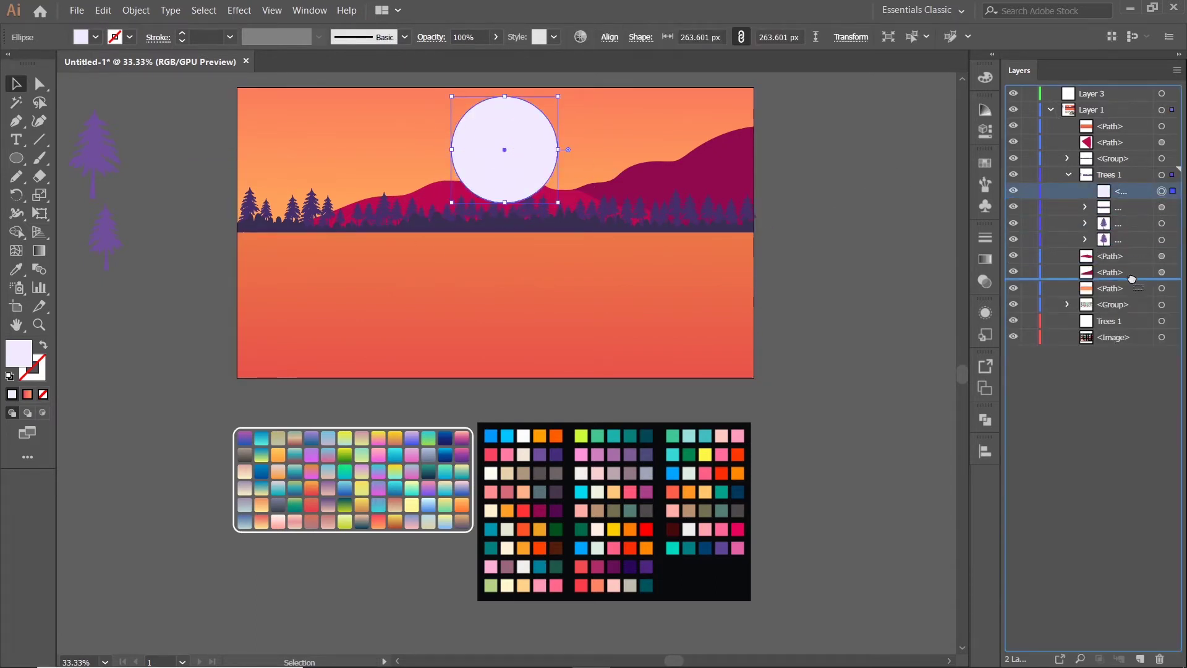
left_click_drag(1132, 280, 1132, 279)
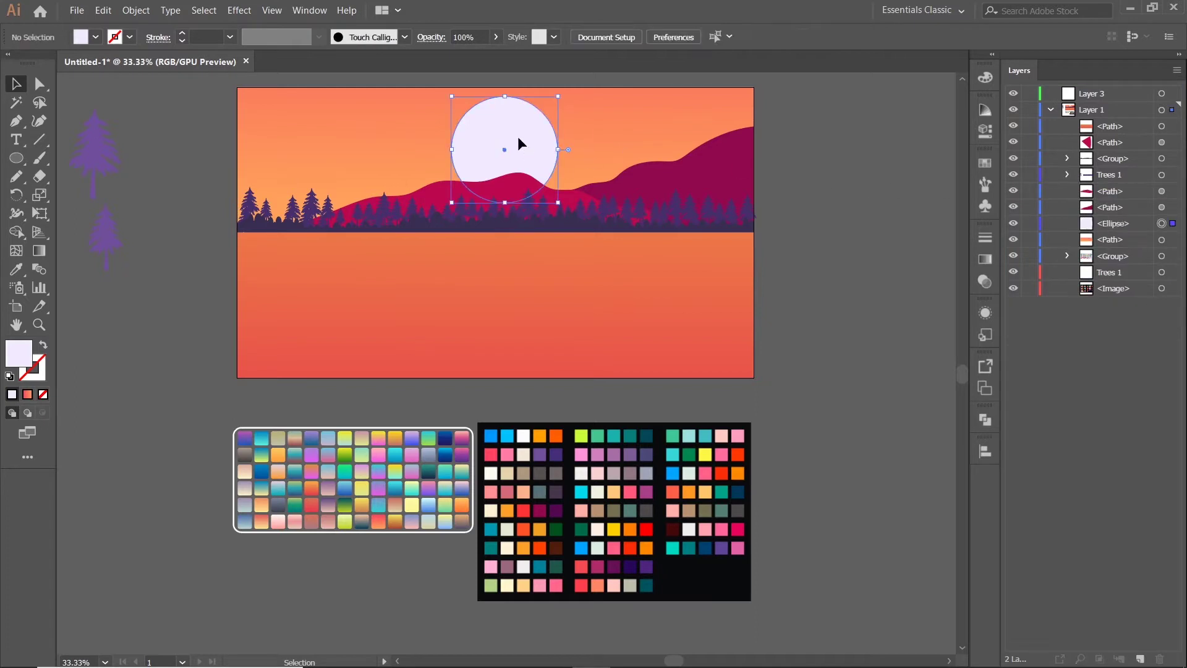
left_click_drag(518, 136, 589, 154)
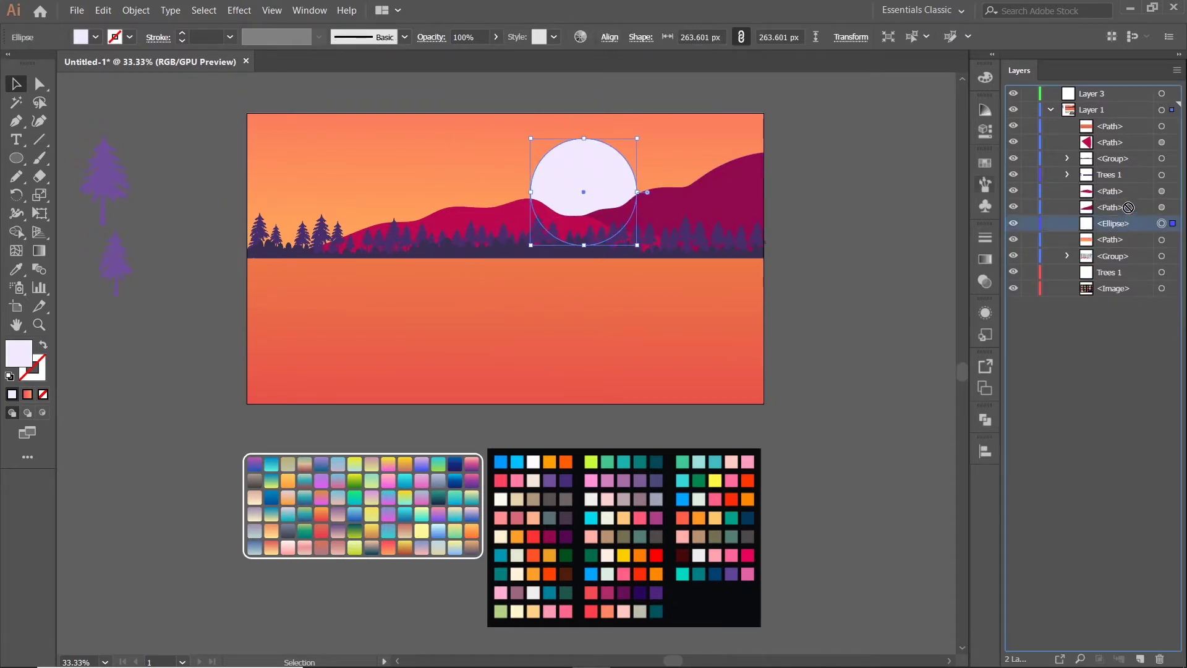
left_click_drag(1134, 228, 1133, 207)
left_click(889, 204)
mouse_move(594, 185)
left_mouse_down()
mouse_move(550, 183)
mouse_move(531, 165)
left_mouse_up()
left_click(820, 191)
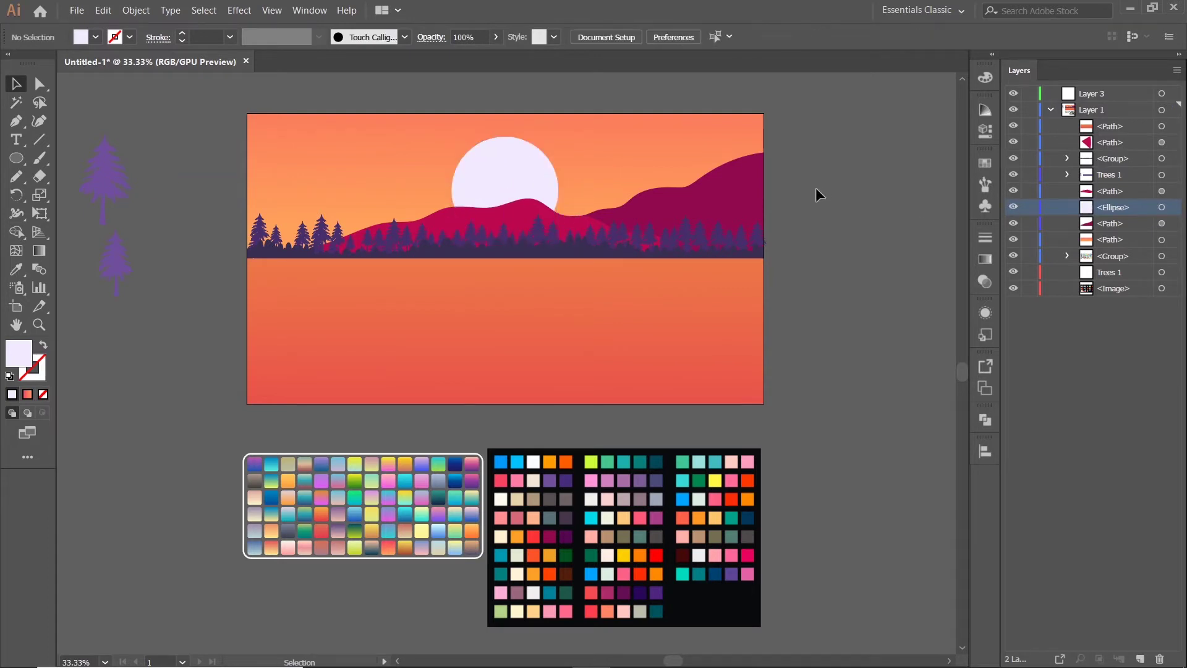
scroll(829, 210, "down", 1)
scroll(851, 195, "up", 1)
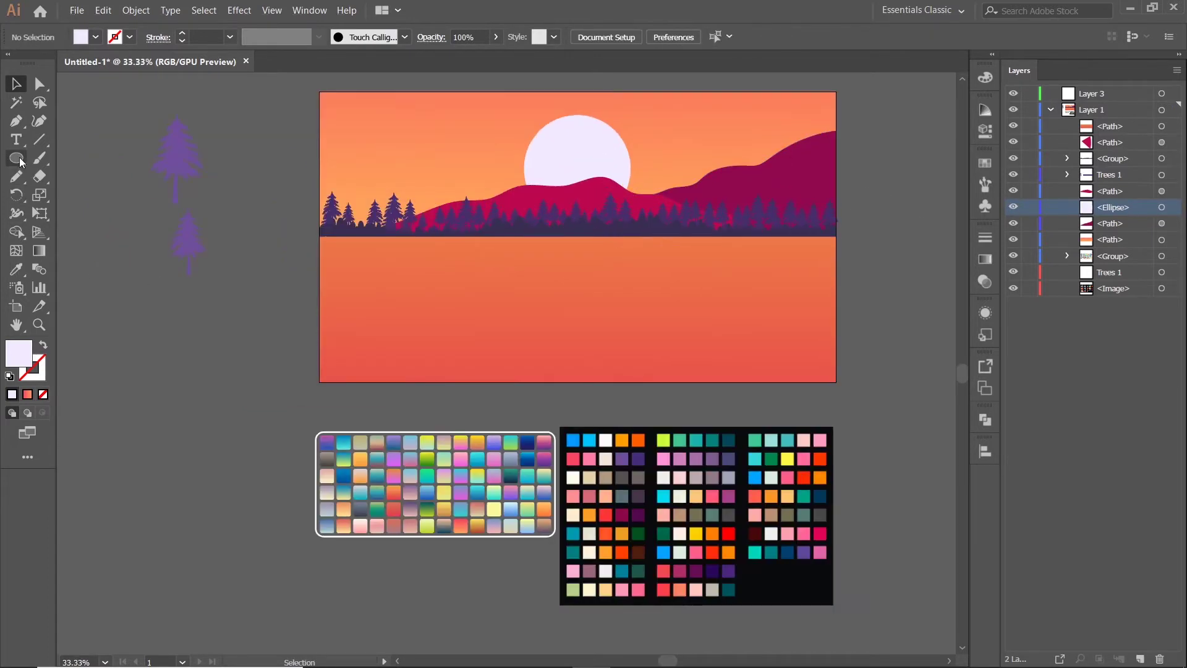
Step: Duplicate the sun ellipse and give it a 23 px Gaussian Blur glow
left_click(1012, 207)
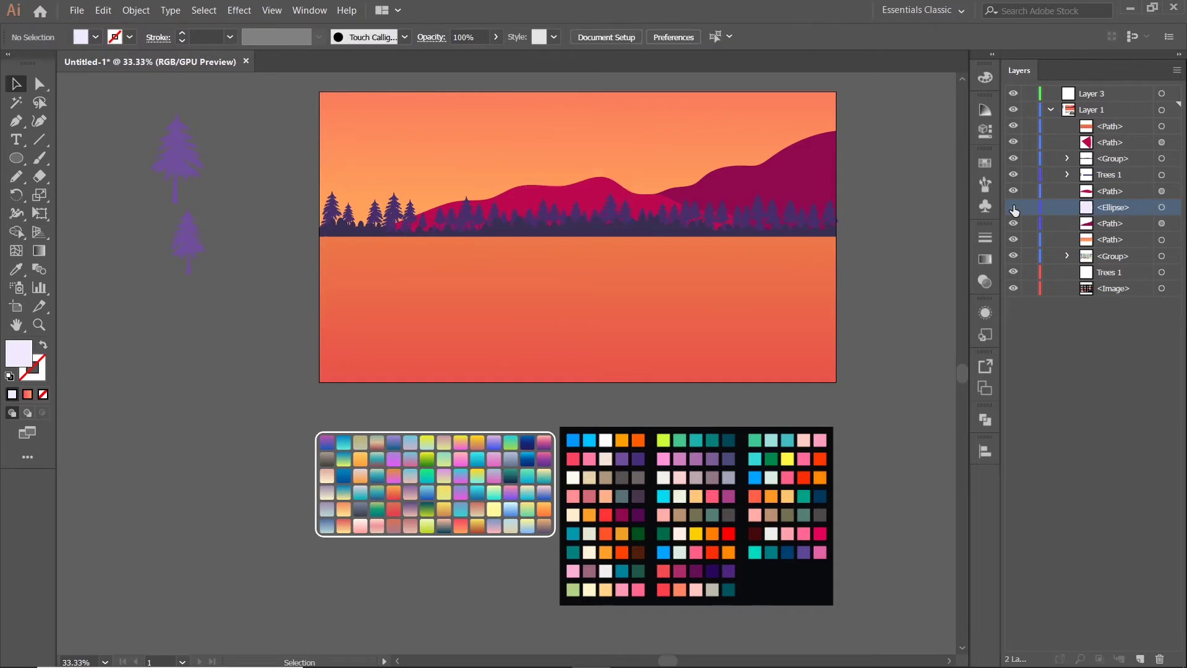
left_click_drag(1113, 207, 1141, 659)
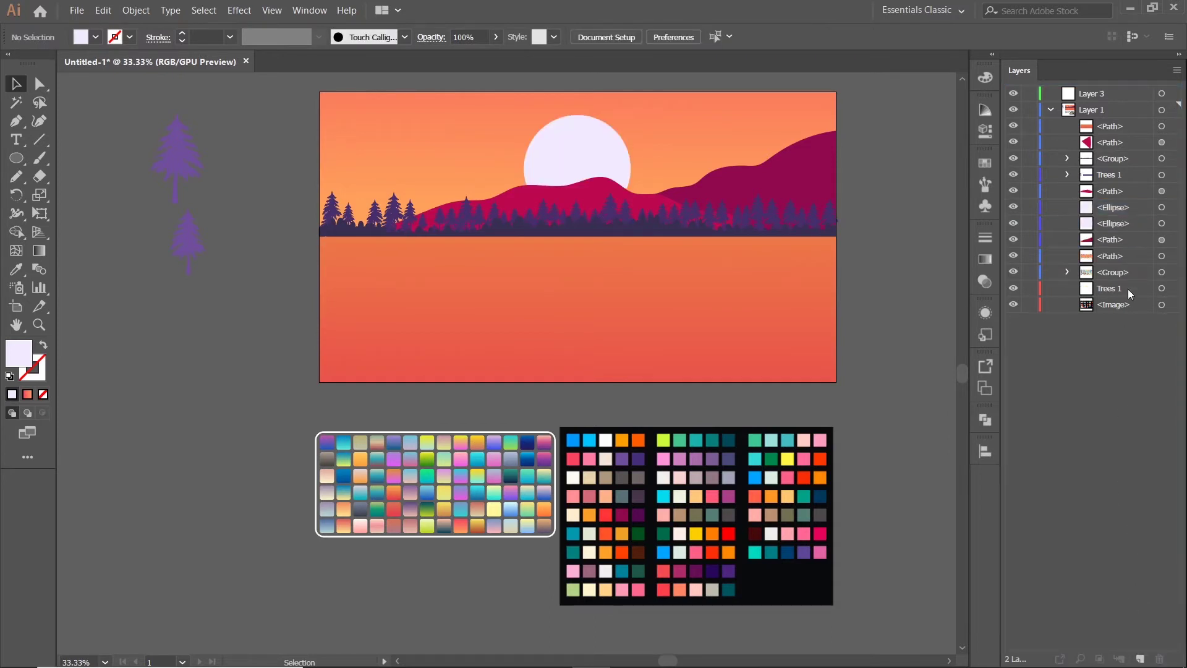
left_click(239, 10)
mouse_move(255, 240)
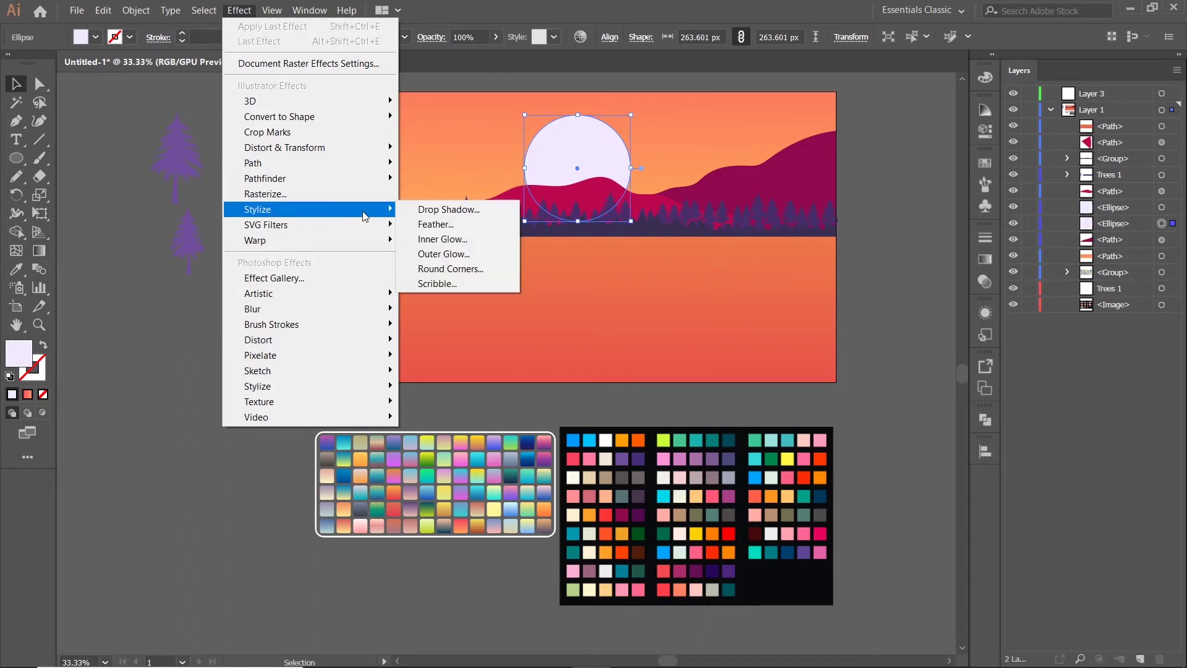
mouse_move(253, 309)
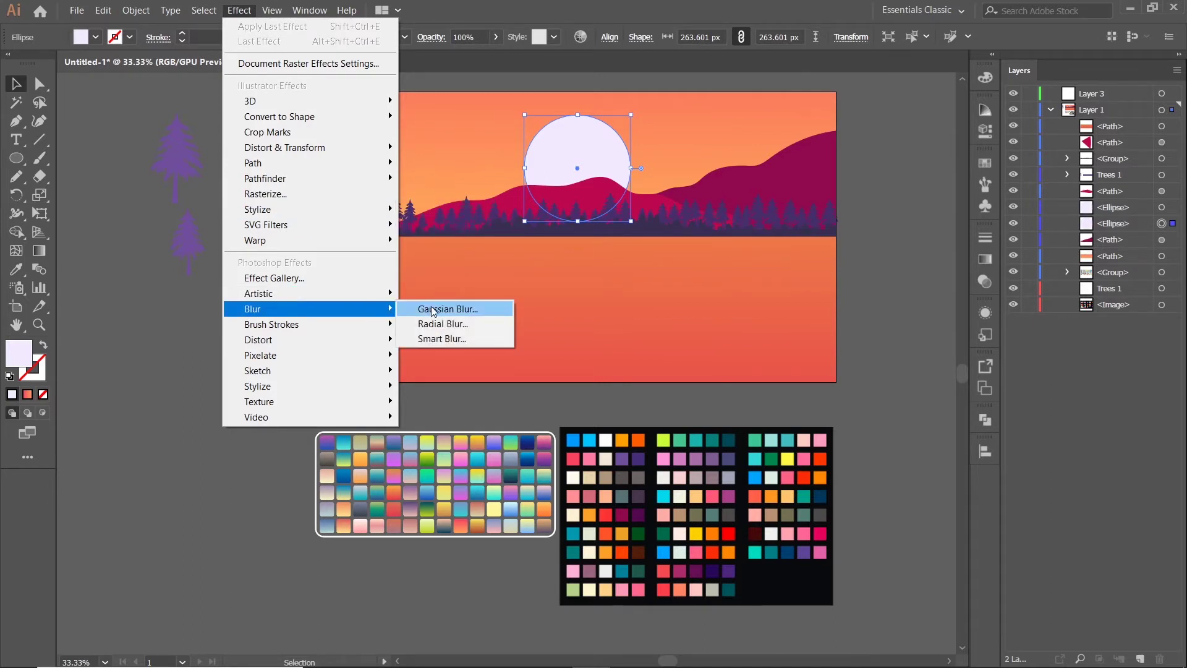
left_click(432, 309)
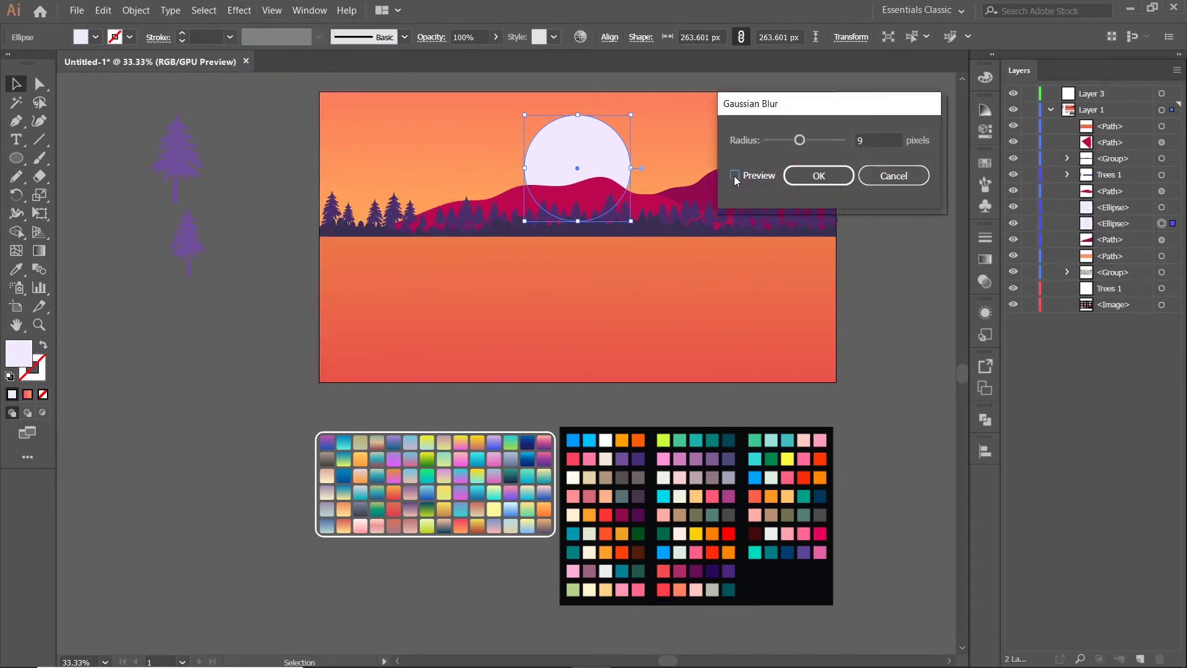
mouse_move(800, 140)
left_mouse_down()
mouse_move(829, 141)
mouse_move(807, 148)
left_mouse_up()
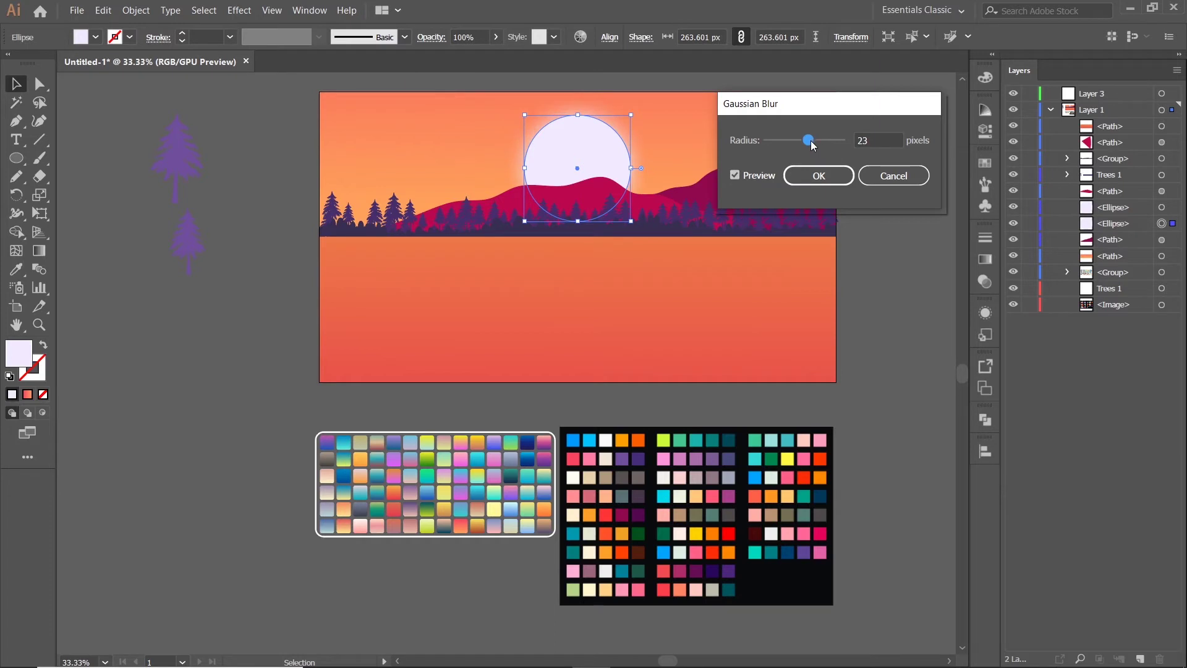
left_click(822, 177)
left_click(897, 156)
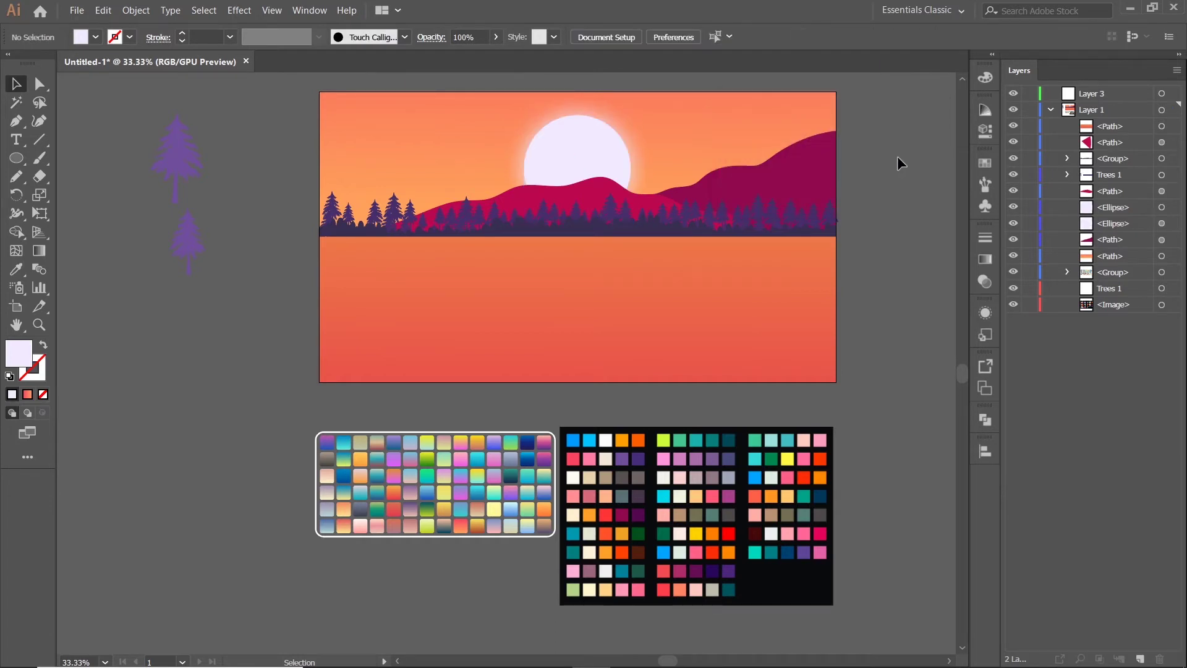
left_click_drag(885, 198, 870, 176)
left_click_drag(16, 158, 117, 162)
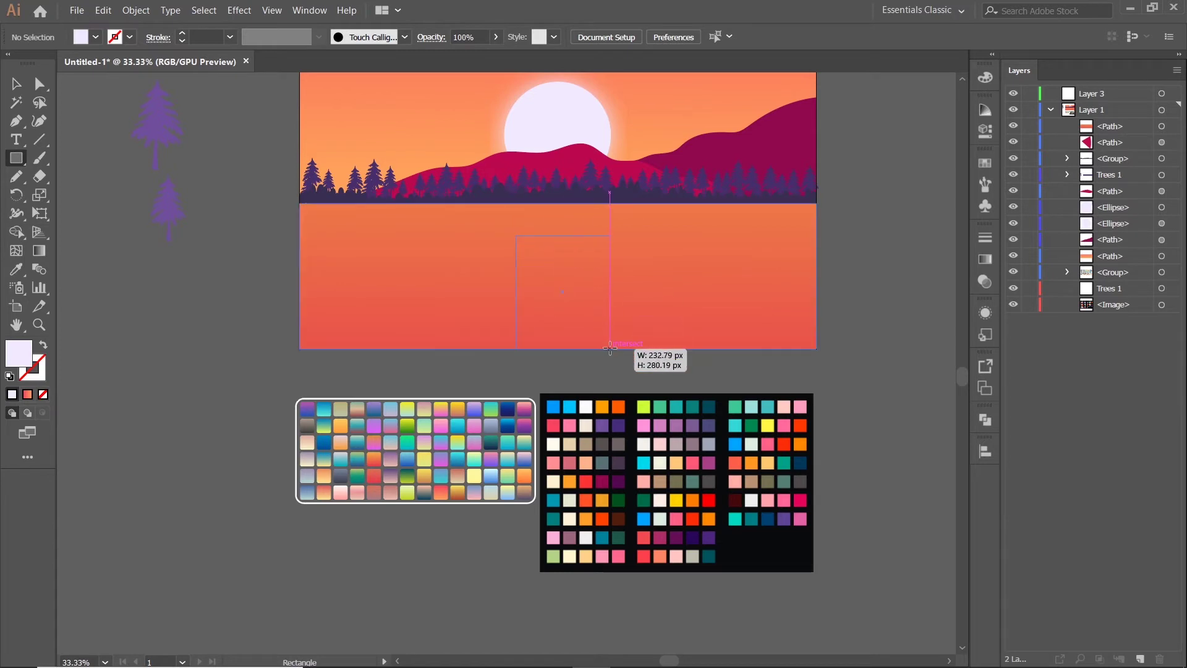
Step: Draw a tall rectangle on the water and fill it dark brown
left_click_drag(555, 255, 610, 350)
key("i")
left_click(617, 519)
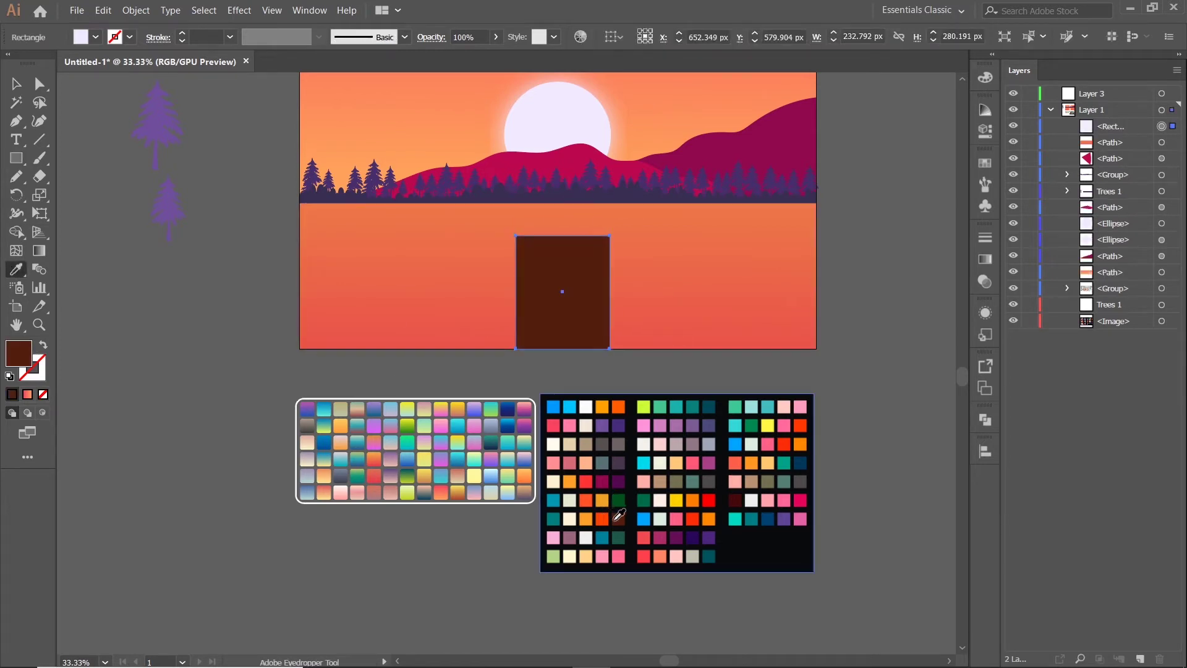
key("v")
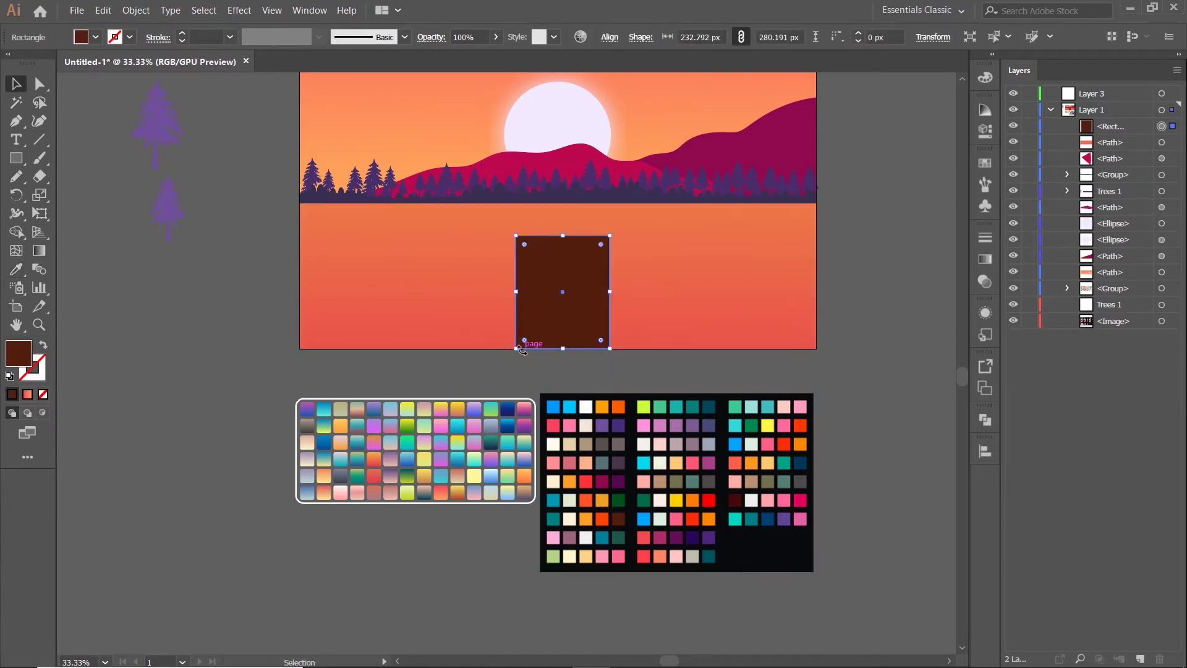
Step: Scale the rectangle's bottom anchors apart into a trapezoid narrowing toward the hills
left_click(38, 83)
key("ctrl+plus")
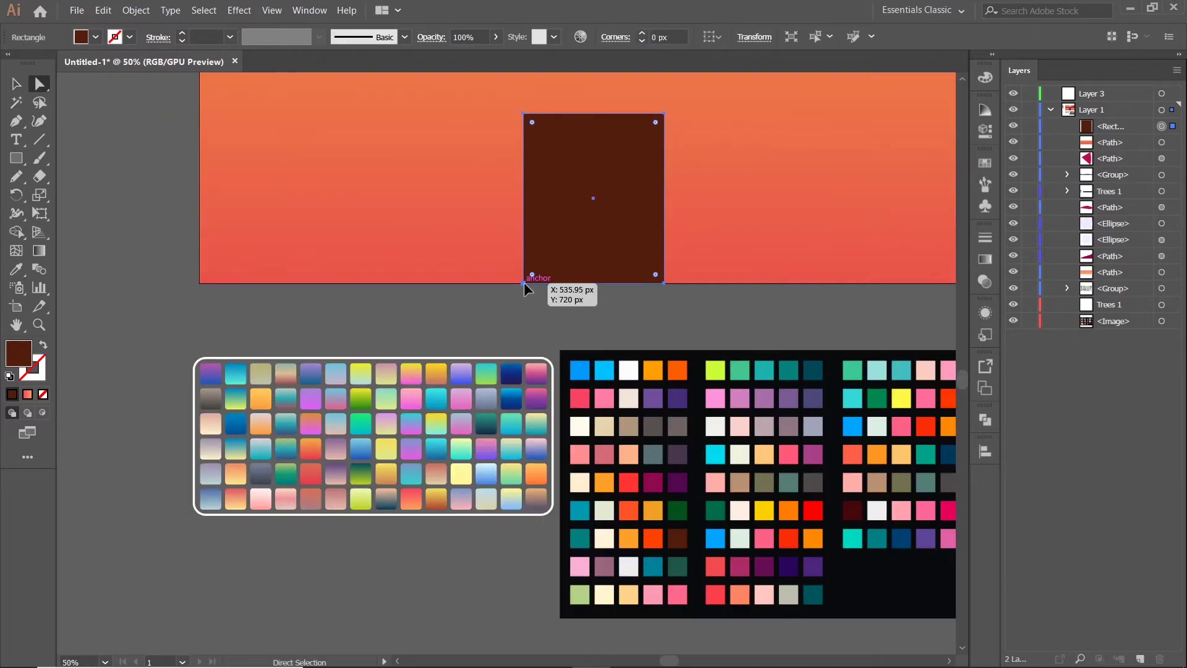
left_click(524, 282)
left_click(664, 284, "shift")
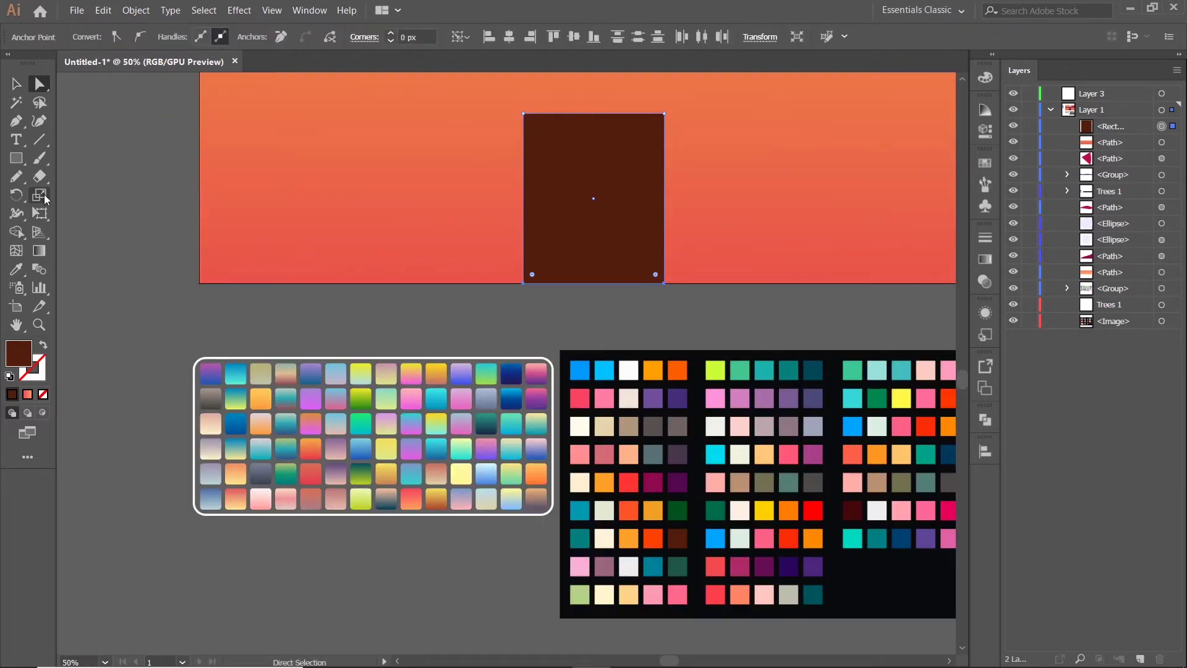
left_click(44, 197)
left_click_drag(664, 283, 763, 285)
key("ctrl+minus")
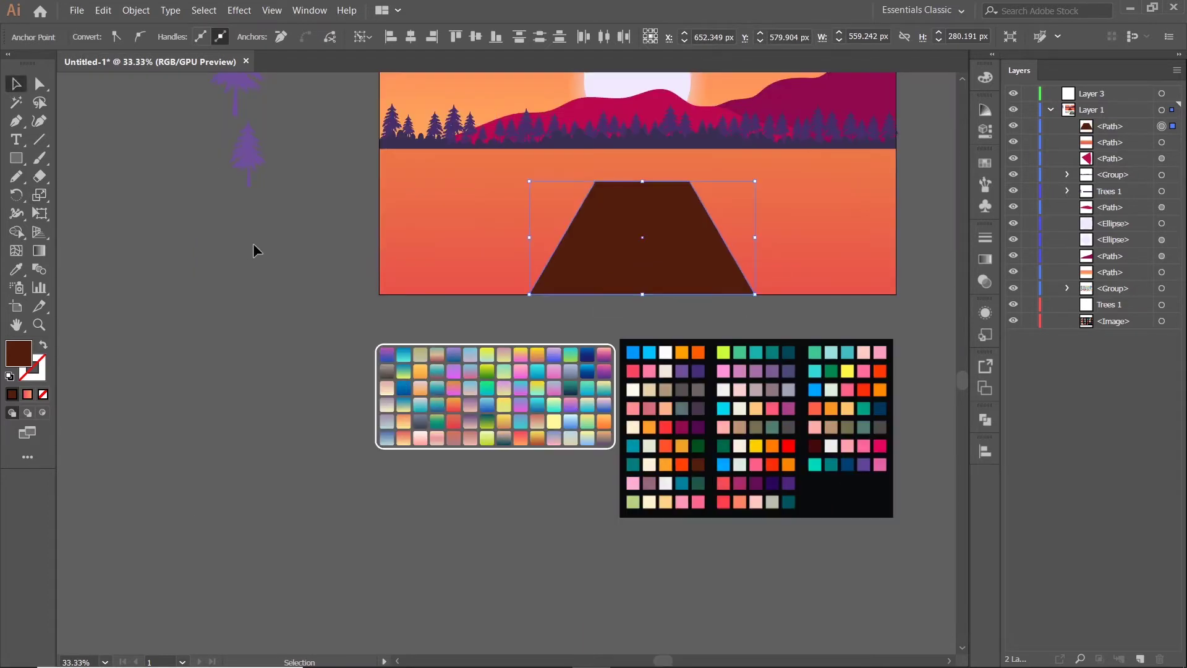
Step: Shrink, narrow and reposition the trapezoid pier on the water
left_click(657, 265)
left_click_drag(503, 199, 522, 208)
left_click_drag(658, 266, 649, 268)
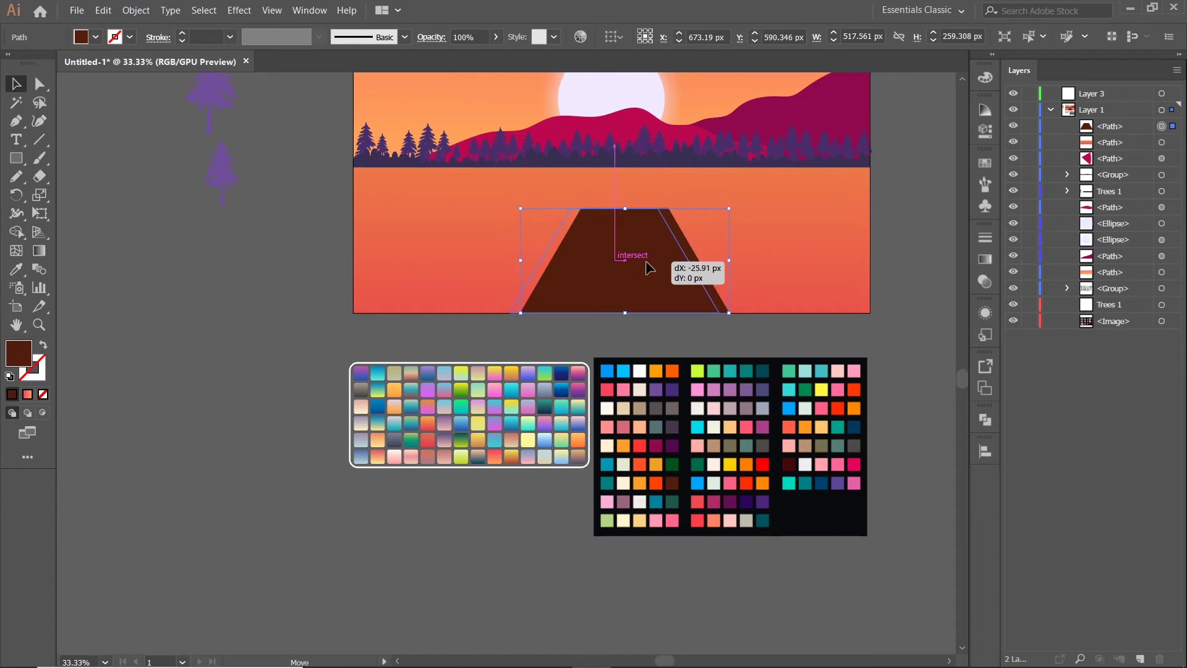
left_click_drag(623, 213, 623, 213)
left_click_drag(512, 260, 535, 260)
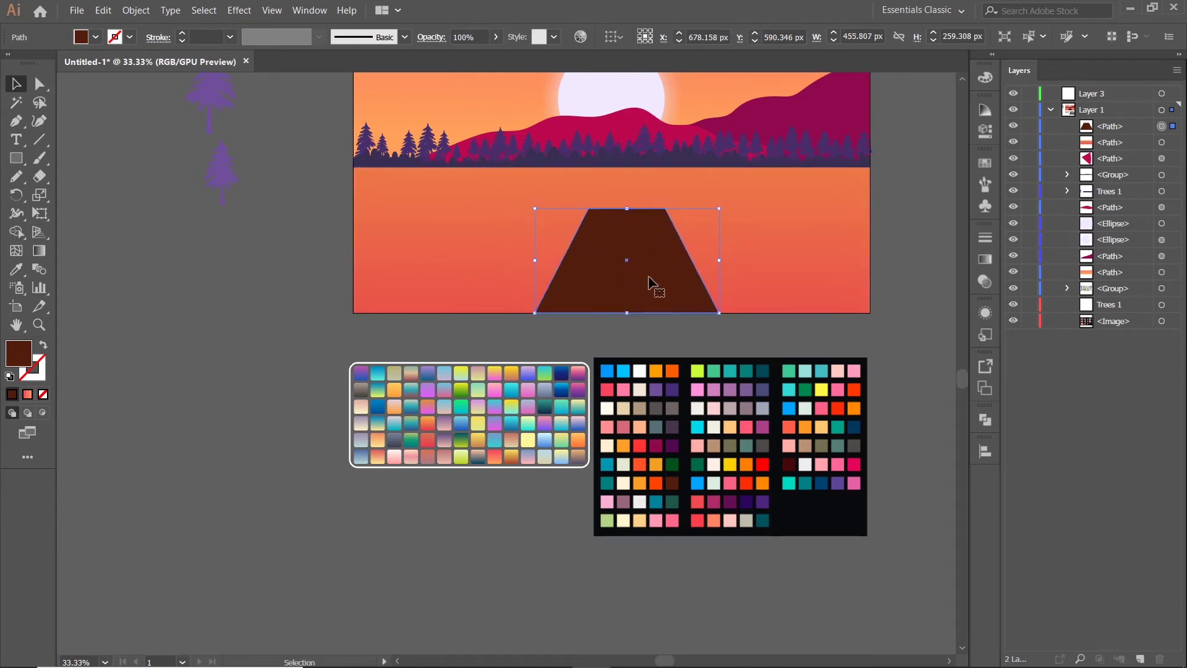
mouse_move(643, 283)
left_mouse_down()
mouse_move(636, 336)
mouse_move(653, 234)
left_mouse_up()
scroll(635, 335, "up", 1)
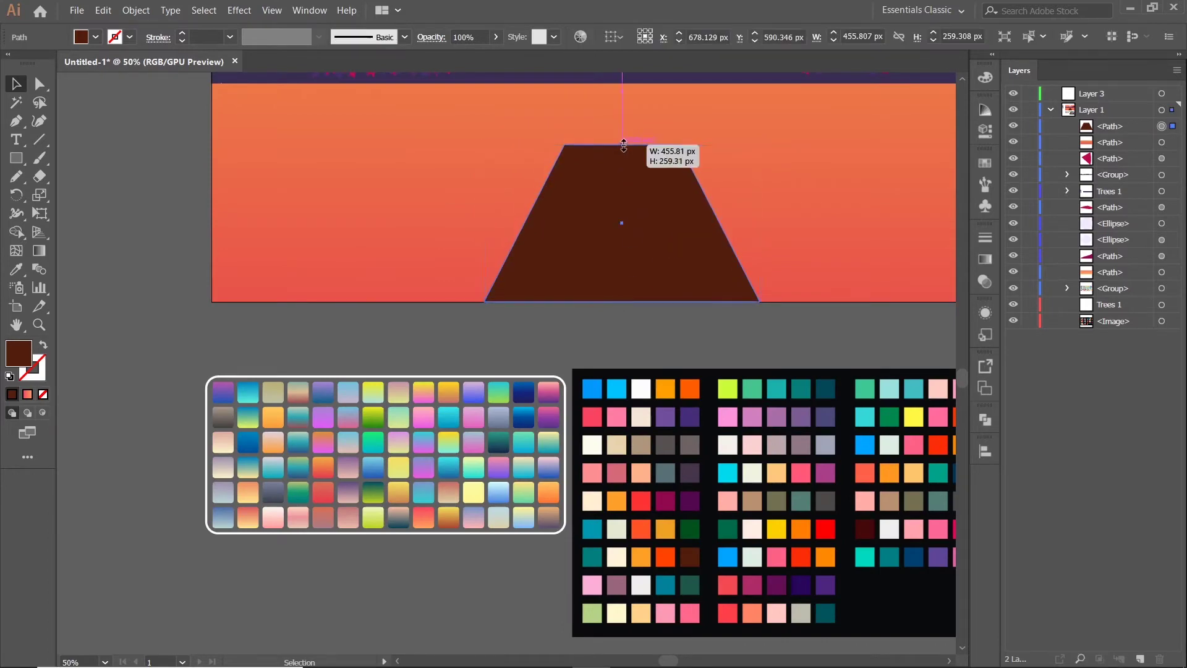
left_click(108, 297)
scroll(117, 296, "down", 2)
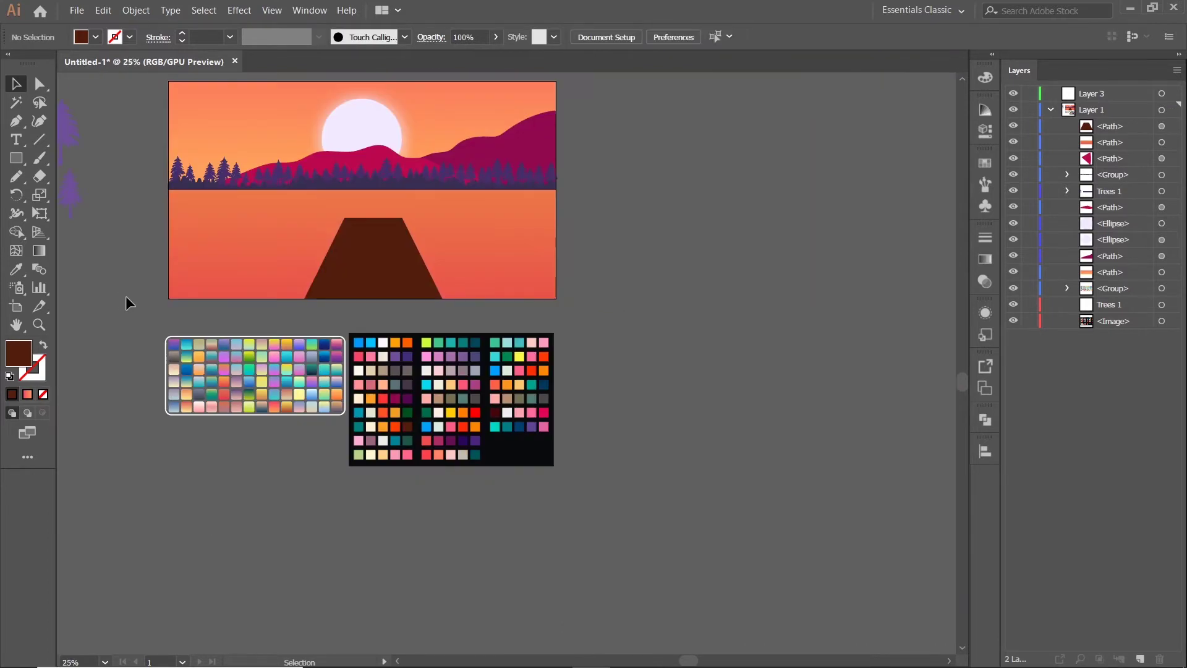
left_click_drag(362, 193, 510, 152)
left_click_drag(522, 237, 513, 236)
Step: Keep the pier dark brown, raising its G value to 45 in the Color panel
left_click(17, 268)
scroll(681, 386, "up", 1)
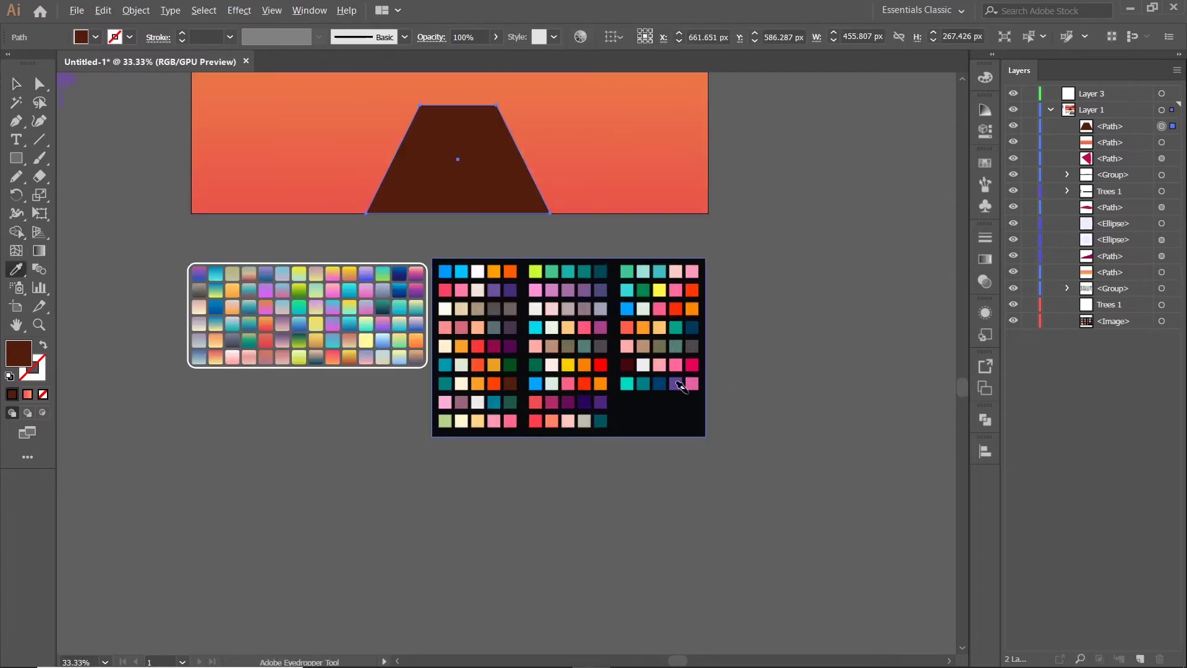
left_click_drag(643, 371, 713, 408)
left_click(606, 457)
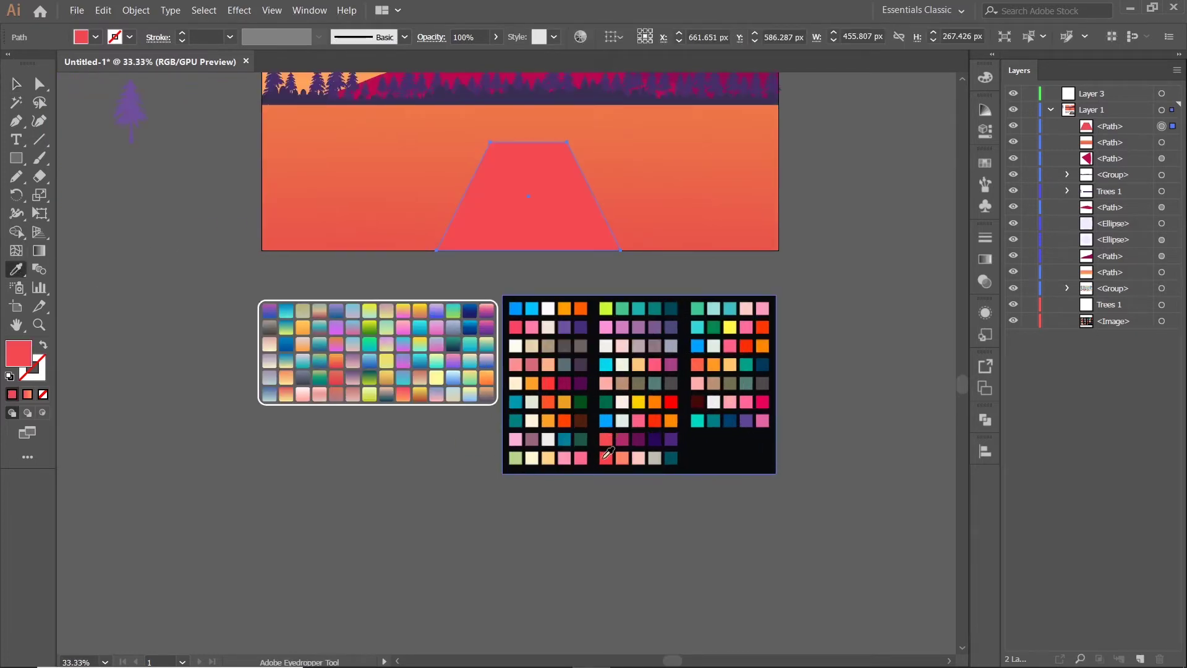
left_click(581, 420)
left_click(986, 78)
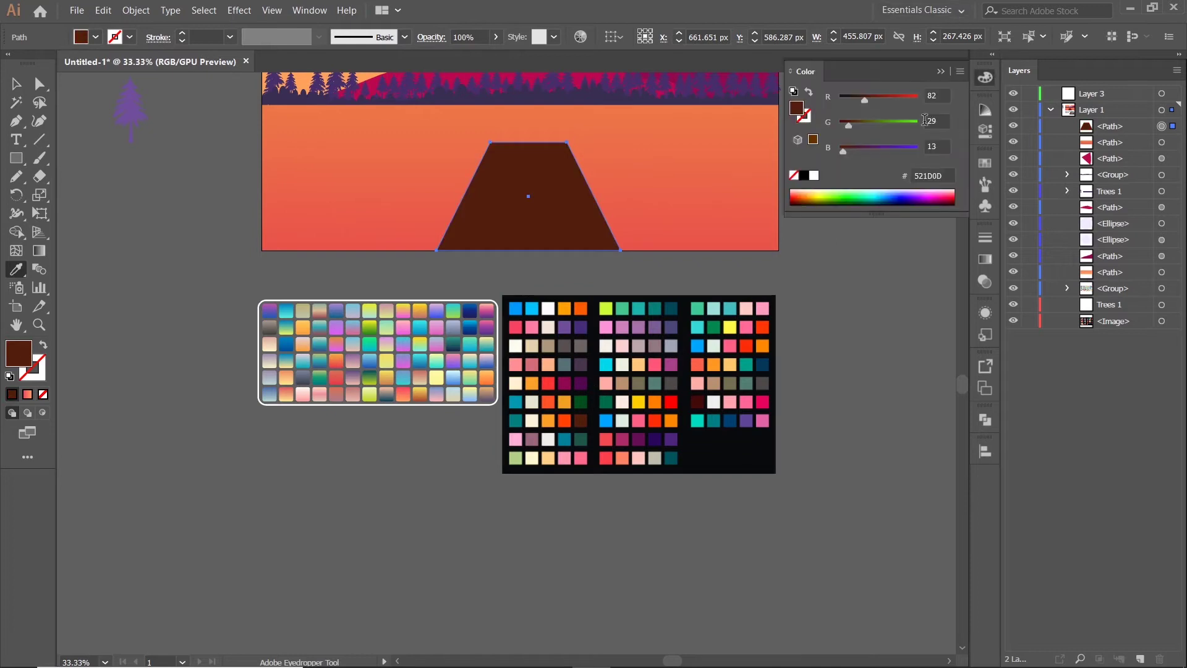
left_click_drag(852, 125, 854, 131)
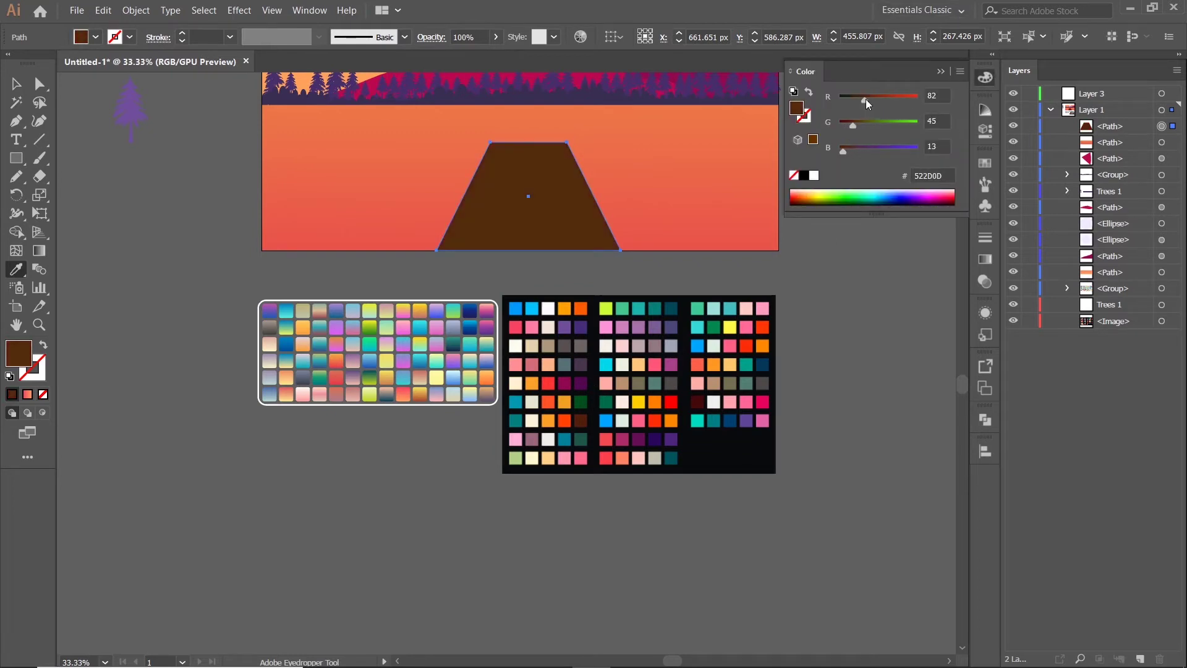
left_click(941, 73)
Step: Draw a thin bar across the top of the pier
scroll(575, 179, "up", 2)
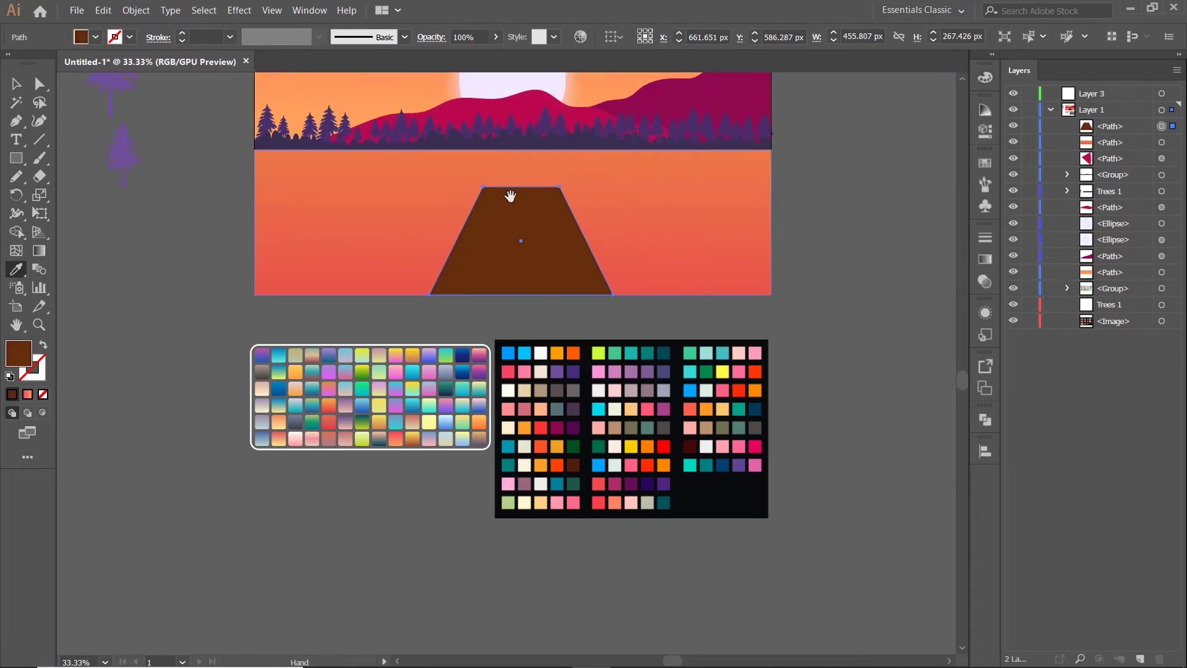
left_click_drag(16, 159, 64, 160)
scroll(547, 235, "up", 1)
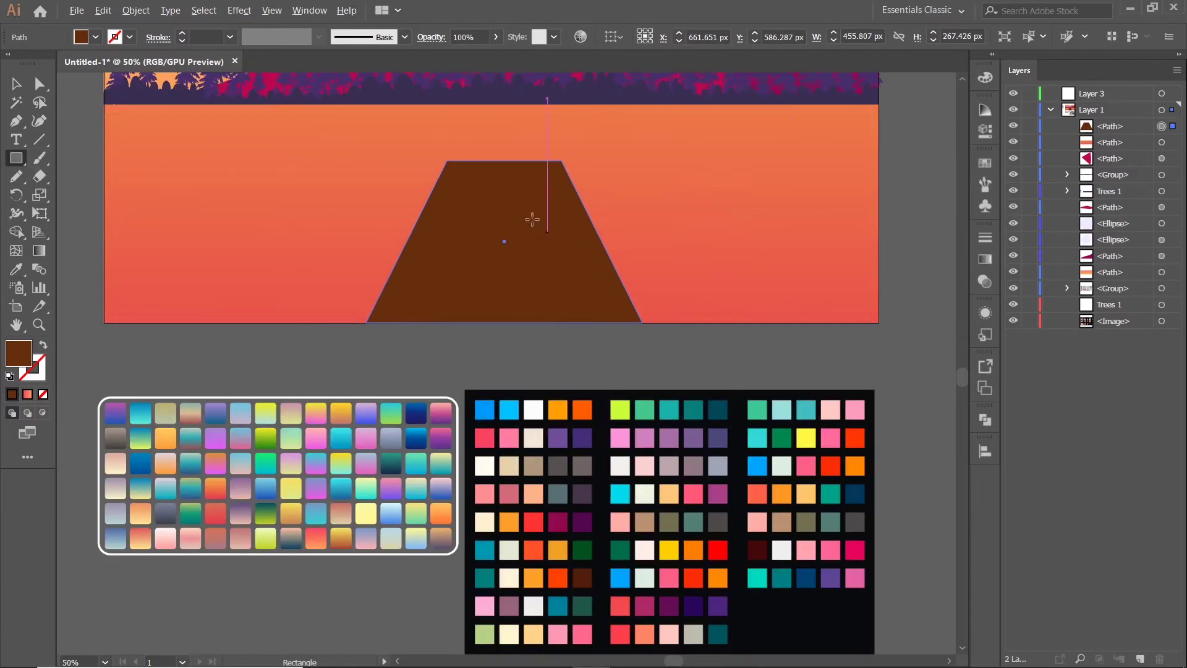
left_click_drag(420, 175, 595, 172)
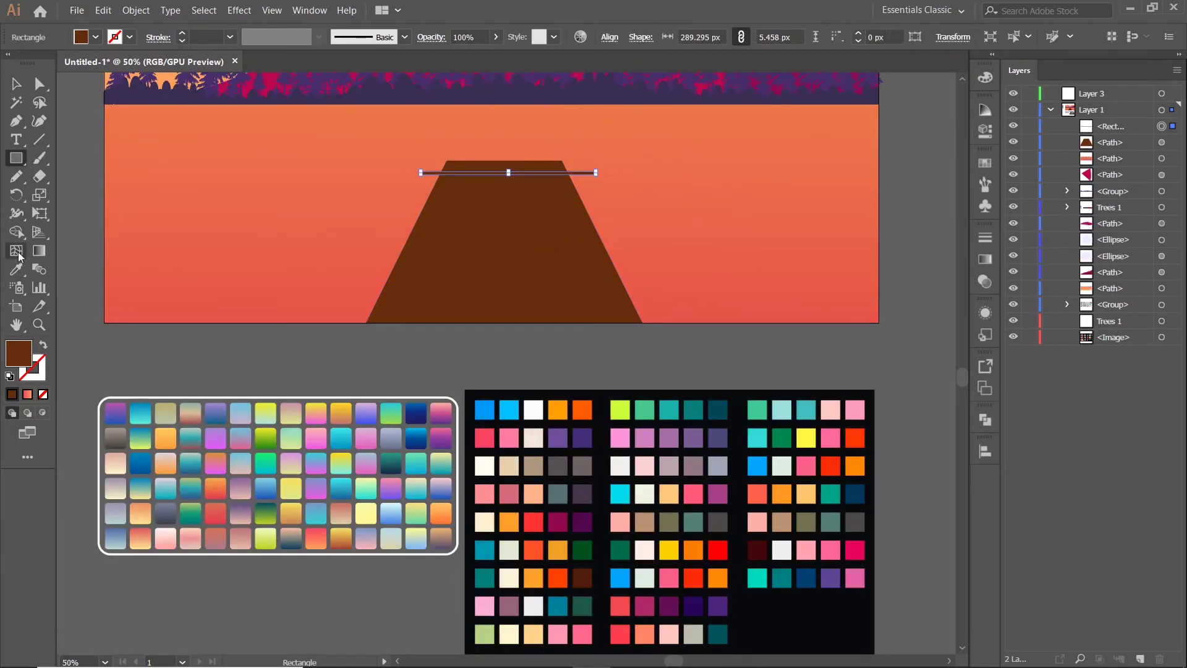
Step: Fill the thin bar with orange from the palette
key("i")
left_click(560, 410)
left_click(15, 85)
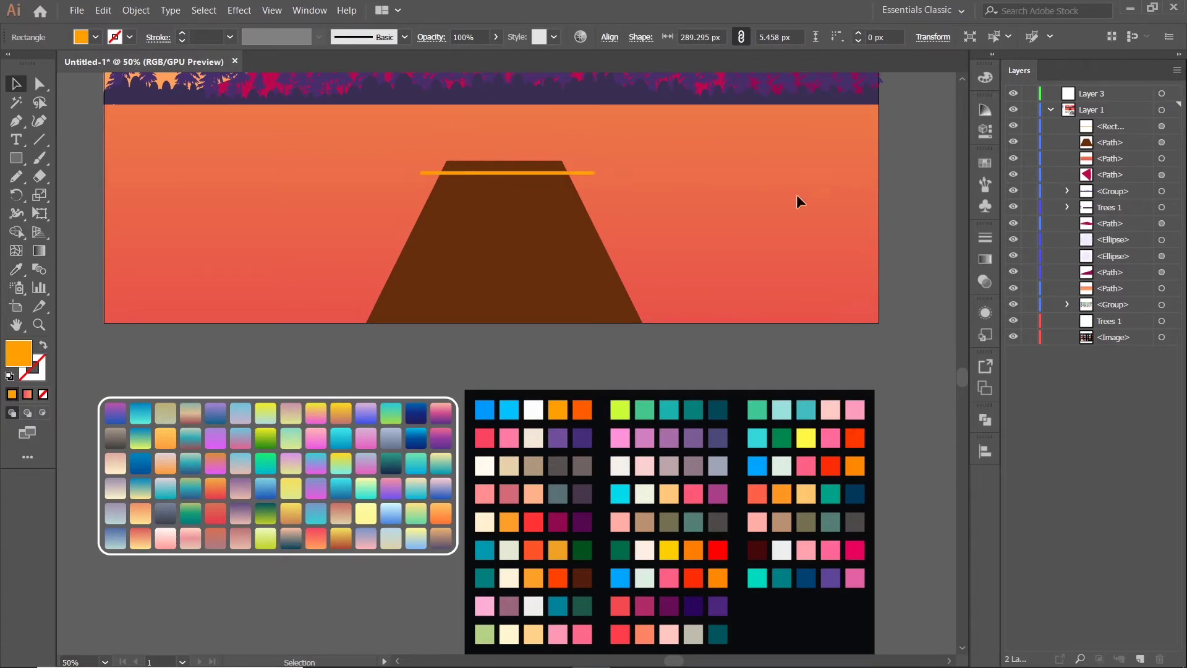
key("ctrl+plus")
left_click(637, 201)
left_click_drag(639, 204, 644, 238)
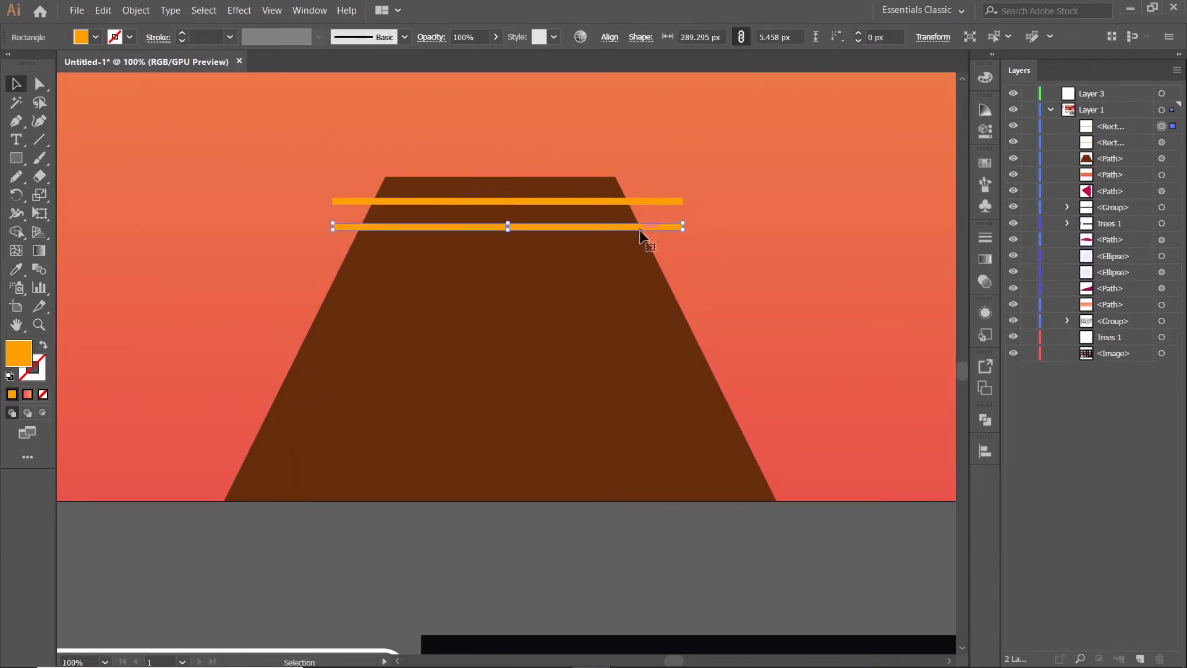
key("ctrl+z")
scroll(683, 202, "up", 1)
scroll(683, 201, "up", 3)
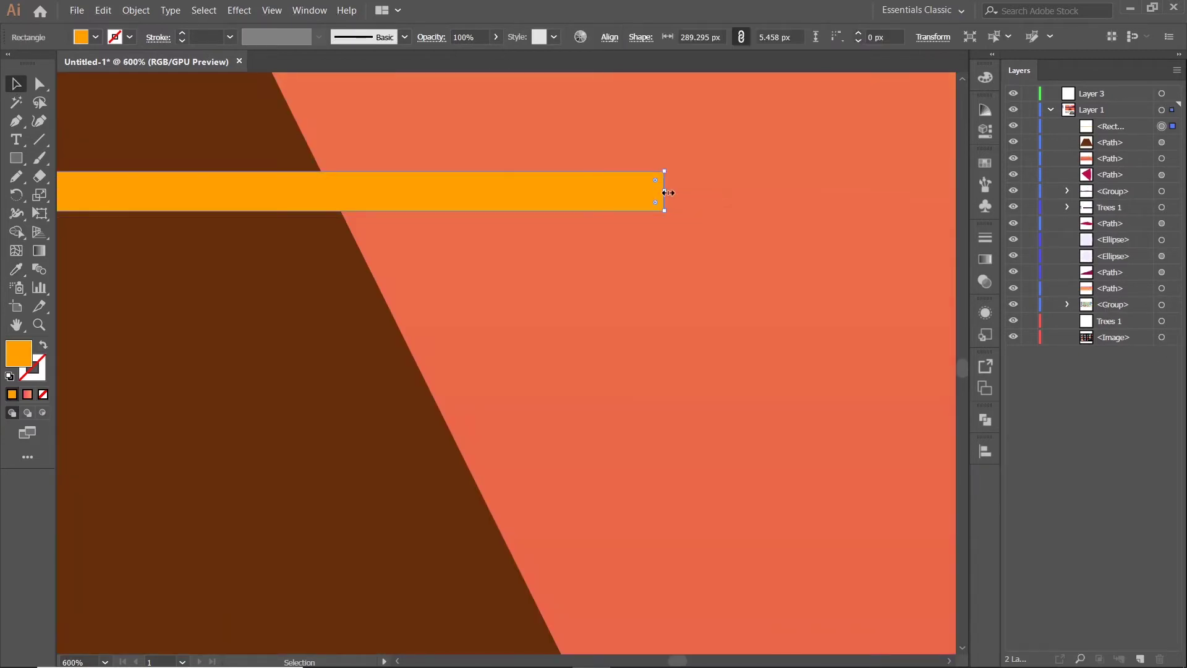
Step: Widen the orange bar past both pier edges and place a copy just below
mouse_move(665, 198)
left_mouse_down()
mouse_move(874, 204)
mouse_move(259, 223)
mouse_move(203, 203)
mouse_move(68, 204)
left_mouse_up()
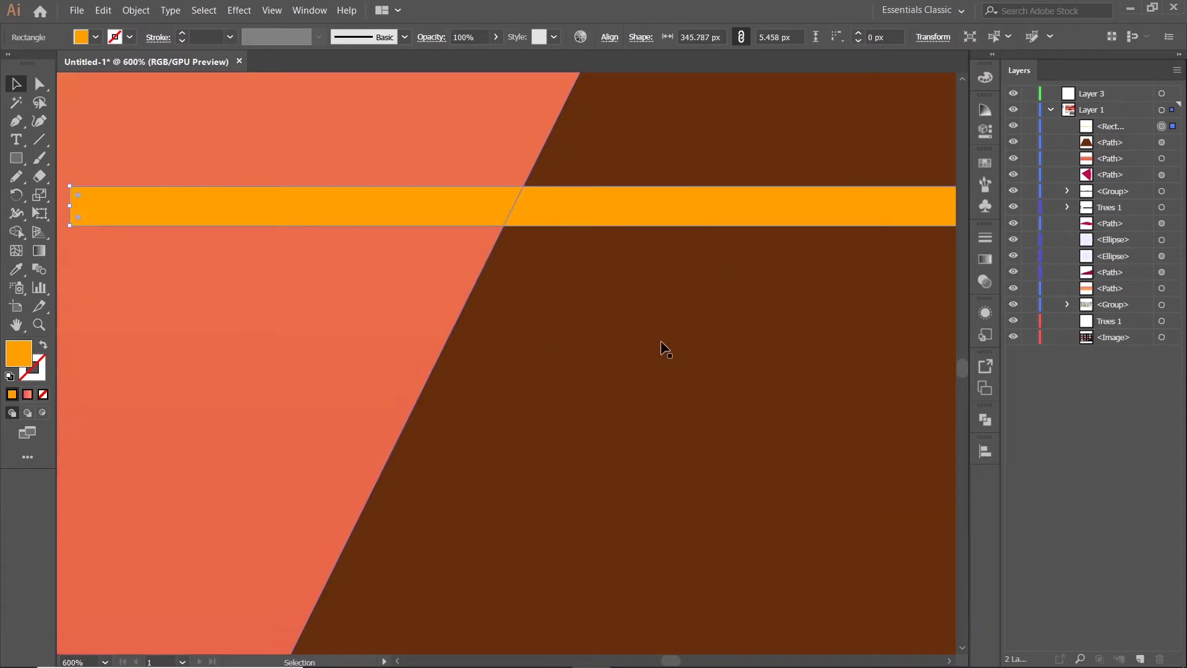
scroll(663, 344, "down", 2)
scroll(548, 220, "down", 2)
scroll(304, 151, "up", 2)
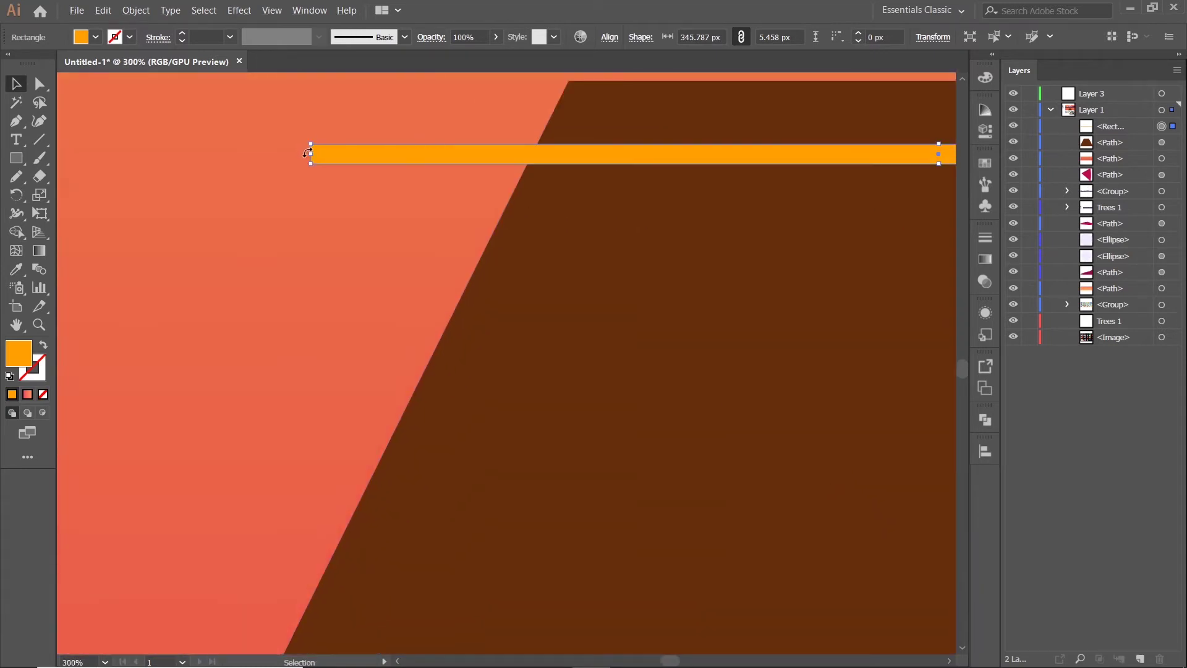
left_click_drag(310, 151, 93, 160)
scroll(353, 247, "down", 3)
scroll(596, 213, "up", 2)
scroll(567, 187, "up", 3)
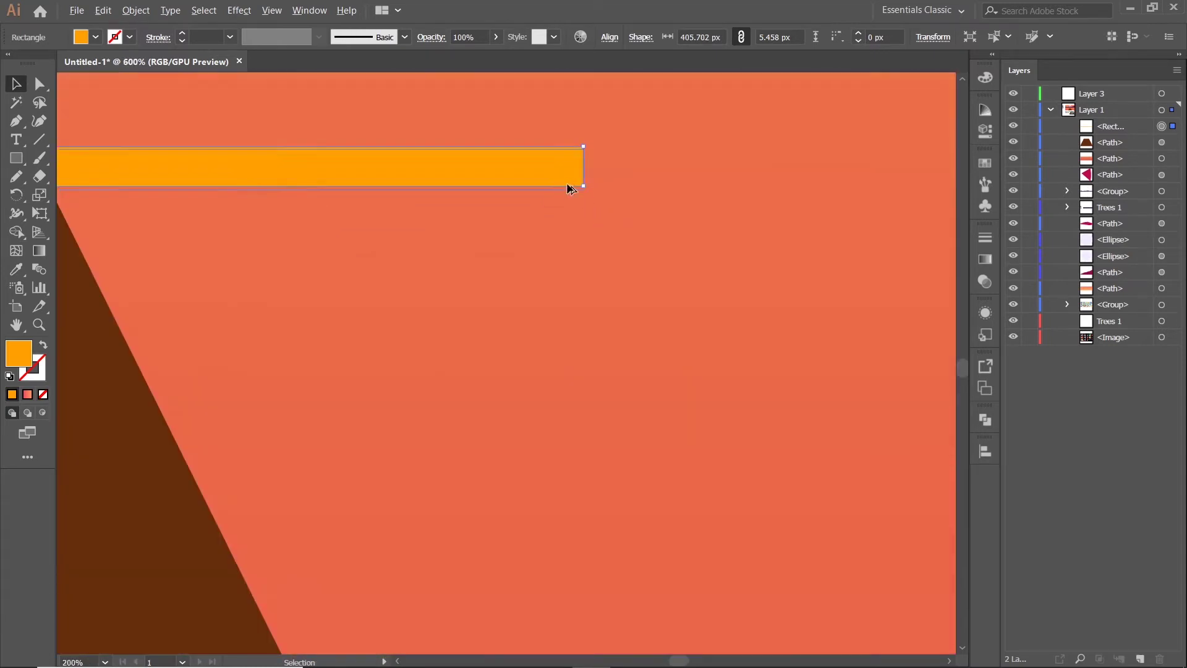
left_click_drag(954, 168, 955, 168)
scroll(780, 234, "down", 7)
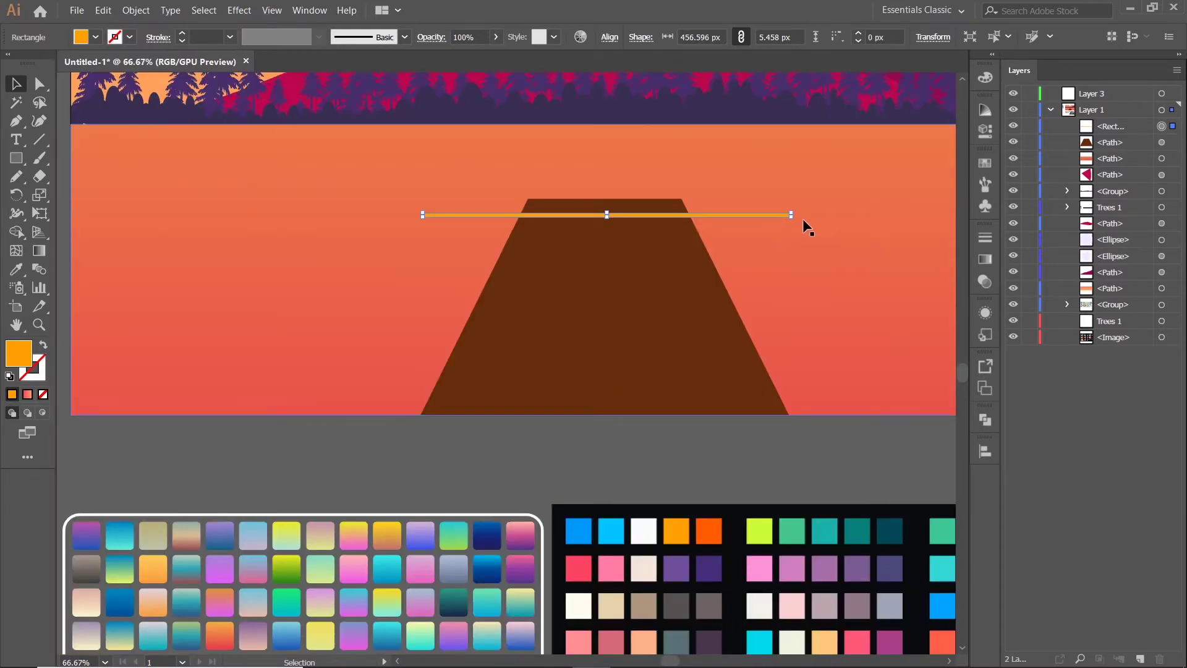
scroll(736, 239, "up", 2)
scroll(860, 183, "up", 2)
left_click_drag(861, 183, 909, 183)
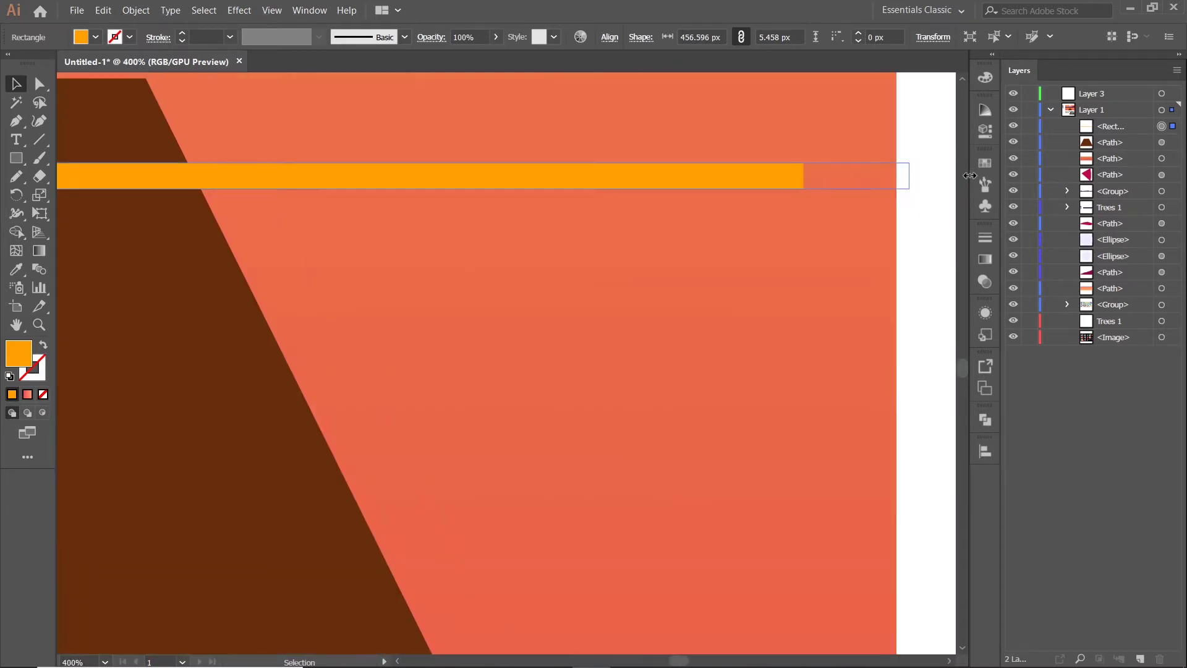
scroll(787, 216, "down", 4)
left_click_drag(733, 210, 730, 232)
Step: Repeat the bar copy down to nine orange stripes and nudge the bottom one lower
key("ctrl+d")
key("ctrl+d")
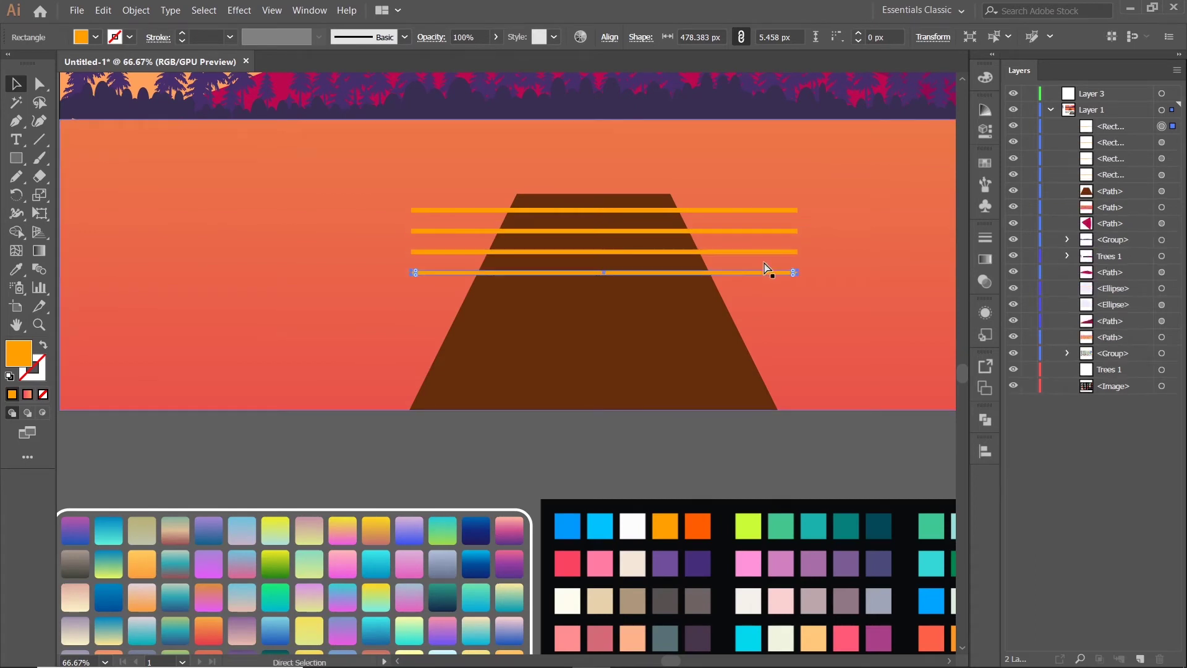
key("ctrl+d")
key("ctrl+d")
key("ctrl+d")
key("ctrl+d")
key("ctrl+d")
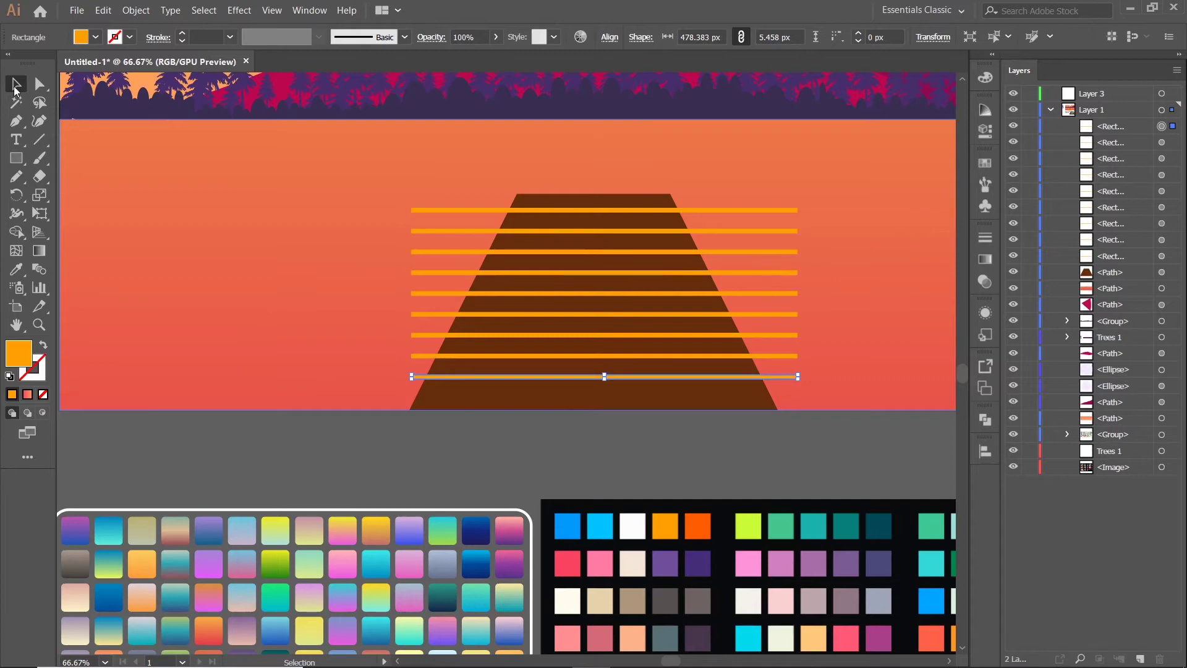
scroll(688, 353, "up", 2)
scroll(680, 396, "down", 1)
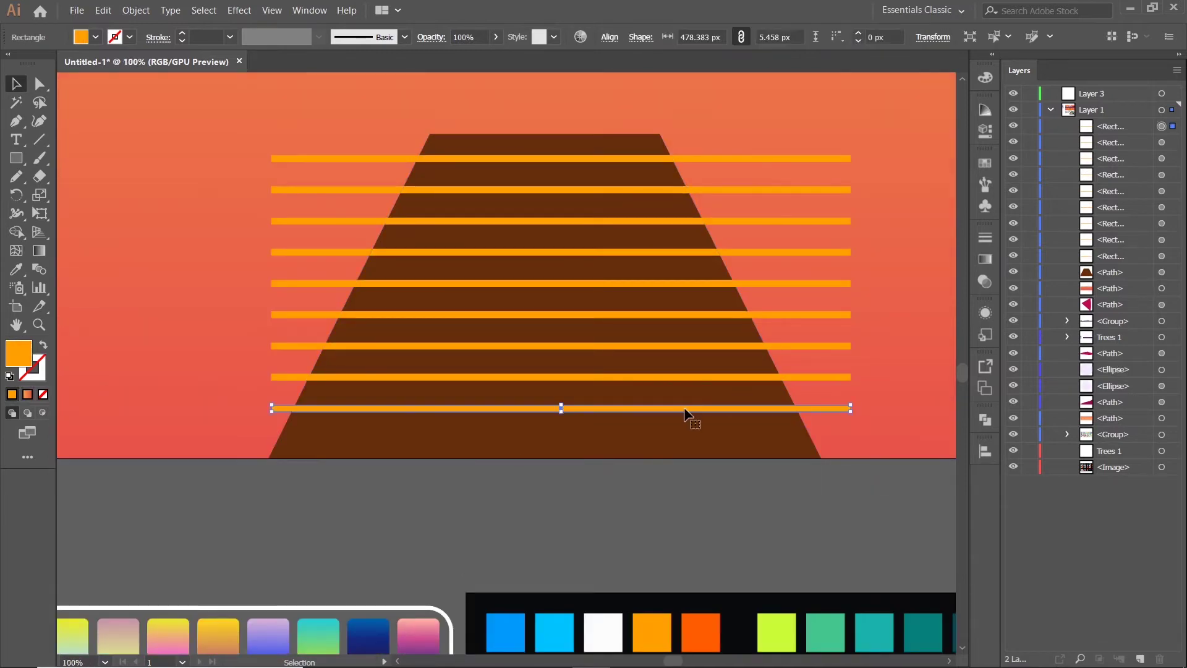
left_click_drag(730, 408, 732, 415)
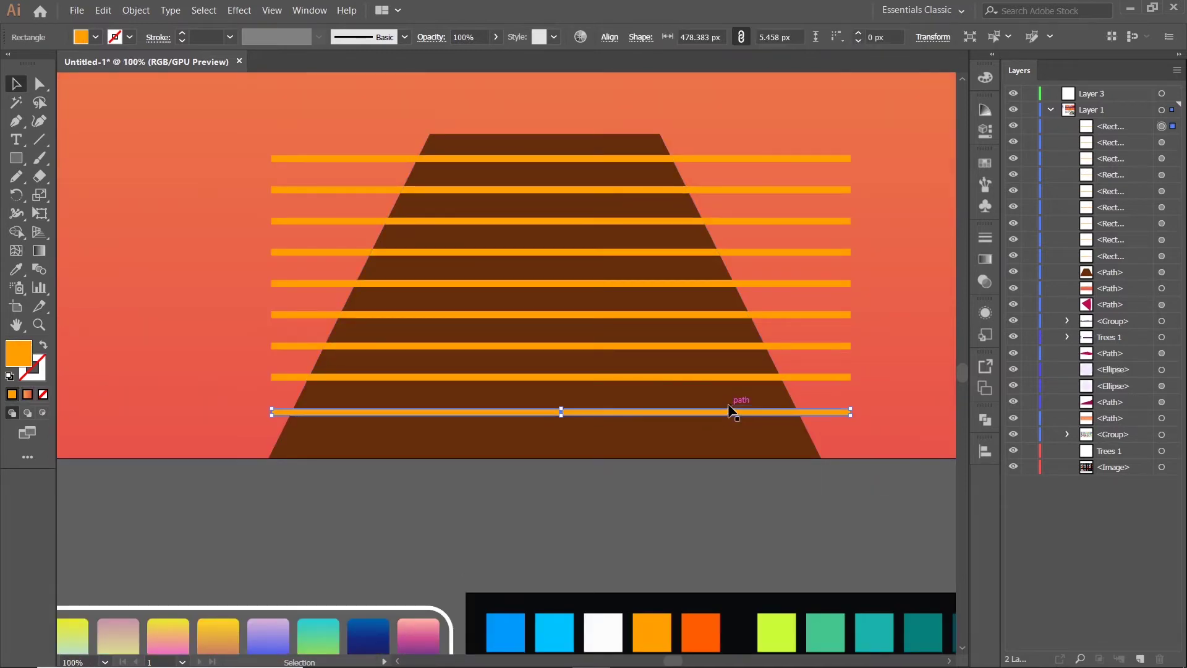
Step: Move an upper pier bar down to even the spacing, delete an extra bar, and lower another stripe
left_click(673, 376)
left_click_drag(659, 191, 660, 264)
left_click(657, 285)
key("Delete")
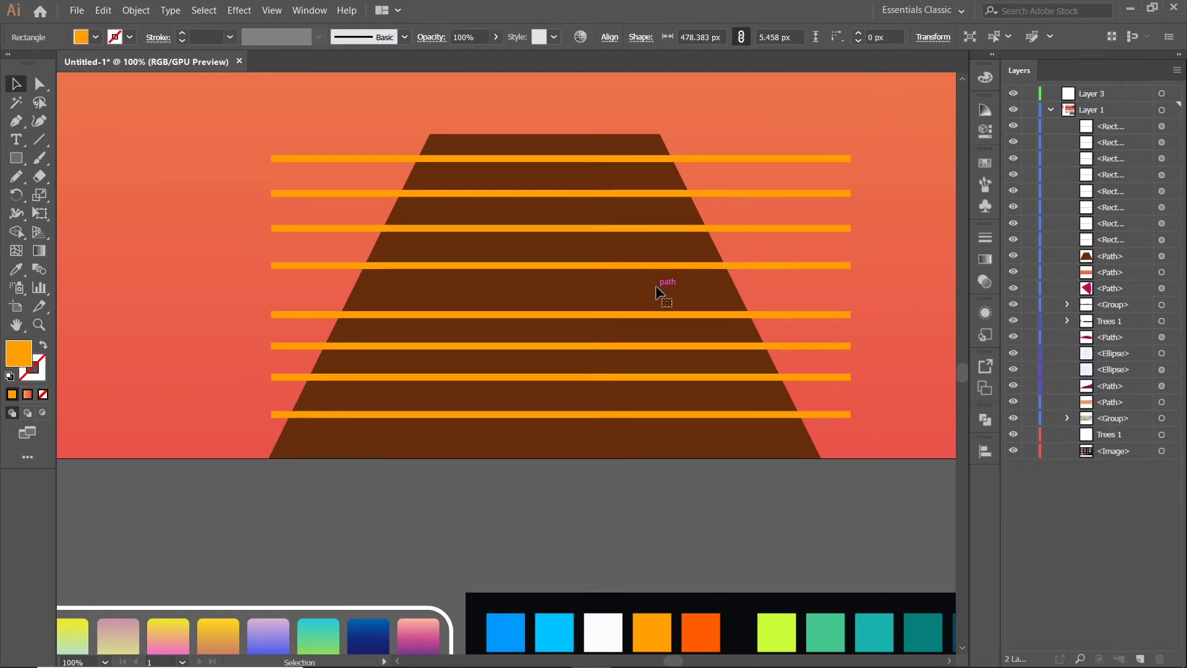
left_click(658, 314)
left_click(663, 230)
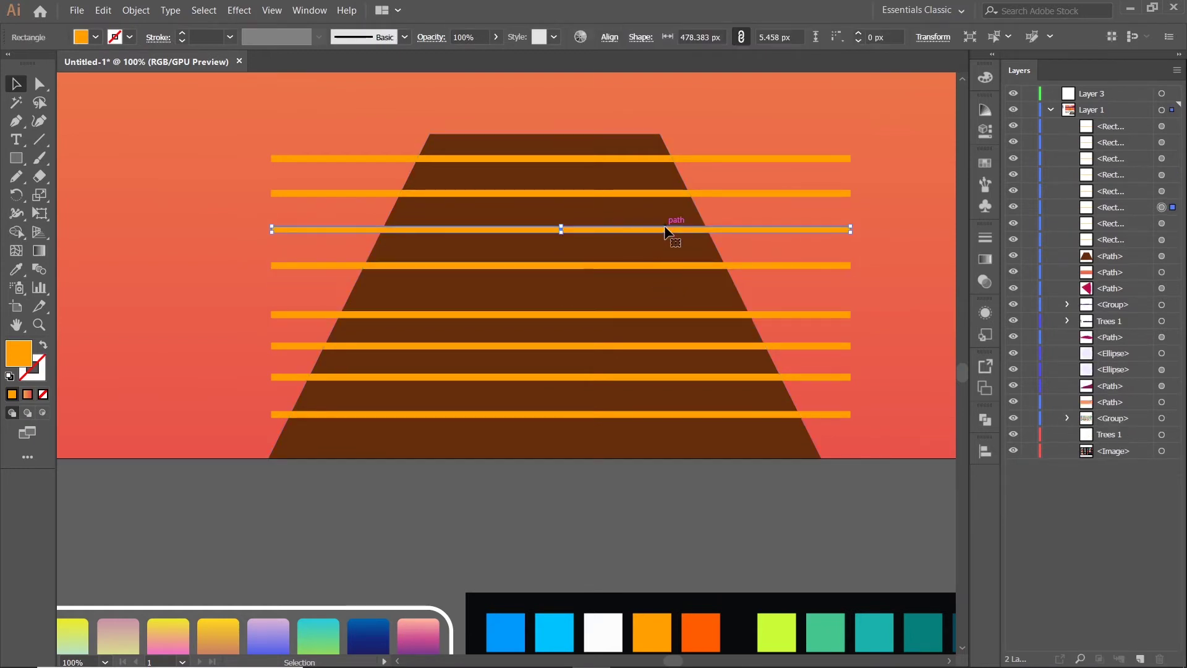
left_click_drag(663, 229, 667, 271)
Step: Nudge one stripe down and another up, deleting two extra orange stripes
left_click(664, 266)
key("Down")
key("Down")
key("Down")
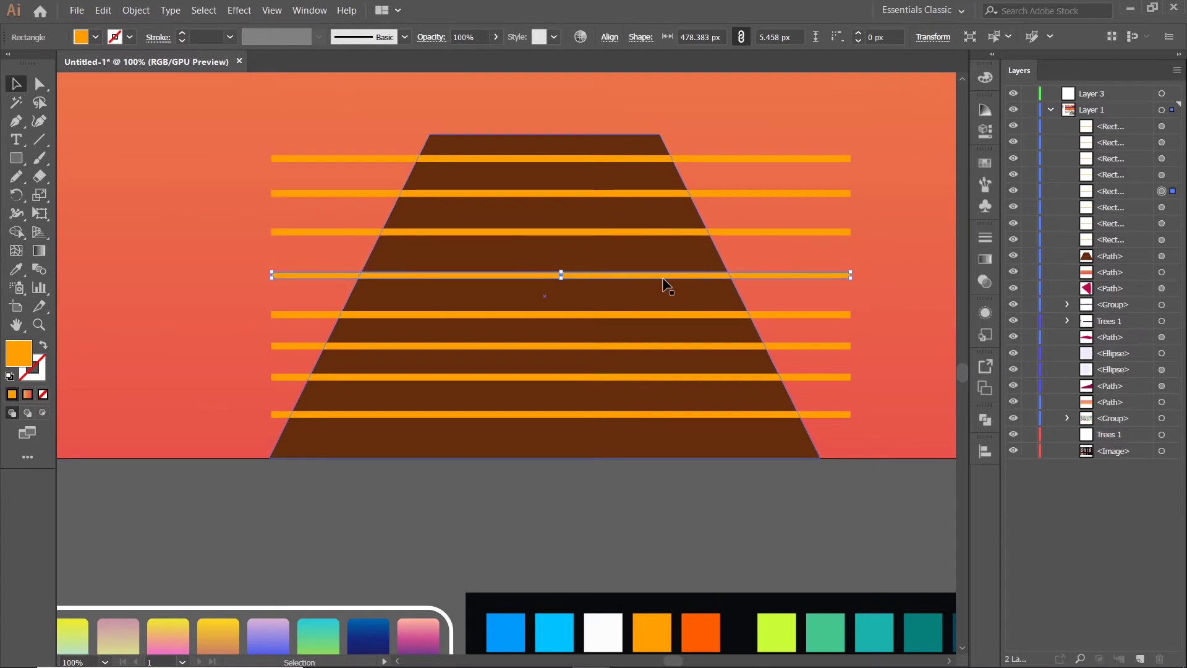
key("Down")
key("Down")
key("Down")
key("Delete")
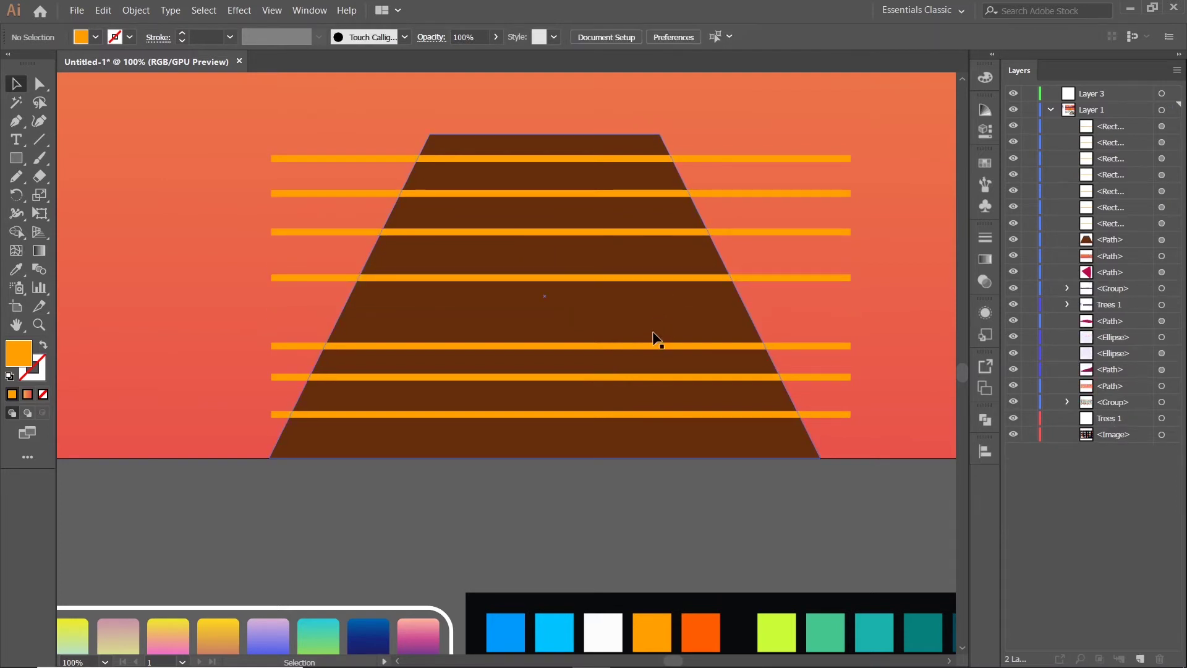
left_click(780, 344)
key("Up")
key("Up")
key("Up")
key("Up")
key("Up")
key("Up")
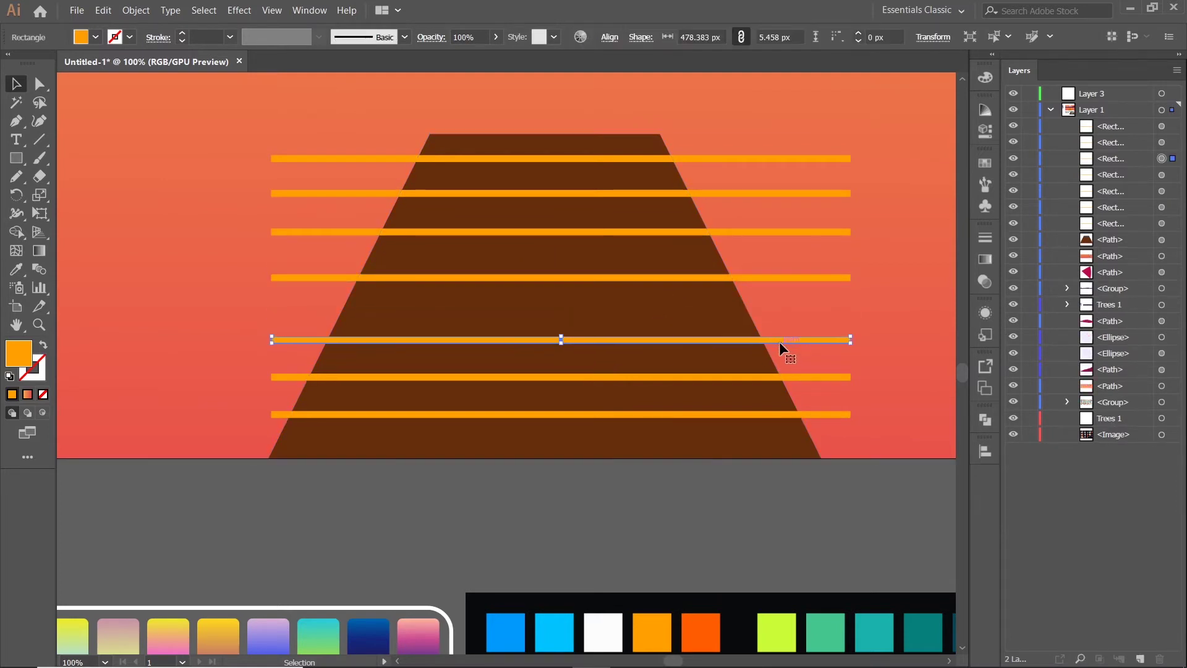
key("Up")
key("Up")
key("Up")
left_click(717, 378)
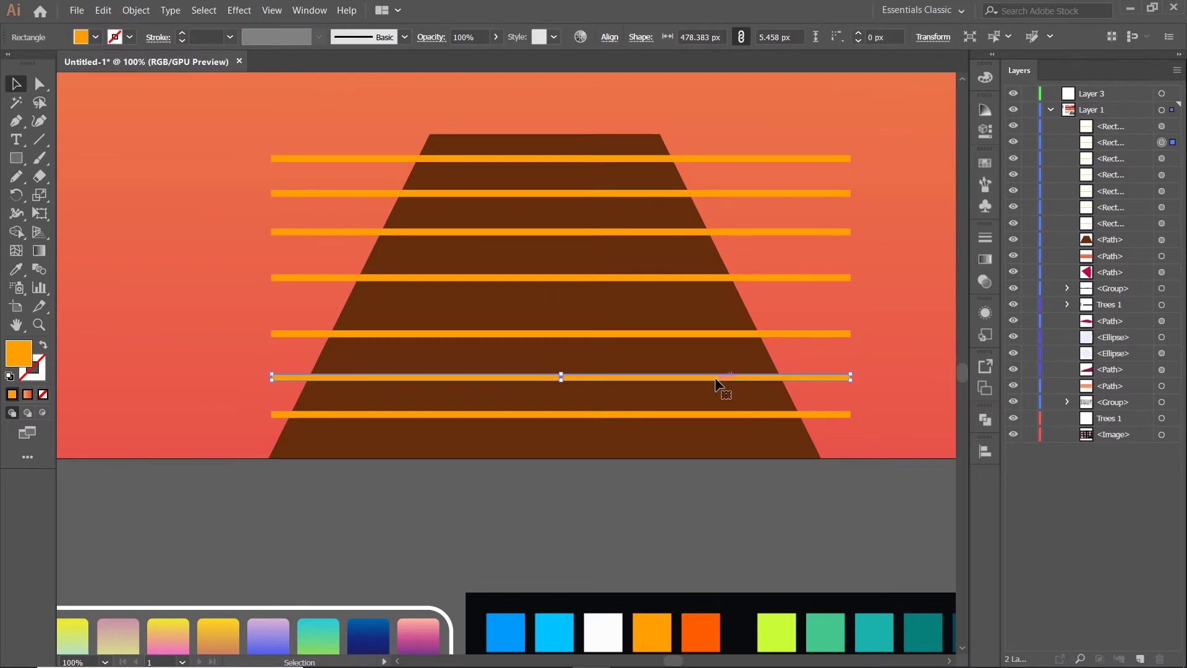
key("Delete")
Step: Nudge the bottom stripe up, raise the second stripe slightly, and leave isolation mode
left_click(668, 414)
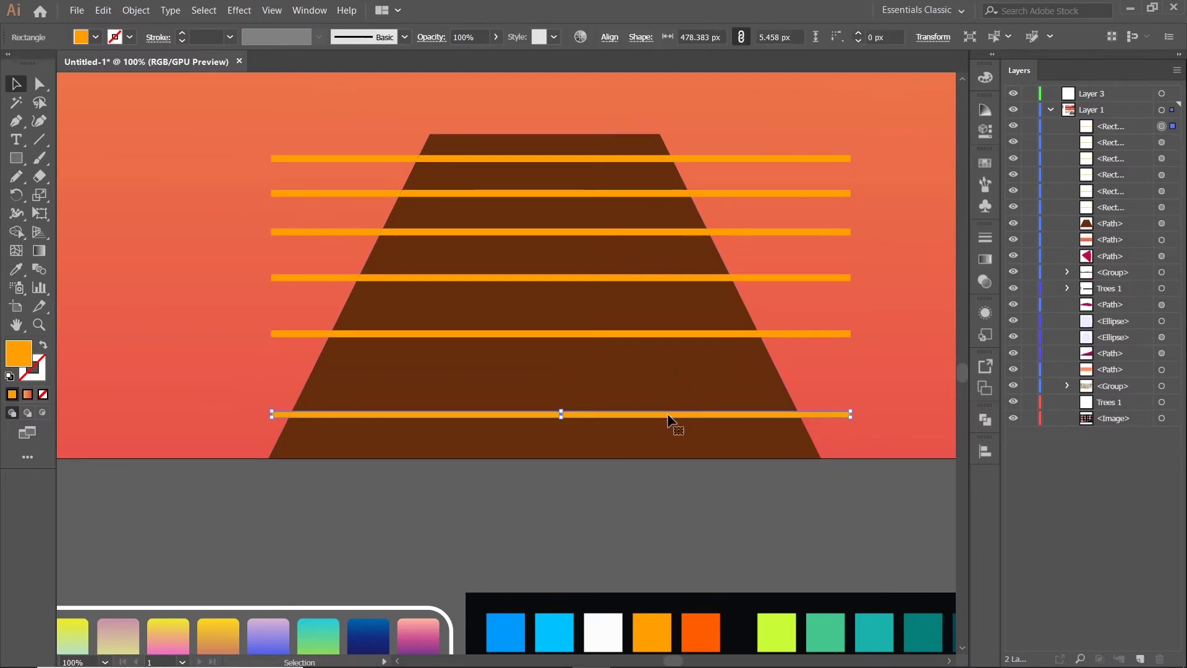
key("Up")
key("Up")
key("Up")
key("Up")
key("Up")
key("Up")
key("Up")
key("Up")
key("Up")
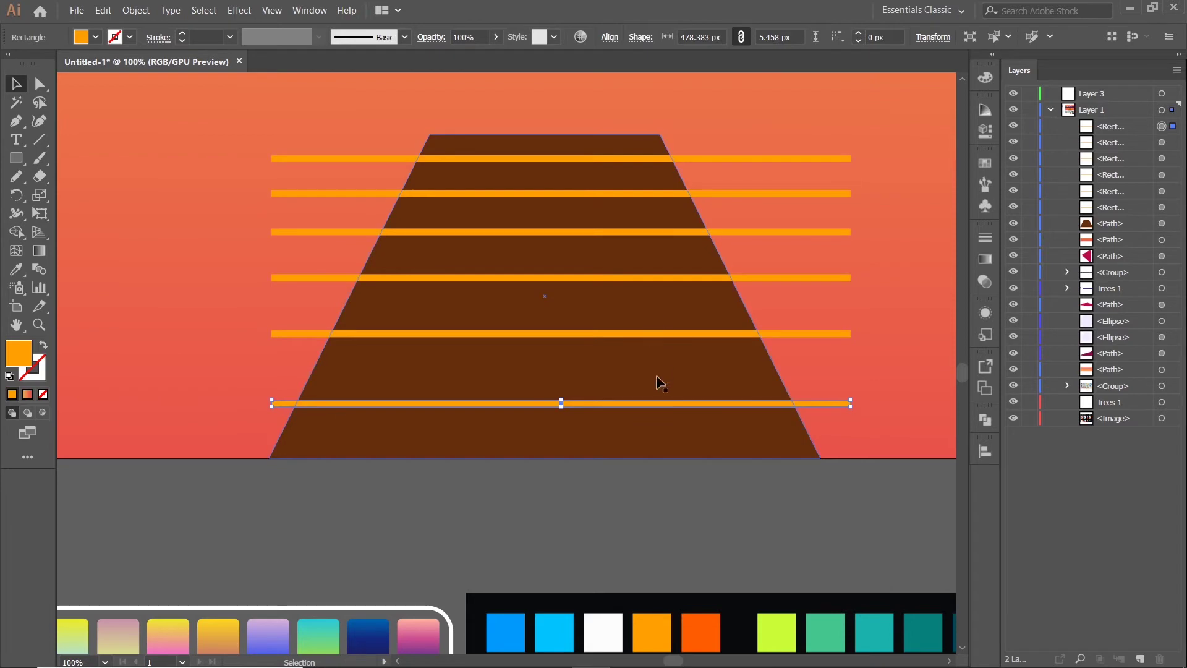
key("ctrl+0")
key("ctrl+1")
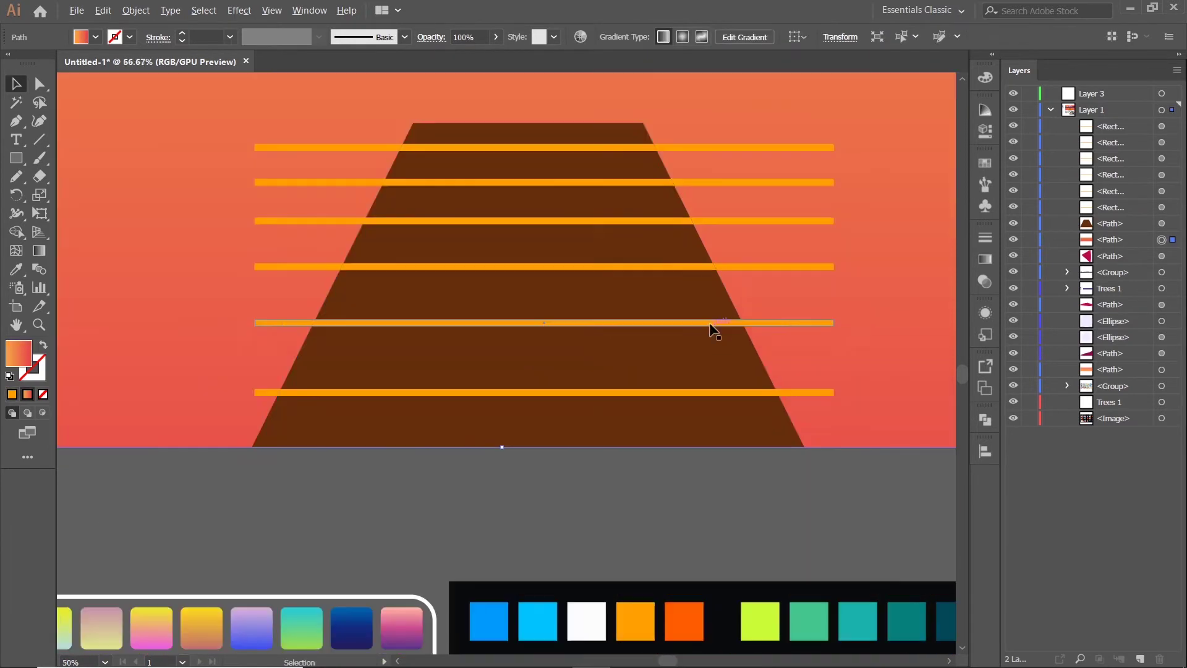
left_click(599, 185)
left_click_drag(599, 184, 599, 181)
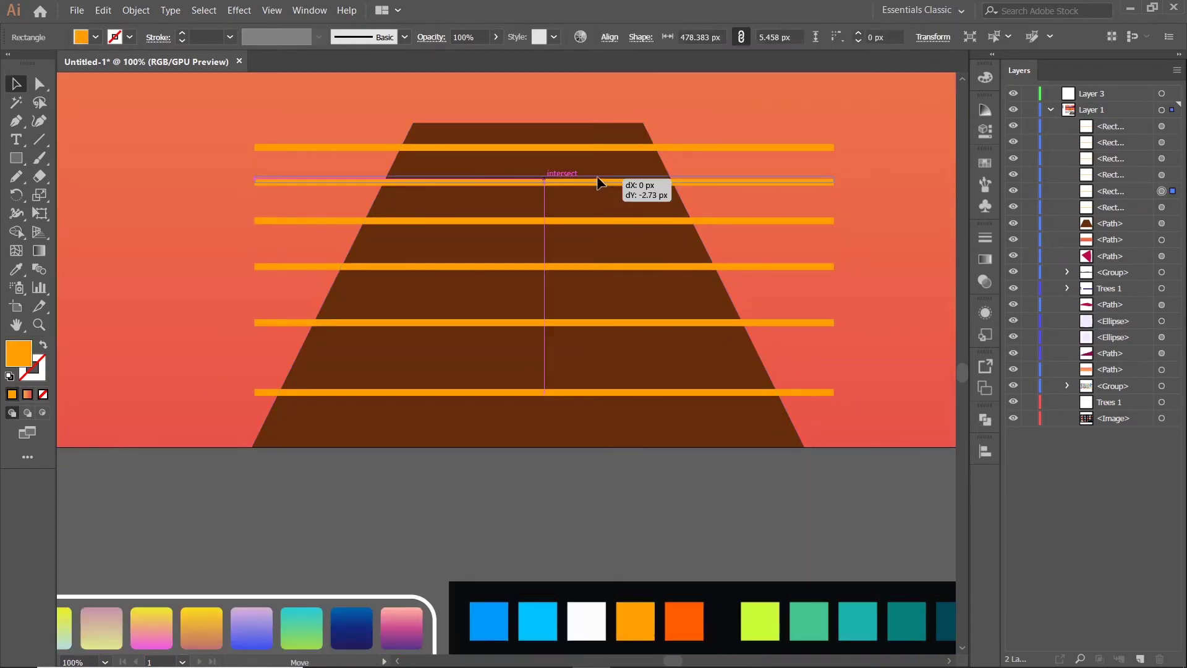
double_click(604, 221)
double_click(524, 481)
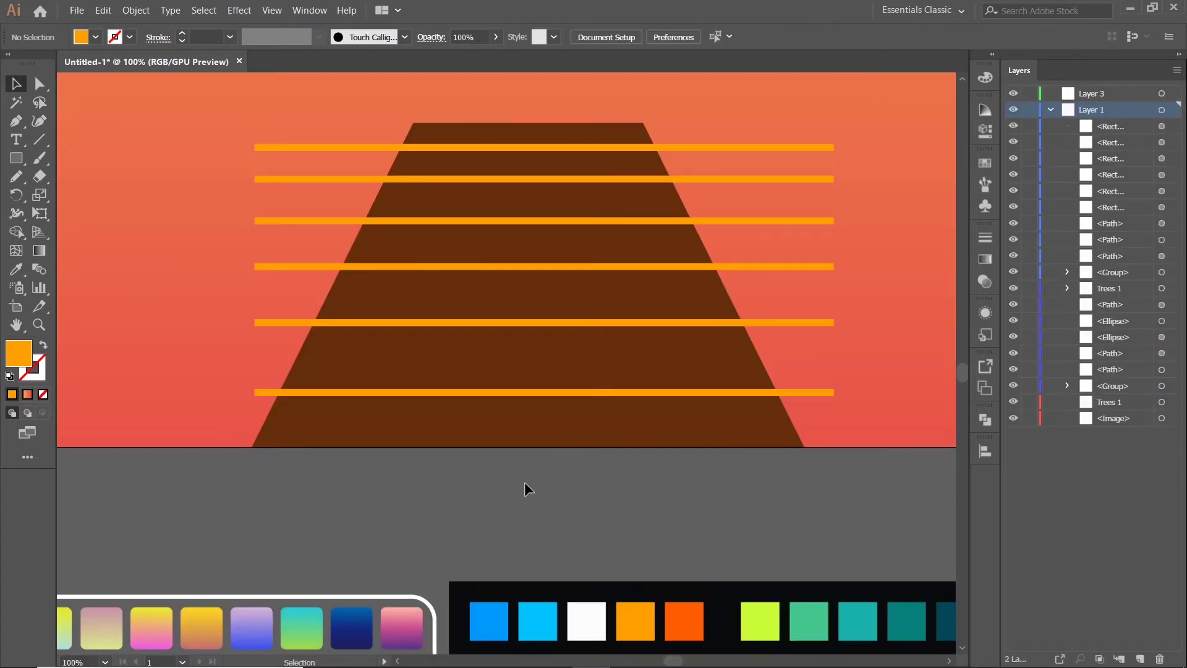
Step: Nudge the third and fourth stripes upward to widen gaps toward the bottom
left_click(599, 177)
left_click(600, 221)
key("Up")
key("Up")
key("Up")
key("Up")
key("Up")
key("Up")
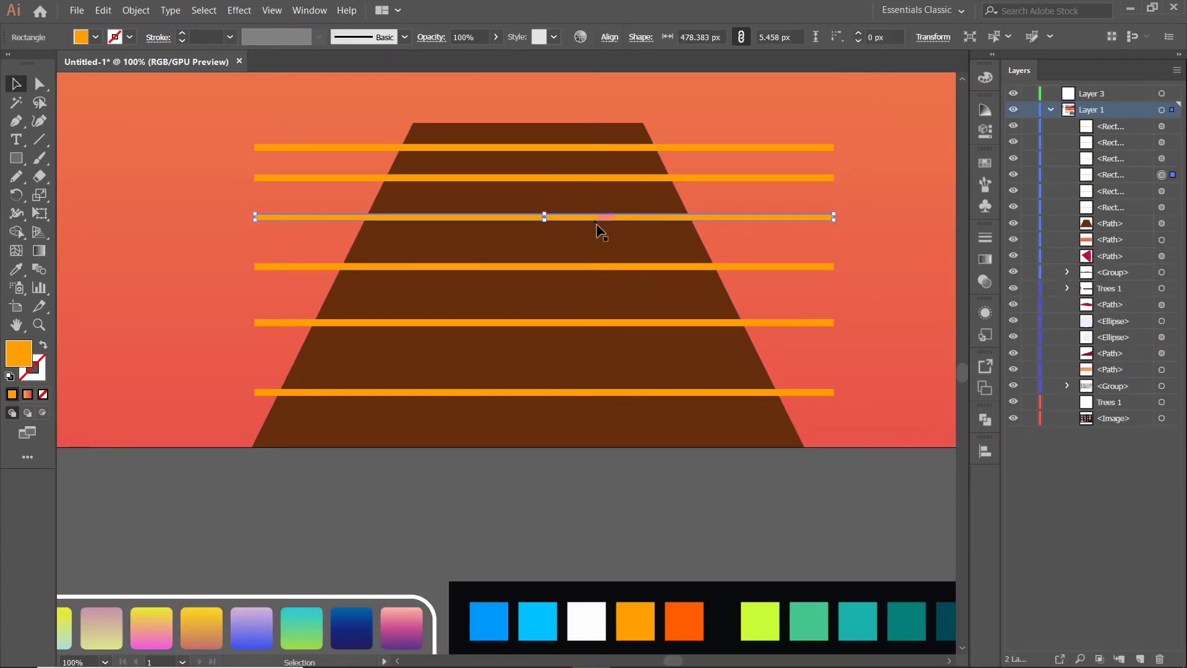
key("Up")
key("Up")
key("Up")
key("Up")
key("Up")
left_click(603, 268)
Step: Nudge the fifth and bottom stripes upward, then Alt-drag a stripe copy near the pier's base
key("Up")
key("Up")
key("Up")
key("Up")
key("Up")
key("Up")
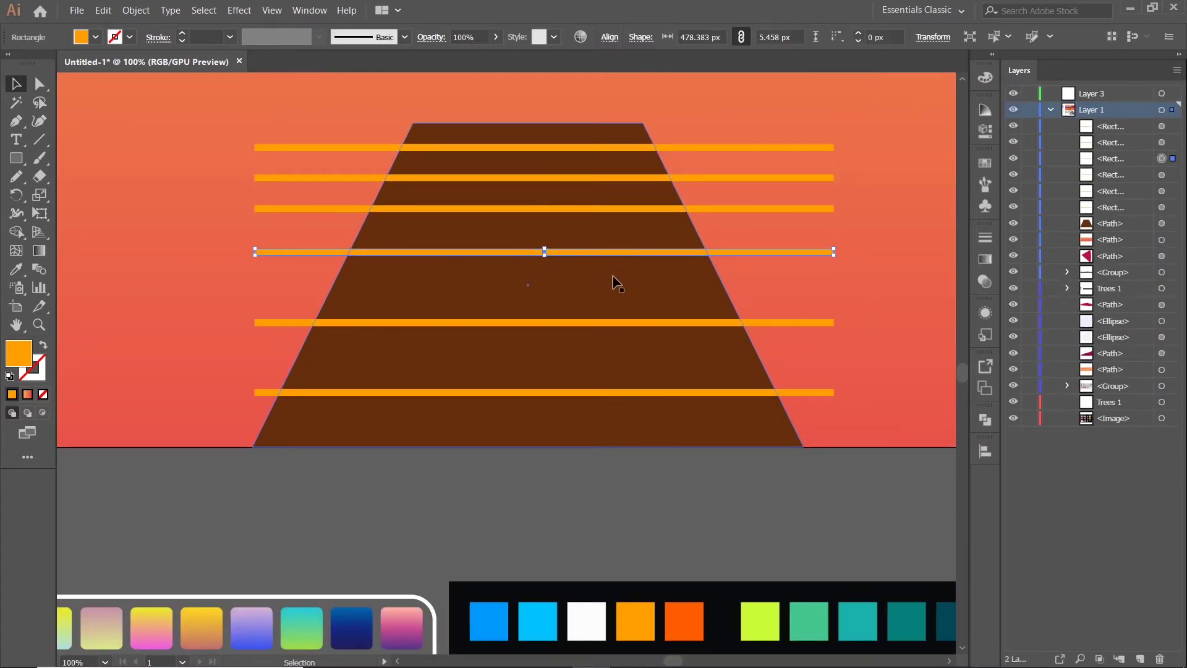
key("Up")
key("Up")
key("Up")
key("Up")
key("Up")
key("Up")
left_click(607, 323)
key("Up")
key("Up")
key("Up")
key("Up")
key("Up")
key("Up")
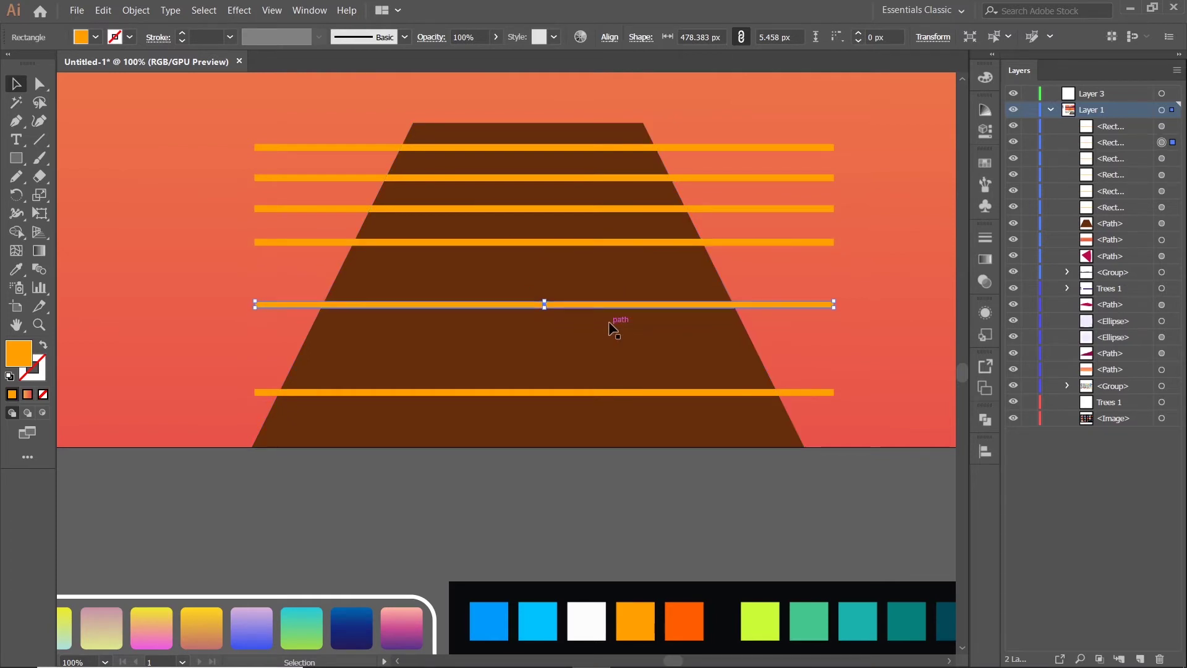
key("Up")
key("Up")
key("Up")
key("Up")
key("Up")
key("Up")
left_click(614, 393)
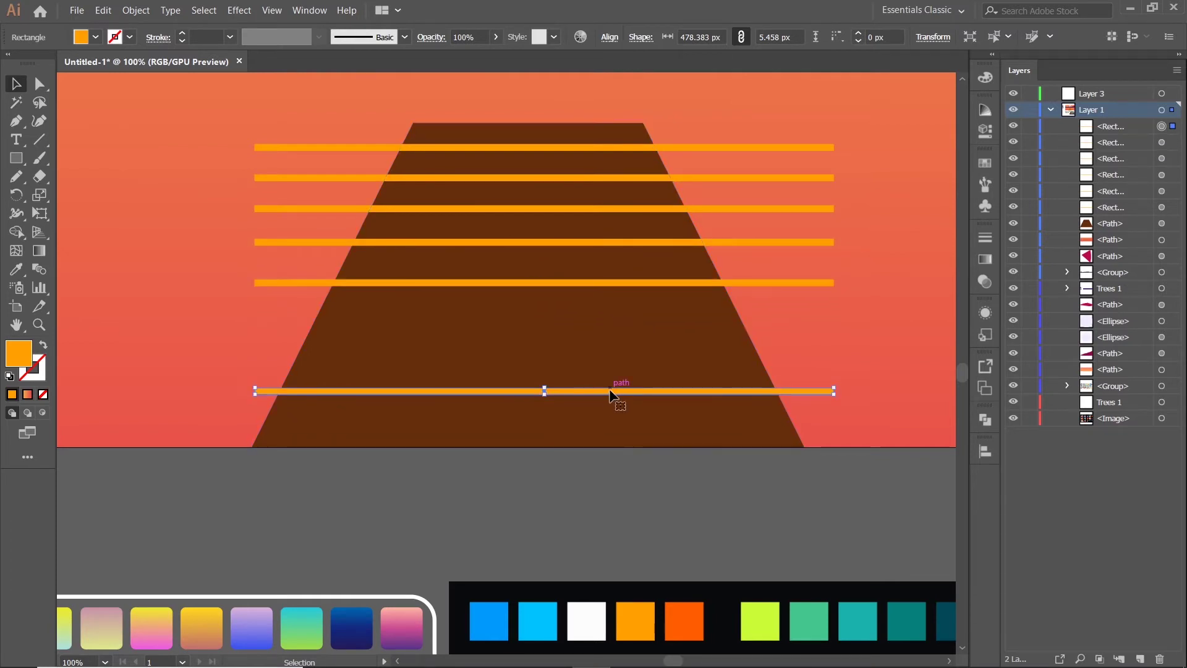
key("Up")
key("Up")
key("Up")
key("Up")
key("Up")
key("Up")
key("Up")
key("Up")
key("Up")
key("Up")
key("Up")
key("Up")
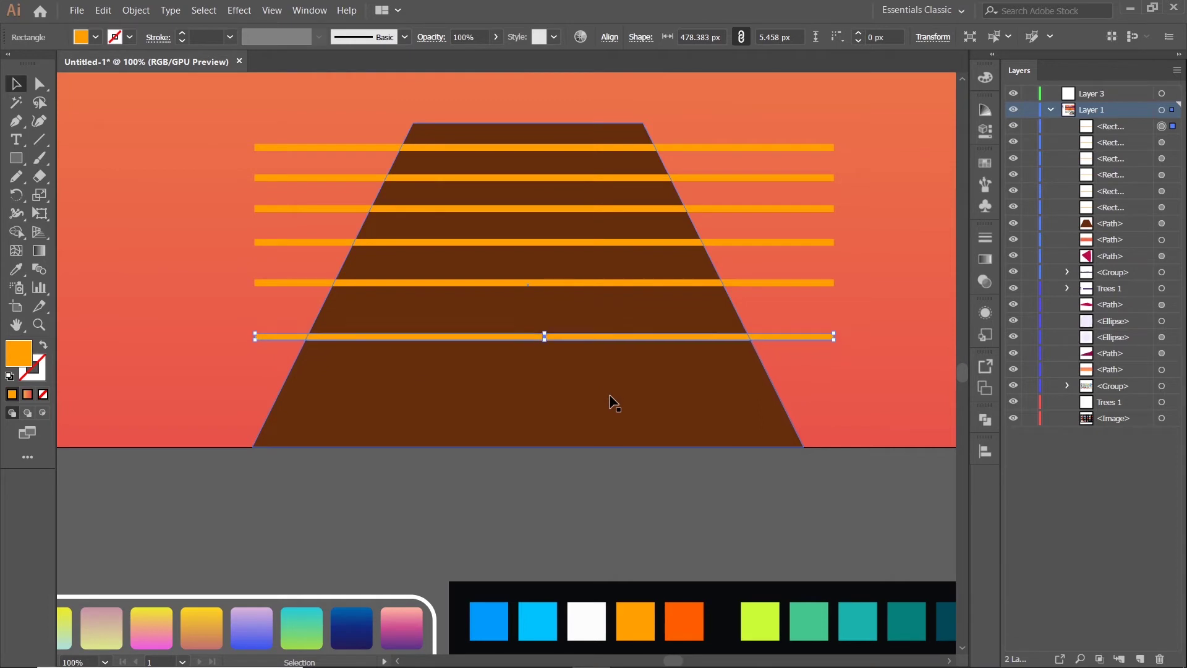
key("Up")
key("Up")
key("Up")
left_click_drag(781, 331, 785, 390)
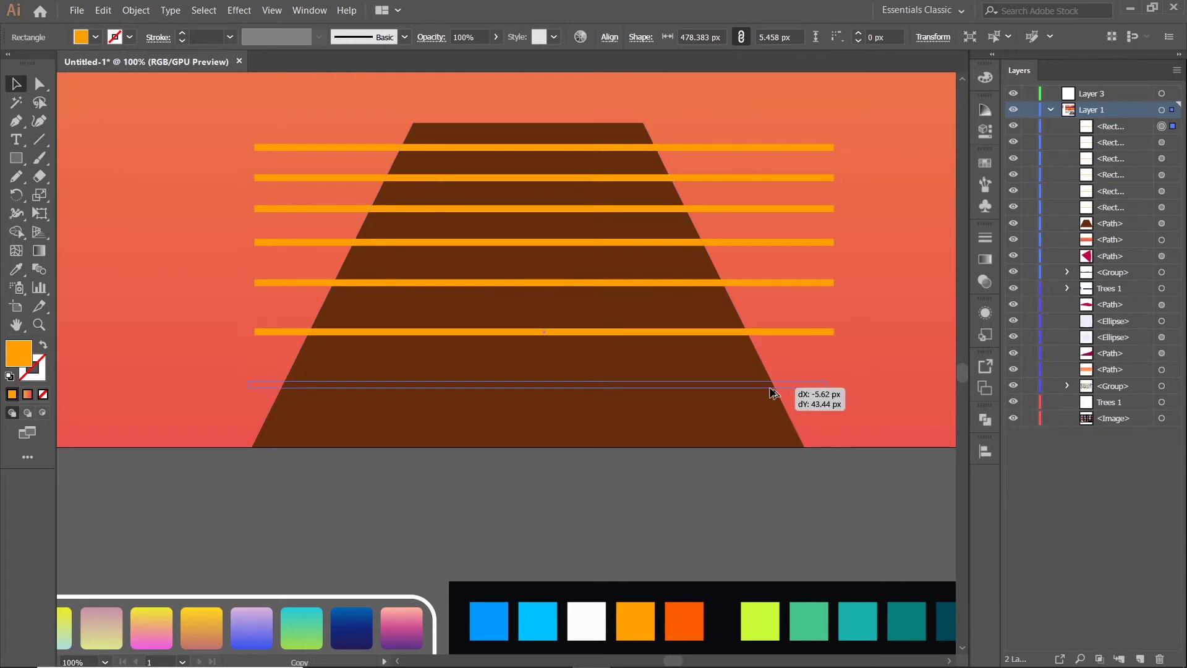
Step: Select all six orange stripes and group them
left_click(861, 342)
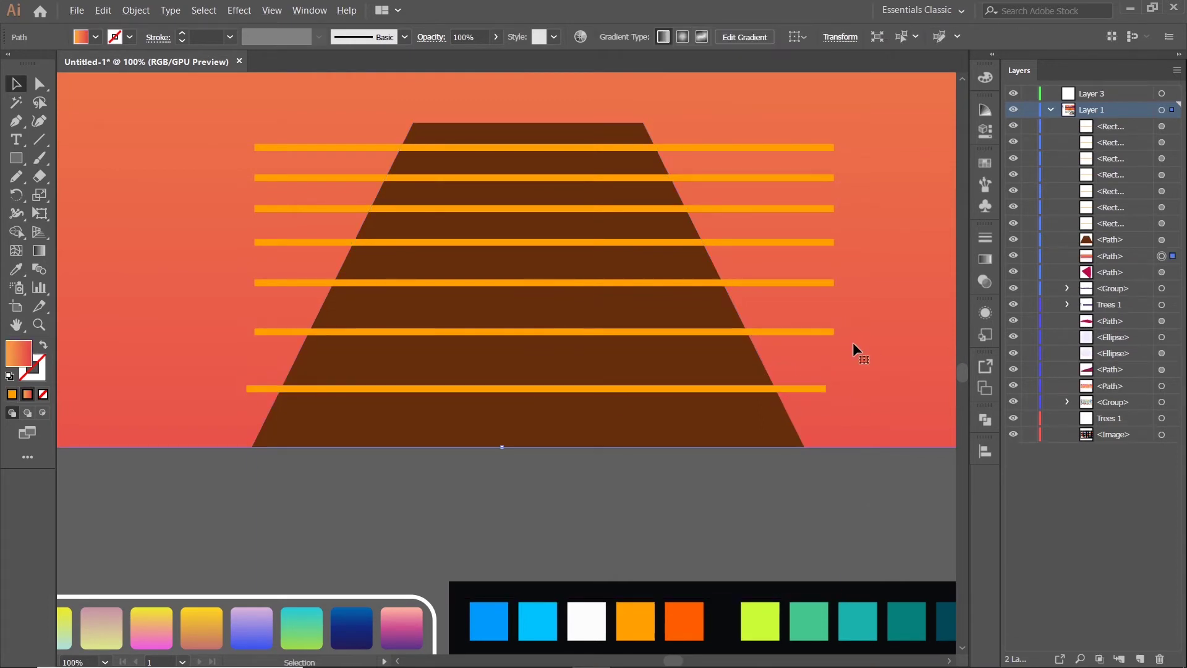
scroll(854, 299, "down", 1)
scroll(829, 247, "up", 1)
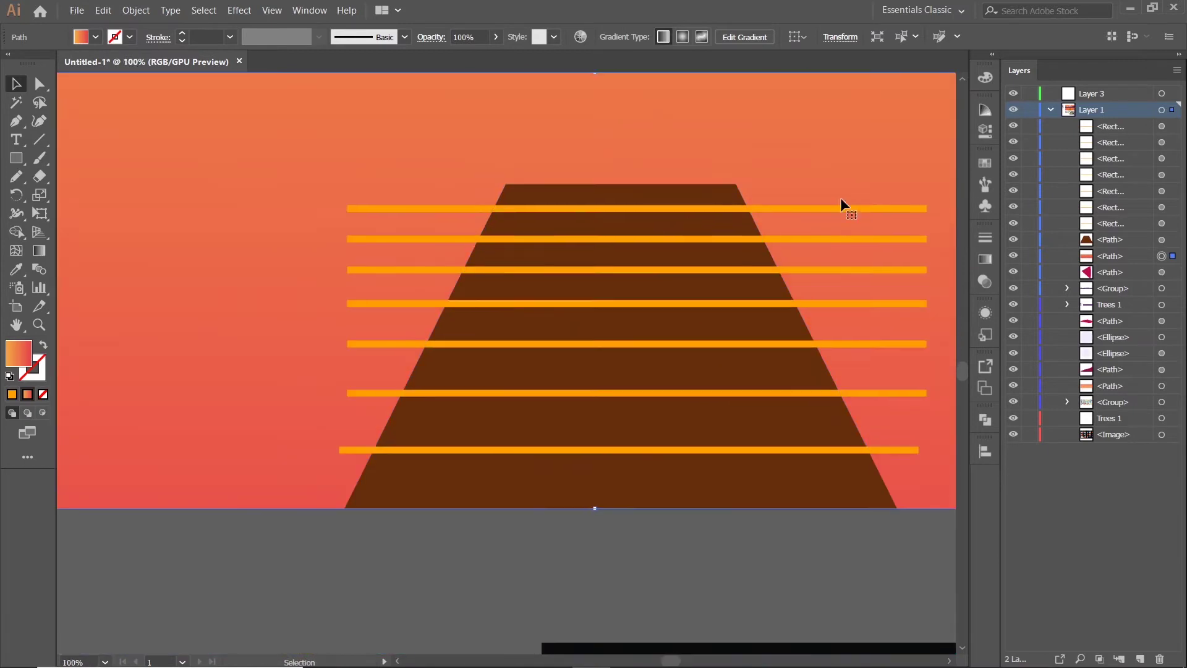
left_click(842, 208)
left_click(847, 240, "shift")
left_click(850, 269, "shift")
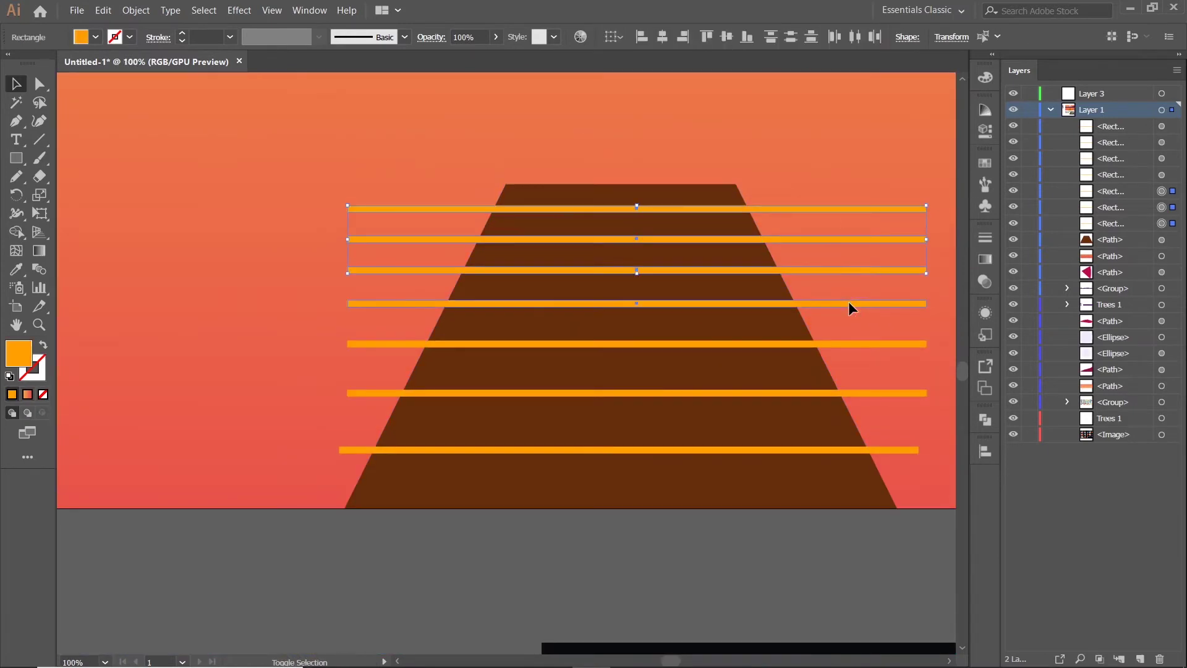
left_click(848, 303, "shift")
left_click(872, 343, "shift")
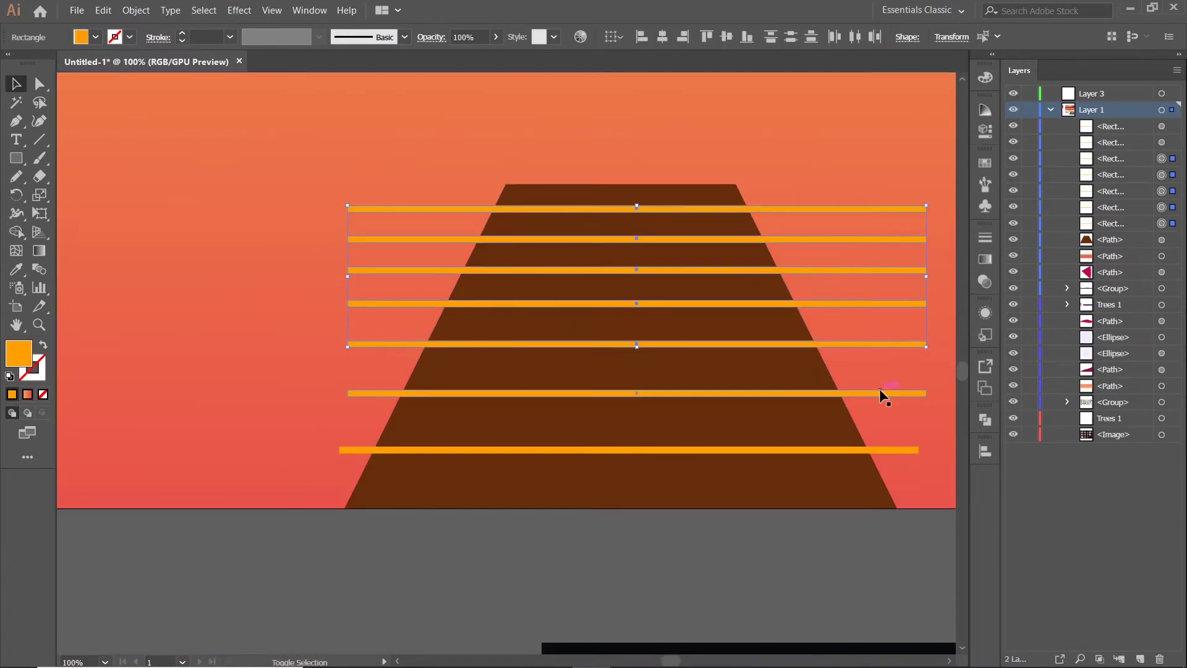
left_click(891, 450, "shift")
right_click(892, 449)
left_click(933, 267)
Step: Subtract the stripe group from the brown pier with Pathfinder Minus Front
left_click(806, 482, "shift")
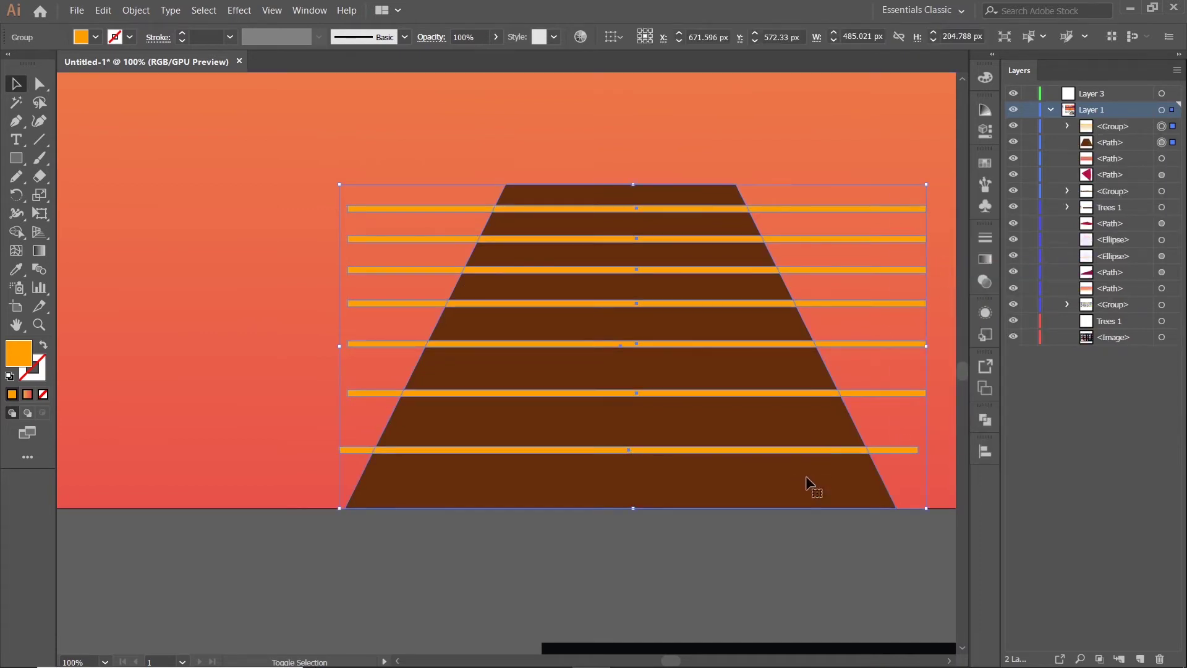
left_click(986, 419)
left_click(836, 496)
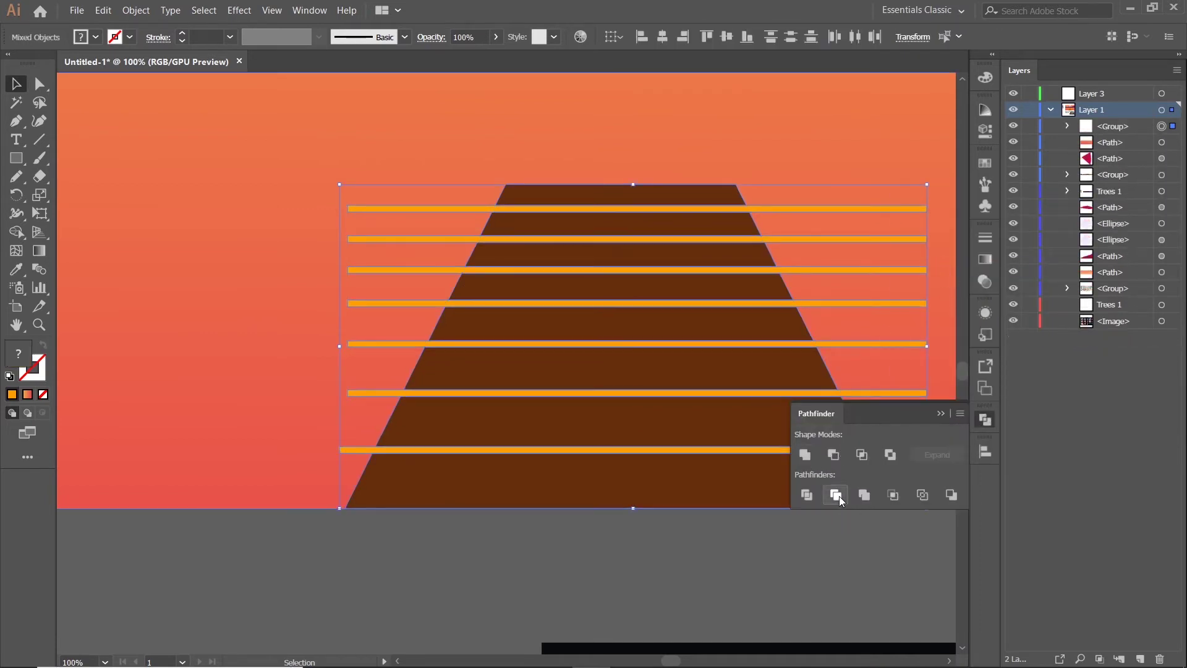
left_click(834, 456)
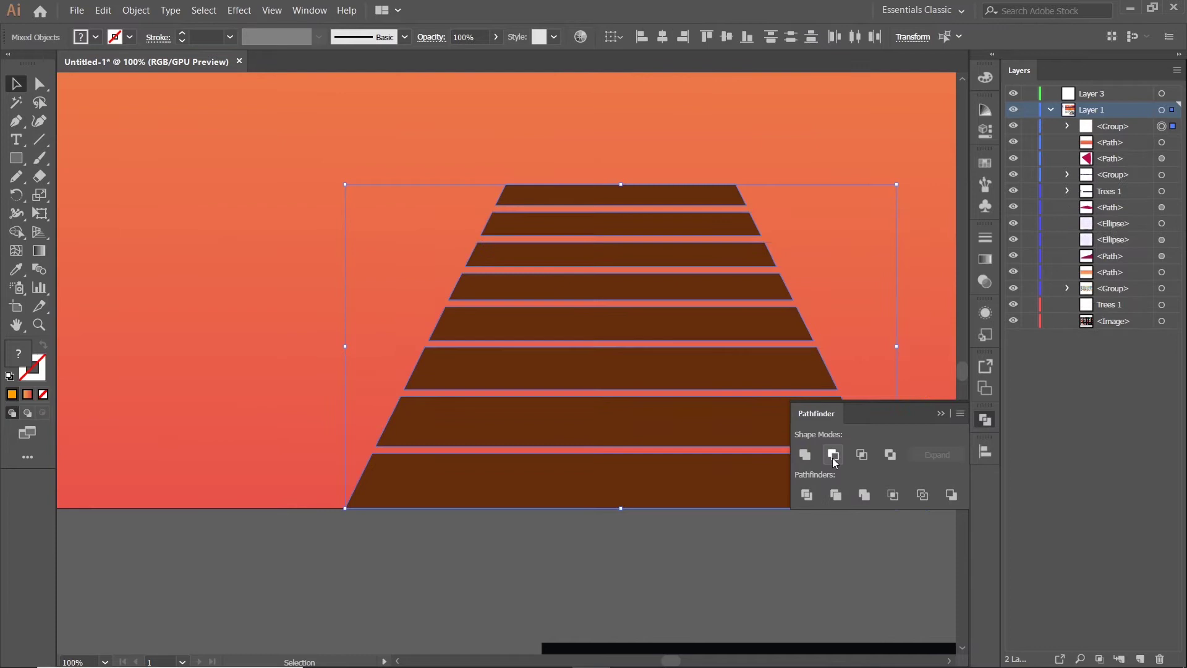
left_click(932, 412)
scroll(512, 328, "down", 2)
Step: Undo the plank cut, select the stripe group with the brown pier, and switch to Shape Builder
key("ctrl+minus")
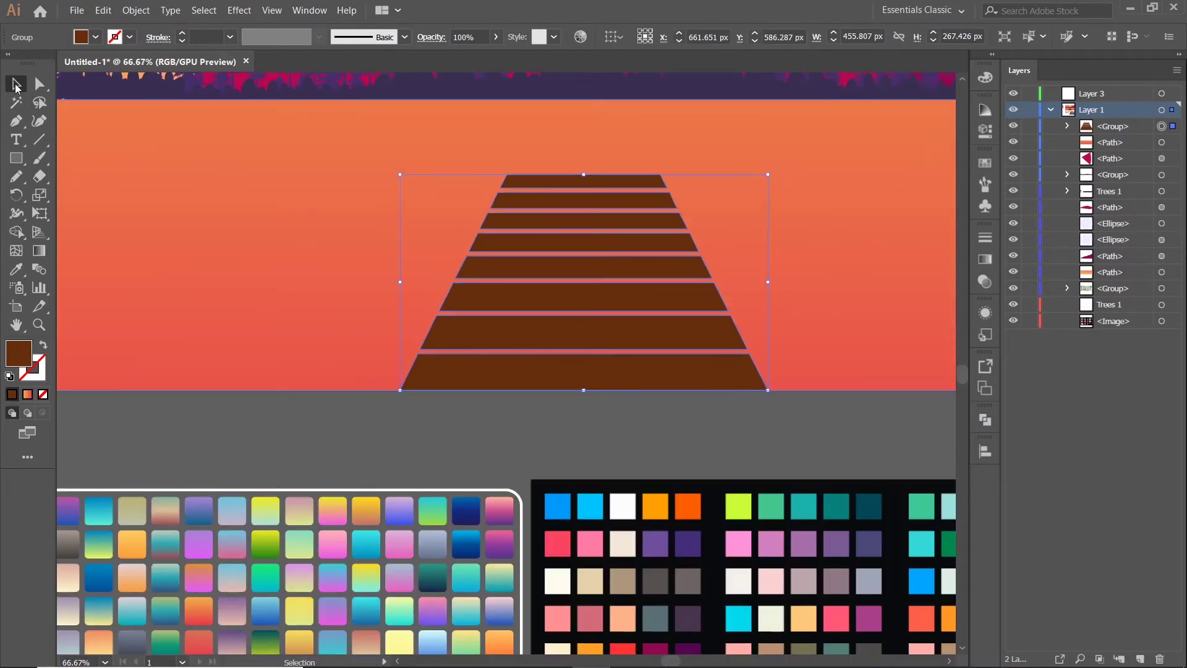
left_click(320, 426)
key("ctrl+minus")
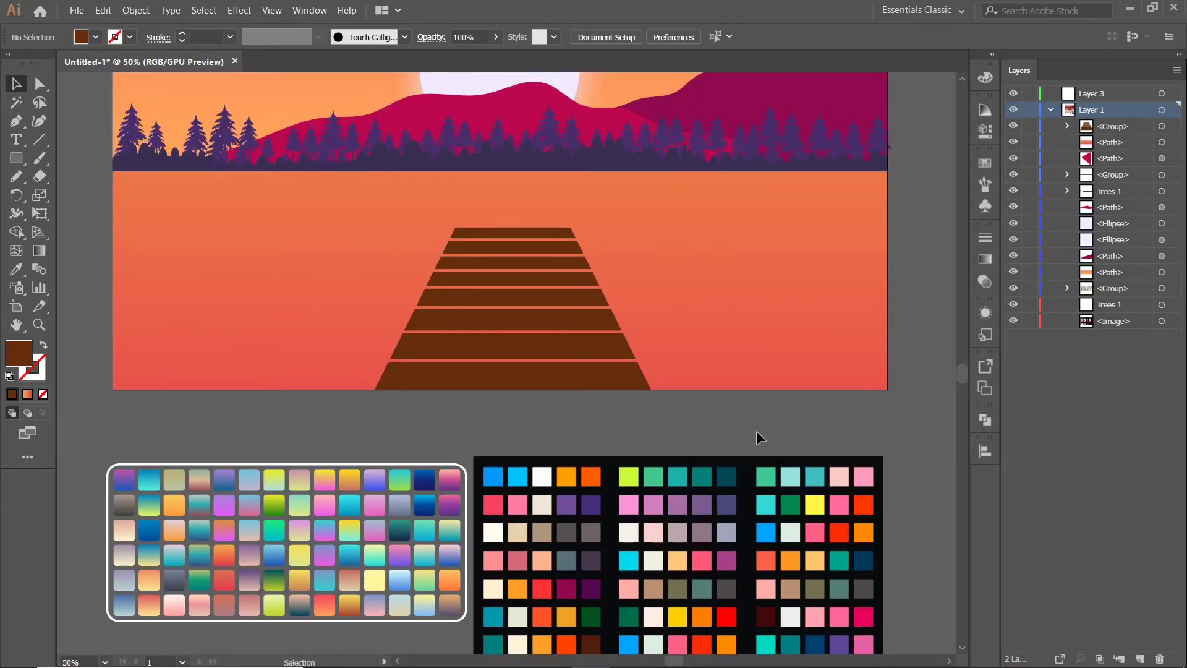
key("ctrl+a")
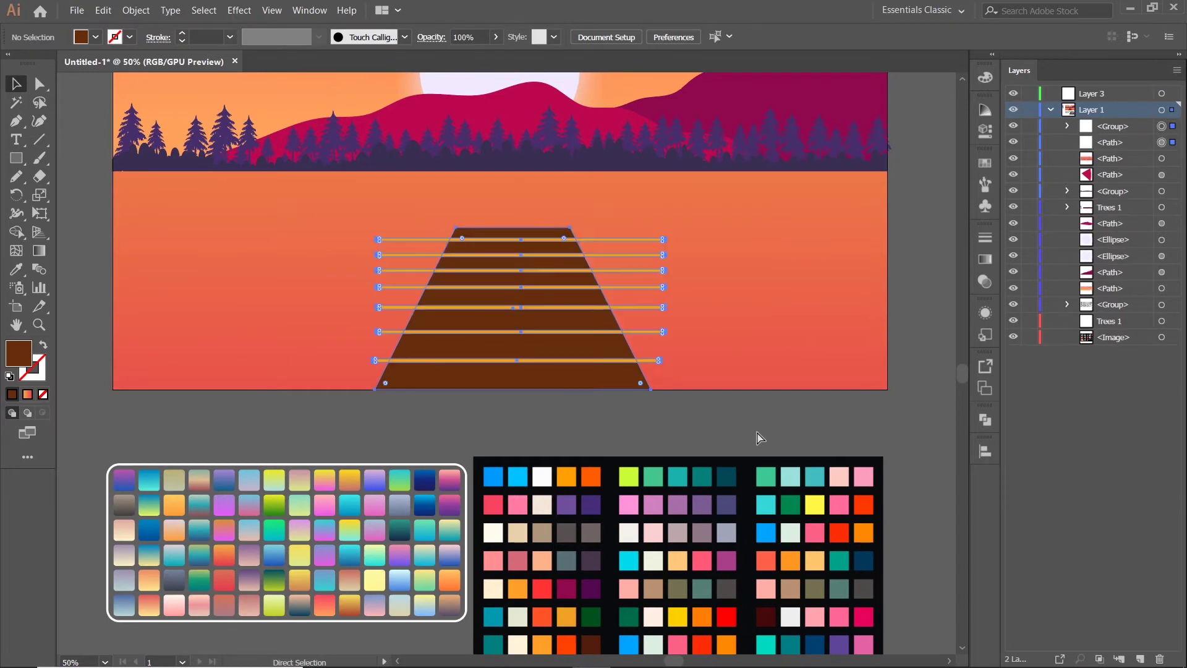
scroll(585, 409, "up", 2)
left_click(716, 311)
scroll(740, 388, "down", 1)
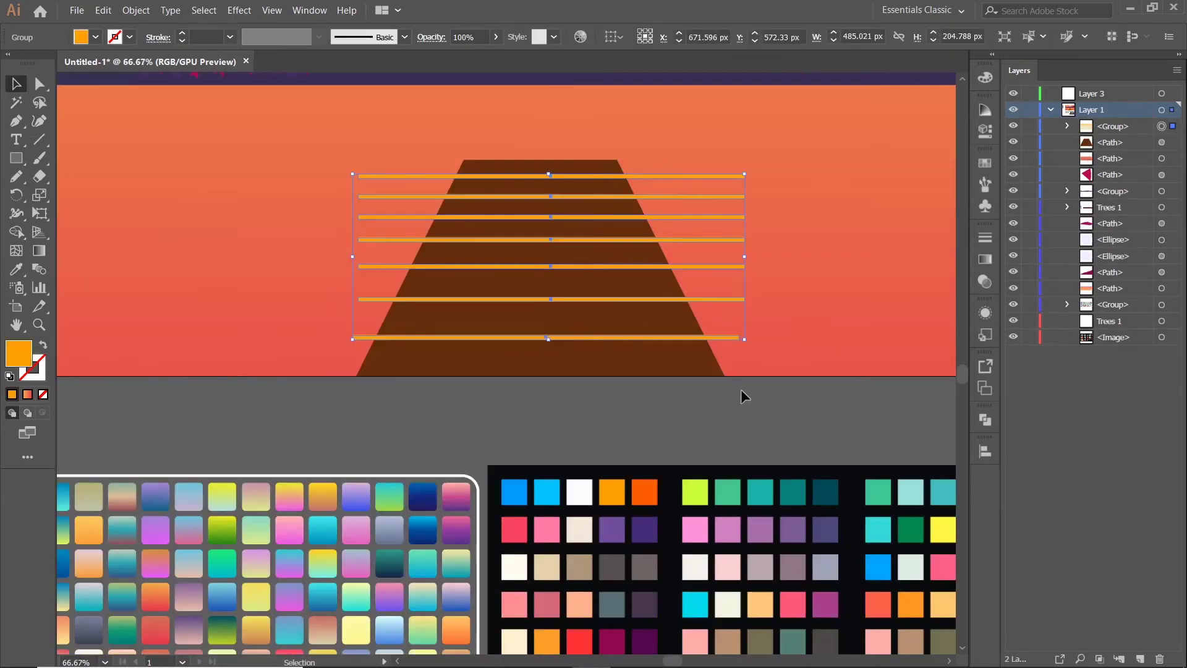
left_click(682, 370, "shift")
left_click(21, 237)
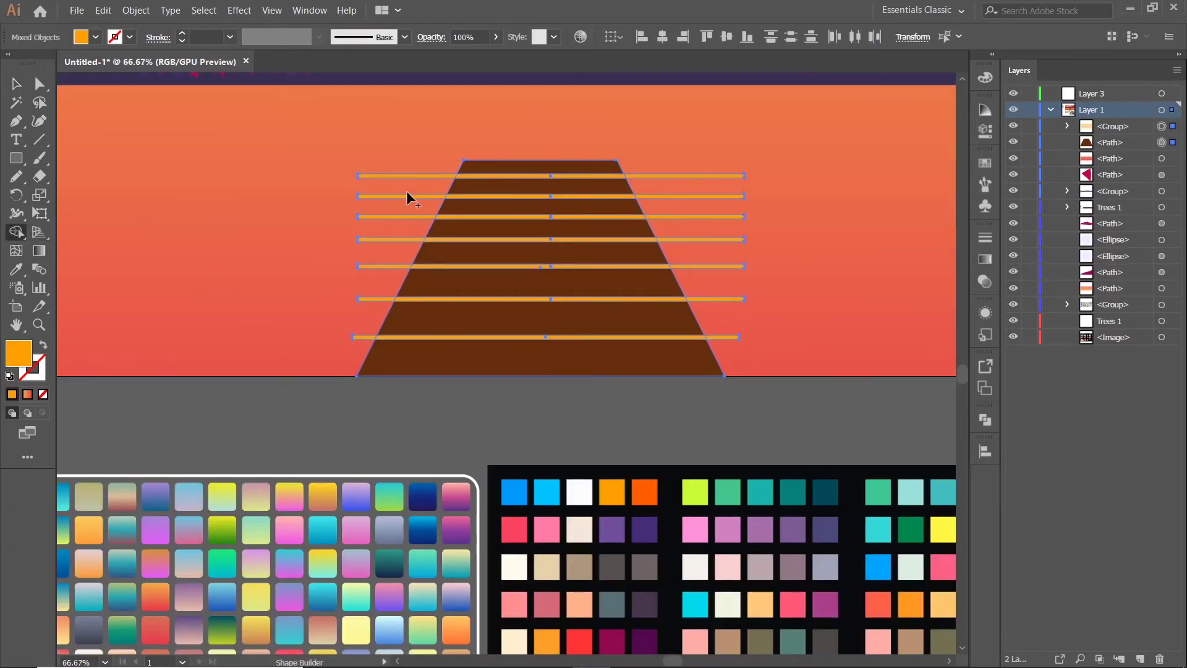
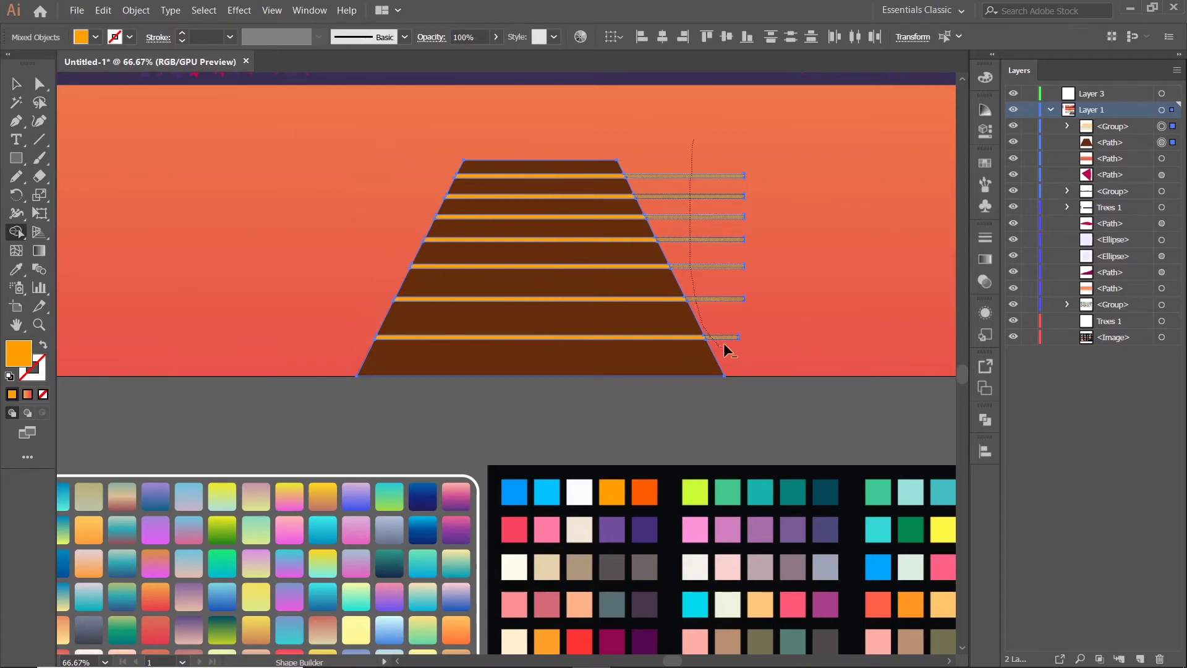
Step: Trim the plank lines where they extend past the pier's edges with Shape Builder
left_click_drag(725, 345, 726, 352)
key("v")
left_click(550, 379)
scroll(550, 379, "up", 1)
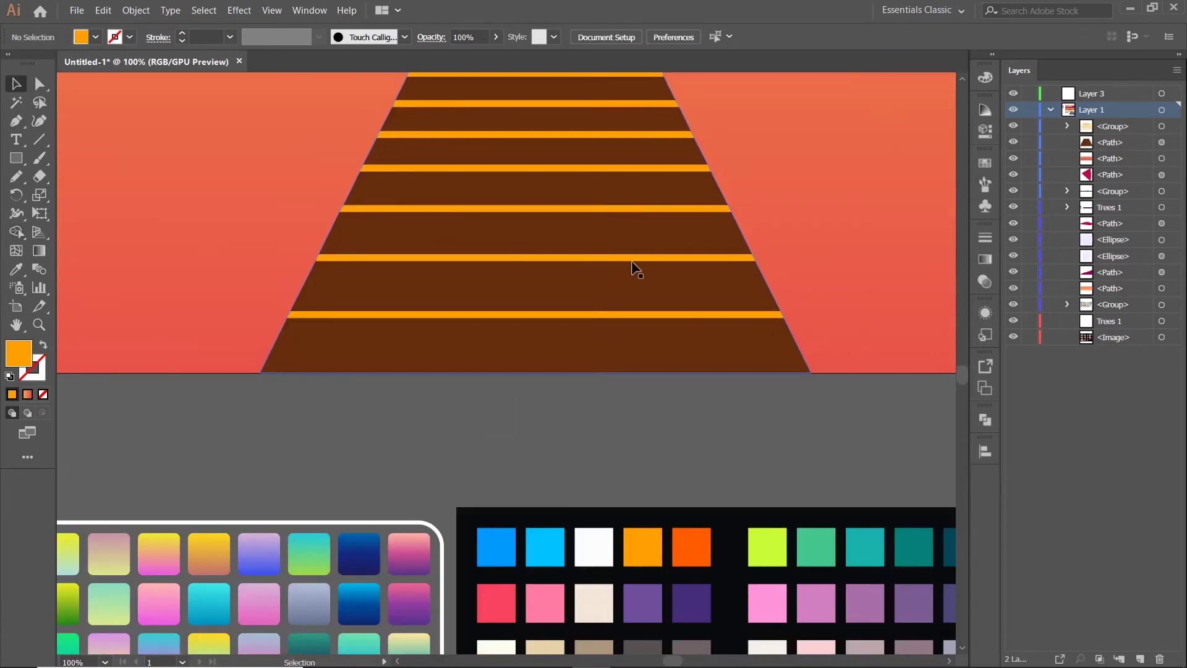
Step: Give the plank lines the deck's brown, then darken R and G for a deeper brown
left_click(631, 258)
key("i")
left_click(624, 220)
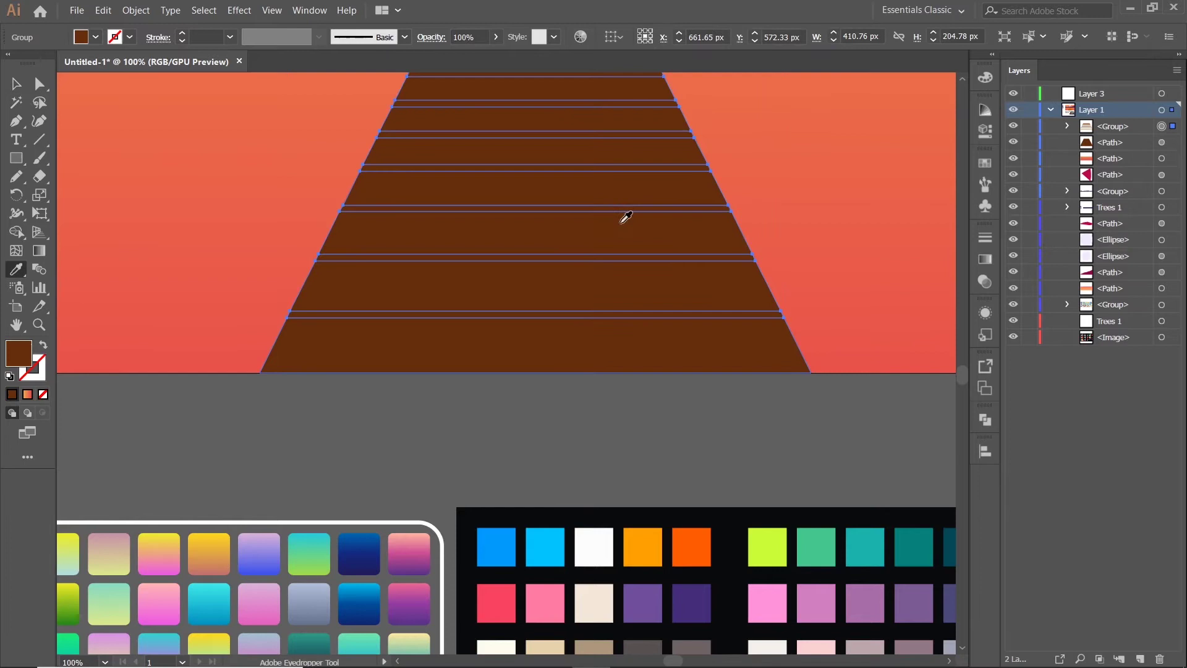
left_click(986, 78)
left_click(862, 102)
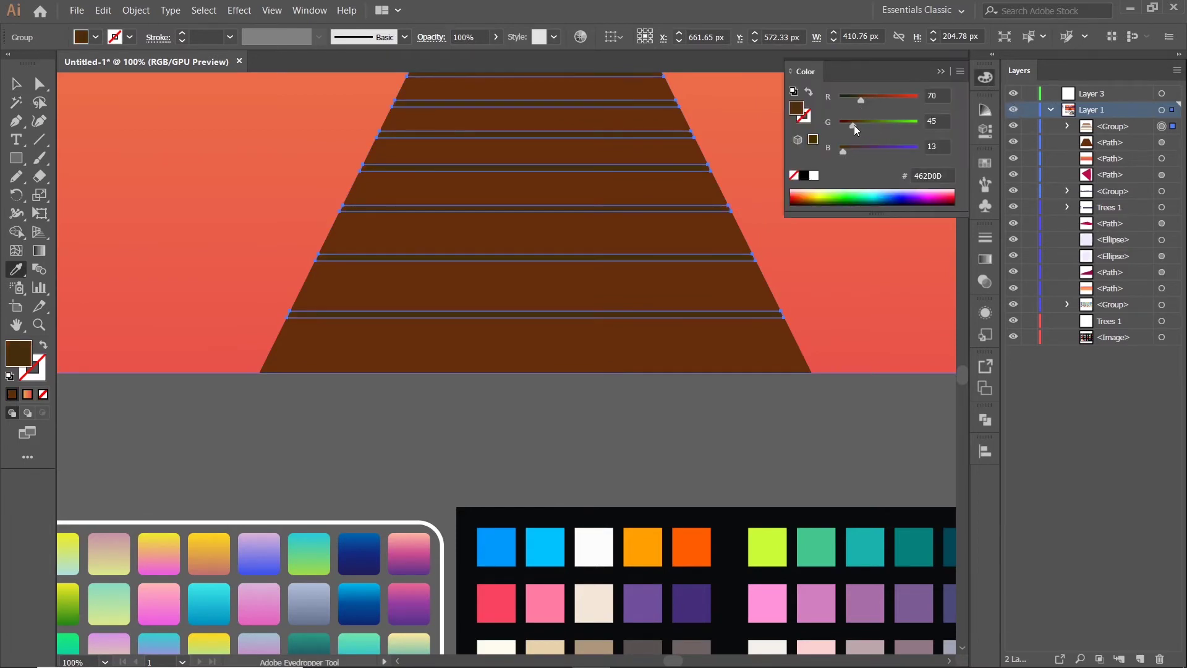
left_click_drag(854, 128, 849, 127)
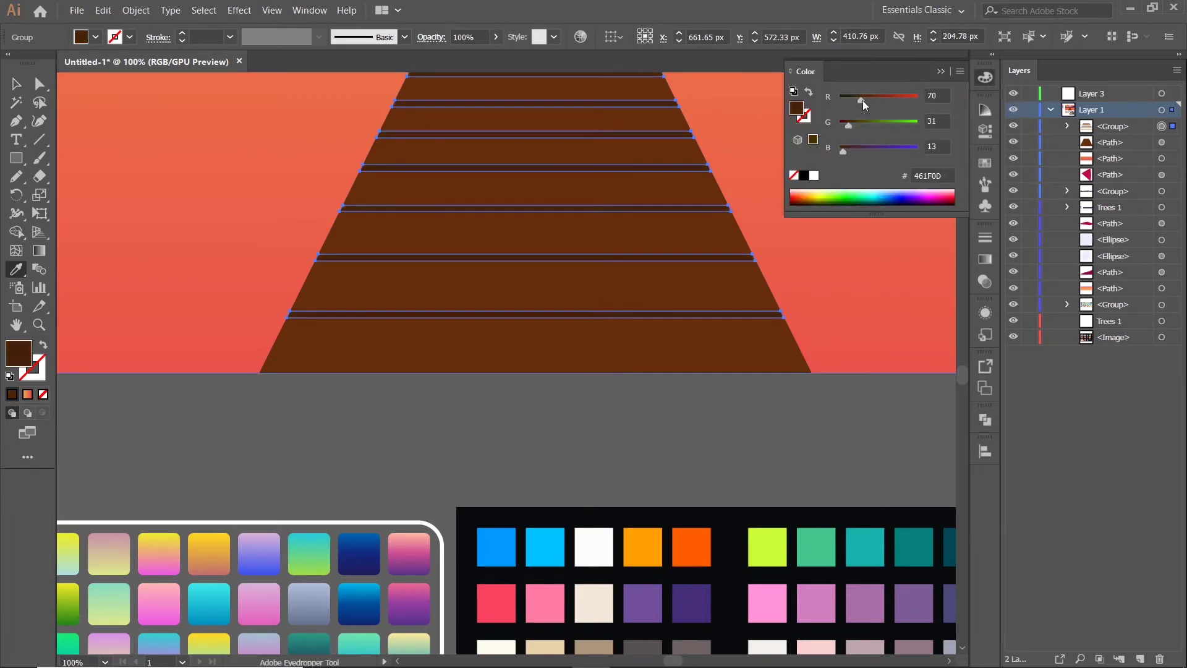
left_click(19, 88)
left_click(462, 428)
scroll(461, 428, "down", 1)
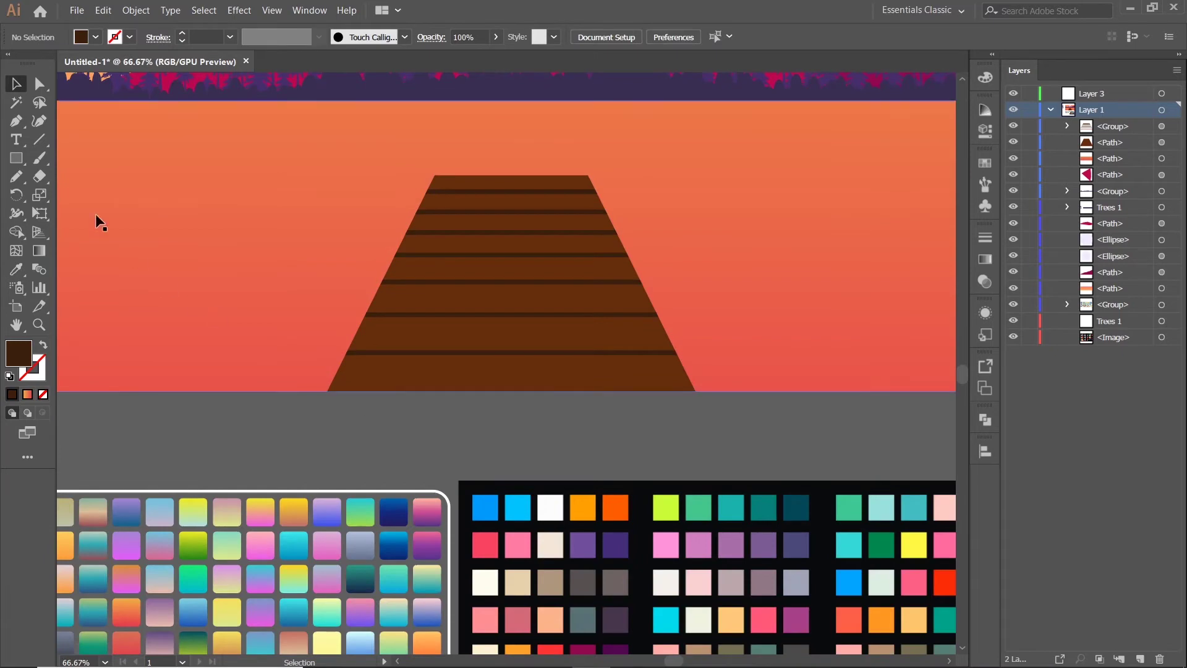
key("ctrl+minus")
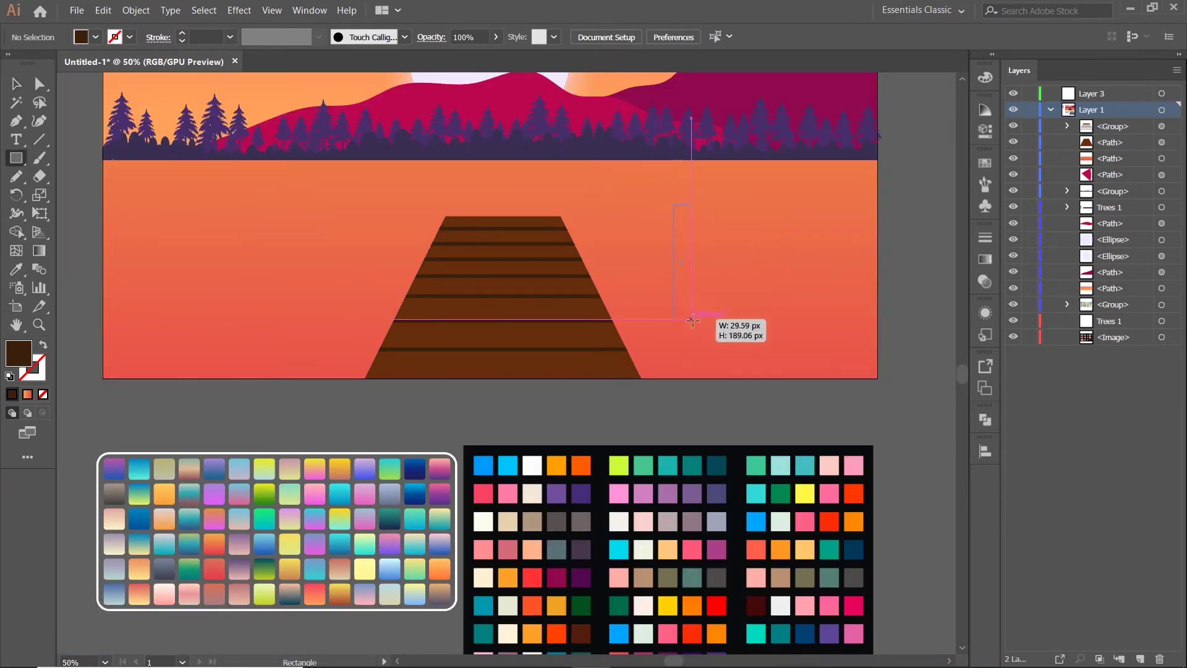
Step: Draw a tall post rectangle beside the pier's right edge and group the deck with its plank lines
left_click_drag(674, 205, 694, 339)
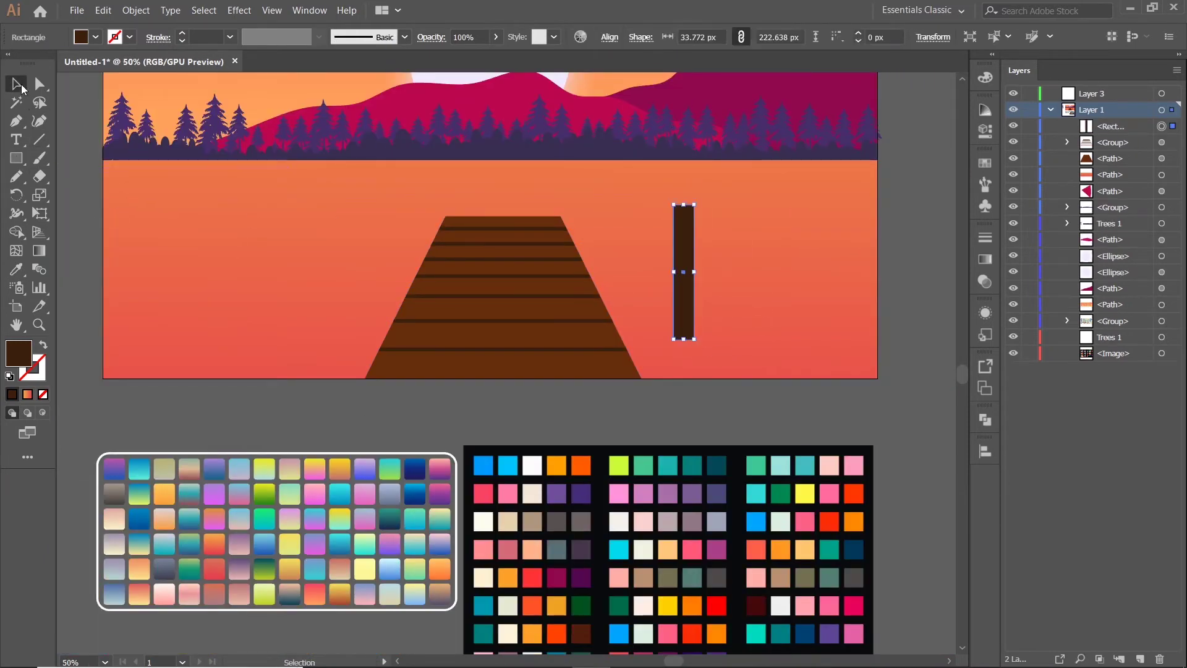
scroll(680, 393, "up", 1)
left_click_drag(681, 205, 599, 219)
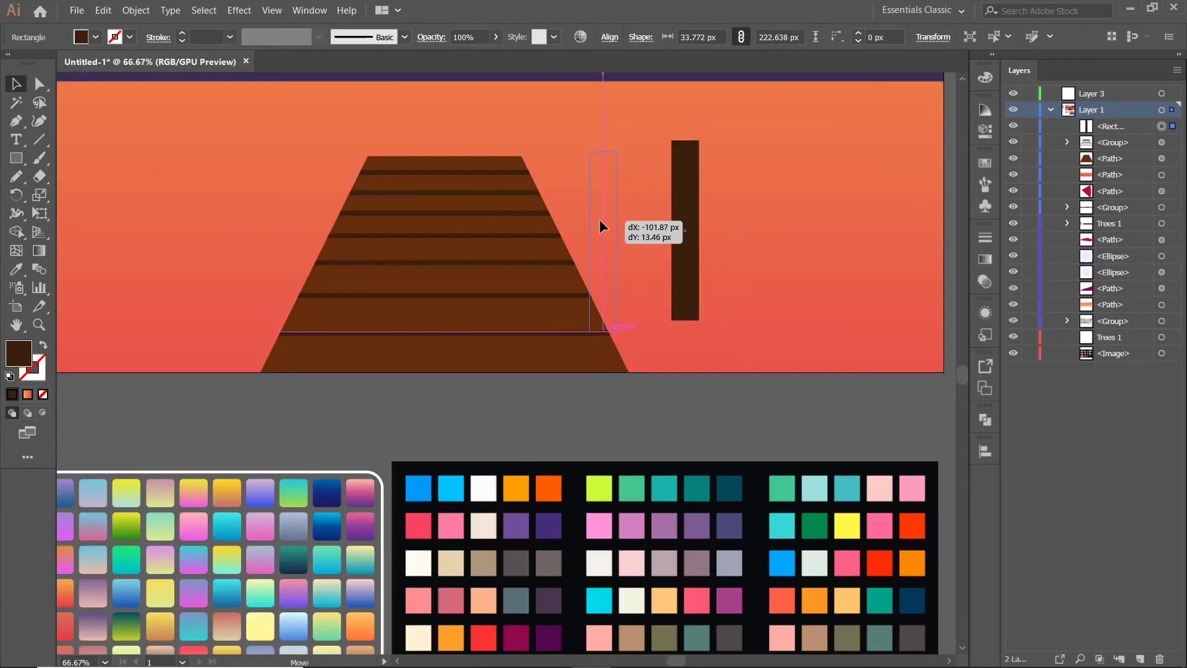
left_click(451, 339)
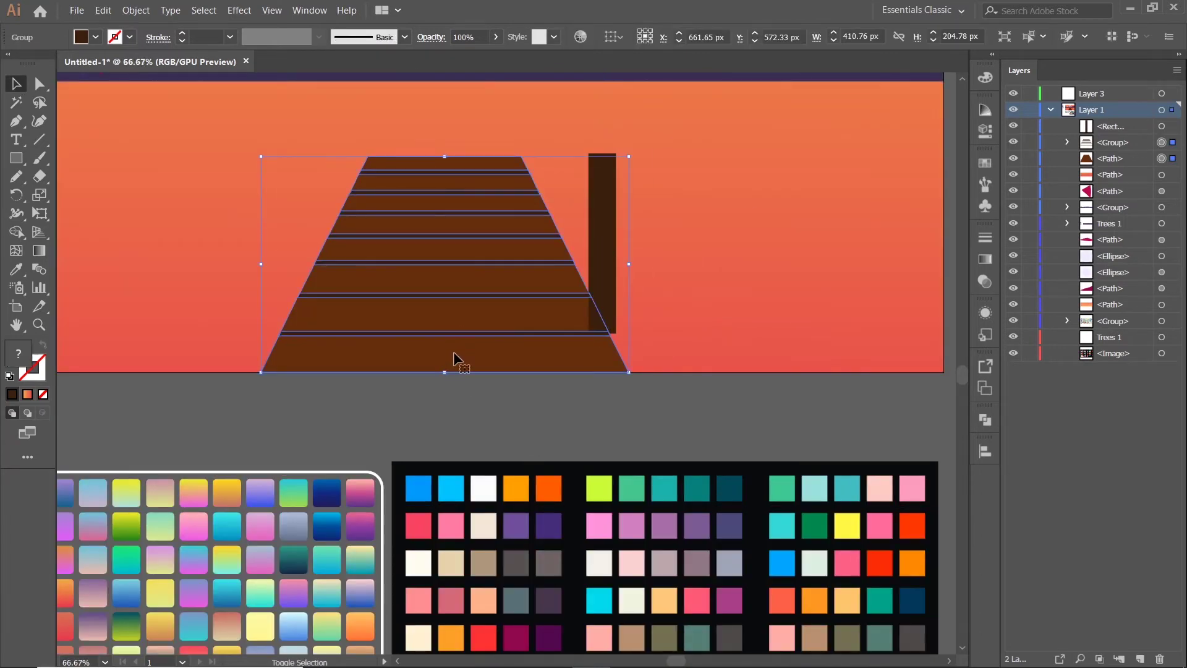
right_click(455, 353)
left_click(513, 434)
Step: Reorder the post in the Layers panel and lower it so its base sits further down
left_click(603, 247)
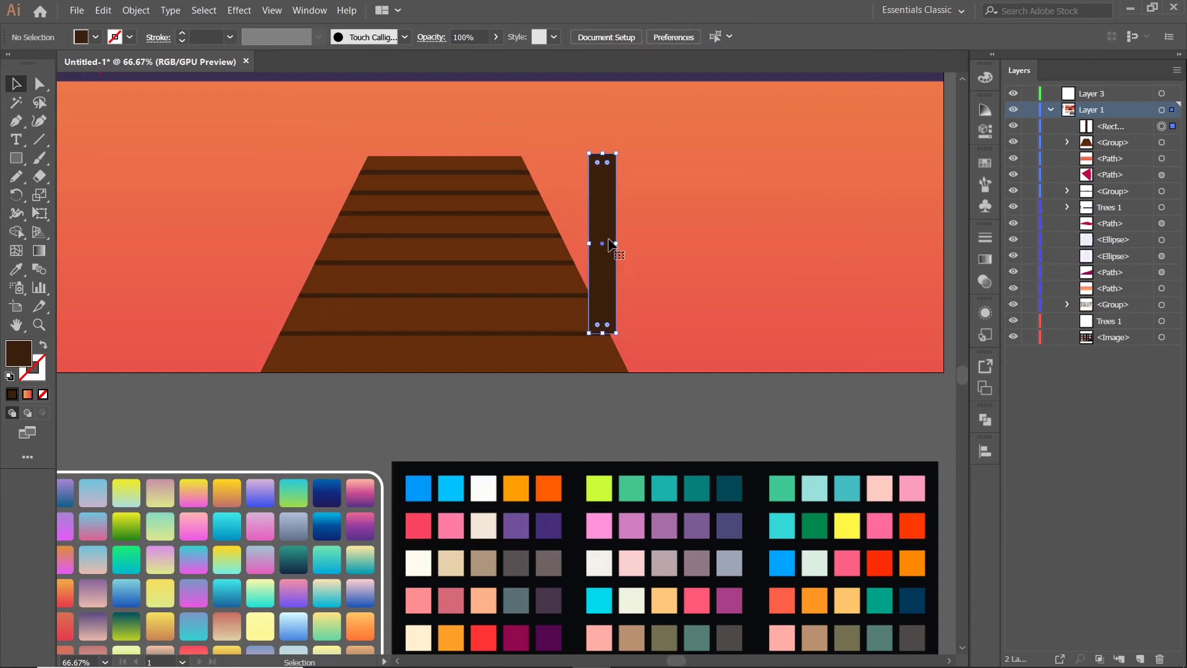
left_click(1127, 130)
left_click_drag(1126, 148, 1125, 152)
left_click_drag(609, 199, 607, 243)
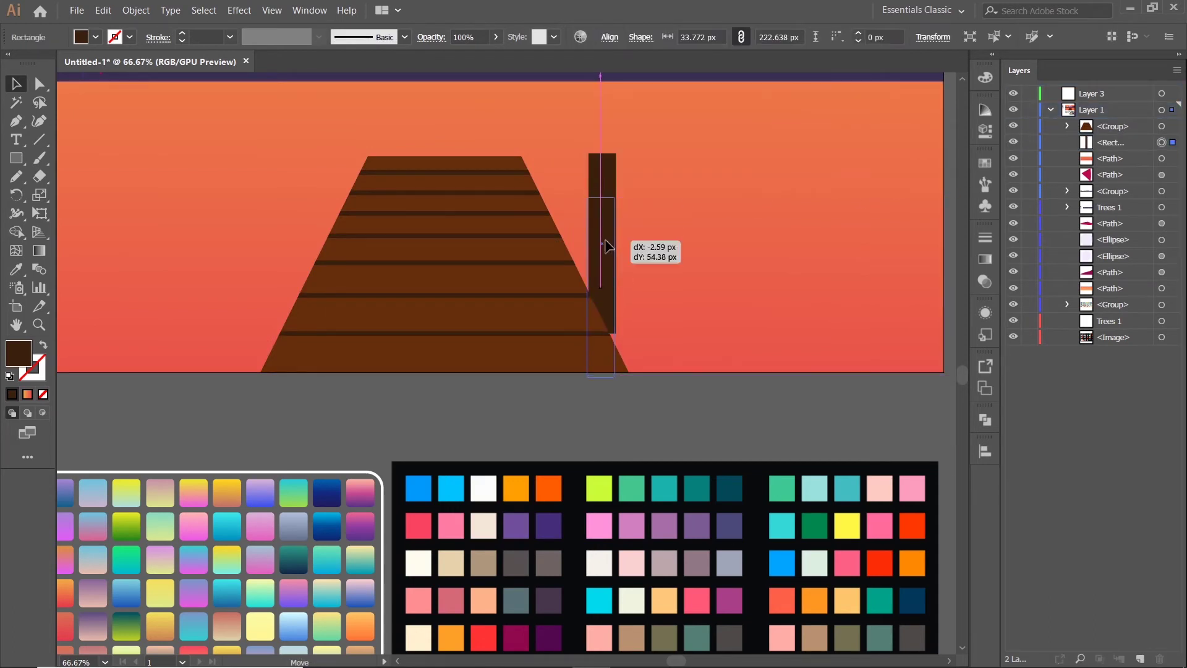
Step: Draw a flat oval across the top of the post
left_click_drag(17, 159, 68, 189)
key("ctrl+plus")
key("ctrl+plus")
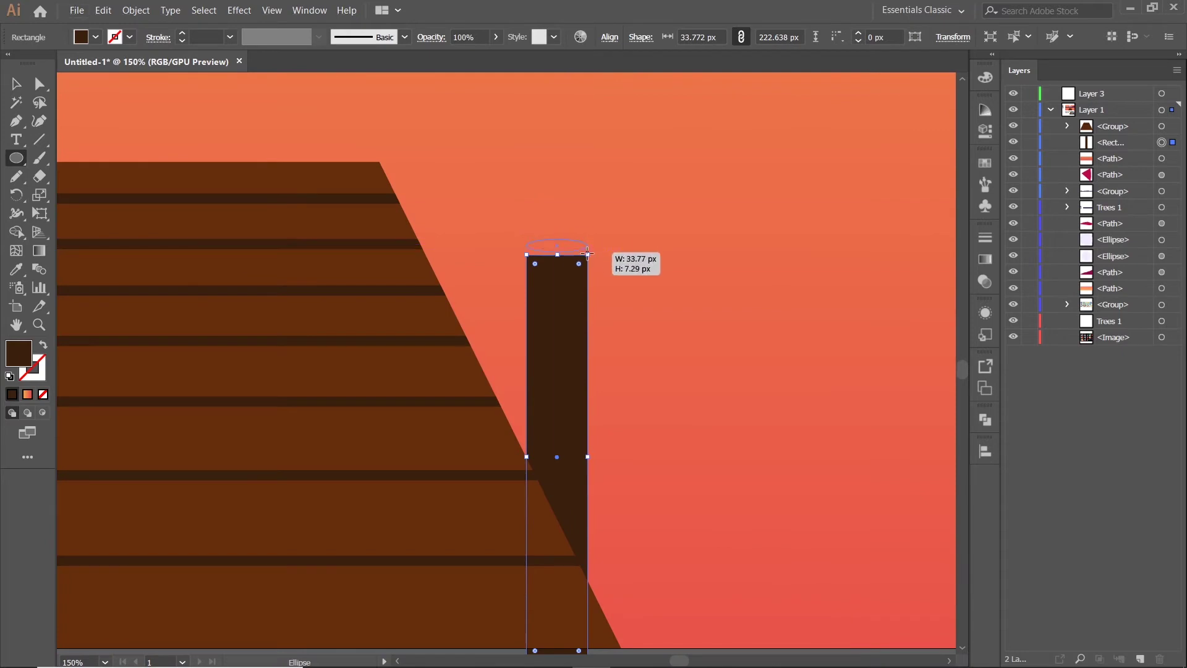
left_click_drag(561, 239, 590, 249)
key("v")
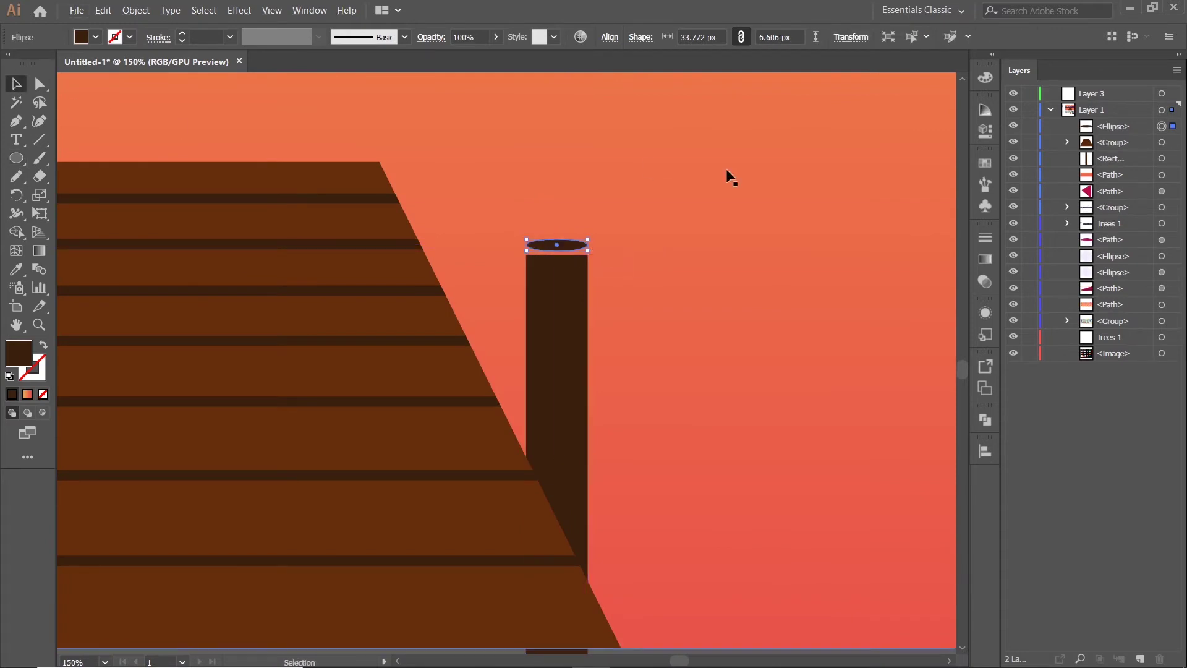
left_click(728, 177)
scroll(685, 187, "down", 2)
Step: Select the post rectangle for colour sampling with the Eyedropper
left_click(560, 257)
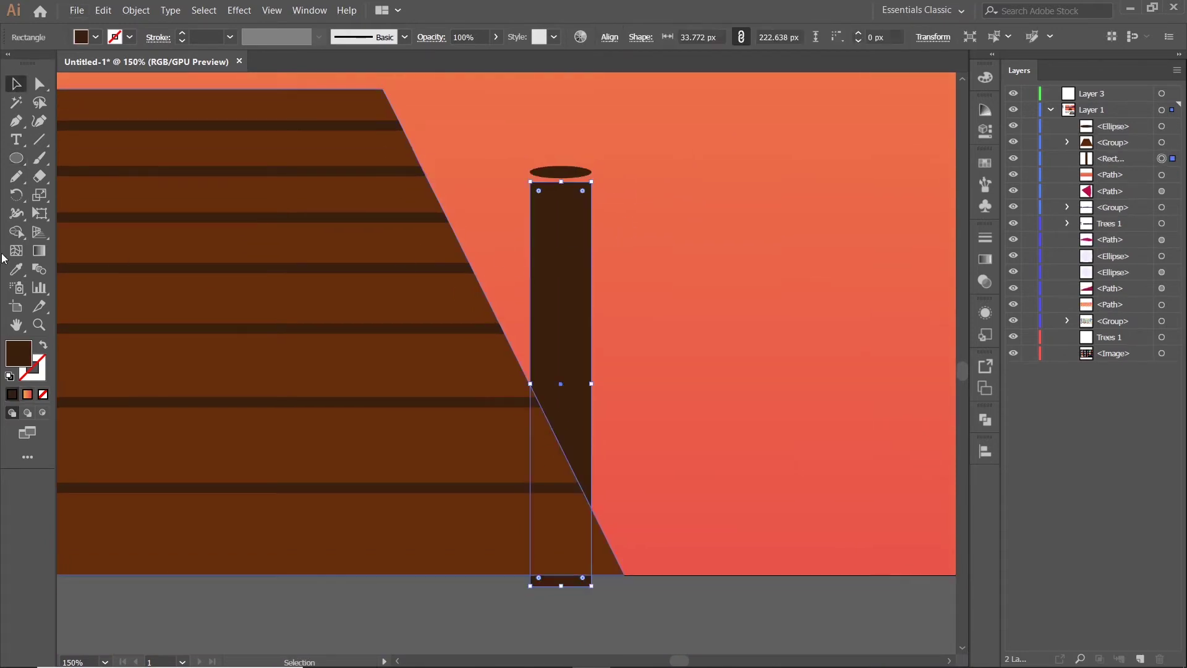
key("i")
scroll(619, 406, "down", 3)
scroll(426, 445, "down", 1)
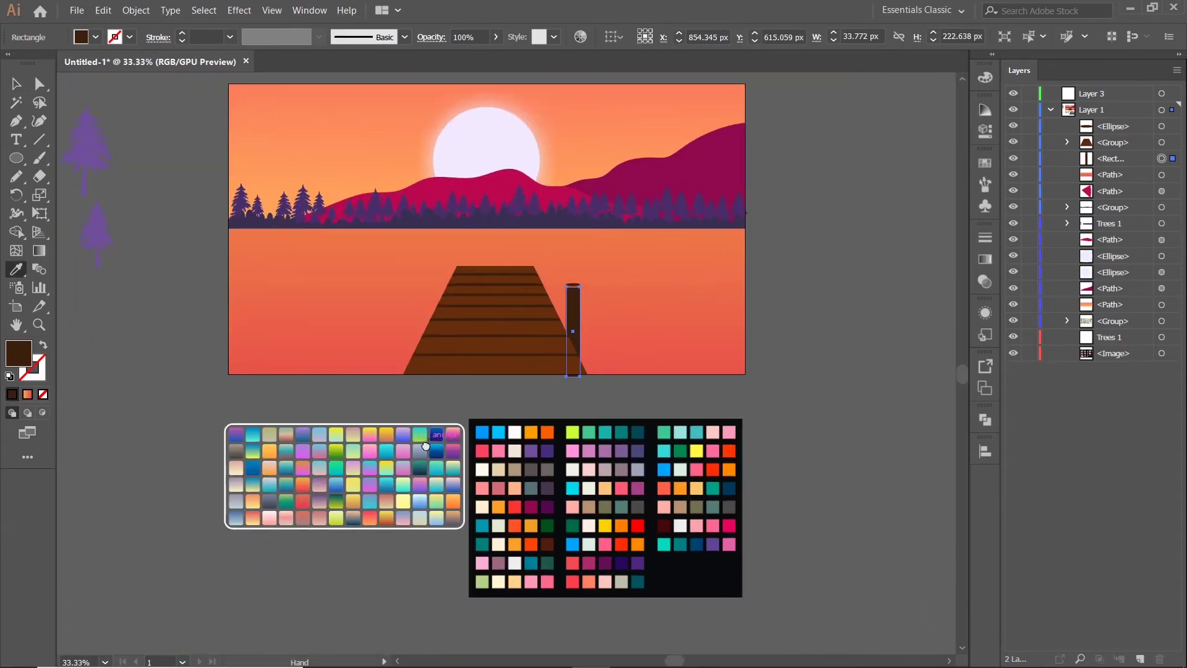
Step: Fill the post with the deep maroon swatch after trying a few reference swatches
left_click(388, 518)
scroll(458, 530, "up", 2)
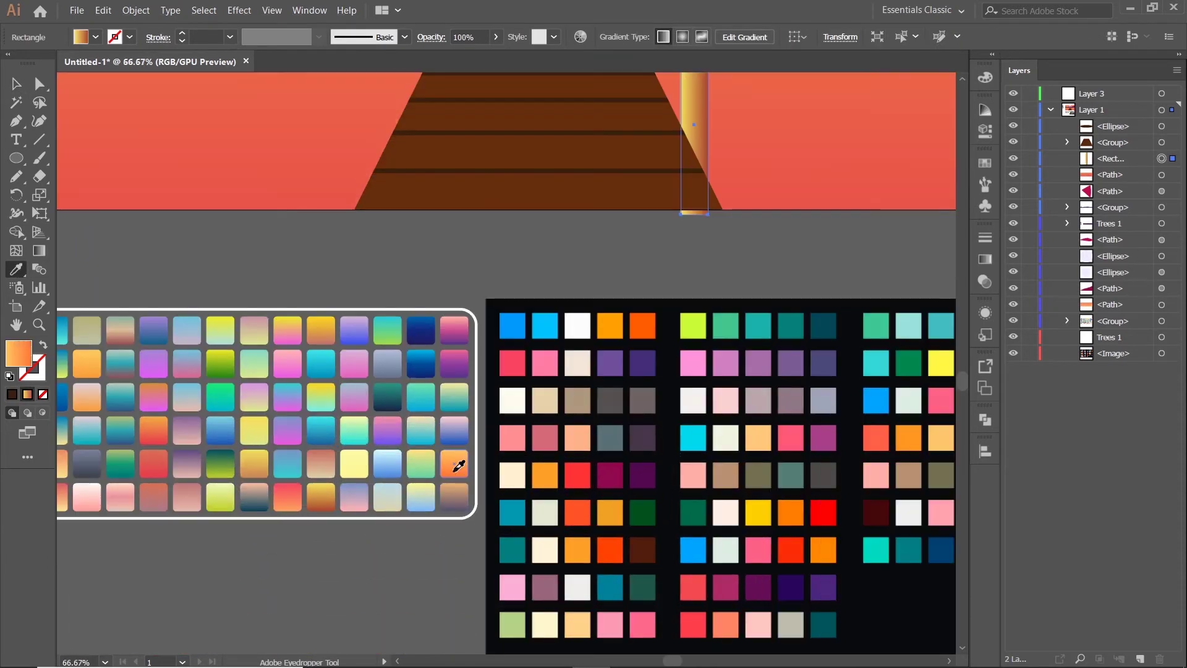
left_click(454, 477)
scroll(451, 493, "down", 2)
scroll(604, 512, "up", 1)
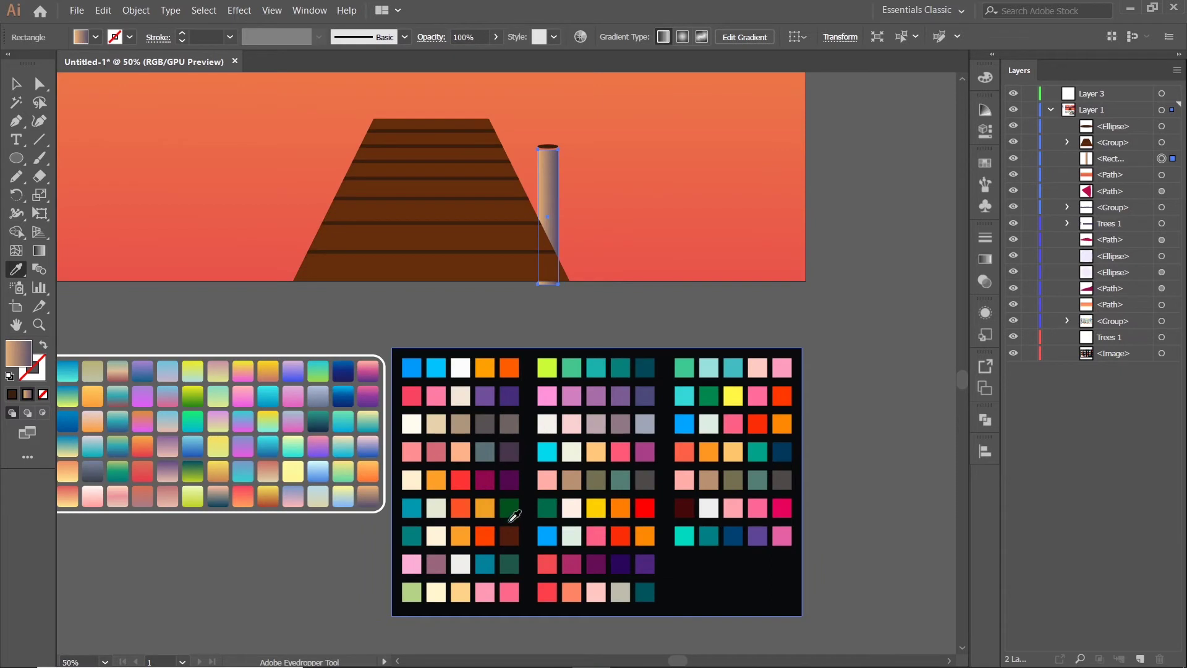
left_click(511, 530)
left_click(684, 505)
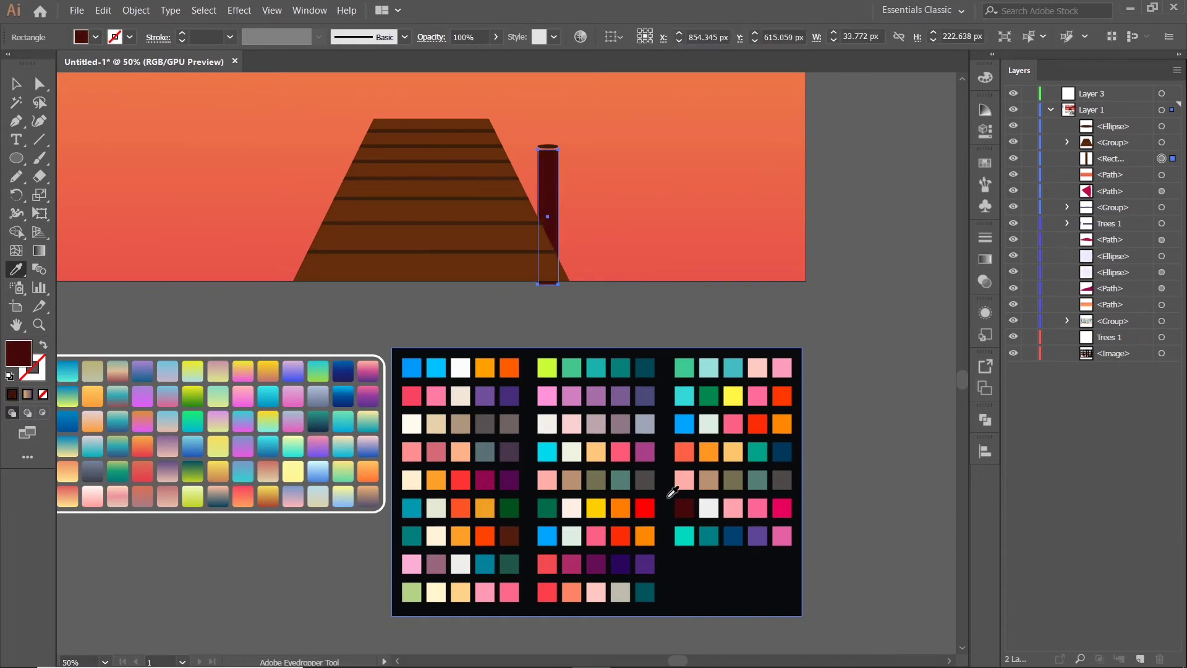
key("ctrl+shift+a")
key("v")
Step: Seat the oval cap on the post's top and fill it with the plank brown
scroll(645, 211, "up", 1)
left_click(563, 208)
key("ctrl+plus")
key("ctrl+plus")
key("ctrl+plus")
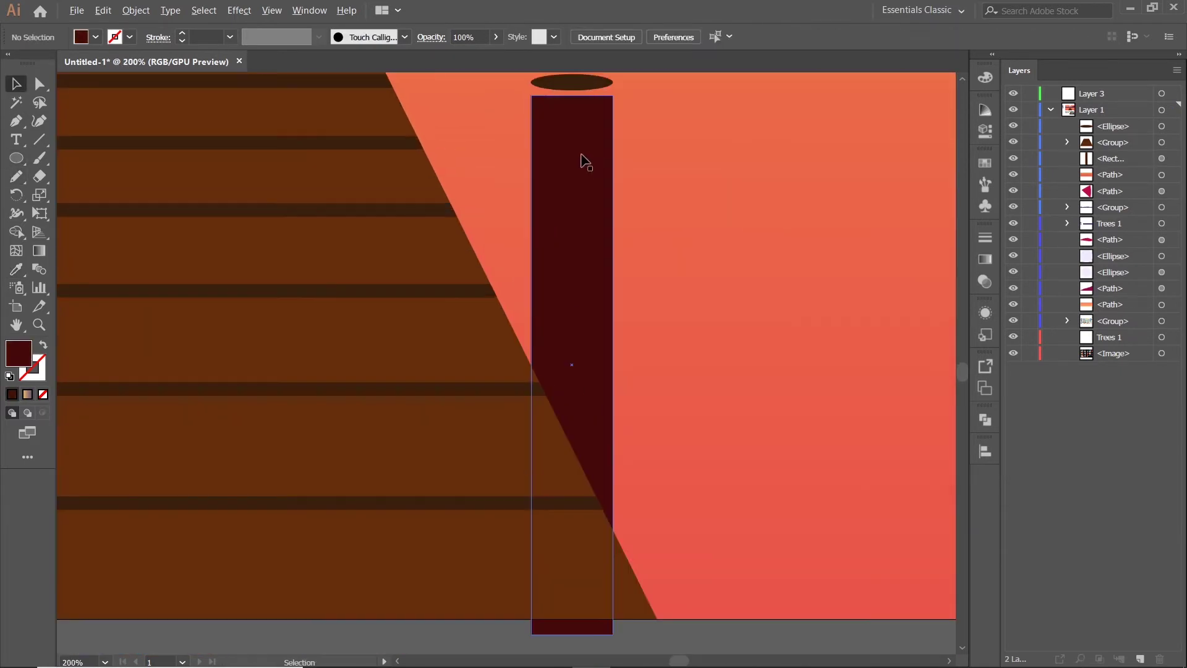
left_click_drag(572, 140, 569, 230)
scroll(565, 233, "up", 1)
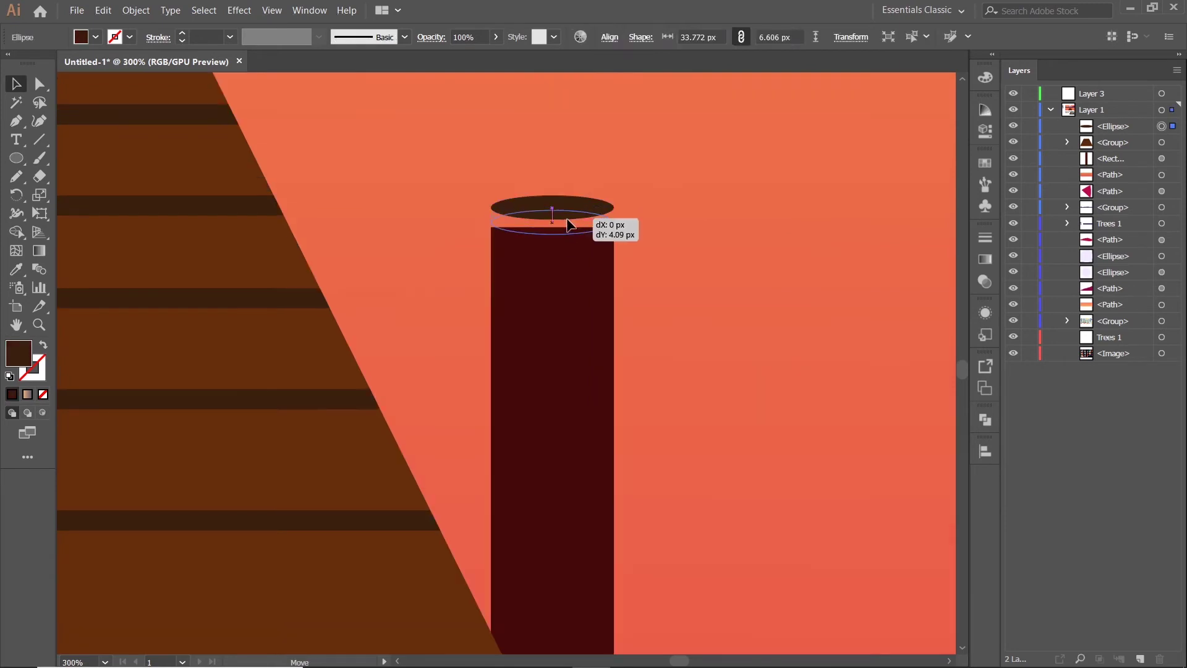
key("ctrl+1")
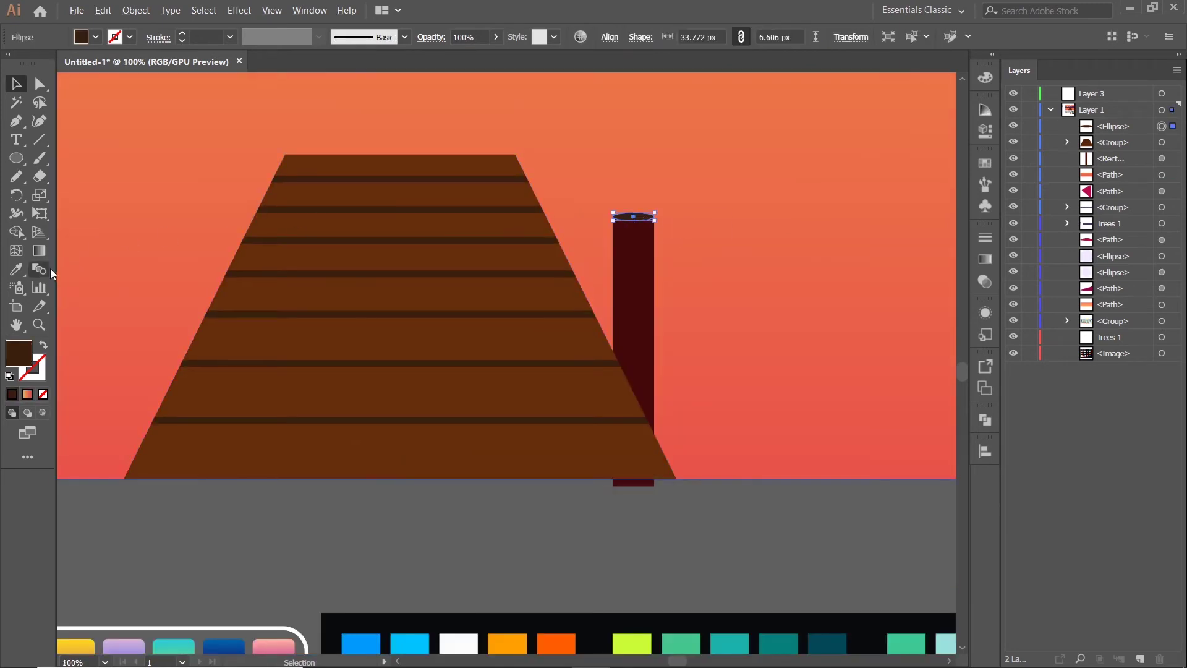
left_click(16, 269)
left_click(344, 266)
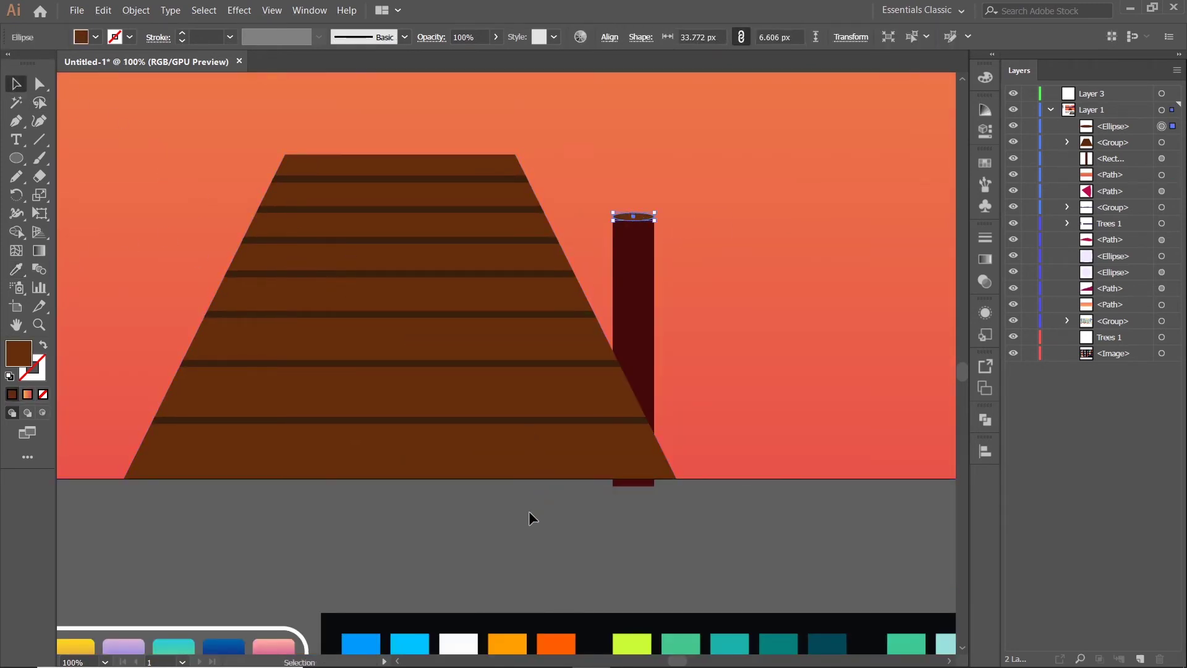
left_click(529, 511)
Step: Select the post together with its oval cap
left_click(646, 327)
scroll(657, 279, "up", 2)
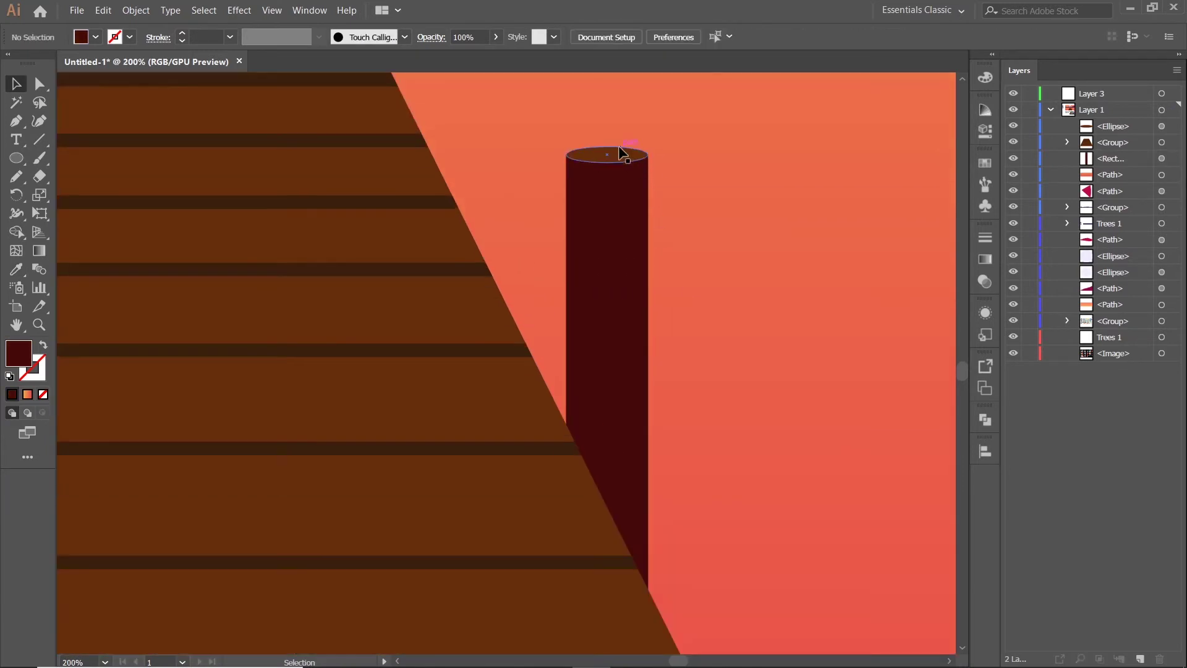
left_click(621, 156, "shift")
scroll(625, 225, "down", 1)
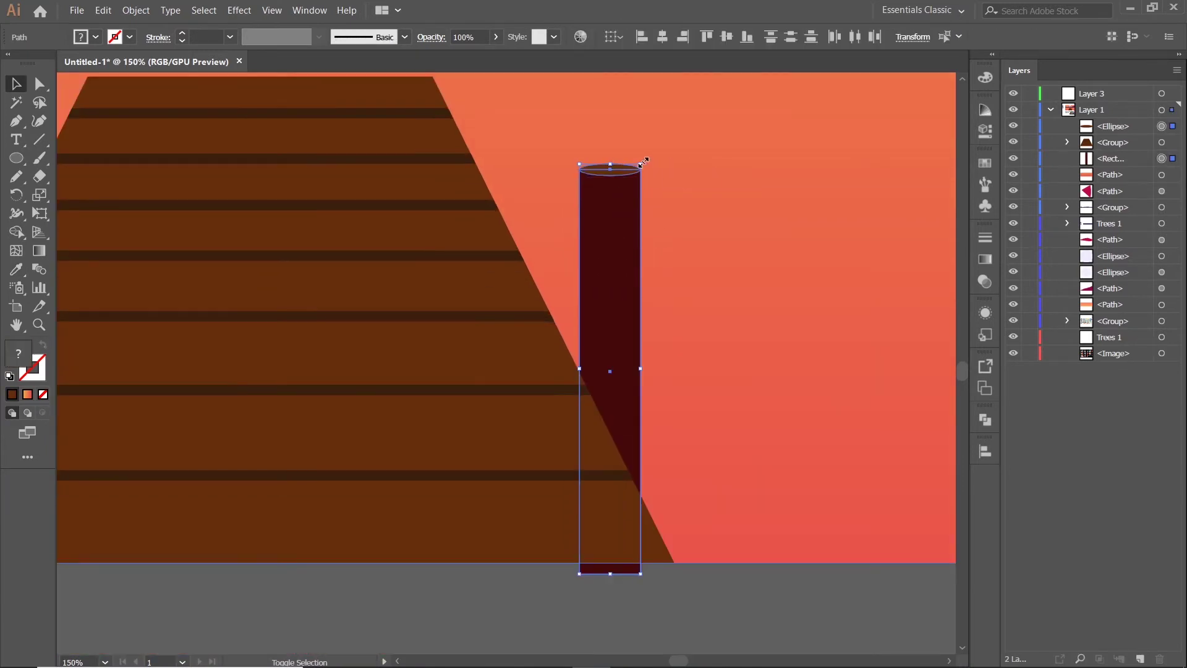
Step: Make the post and cap narrower and shorter, and group them together
left_click_drag(641, 165, 634, 168)
scroll(625, 273, "down", 2)
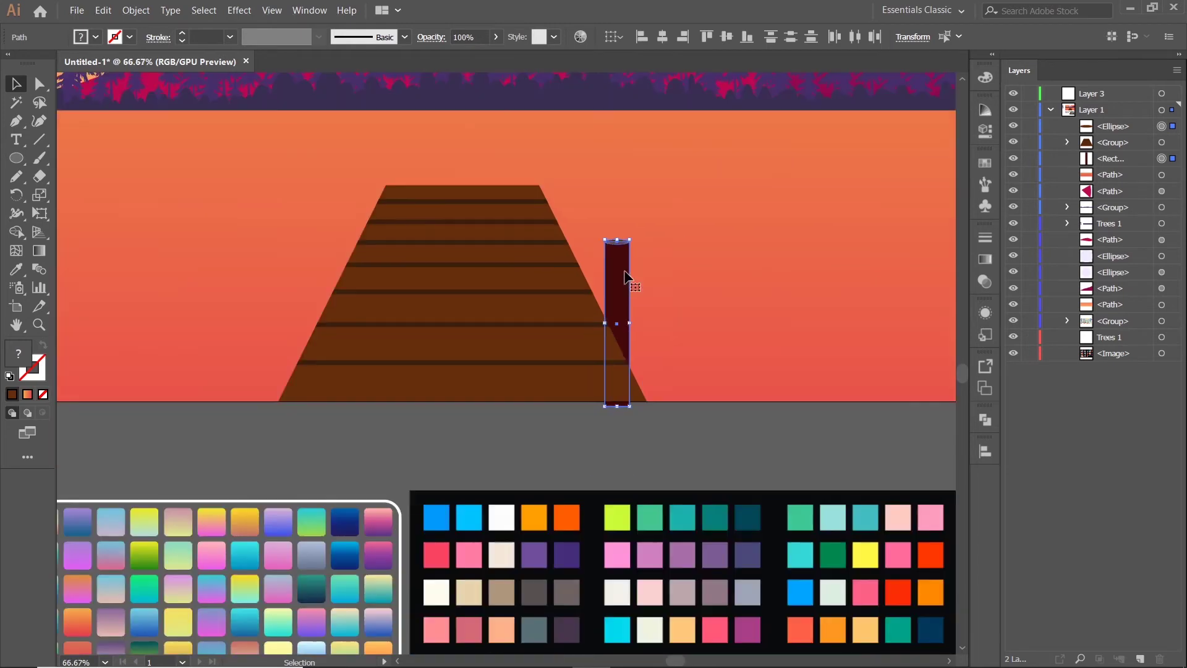
right_click(625, 272)
left_click(667, 349)
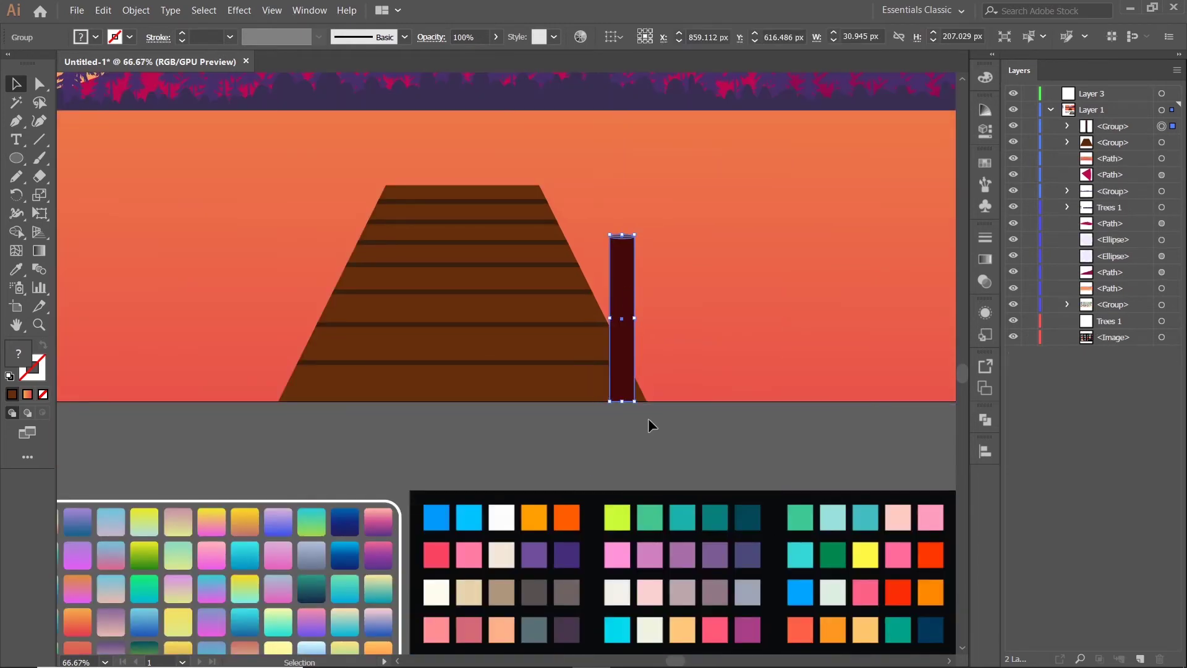
Step: Move the post group behind the pier in Layers and place a copy at the pier's left edge
left_click_drag(1130, 126, 1119, 151)
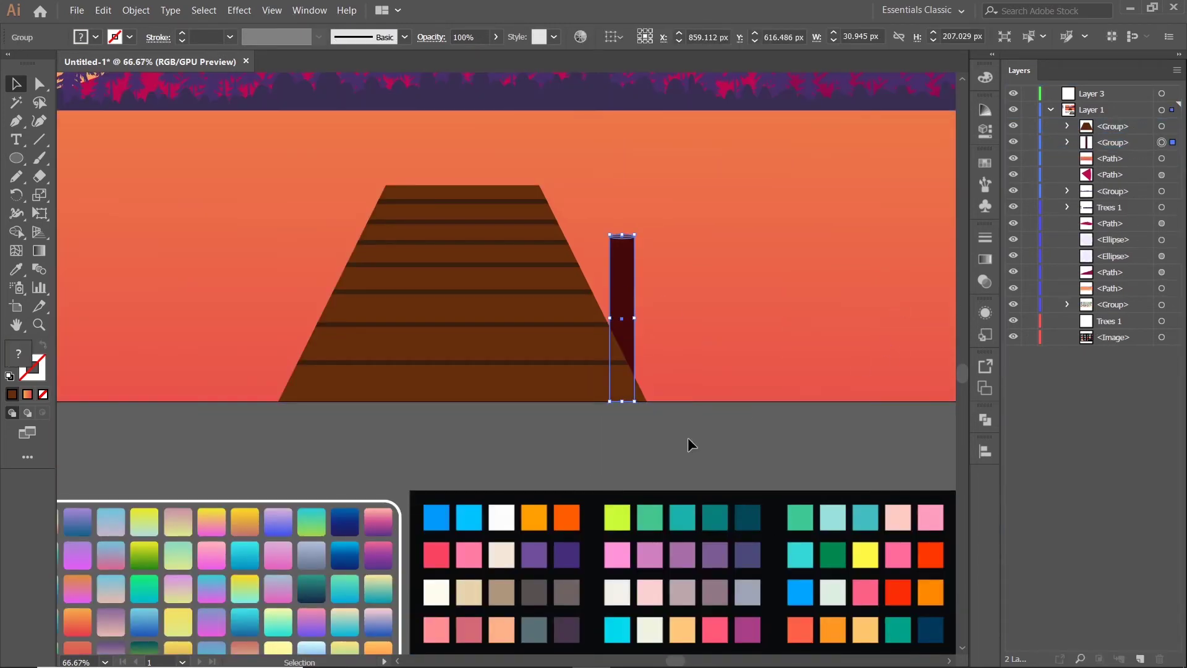
left_click_drag(626, 303, 318, 302)
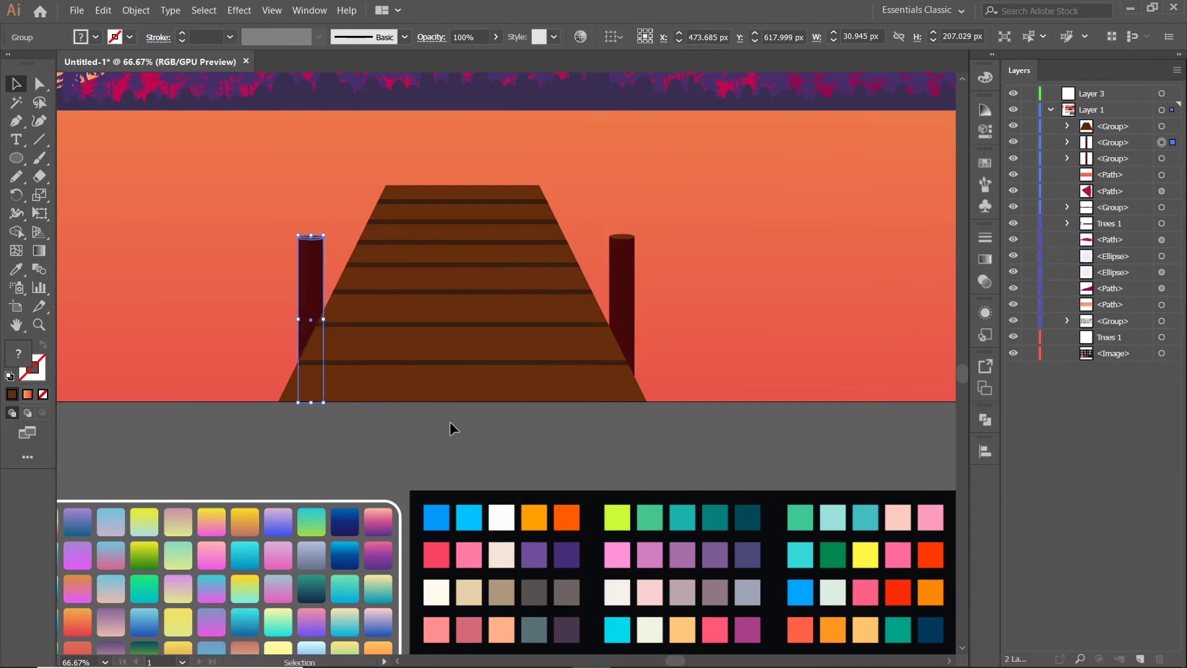
key("Left")
key("Left")
key("Left")
key("Left")
key("Left")
key("Left")
key("Left")
key("Left")
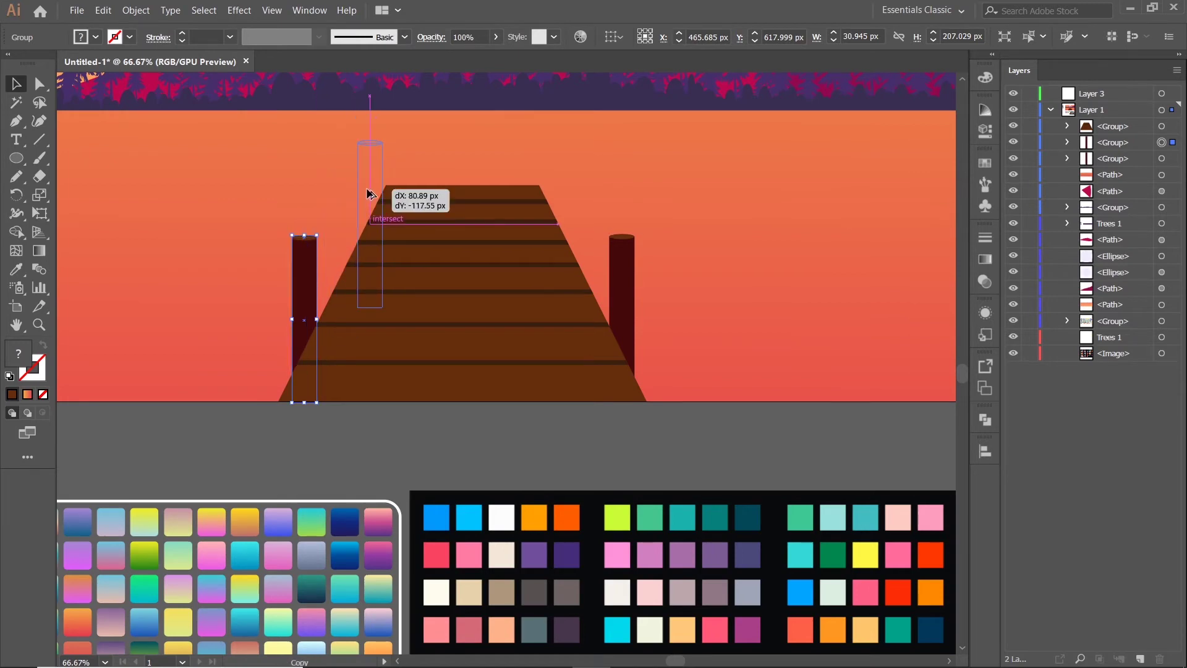
Step: Place a smaller post copy at the pier's far left end for perspective
left_click_drag(301, 290, 367, 196)
left_click_drag(448, 209, 488, 258)
scroll(401, 206, "up", 3)
left_click_drag(377, 152, 384, 162)
left_click(536, 258)
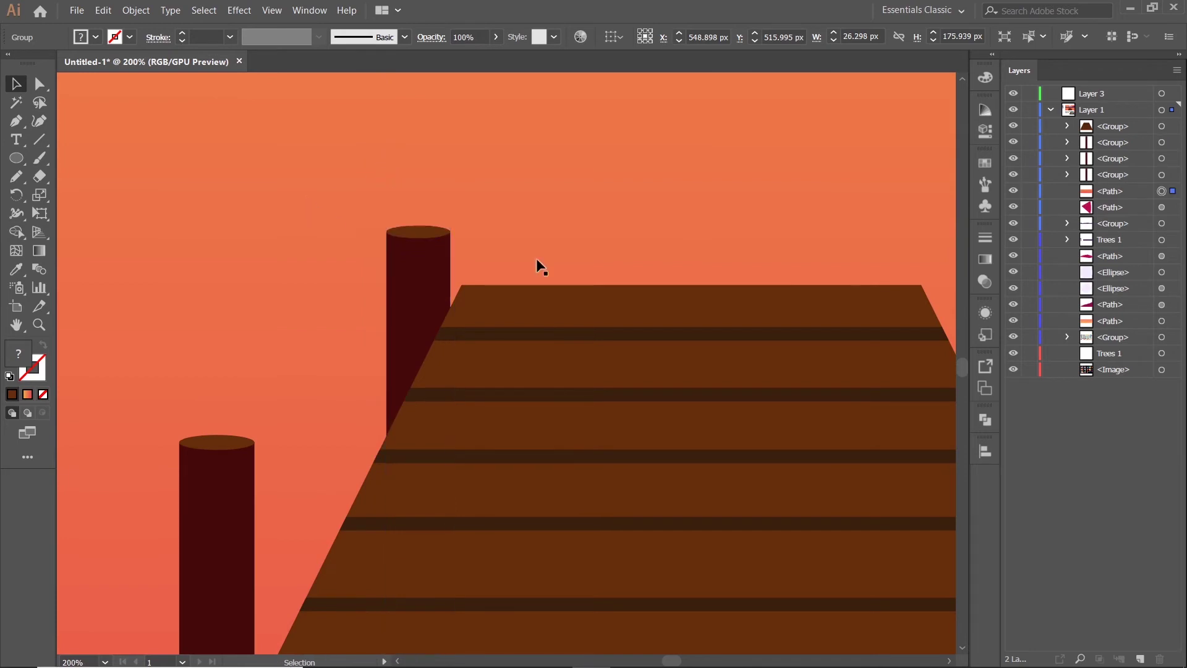
scroll(610, 291, "down", 3)
Step: Duplicate the back post to the pier's right back corner and nudge it right
left_click_drag(682, 377, 512, 347)
left_click_drag(345, 234, 598, 264)
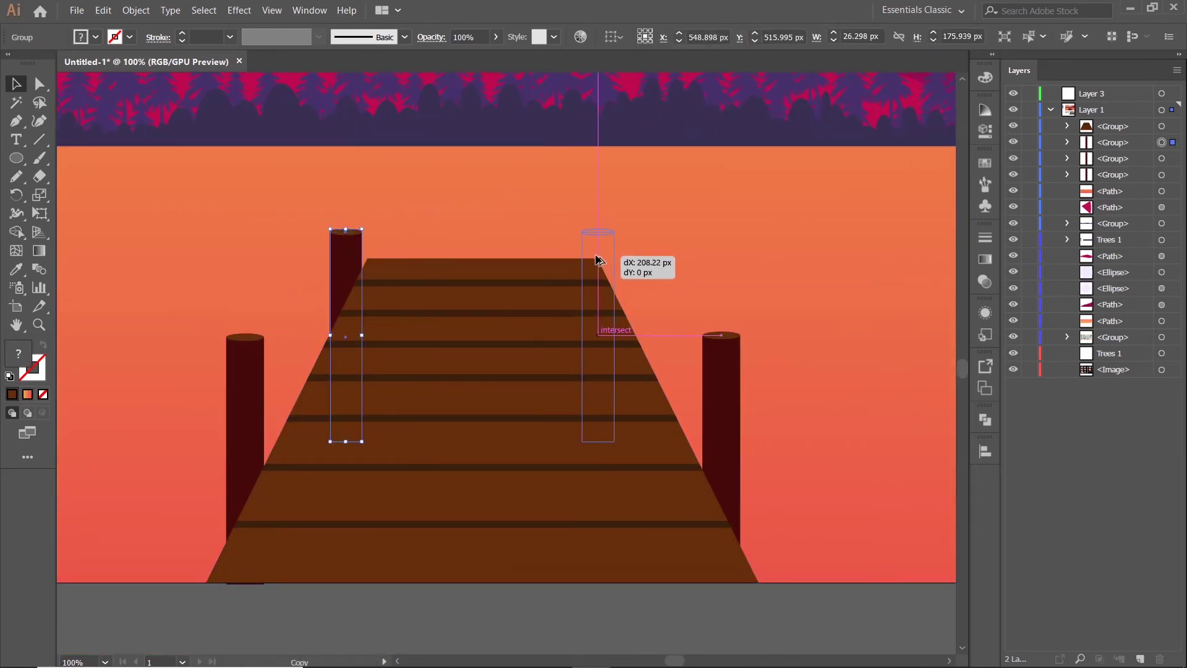
left_click_drag(598, 264, 598, 265)
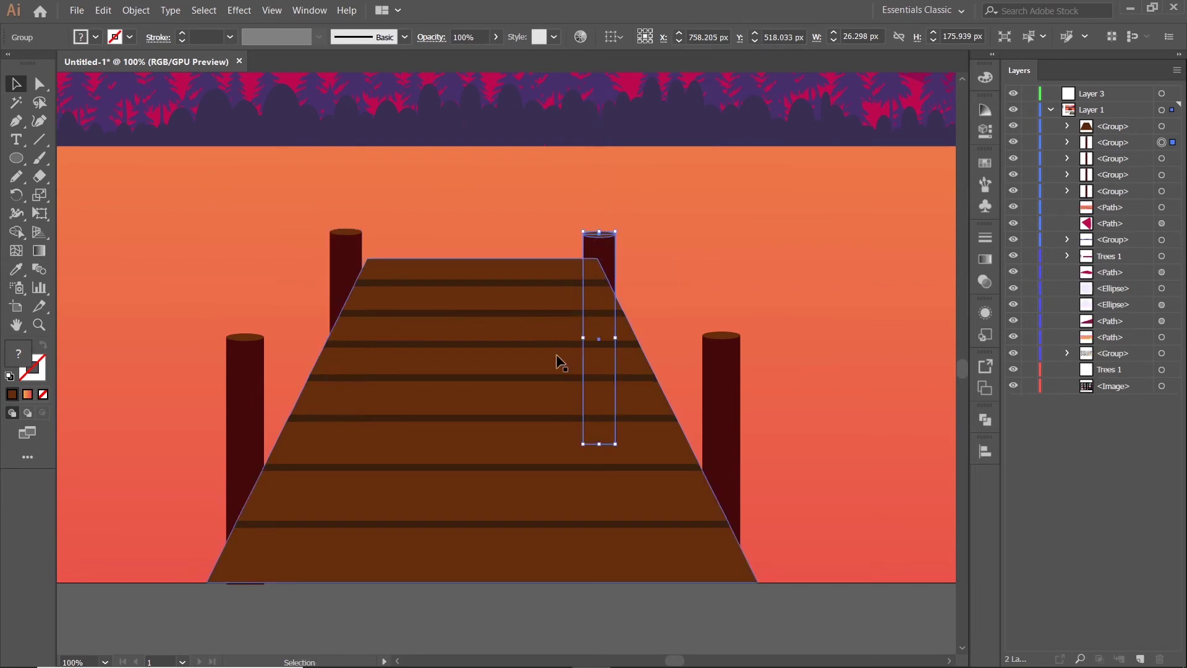
key("Right")
key("Right")
key("Right")
key("Right")
key("Right")
key("Right")
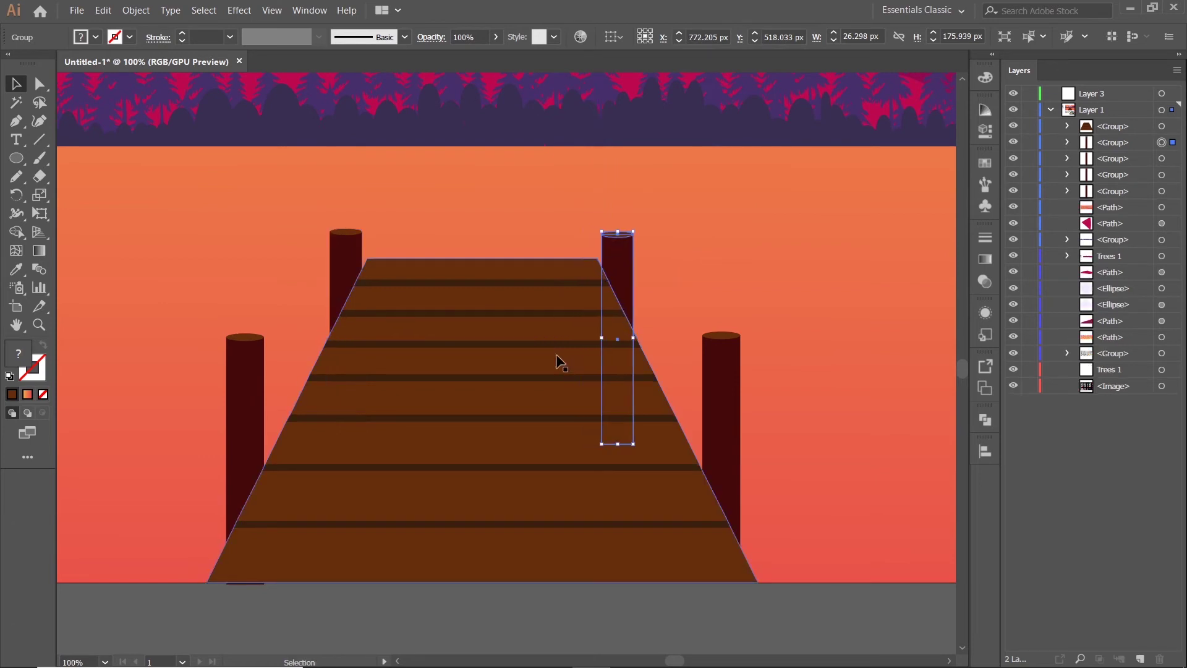
key("ctrl+minus")
key("ctrl+minus")
key("ctrl+minus")
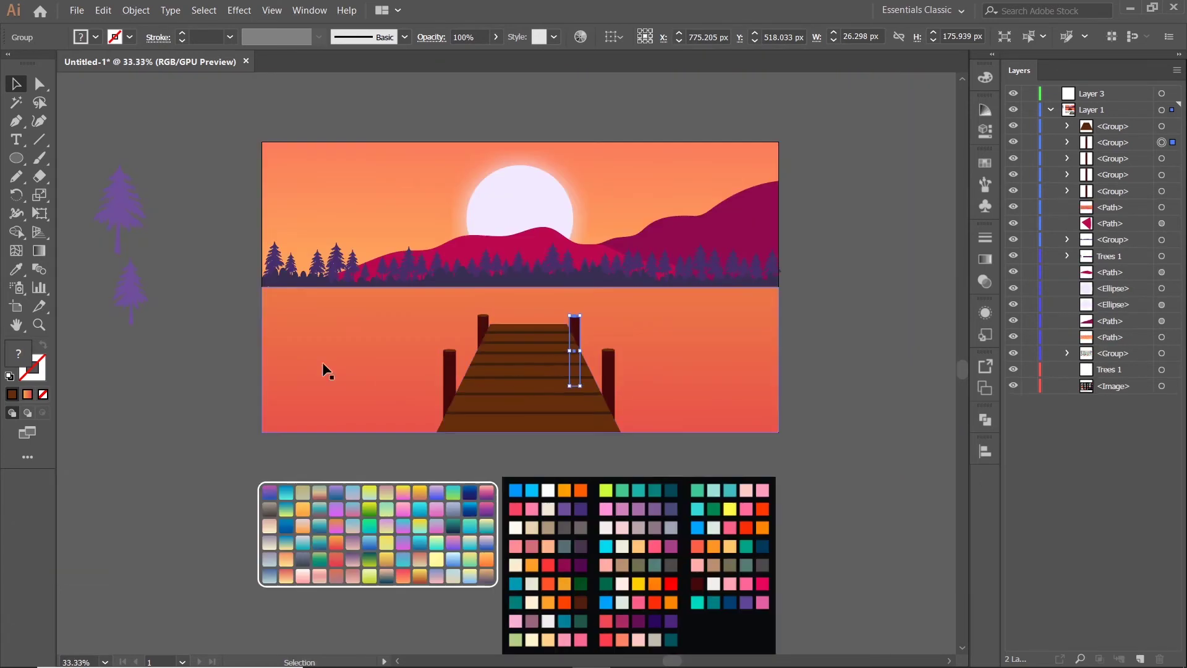
Step: Pull the deck's far edge down so the back posts rise above it
left_click_drag(774, 291, 831, 253)
left_click(601, 309)
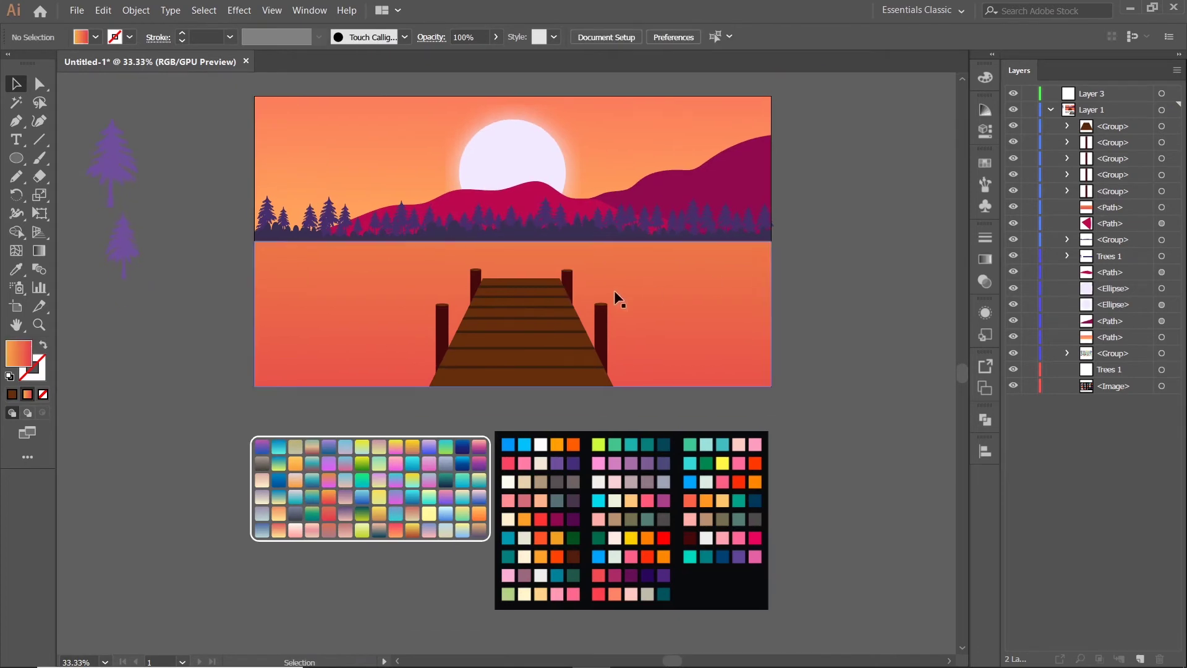
key("ctrl+plus")
left_click_drag(523, 268, 524, 278)
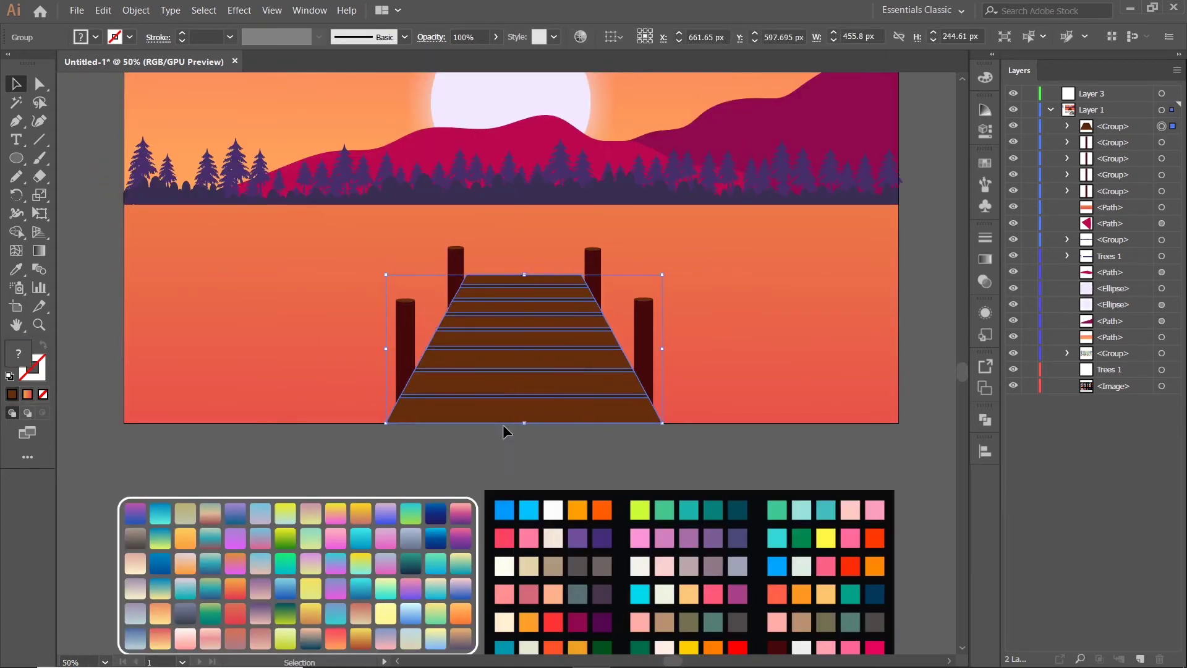
left_click(494, 460)
Step: Check the back and front post pairs by selecting each pair, then deselect
left_click(455, 290)
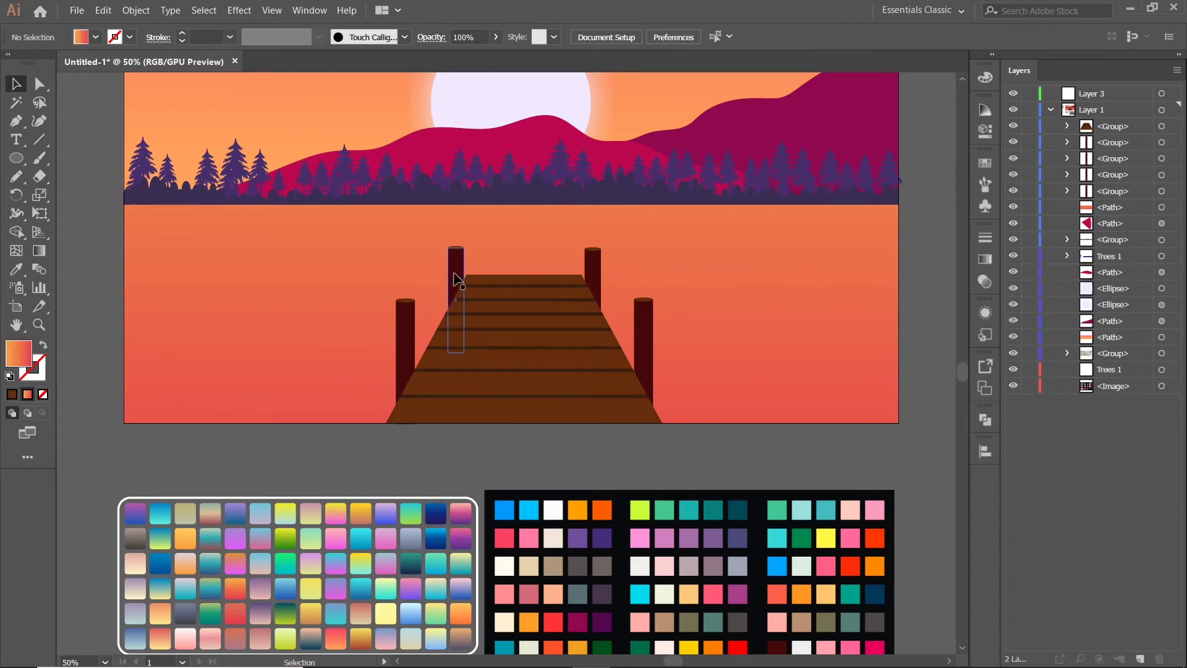
left_click(592, 272, "shift")
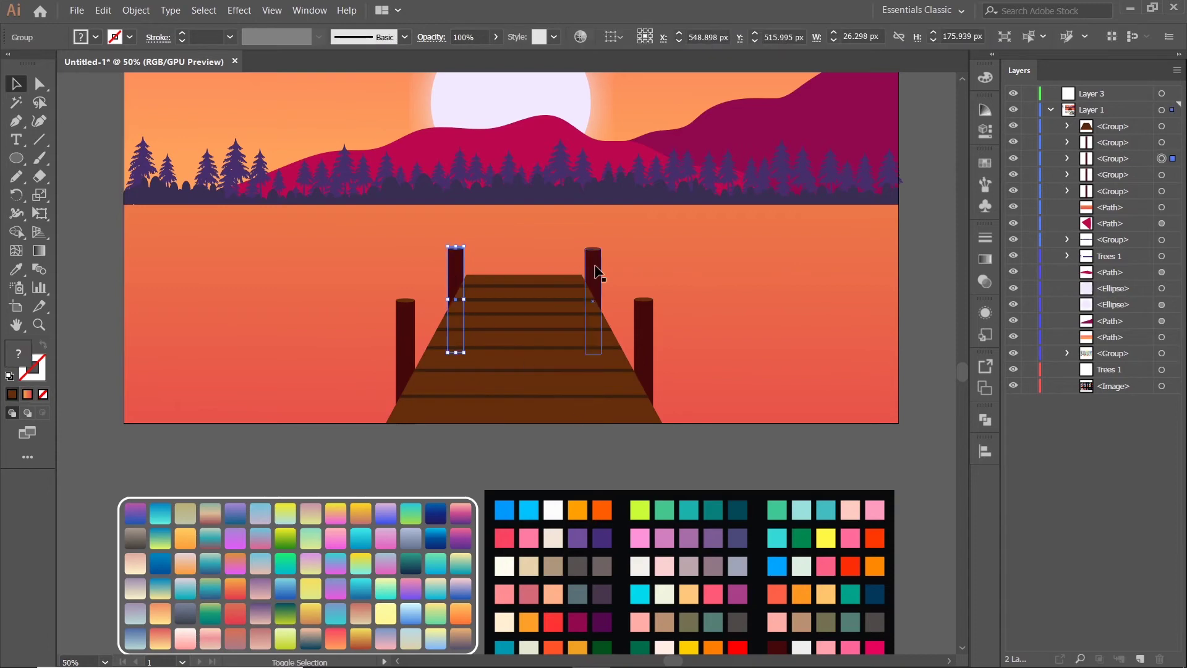
left_click(405, 359)
left_click(643, 371, "shift")
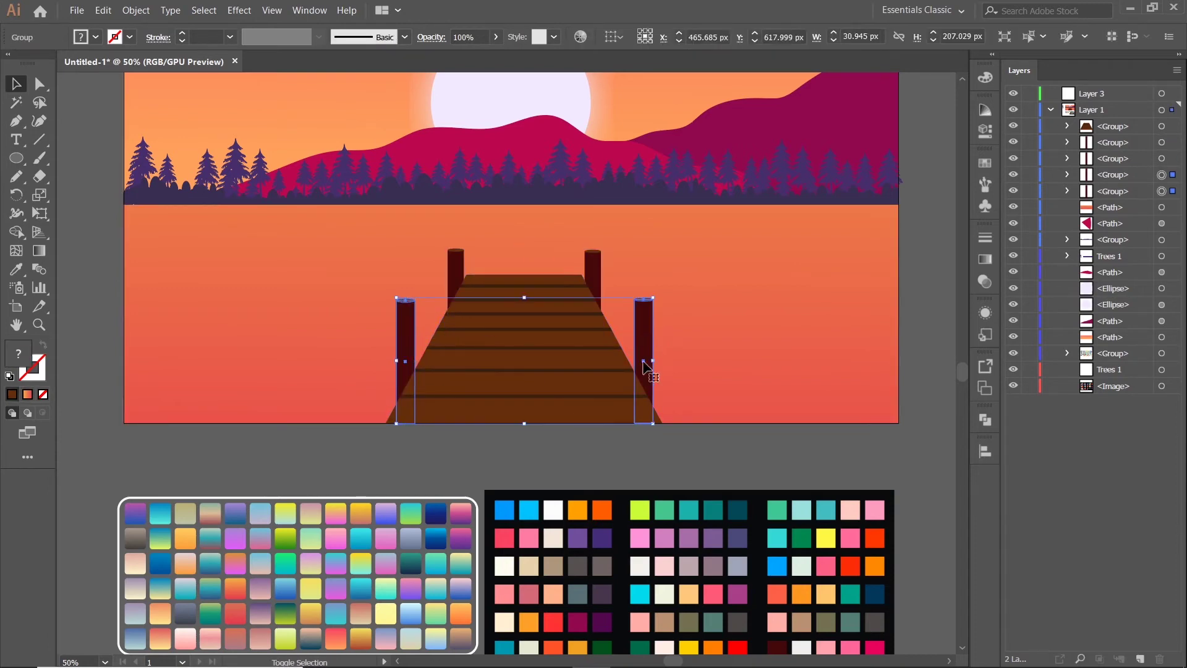
left_click(569, 451)
scroll(570, 450, "down", 1)
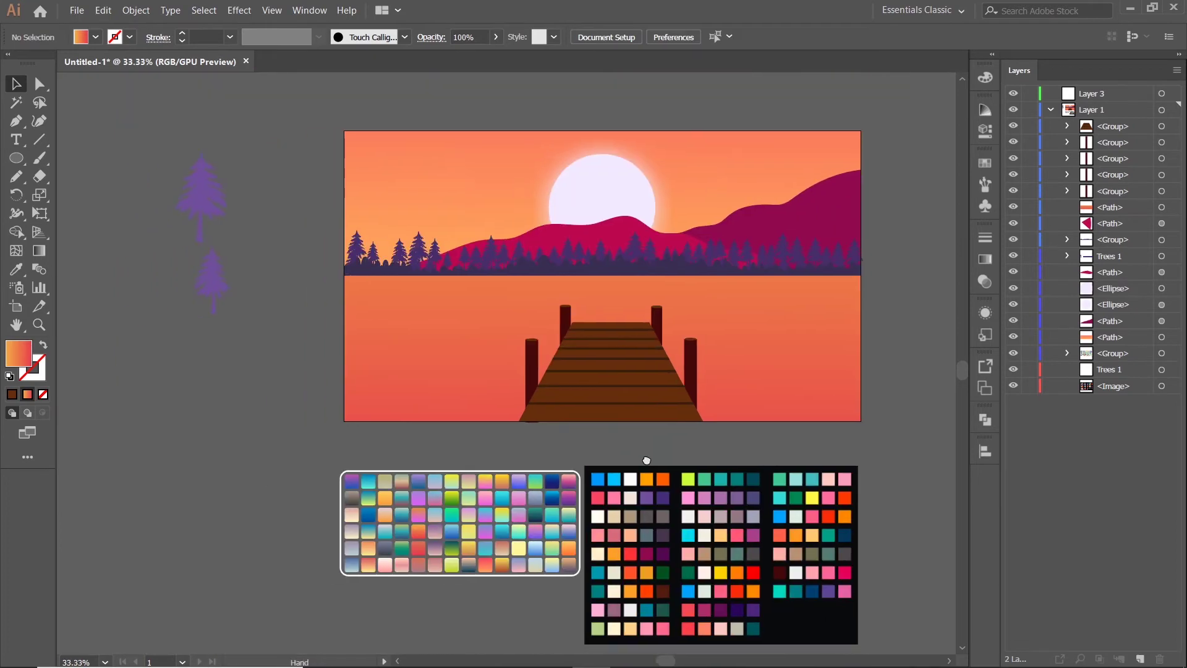
Step: Select the Trees 1 treeline and apply a colour sampled from a palette swatch
left_click_drag(813, 378, 783, 383)
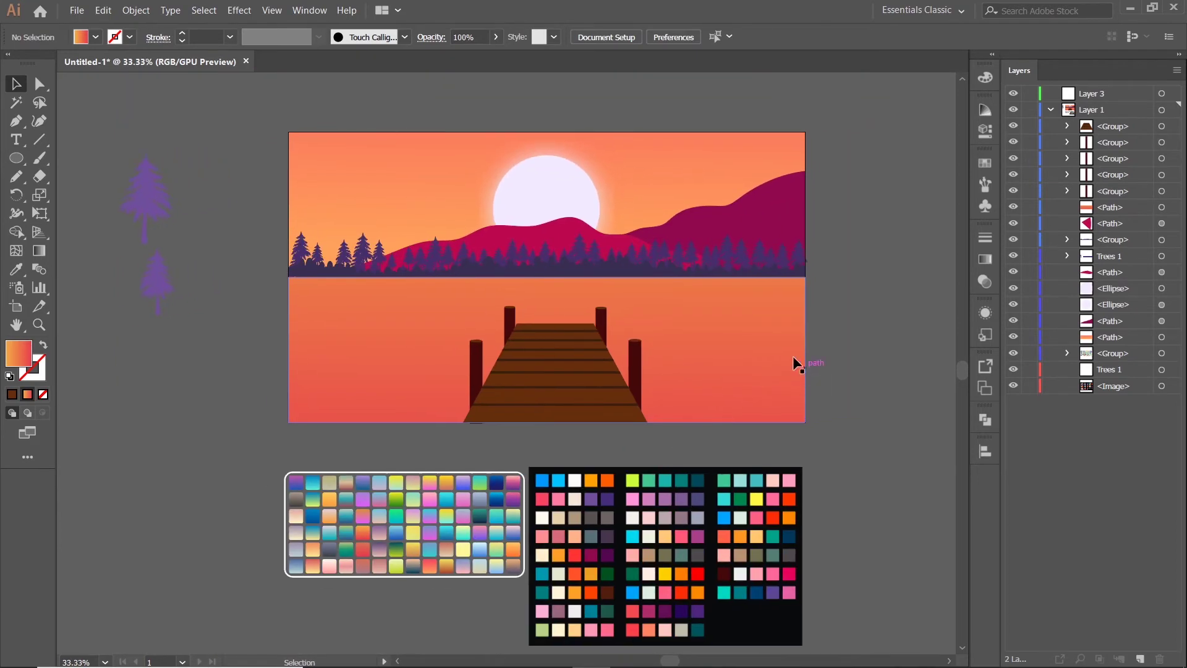
left_click(591, 247)
left_click(16, 269)
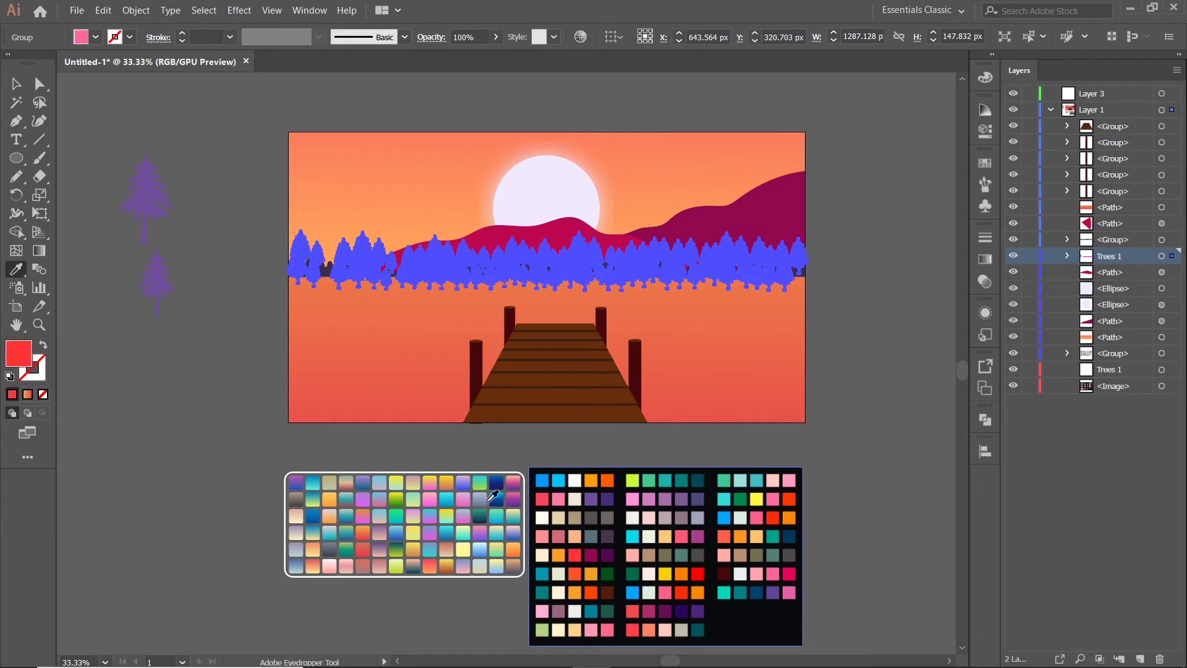
left_click(16, 83)
left_click(128, 101)
left_click(691, 255)
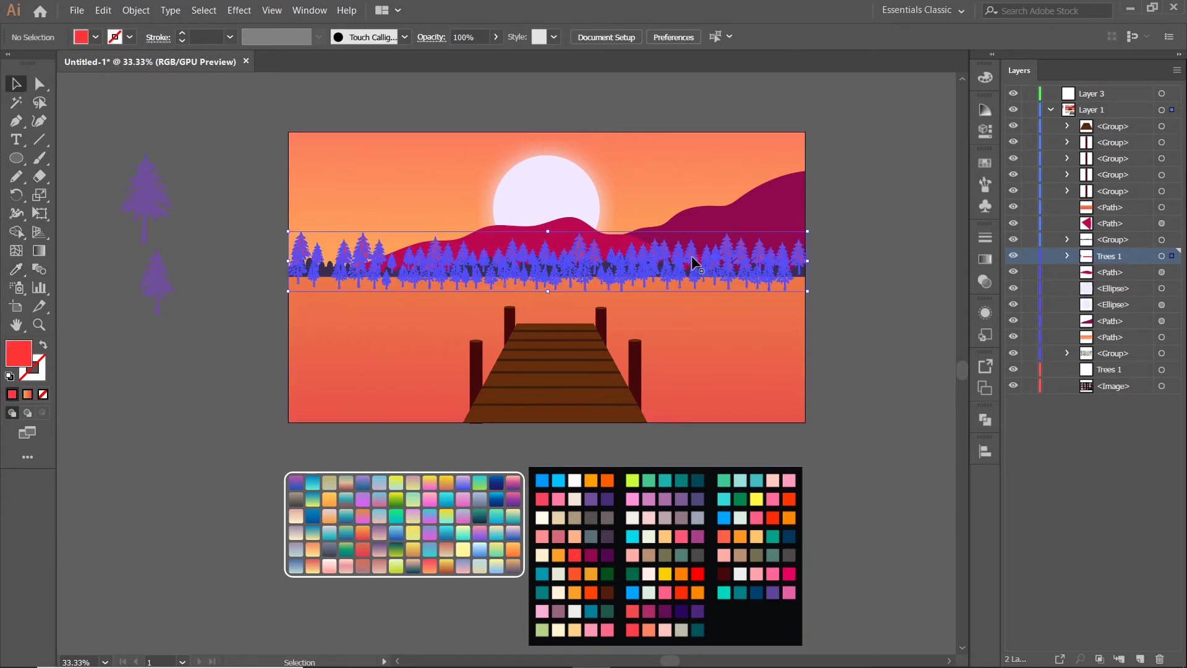
key("i")
left_click(691, 255)
key("v")
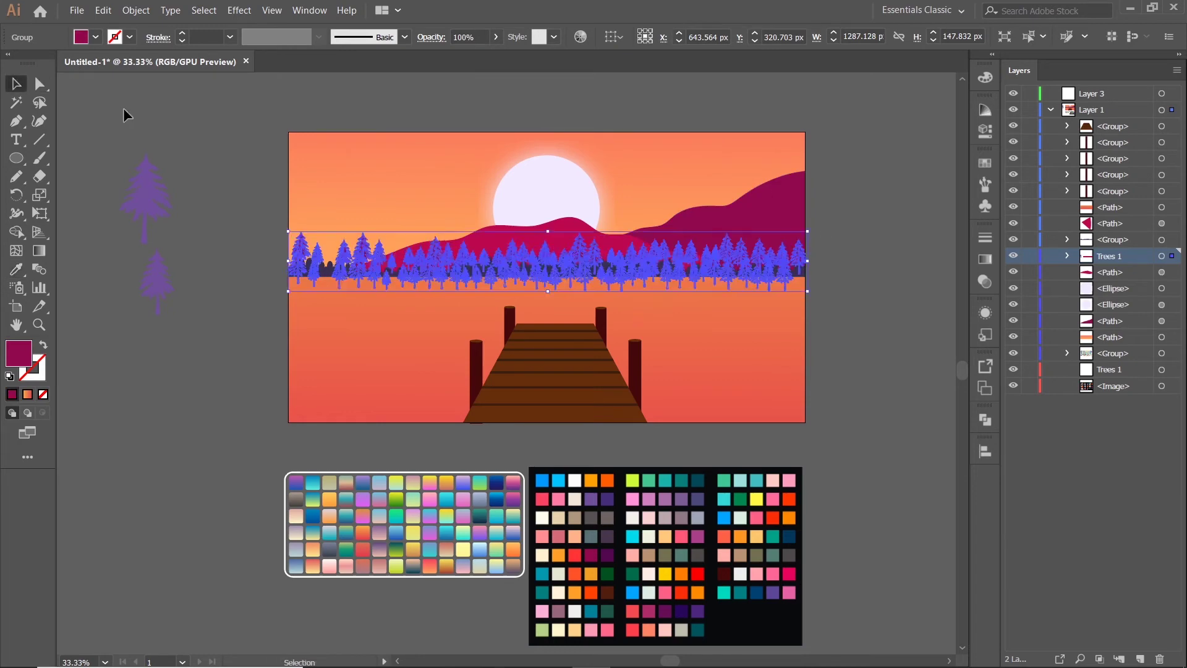
Step: Sample a dark muted purple from the swatch palettes onto the treeline
scroll(752, 320, "up", 1)
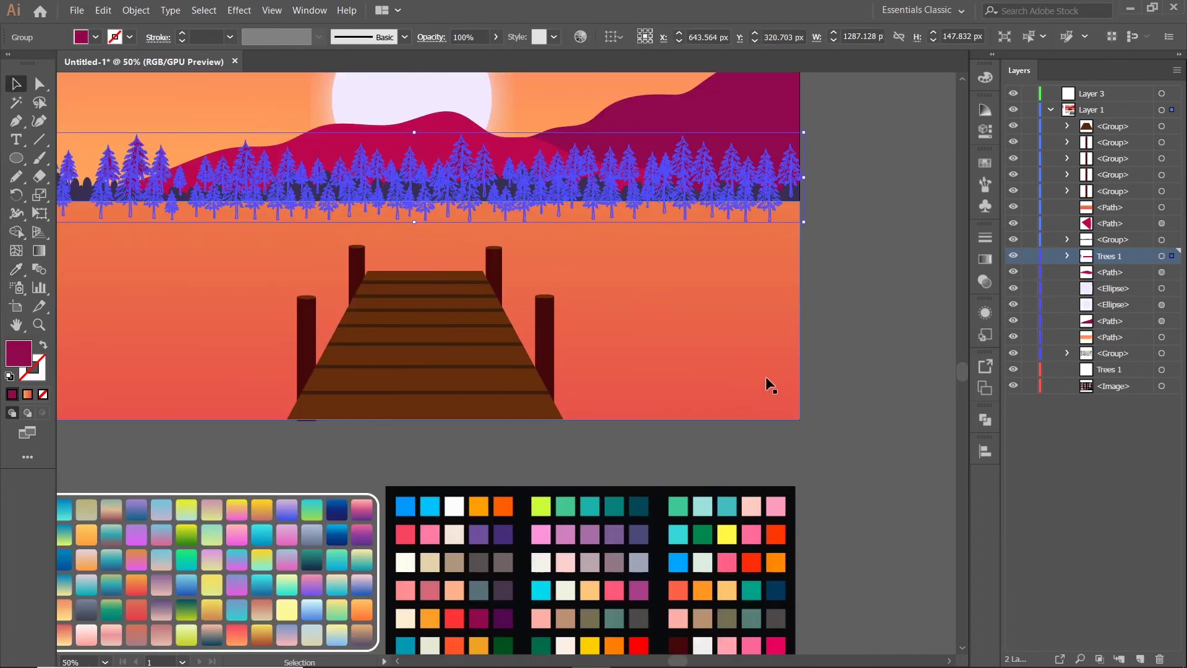
scroll(765, 376, "down", 2)
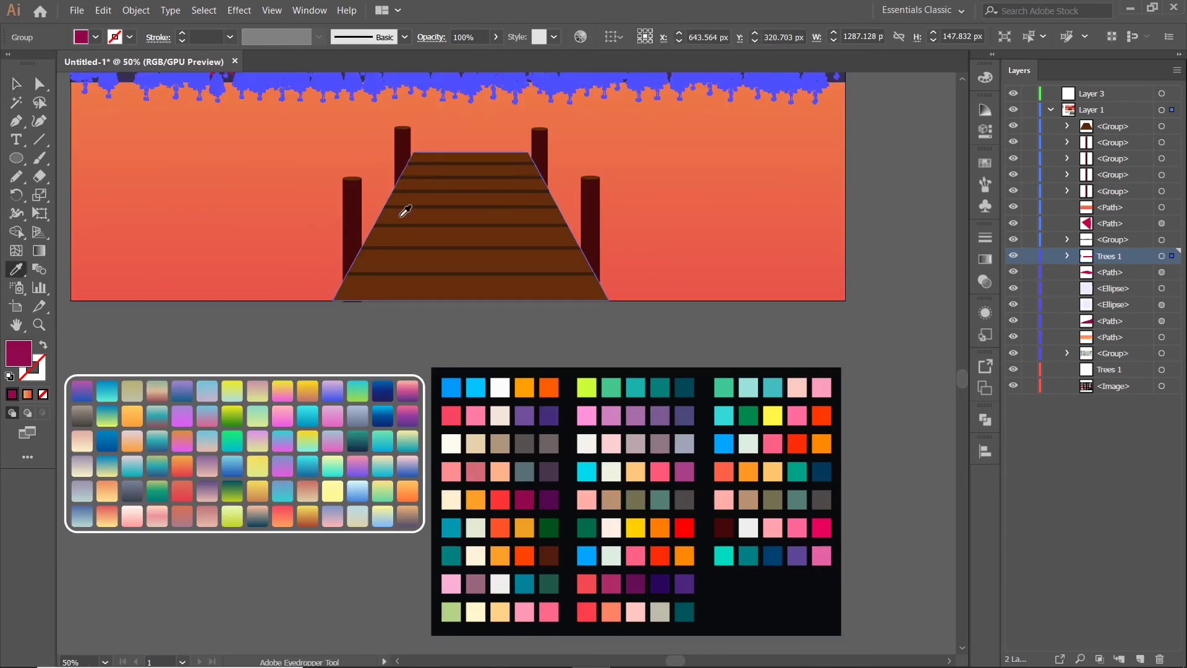
scroll(544, 315, "down", 1)
key("i")
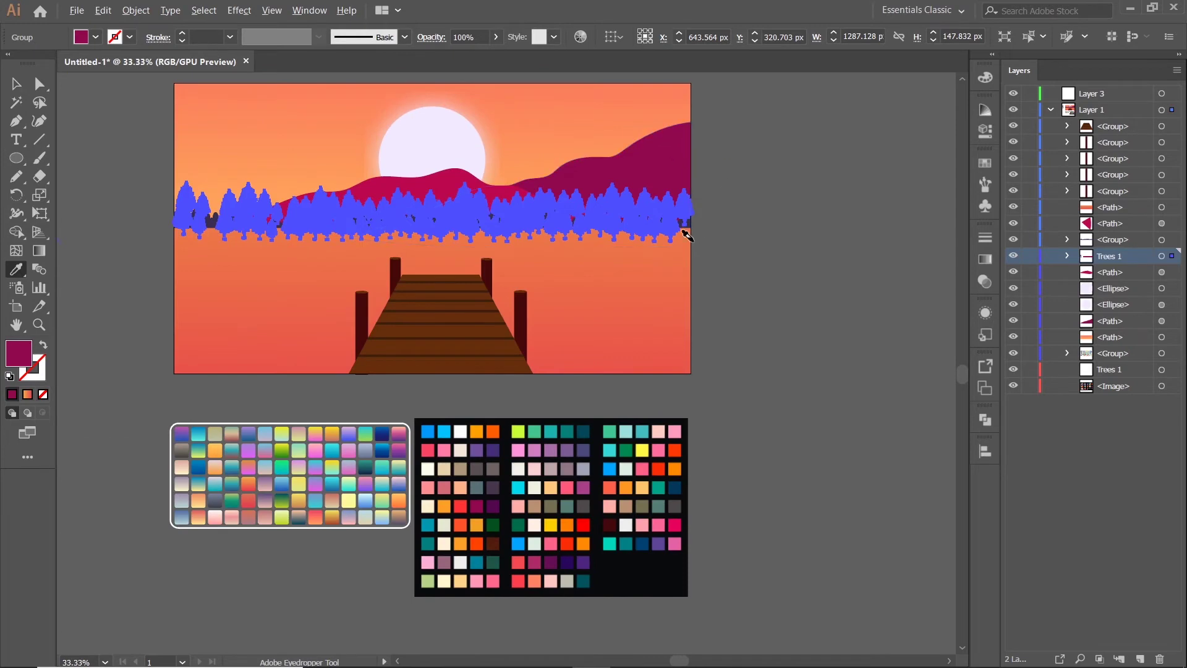
scroll(687, 234, "up", 2)
left_click(15, 85)
left_click(758, 209)
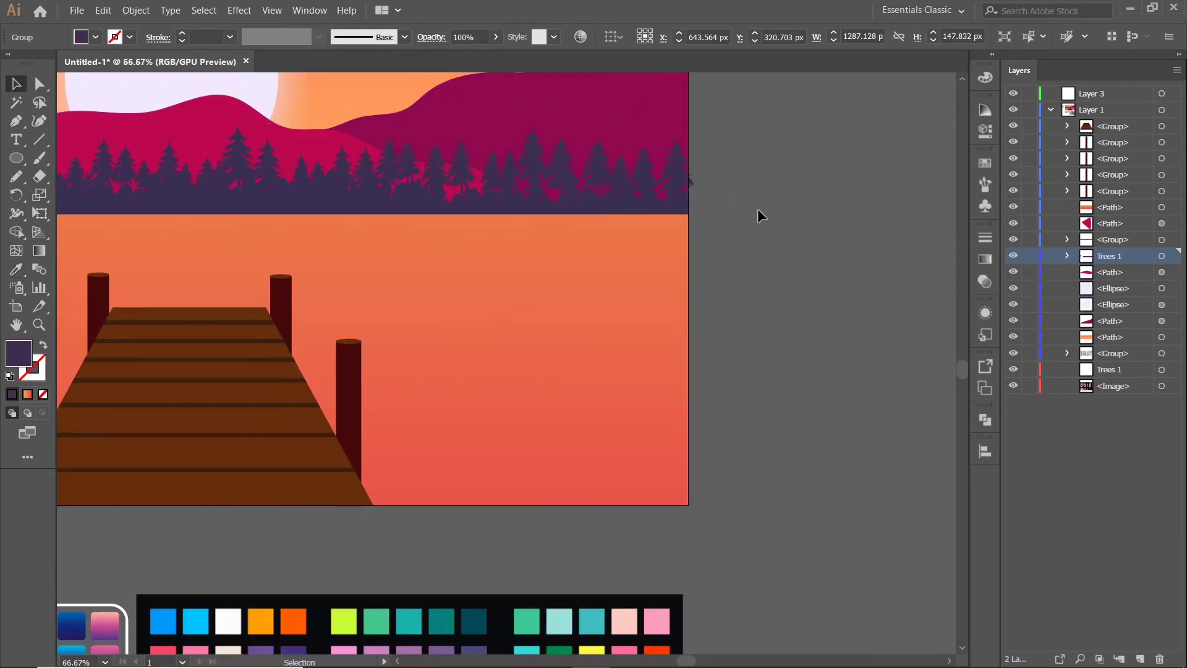
scroll(743, 232, "down", 2)
Step: Set the tree silhouettes to near-black brown #382E30 (RGB 56, 46, 48) in the Color panel
left_click(653, 237)
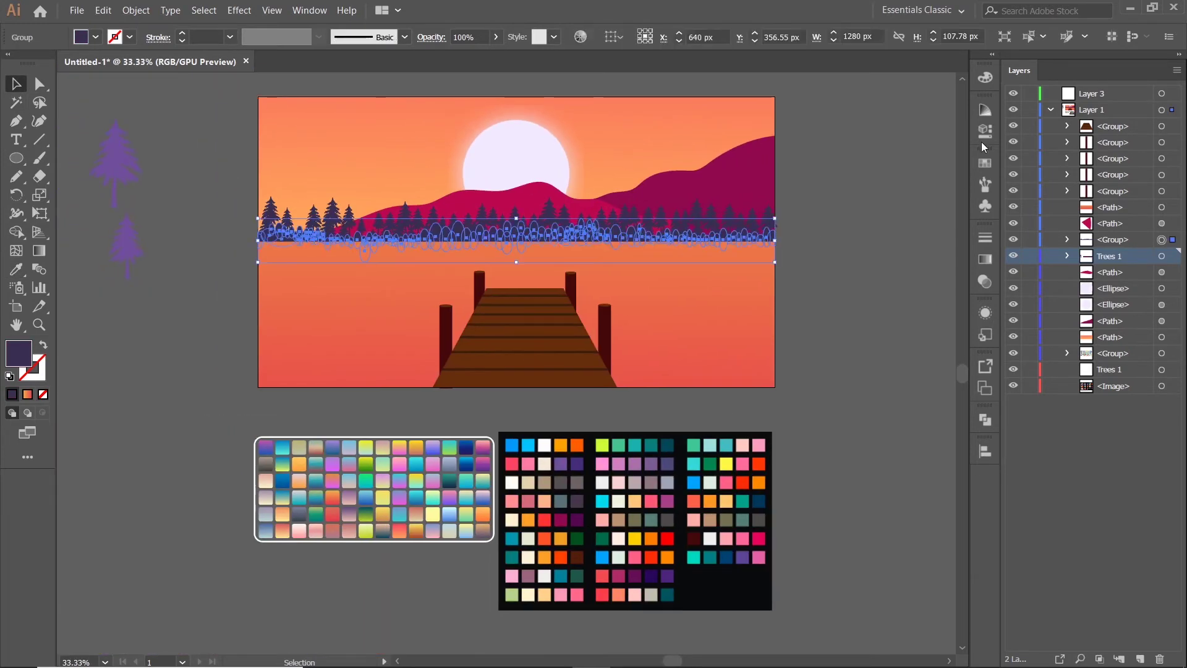
left_click(984, 78)
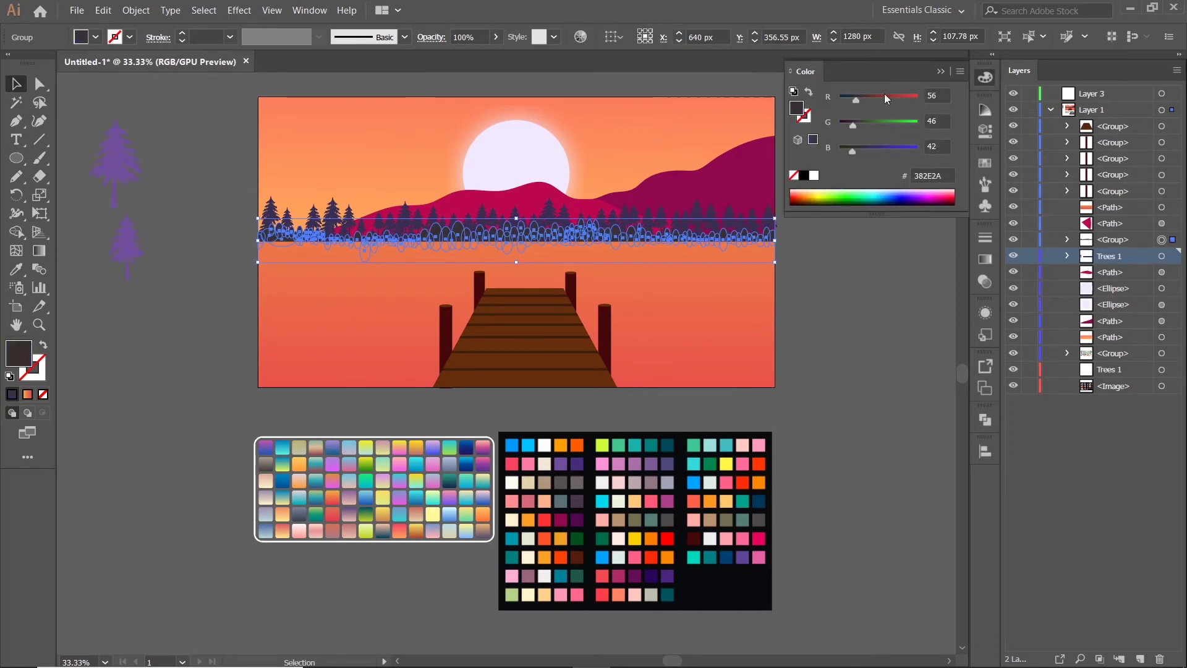
left_click(877, 127)
scroll(765, 252, "up", 1)
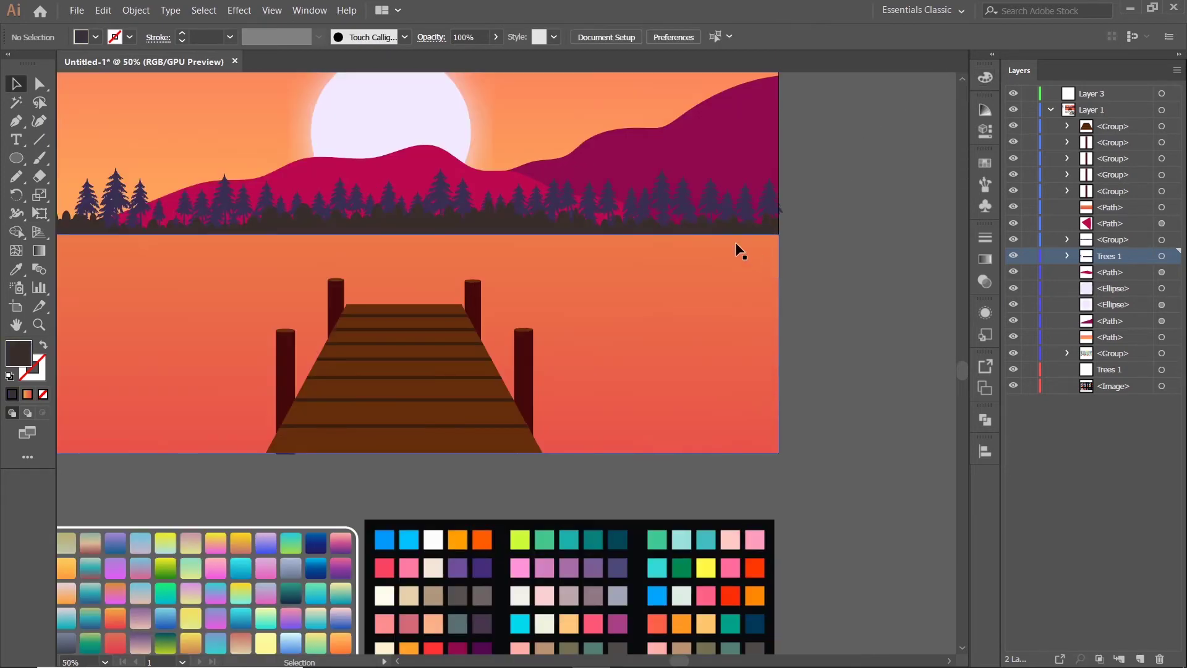
left_click(673, 227)
left_click(986, 77)
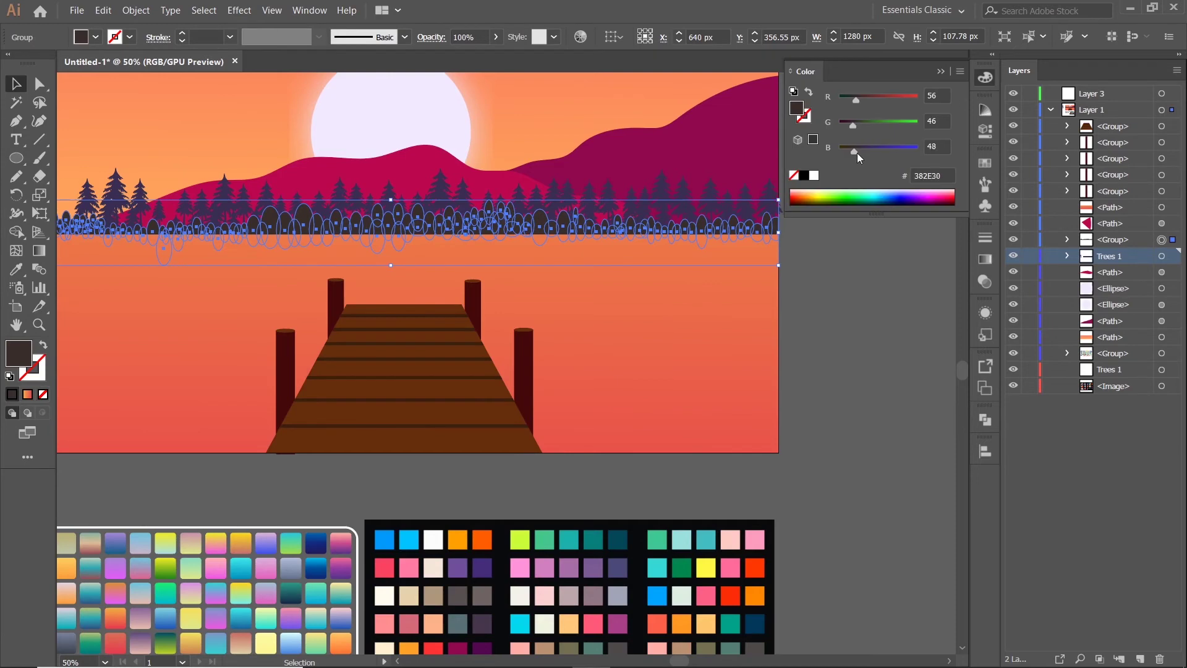
left_click(940, 72)
left_click(889, 192)
scroll(889, 191, "down", 2)
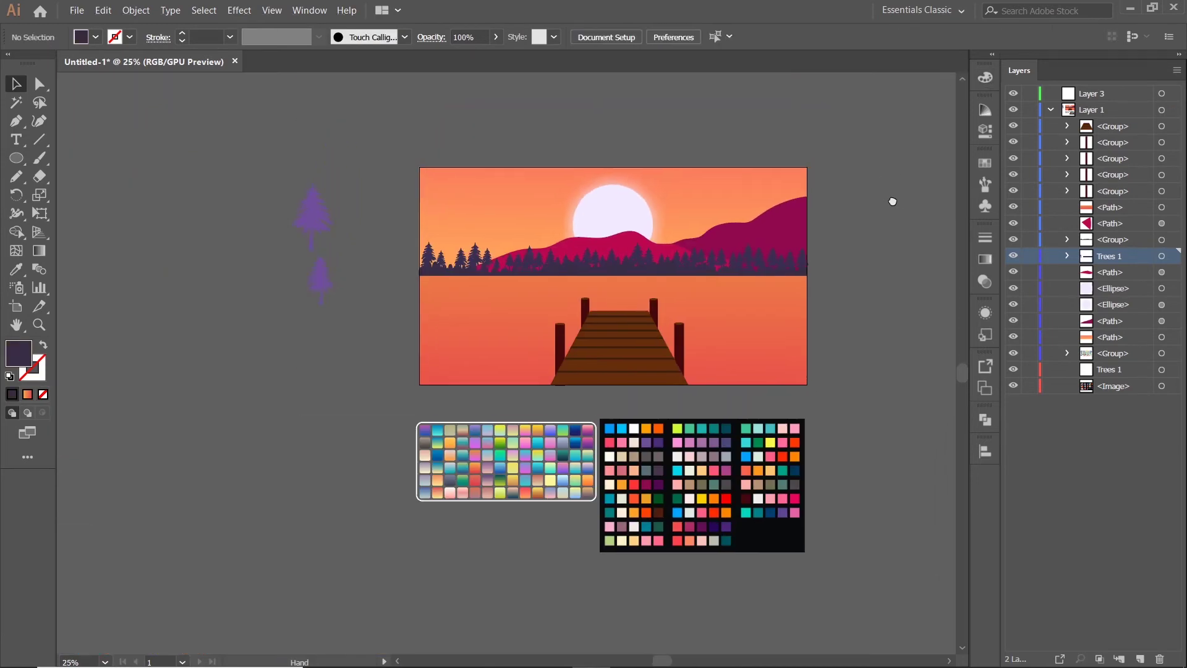
left_click_drag(844, 205, 764, 202)
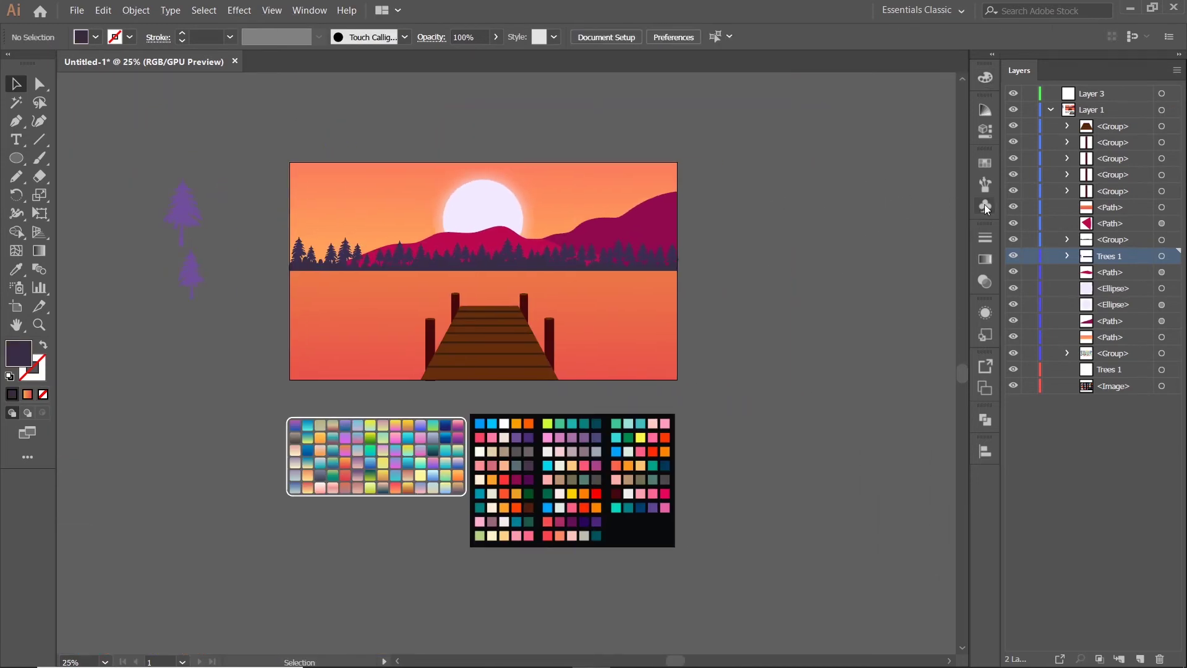
Step: Add the Trees 2 symbol from the Nature symbol library to the document
left_click(986, 206)
left_click(804, 591)
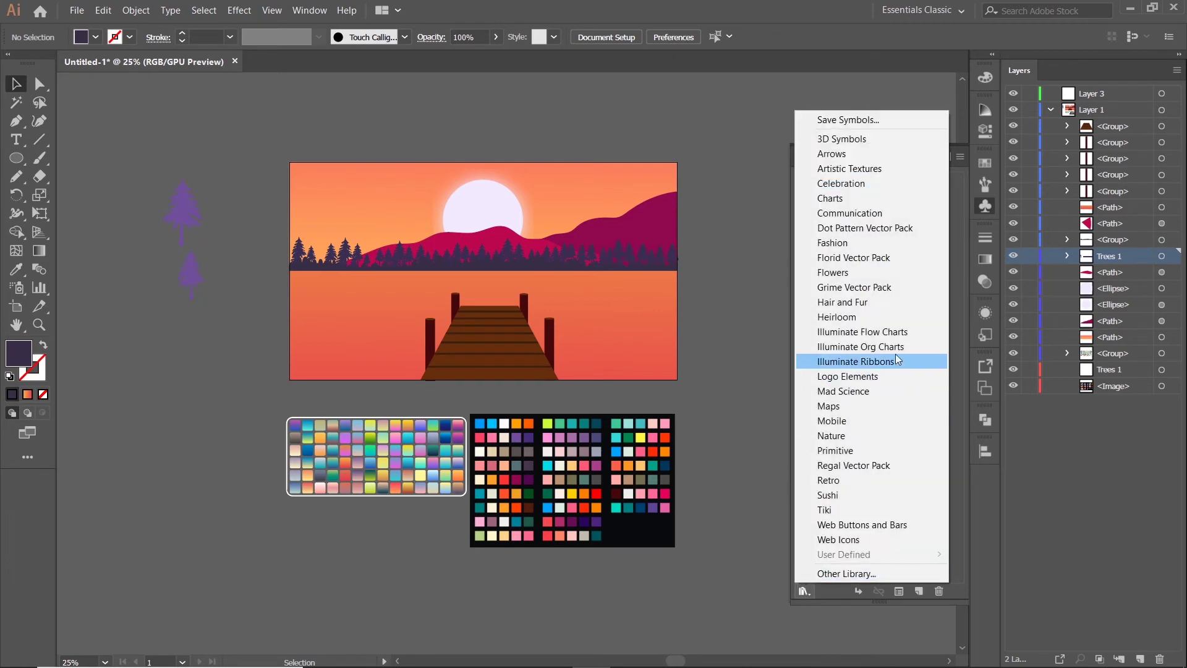
left_click(876, 435)
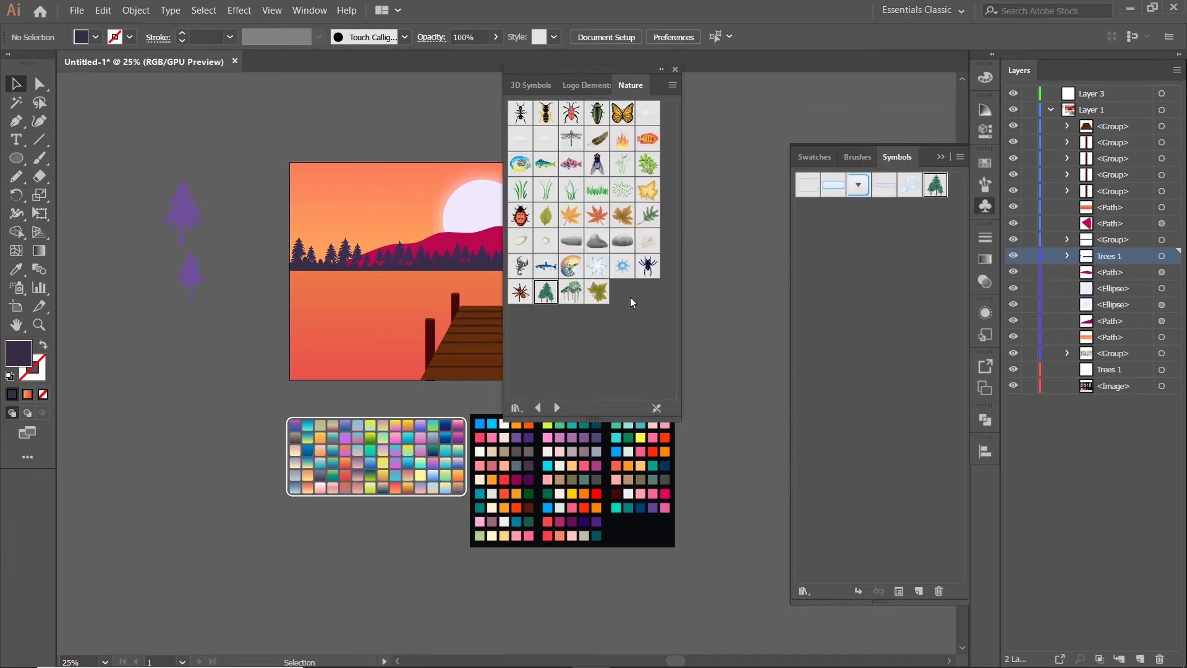
left_click(573, 292)
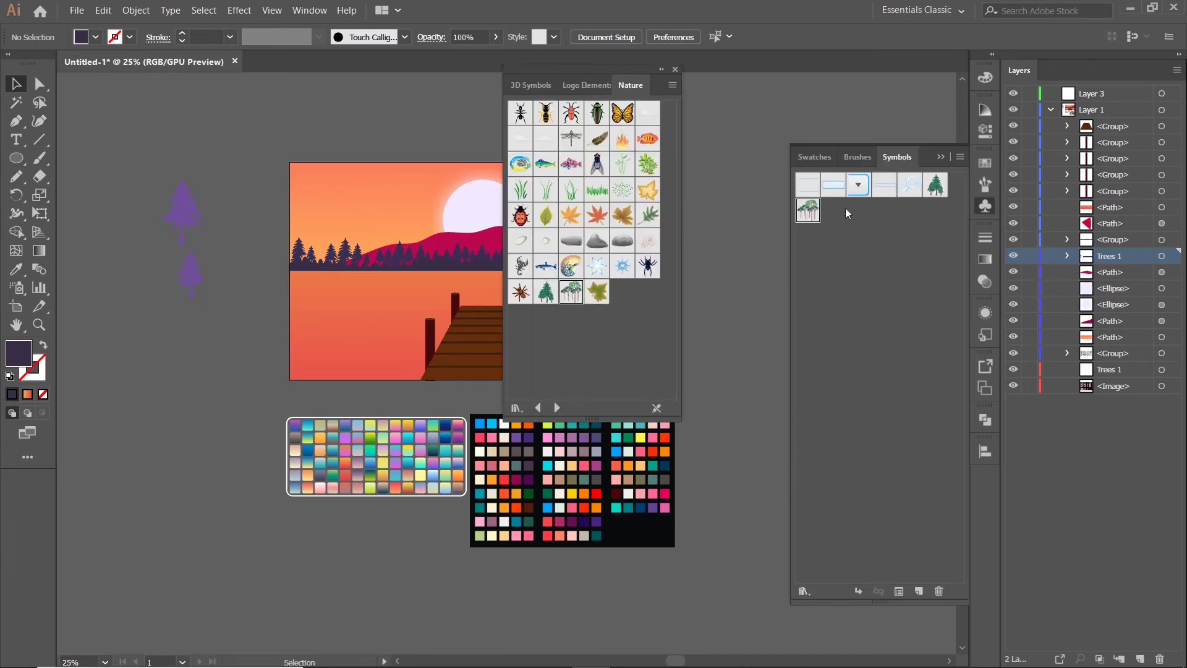
left_click(940, 157)
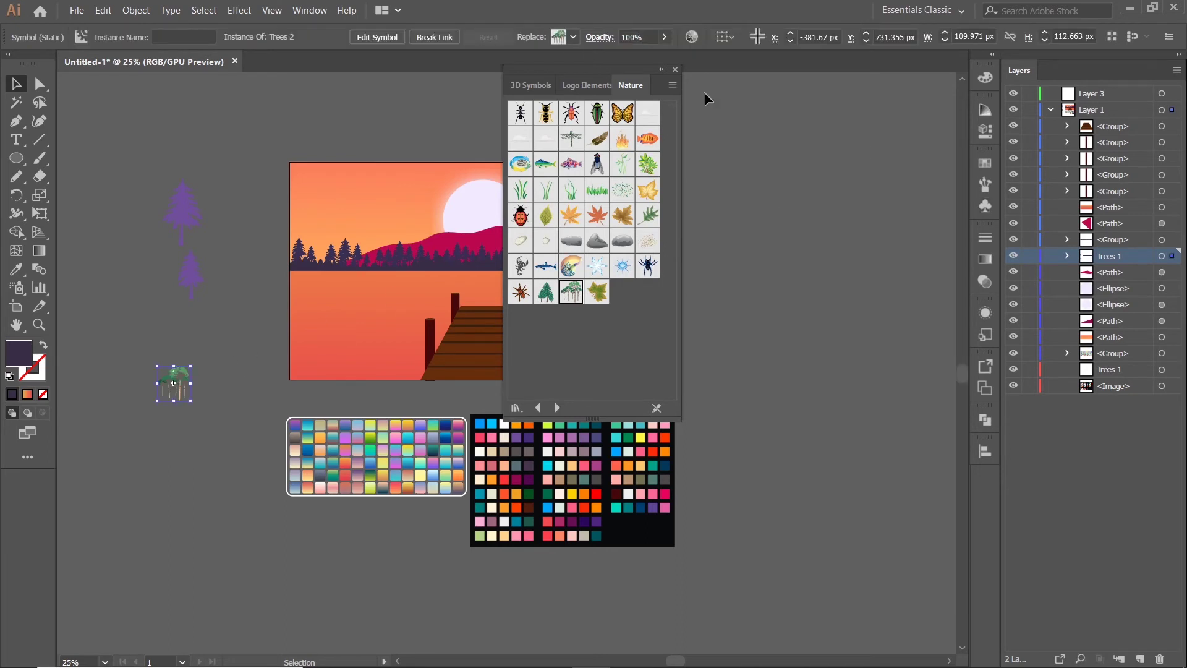
left_click(675, 70)
Step: Move the Trees 2 symbol left of the artboard and enlarge it to about 488 × 500 px
left_click_drag(261, 207, 497, 183)
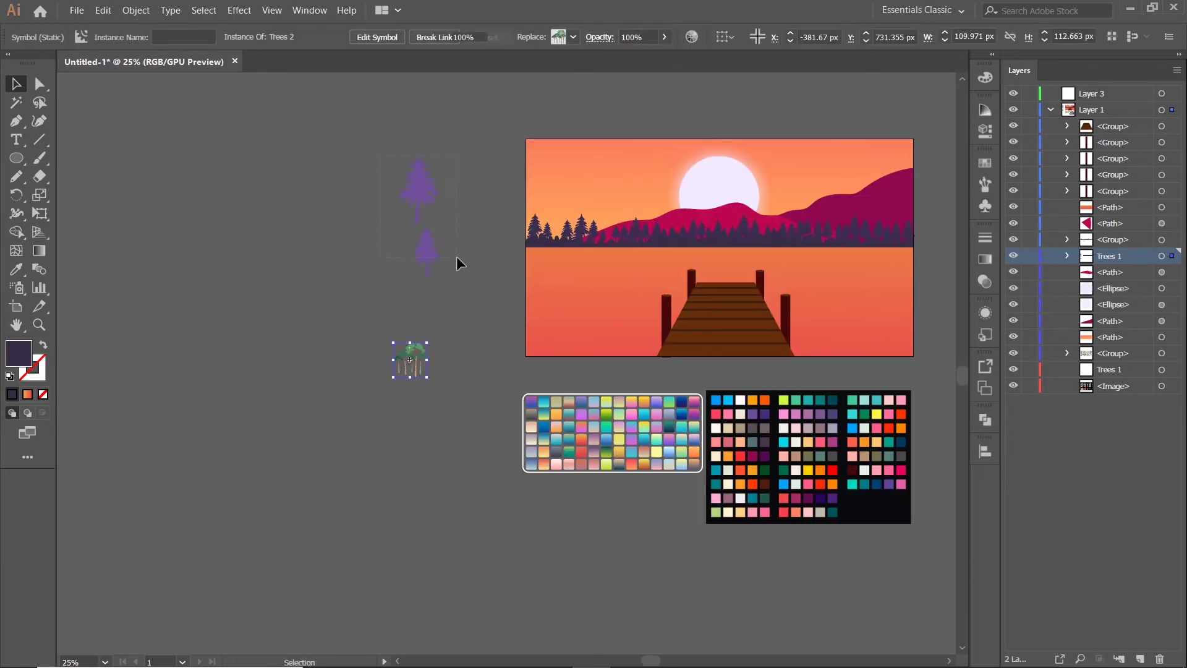
left_click_drag(410, 360, 312, 286)
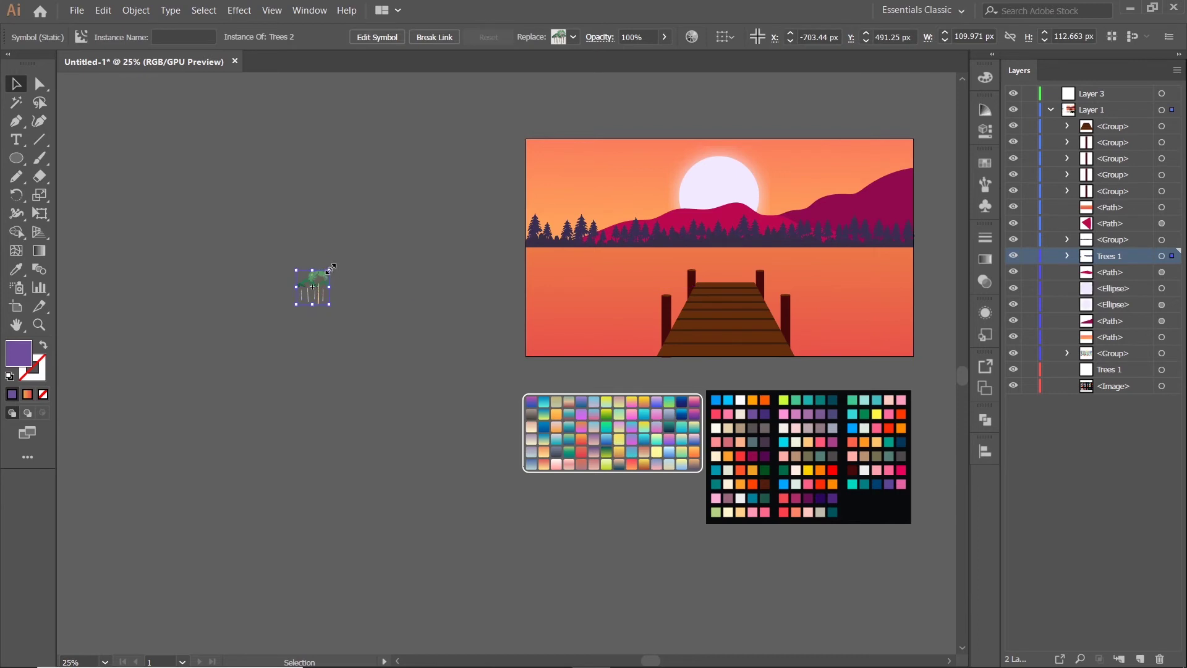
left_click_drag(455, 190, 444, 153)
left_click_drag(460, 283, 363, 352)
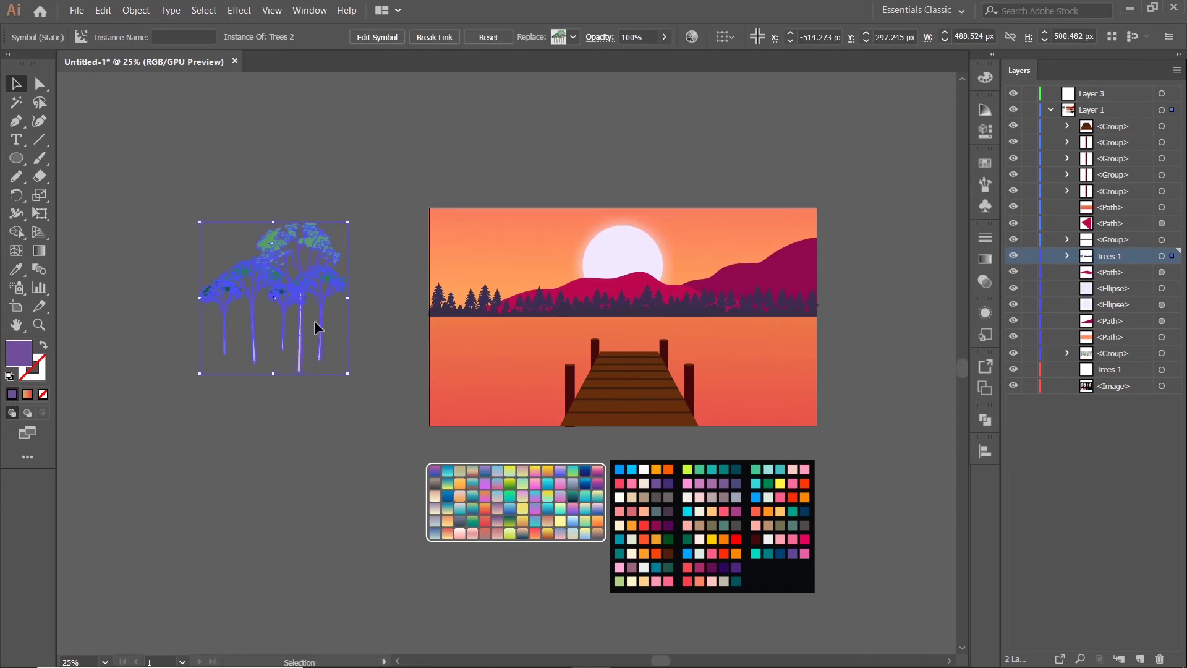
left_click_drag(314, 320, 243, 302)
Step: Expand the Trees 2 symbol into editable artwork and ungroup it
right_click(243, 302)
left_click(228, 283)
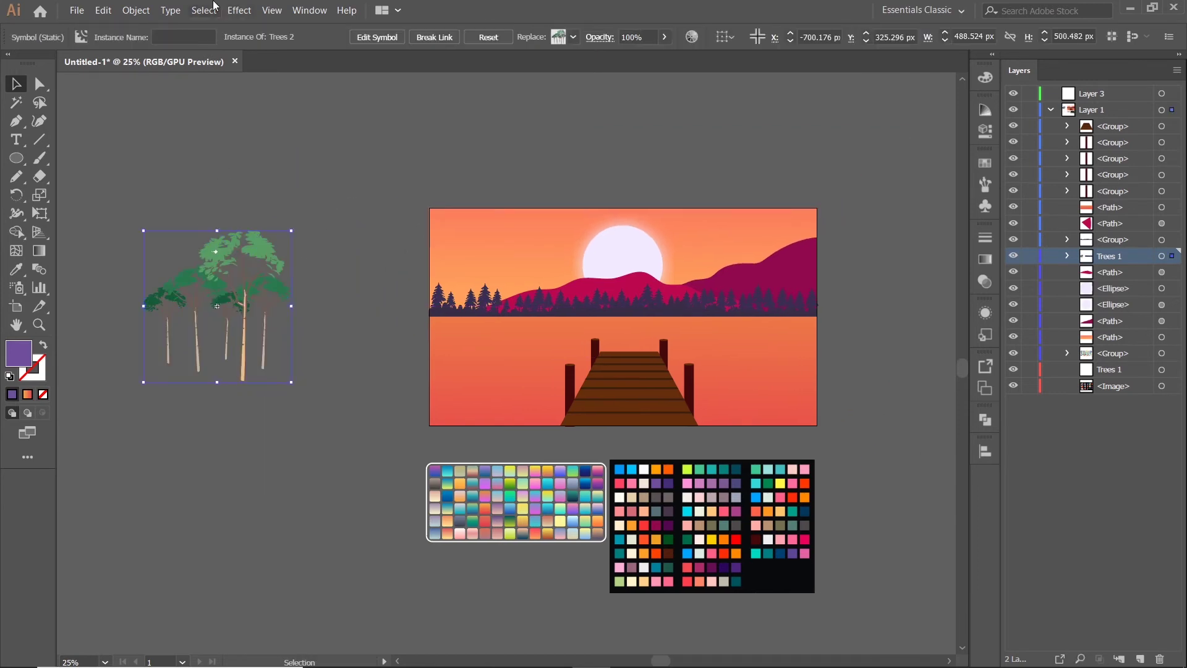
left_click(136, 10)
left_click(183, 152)
left_click(557, 241)
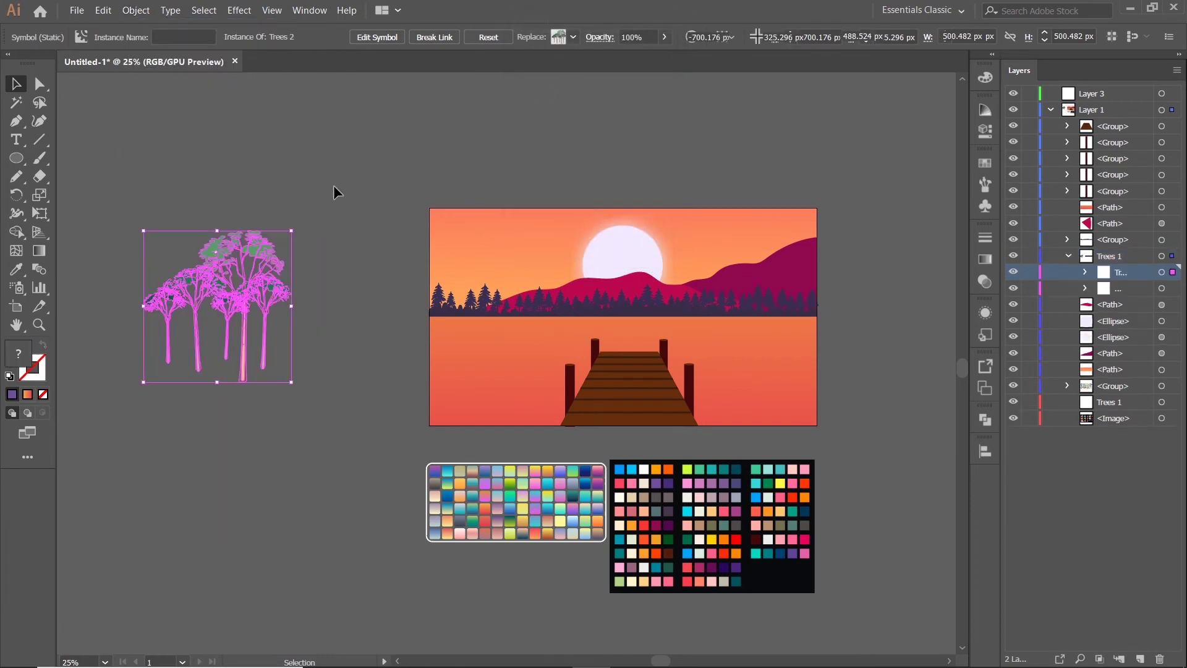
right_click(237, 292)
left_click(295, 403)
Step: Ungroup the tree cluster and drag the individual trees apart
left_click(246, 329)
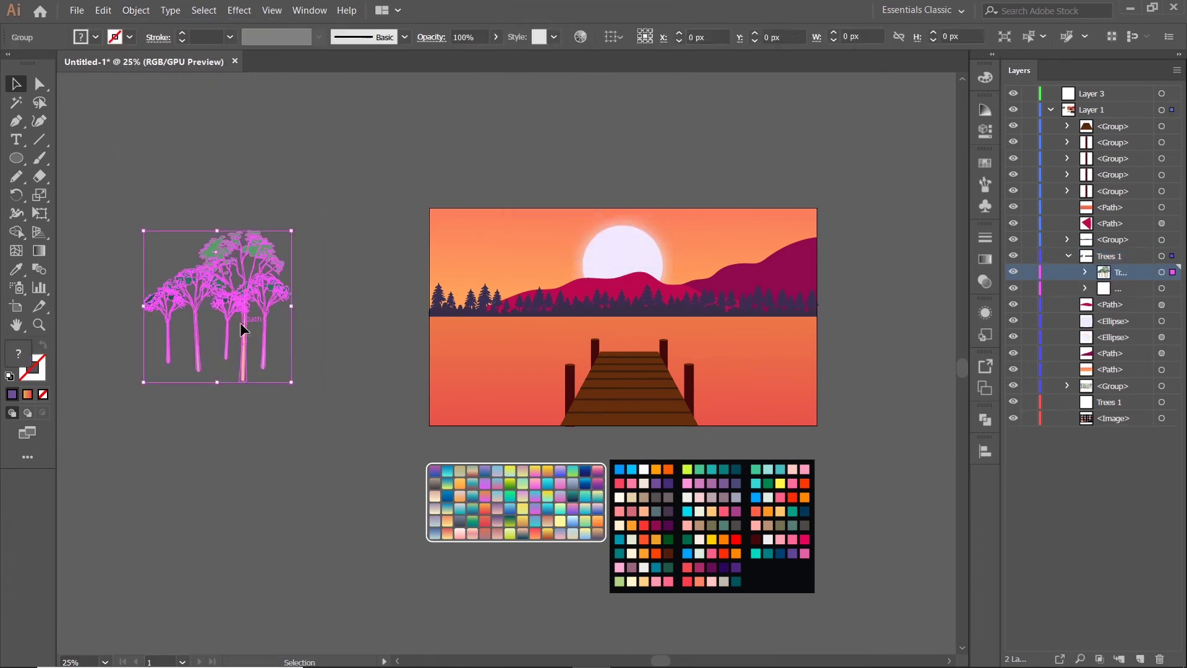
mouse_move(240, 321)
left_mouse_down()
mouse_move(346, 264)
mouse_move(186, 372)
mouse_move(280, 369)
left_mouse_up()
right_click(186, 372)
left_click(254, 485)
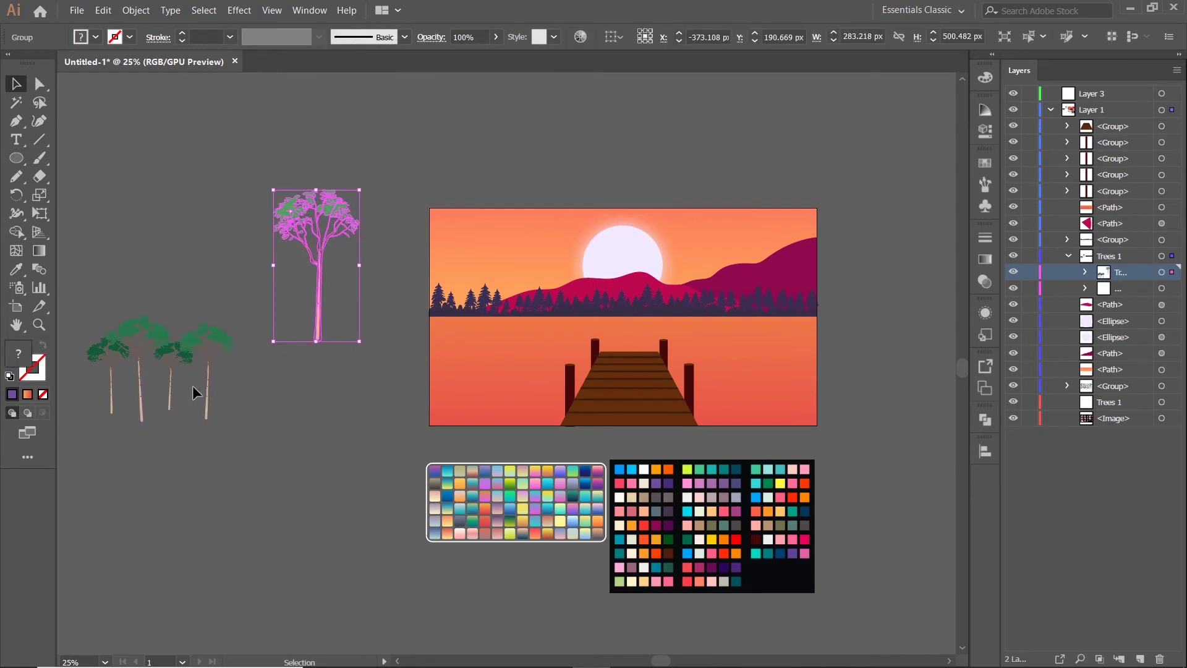
left_click_drag(192, 384, 232, 422)
left_click(173, 395)
left_click_drag(169, 388, 187, 464)
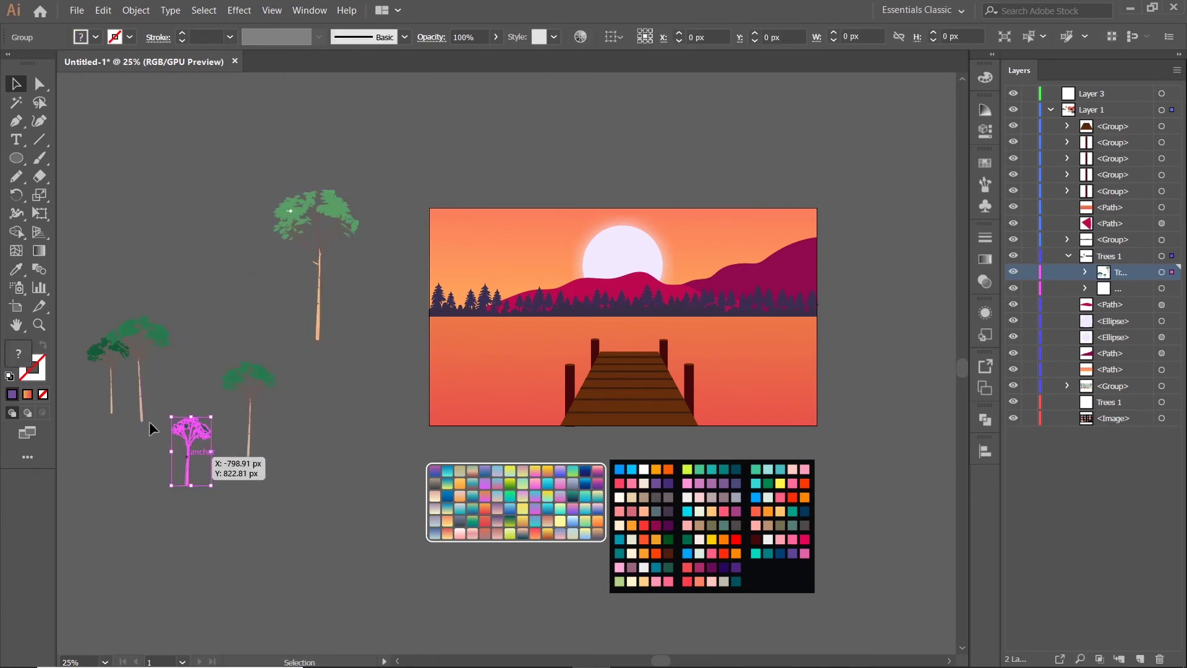
left_click_drag(139, 388, 168, 256)
left_click(205, 377)
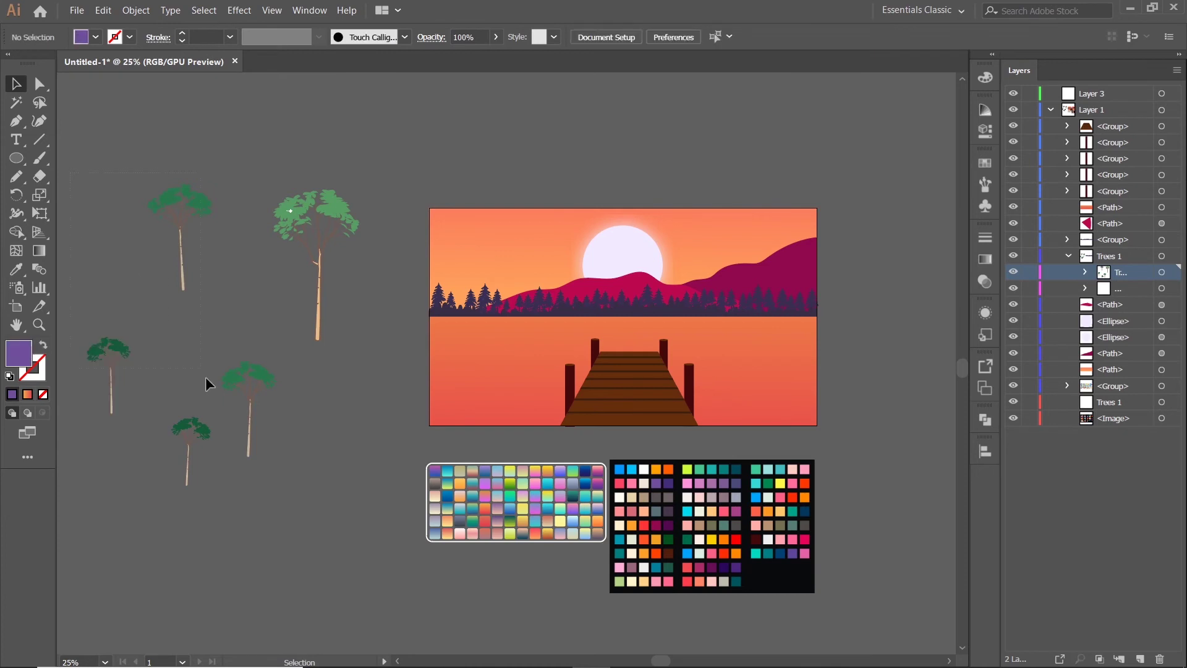
Step: Recolour all six trees to the hill's magenta, then shrink the tall right tree onto the hill
left_click_drag(85, 180, 320, 496)
key("i")
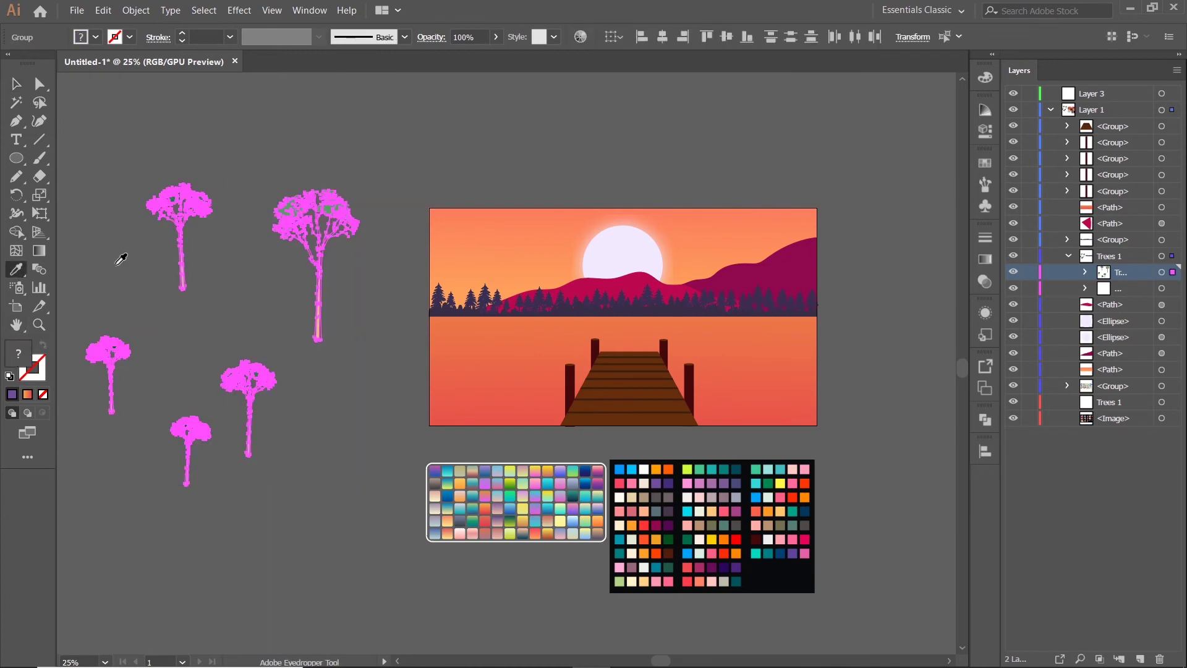
left_click(16, 83)
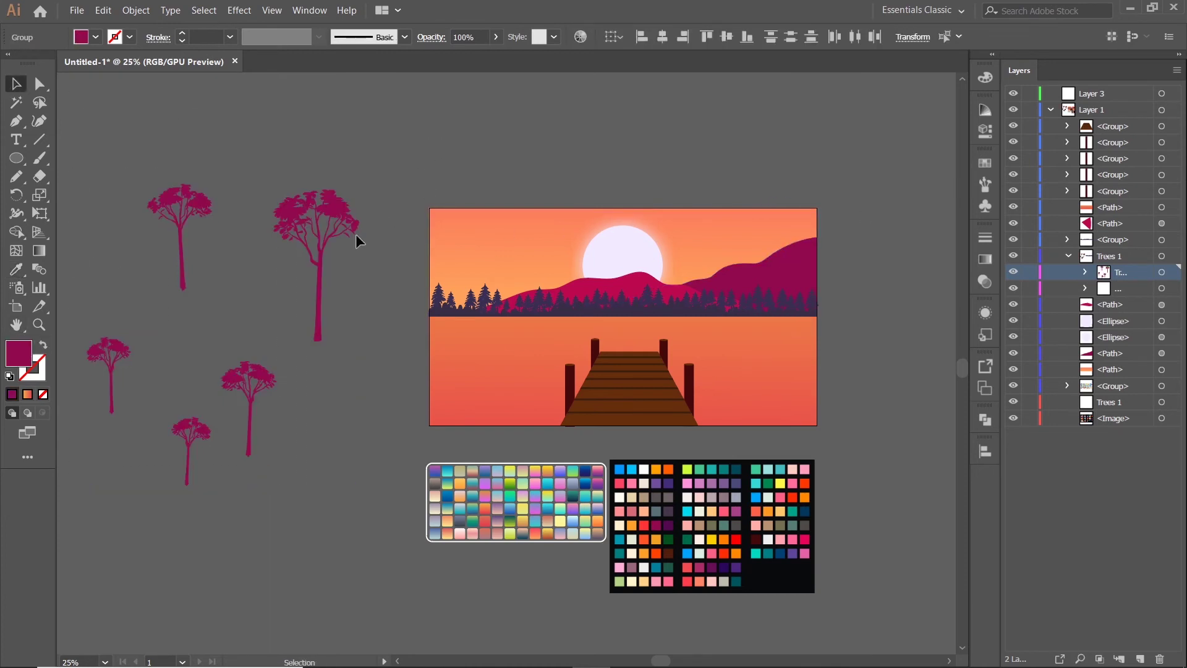
left_click(318, 253)
left_click_drag(360, 340, 284, 205)
Step: Shrink a tree copy and place it on the right hill
left_click(860, 262)
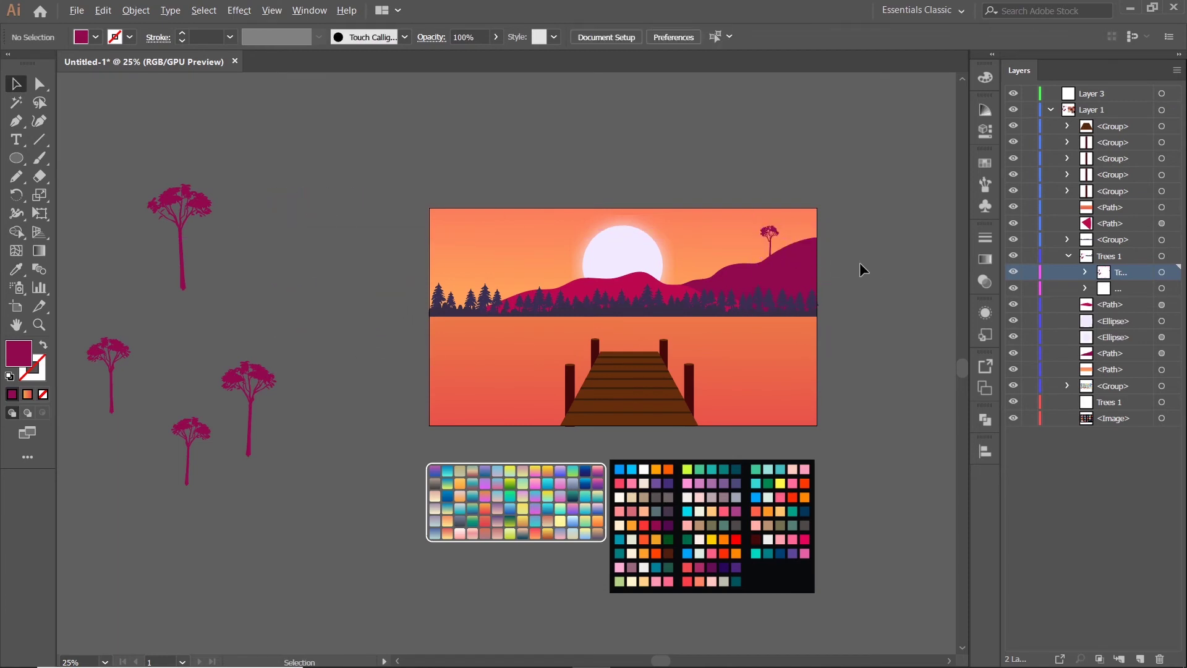
scroll(859, 262, "up", 1)
scroll(740, 228, "down", 1)
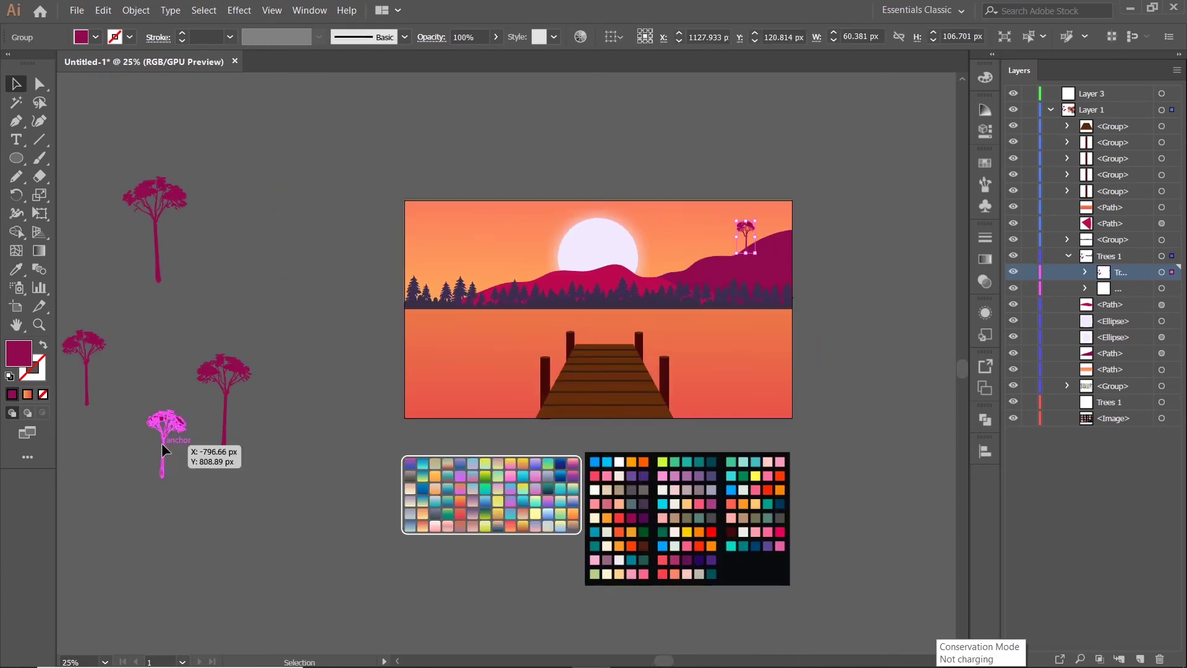
left_click_drag(780, 228, 825, 187)
scroll(825, 187, "up", 2)
scroll(825, 187, "up", 1)
left_click_drag(878, 290, 792, 129)
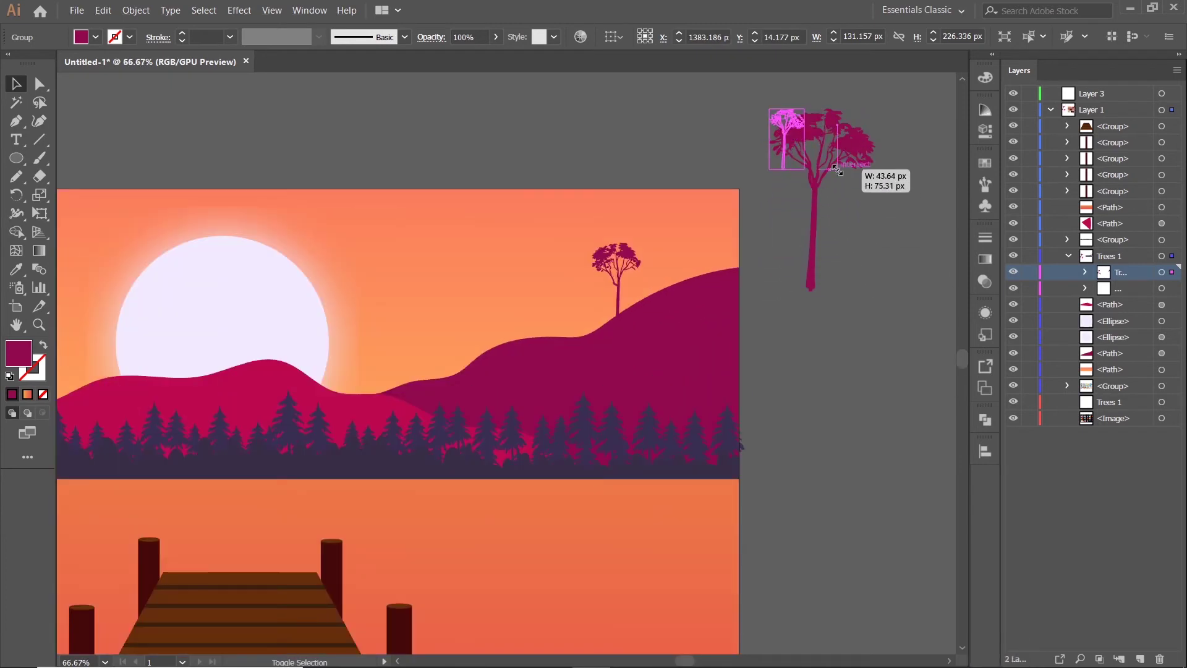
left_click_drag(645, 245, 647, 272)
left_click(769, 239)
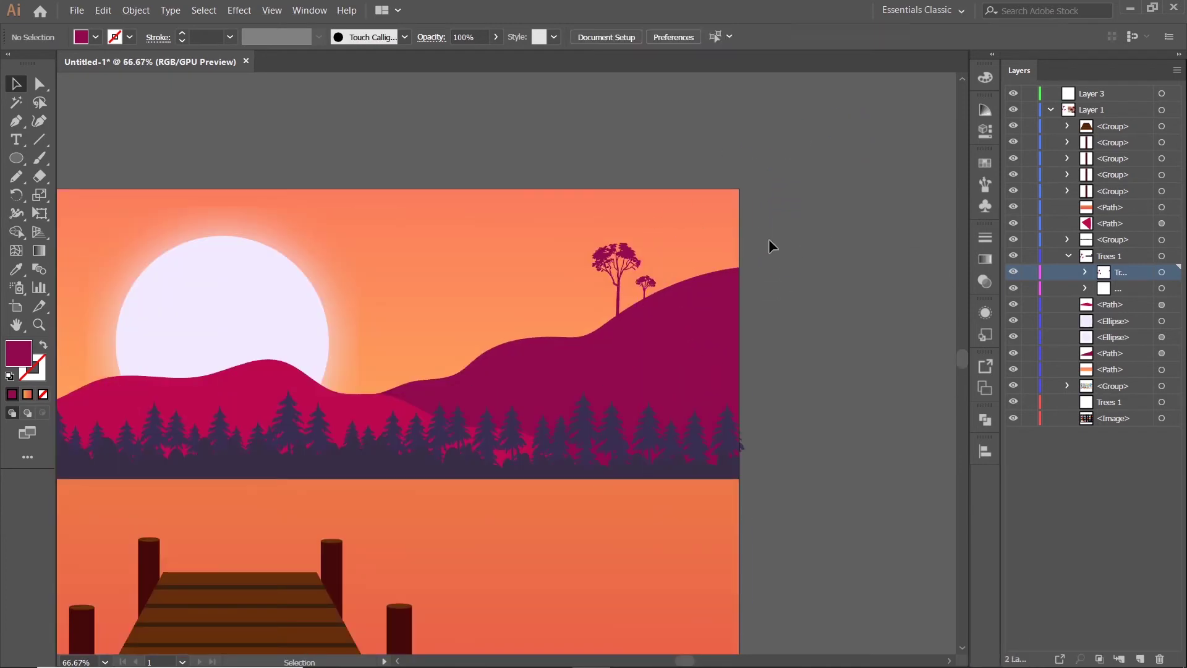
Step: Move another small tree down onto the hill beside the big tree
scroll(895, 209, "down", 1)
scroll(895, 209, "down", 1)
mouse_move(148, 422)
left_mouse_down()
mouse_move(644, 201)
mouse_move(665, 272)
left_mouse_up()
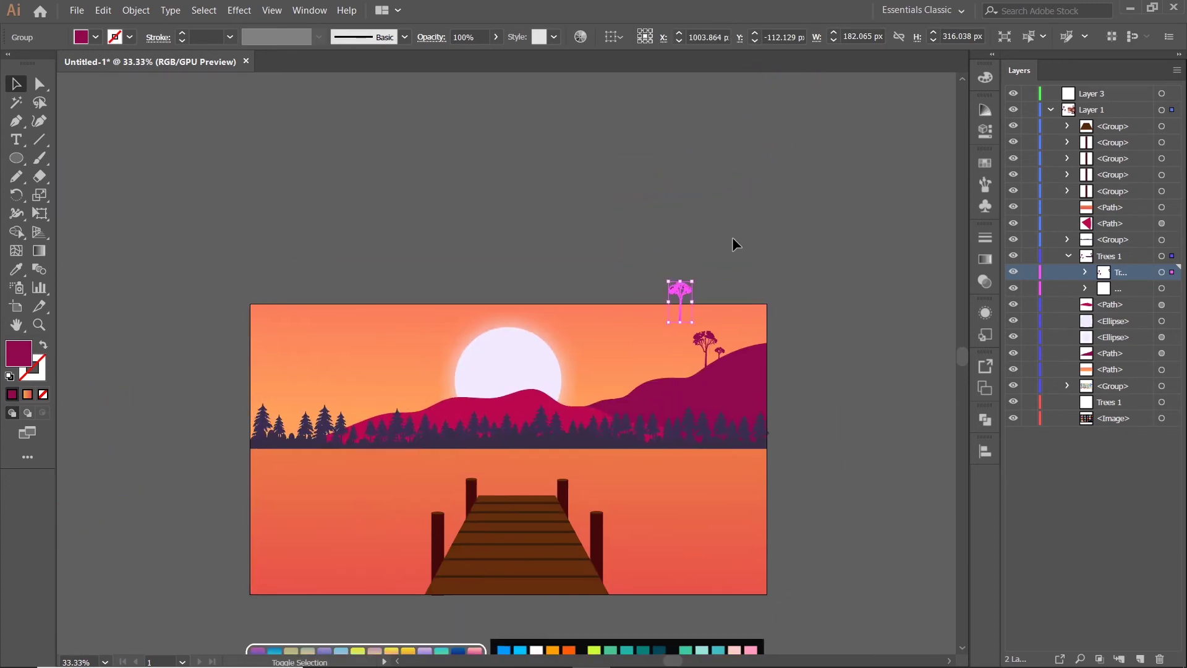
scroll(676, 244, "up", 2)
double_click(662, 247)
left_click(798, 183)
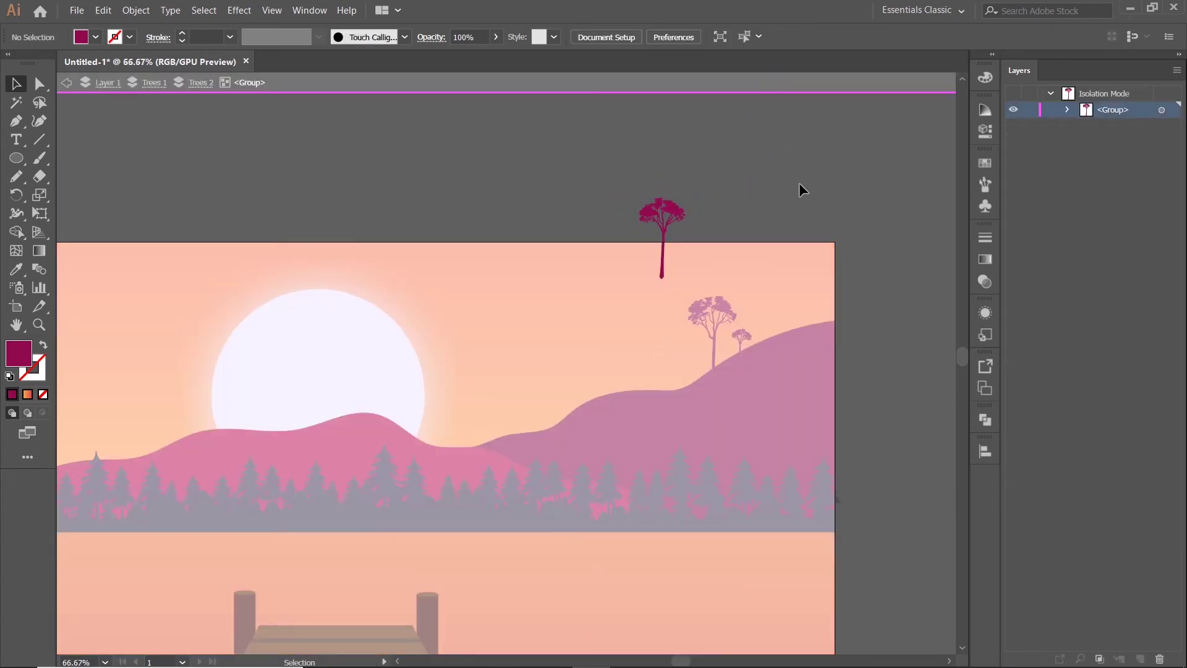
scroll(798, 183, "down", 2)
key("Escape")
scroll(839, 238, "up", 2)
mouse_move(687, 124)
left_mouse_down()
mouse_move(700, 262)
mouse_move(743, 251)
left_mouse_up()
scroll(754, 151, "up", 2)
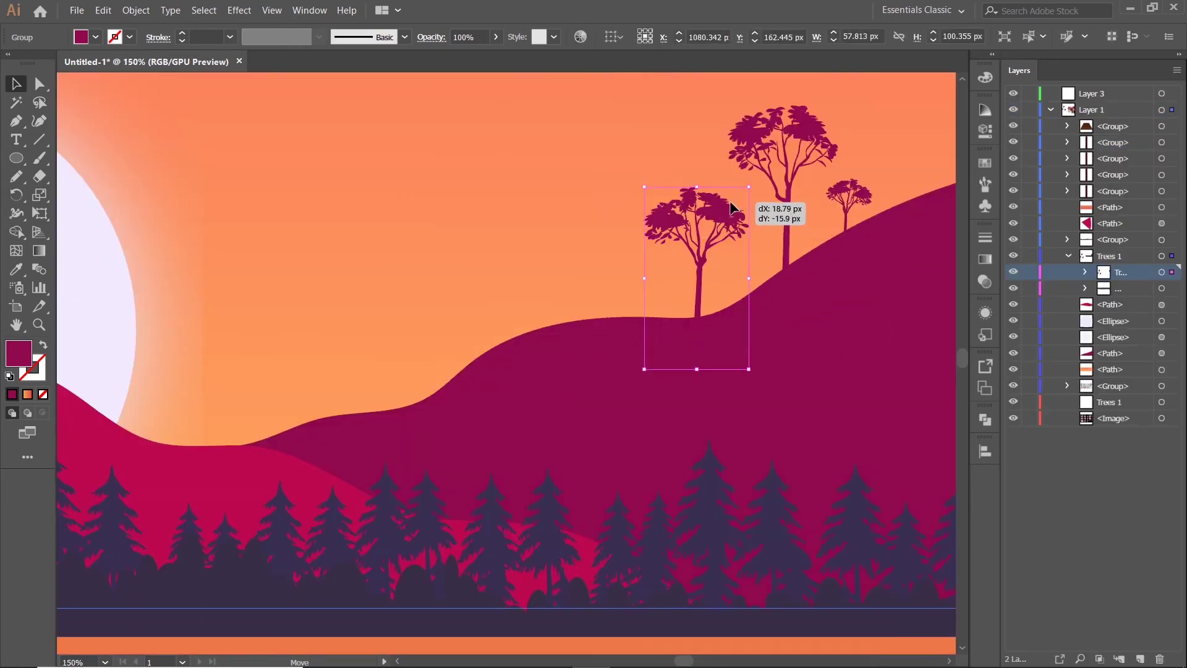
left_click_drag(810, 158, 860, 126)
Step: Bring a spare tree over, shrink it under half size, and set it among the hill trees
scroll(803, 151, "down", 3)
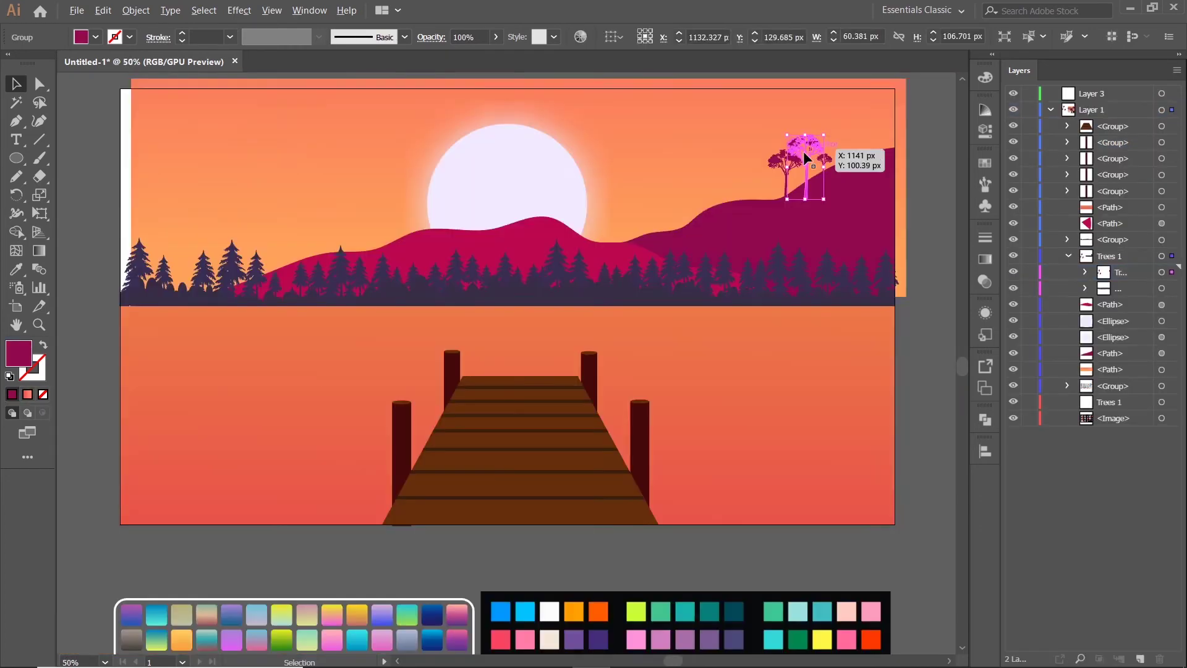
scroll(607, 331, "down", 2)
scroll(70, 332, "left", 3)
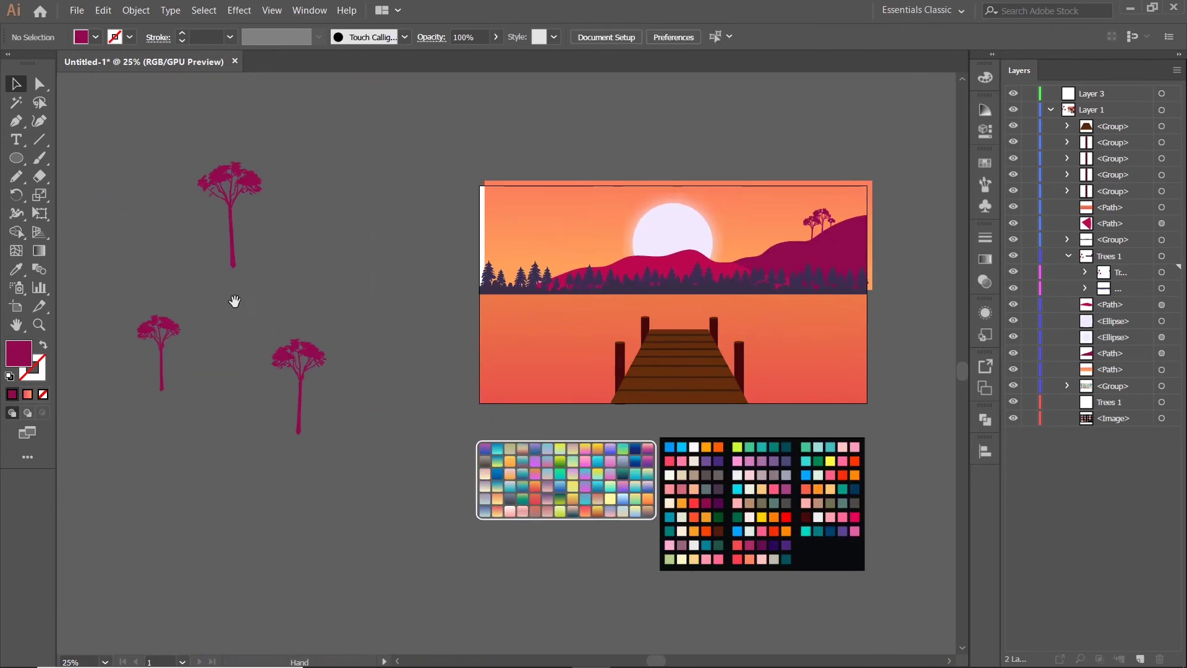
left_click_drag(162, 318, 848, 186)
scroll(866, 197, "up", 3)
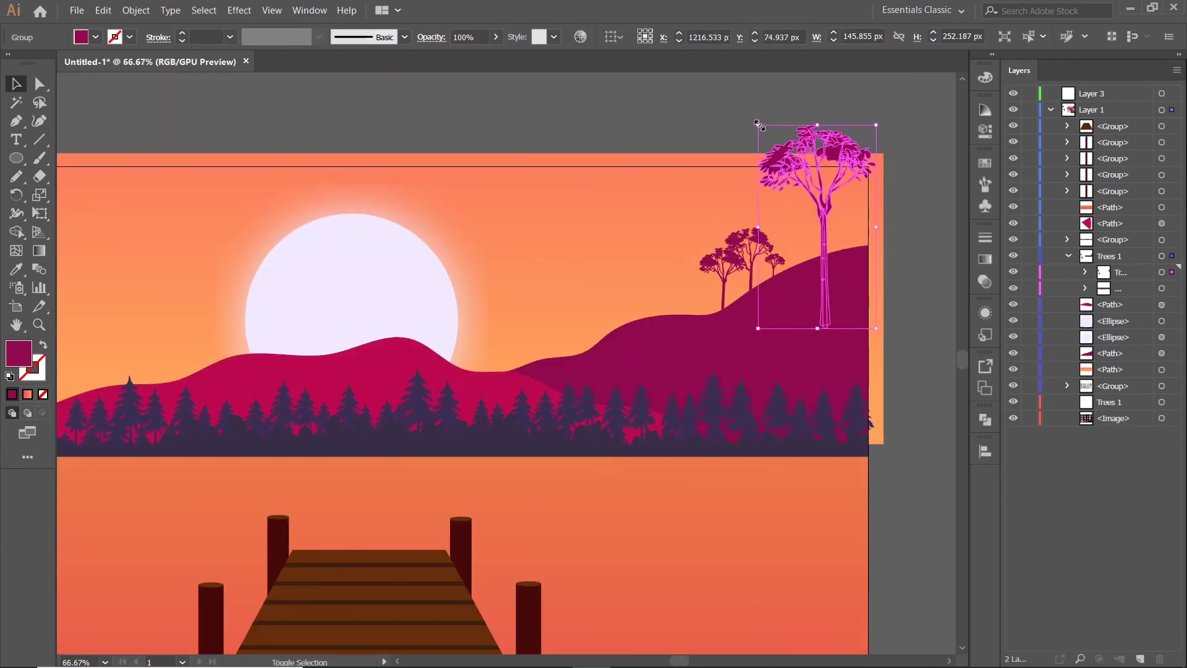
left_click_drag(759, 125, 818, 262)
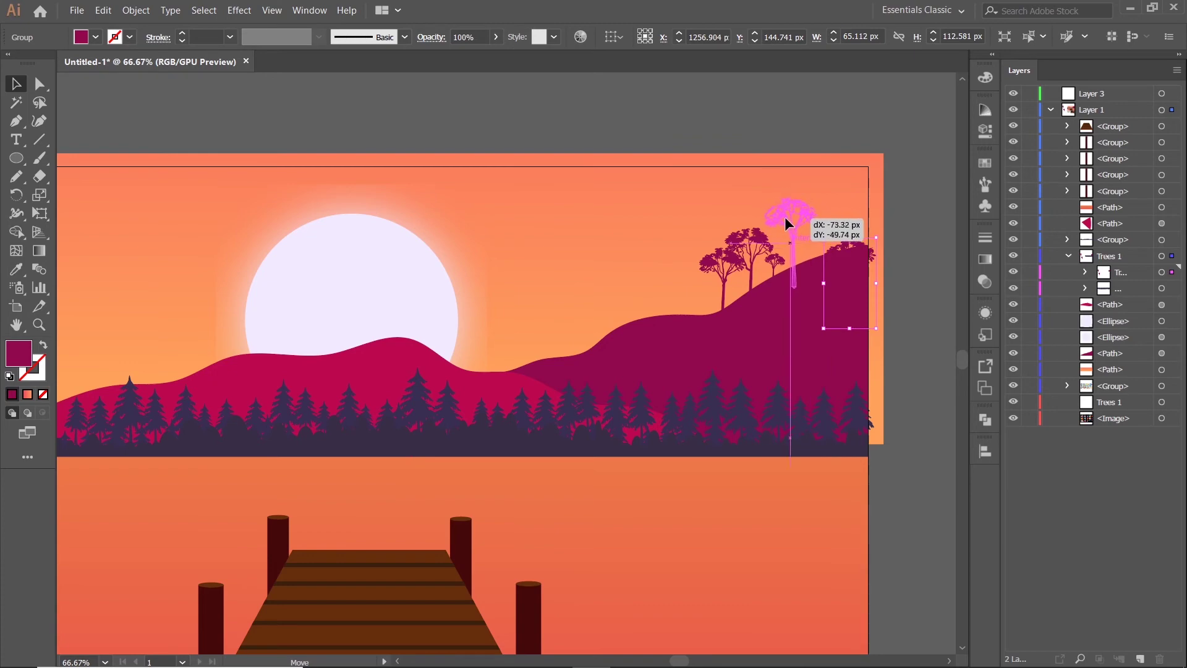
left_click_drag(785, 217, 785, 217)
scroll(896, 143, "down", 2)
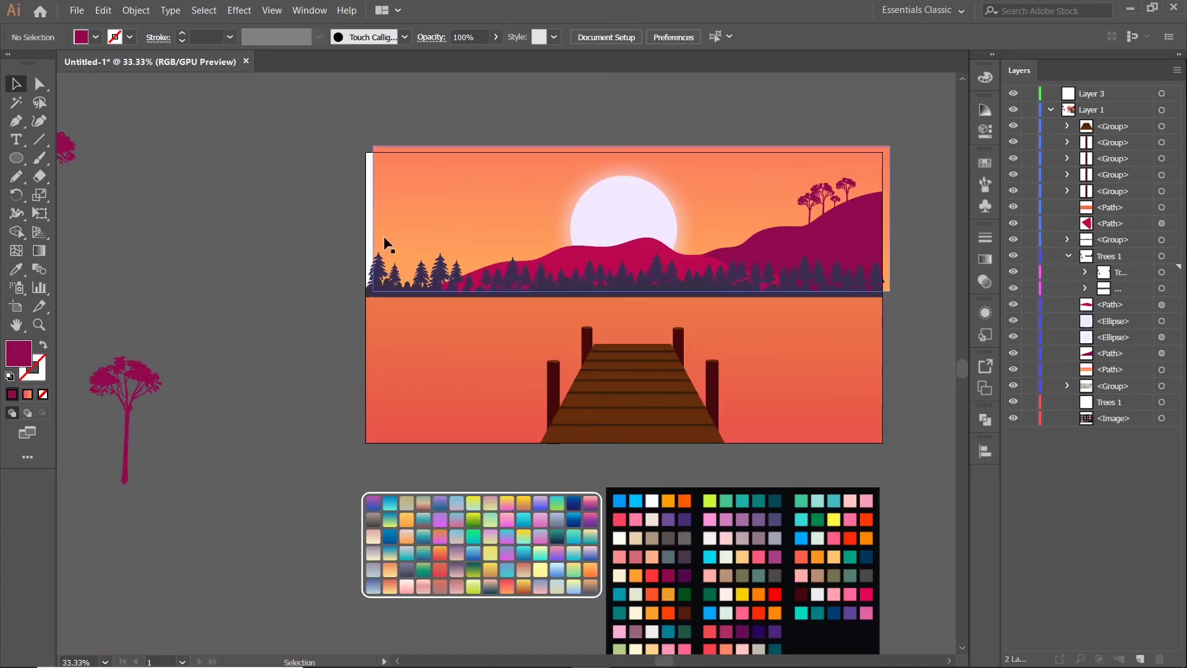
scroll(384, 236, "up", 3)
Step: Realign the sky with the artboard and nudge the small tree up the slope
left_click_drag(404, 210, 391, 216)
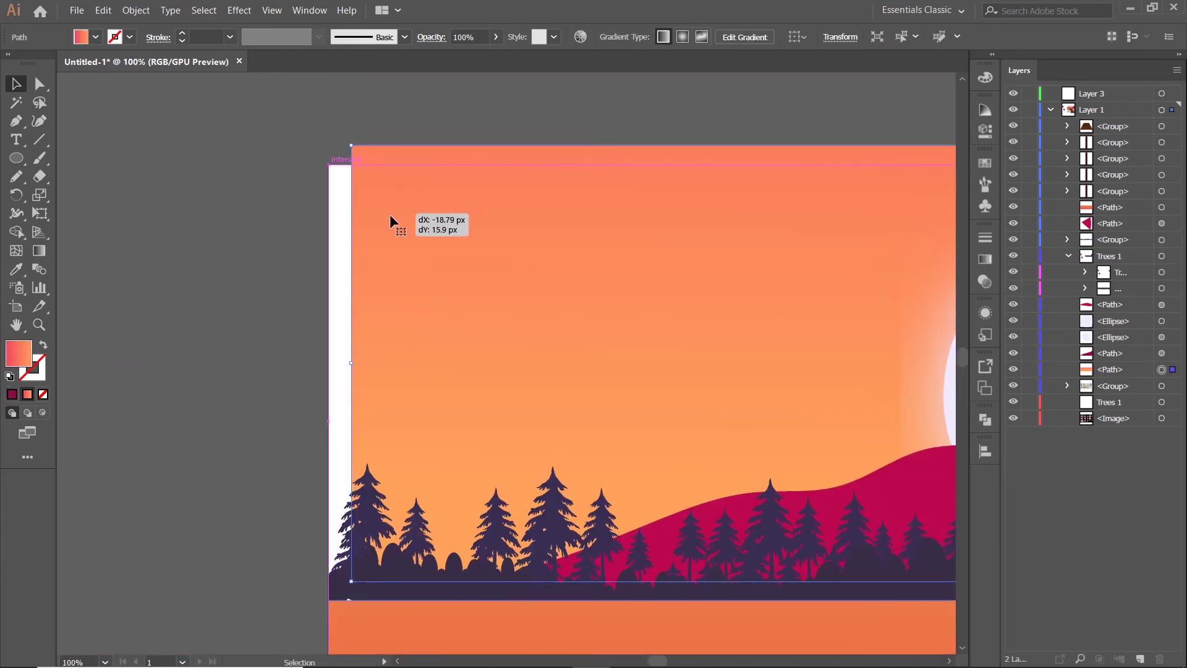
scroll(753, 185, "down", 5)
left_click(754, 185)
scroll(681, 235, "up", 1)
scroll(648, 320, "up", 4)
left_click(637, 298)
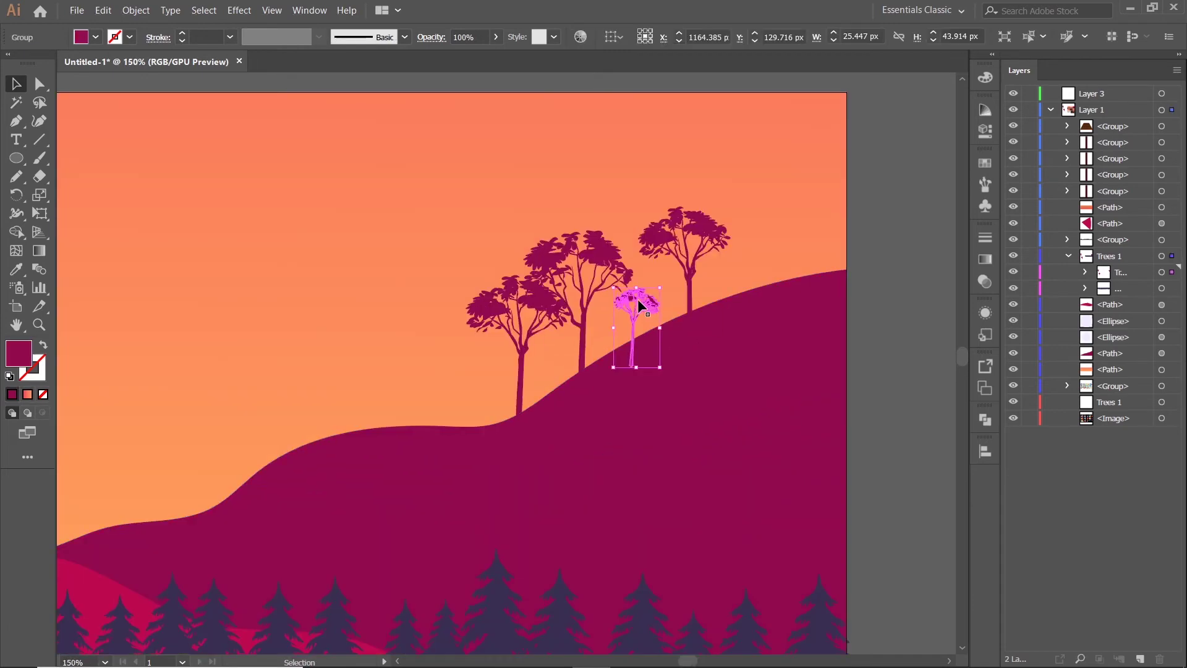
left_click_drag(636, 299, 648, 284)
Step: Carry a spare tree from left of the artboard onto the hill and shrink it
left_click(595, 254)
scroll(602, 288, "down", 3)
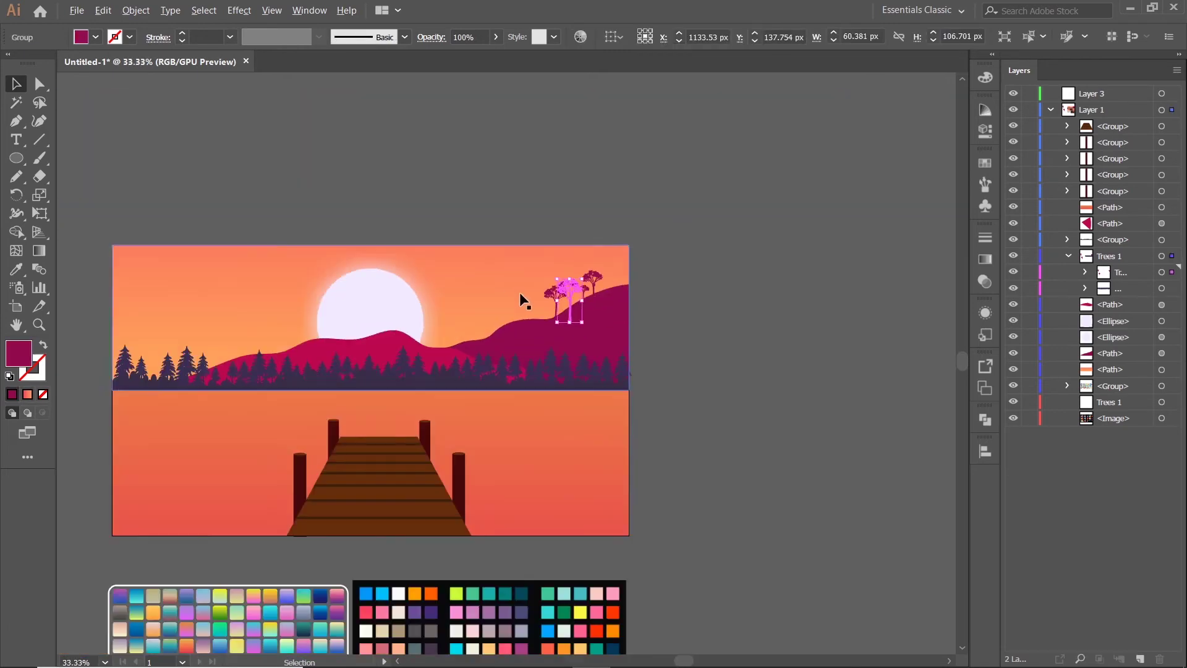
scroll(520, 292, "down", 3)
left_click(136, 449)
mouse_move(149, 433)
left_mouse_down()
mouse_move(254, 349)
mouse_move(557, 312)
left_mouse_up()
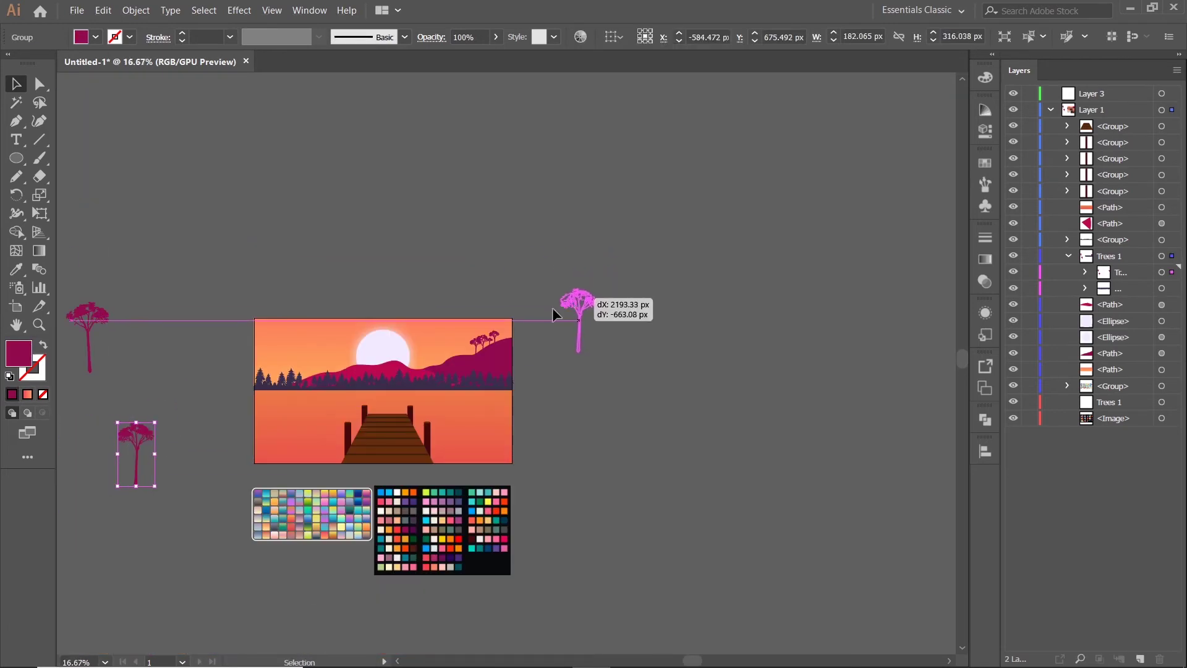
scroll(557, 312, "up", 4)
left_click_drag(594, 226, 694, 387)
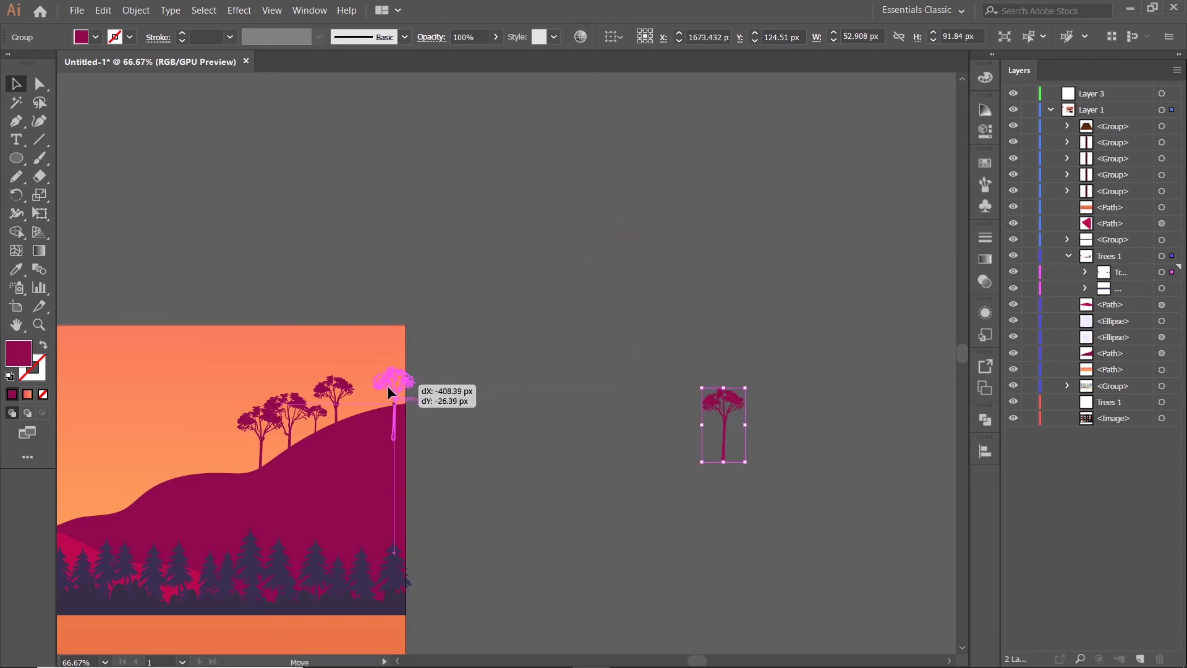
left_click_drag(390, 393, 391, 391)
scroll(701, 254, "up", 3)
mouse_move(612, 185)
left_mouse_down()
mouse_move(686, 247)
mouse_move(686, 304)
left_mouse_up()
Step: Shrink the middle tree and the large left tree, repositioning the left one
left_click(441, 293)
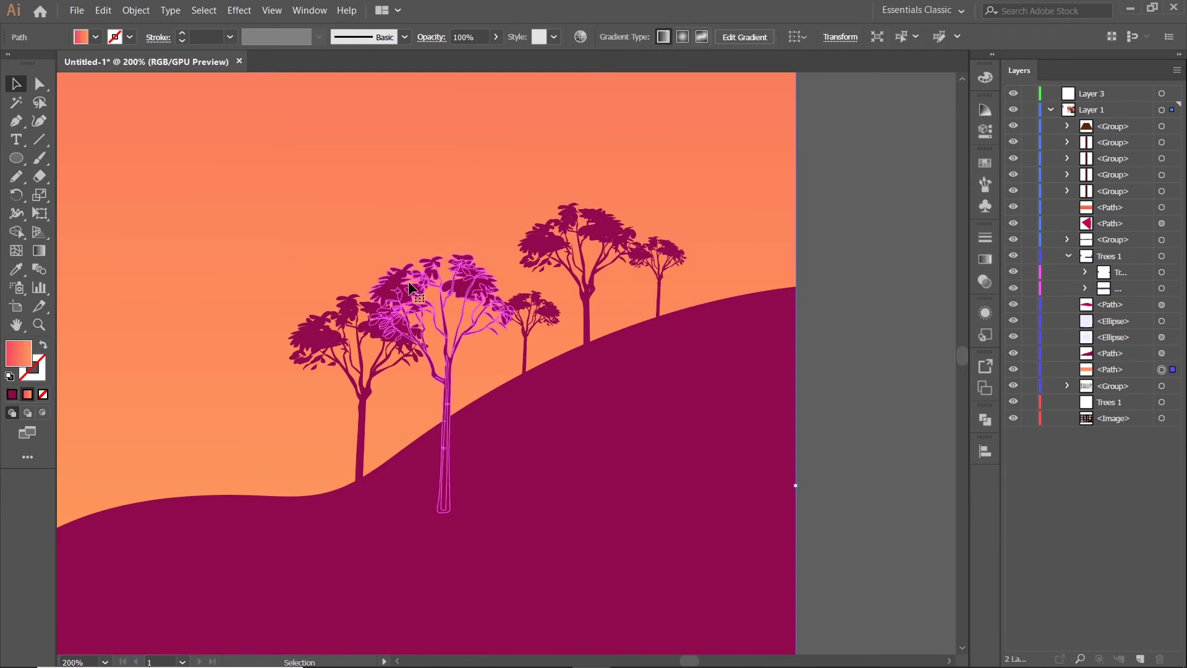
mouse_move(363, 253)
left_mouse_down()
mouse_move(465, 355)
mouse_move(451, 309)
left_mouse_up()
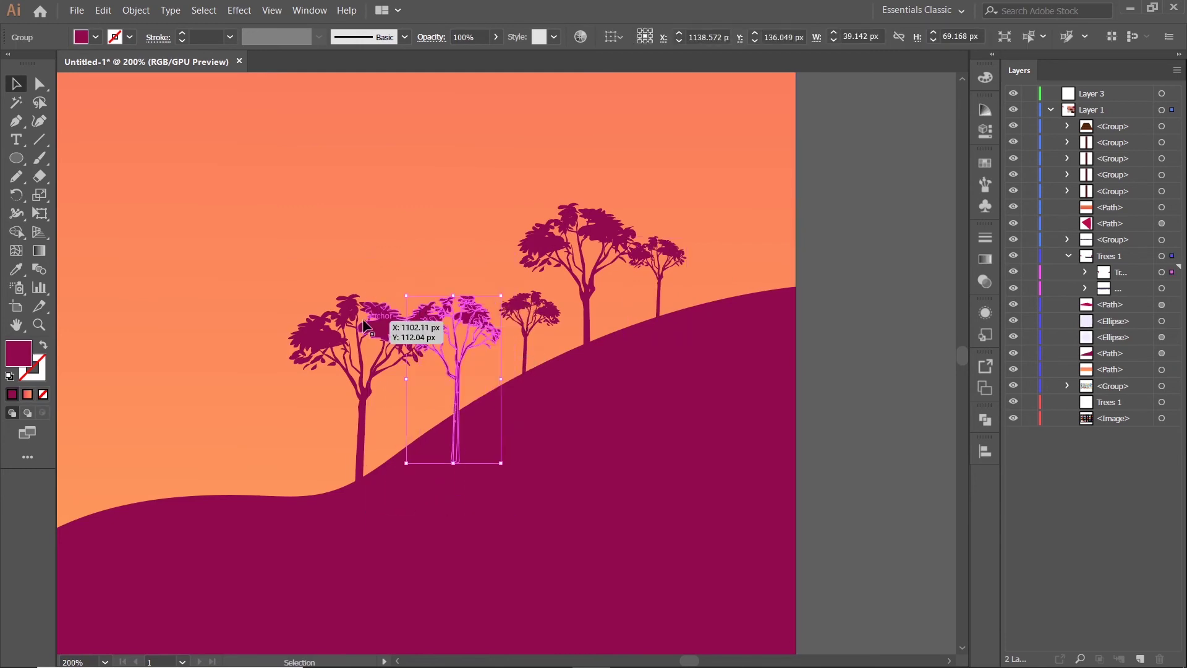
left_click(356, 371)
mouse_move(286, 297)
left_mouse_down()
mouse_move(385, 413)
mouse_move(388, 362)
left_mouse_up()
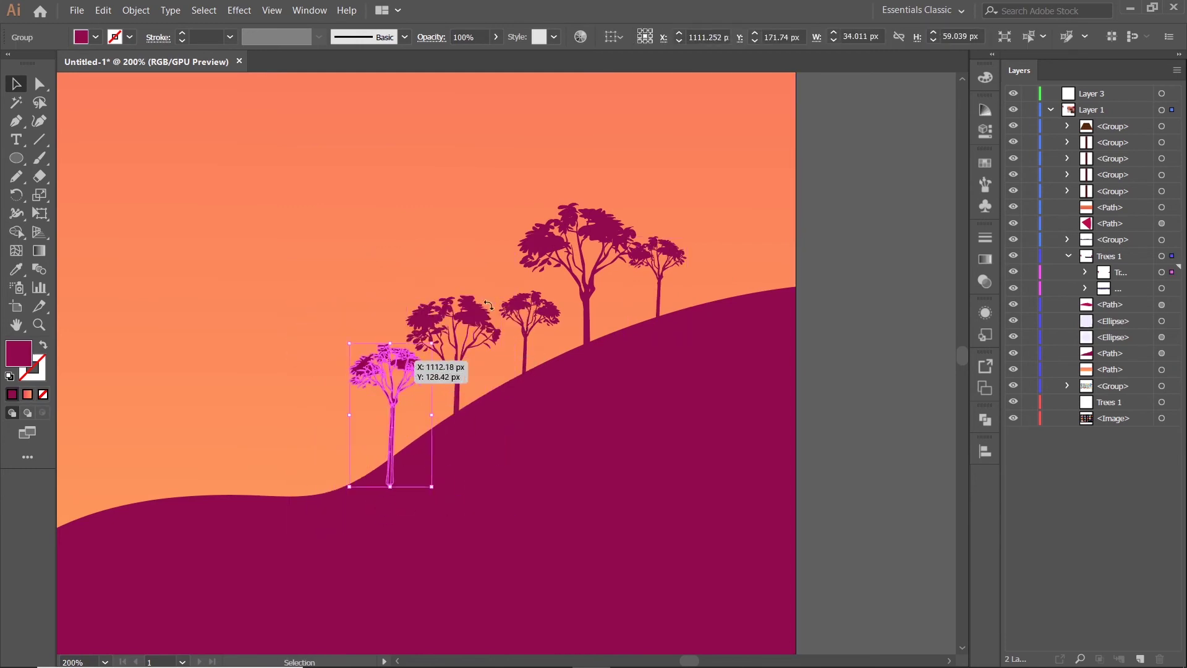
scroll(794, 229, "down", 5)
left_click(804, 185)
Step: Shrink the last spare tree to about 50 by 83 px and place it at the hill's right edge
scroll(310, 302, "down", 2)
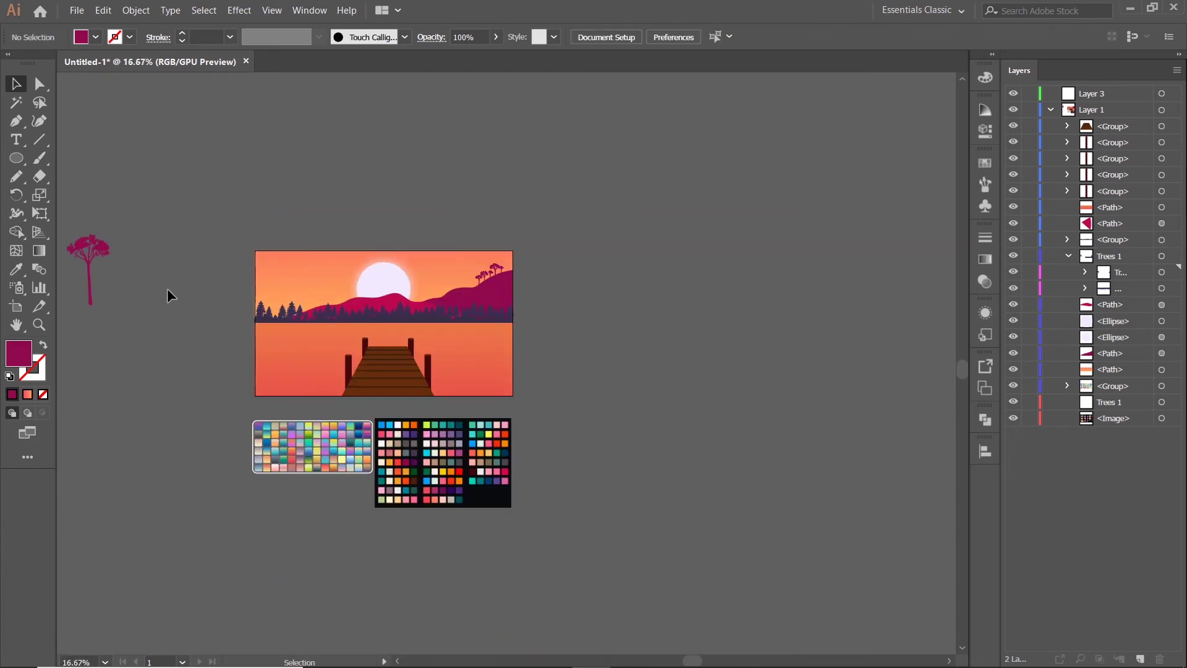
left_click_drag(134, 258, 640, 220)
scroll(564, 248, "up", 3)
left_click_drag(758, 131, 598, 185)
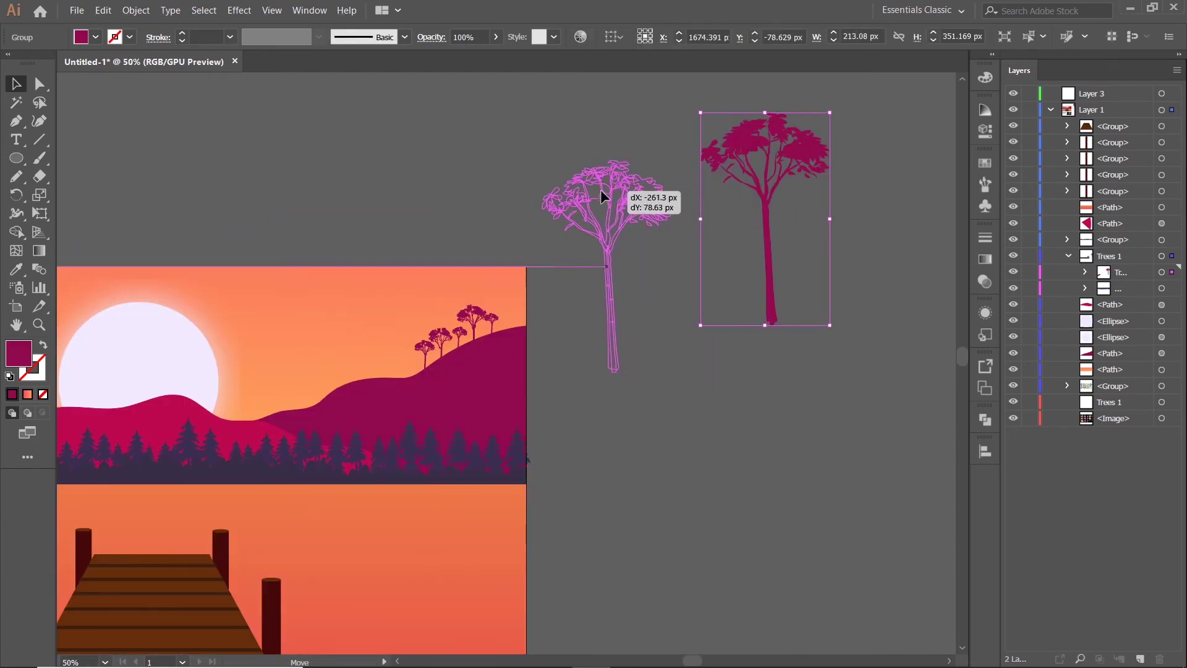
left_click_drag(671, 373, 556, 186)
scroll(554, 180, "up", 2)
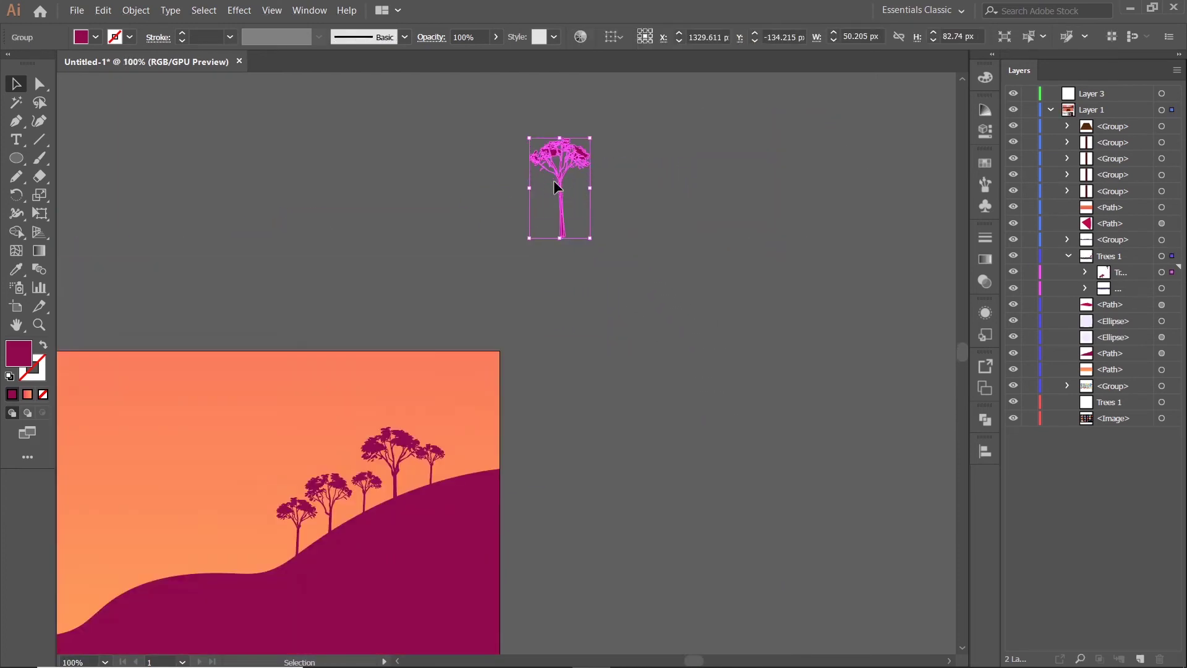
mouse_move(637, 114)
left_mouse_down()
mouse_move(560, 377)
mouse_move(746, 300)
left_mouse_up()
scroll(746, 299, "up", 2)
left_click_drag(568, 299, 617, 292)
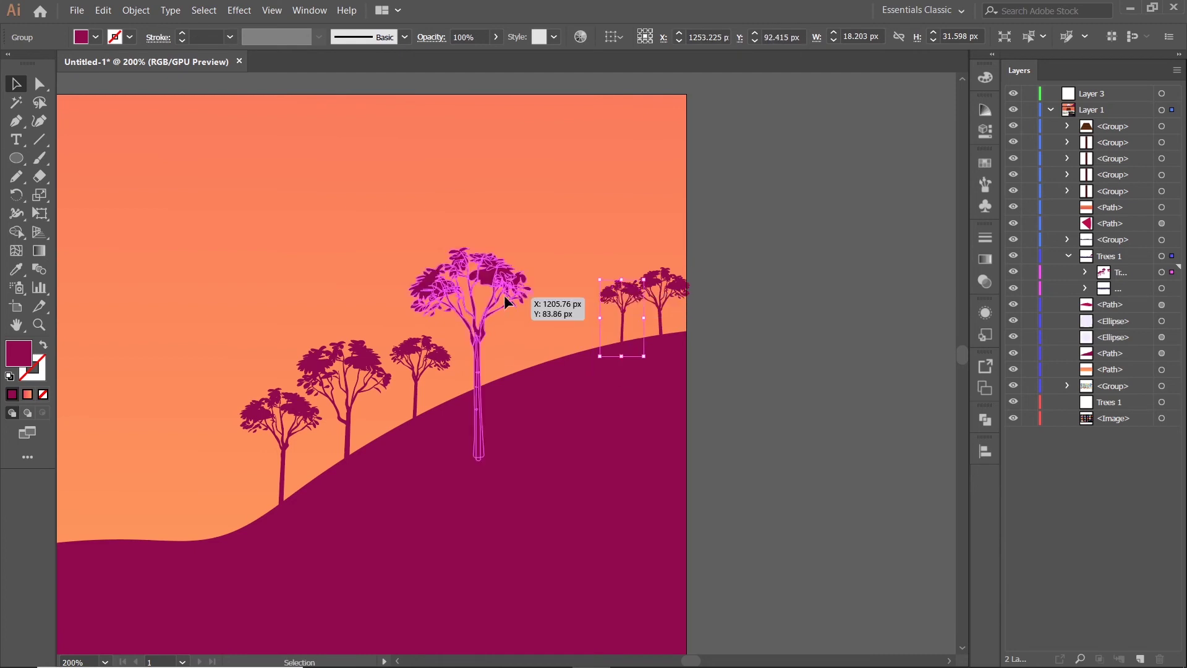
Step: Shrink the tall tree and rearrange the trees along the hill slope
left_click(503, 295)
mouse_move(406, 252)
left_mouse_down()
mouse_move(451, 321)
mouse_move(566, 282)
mouse_move(542, 271)
mouse_move(556, 288)
mouse_move(534, 310)
left_mouse_up()
left_click(423, 364)
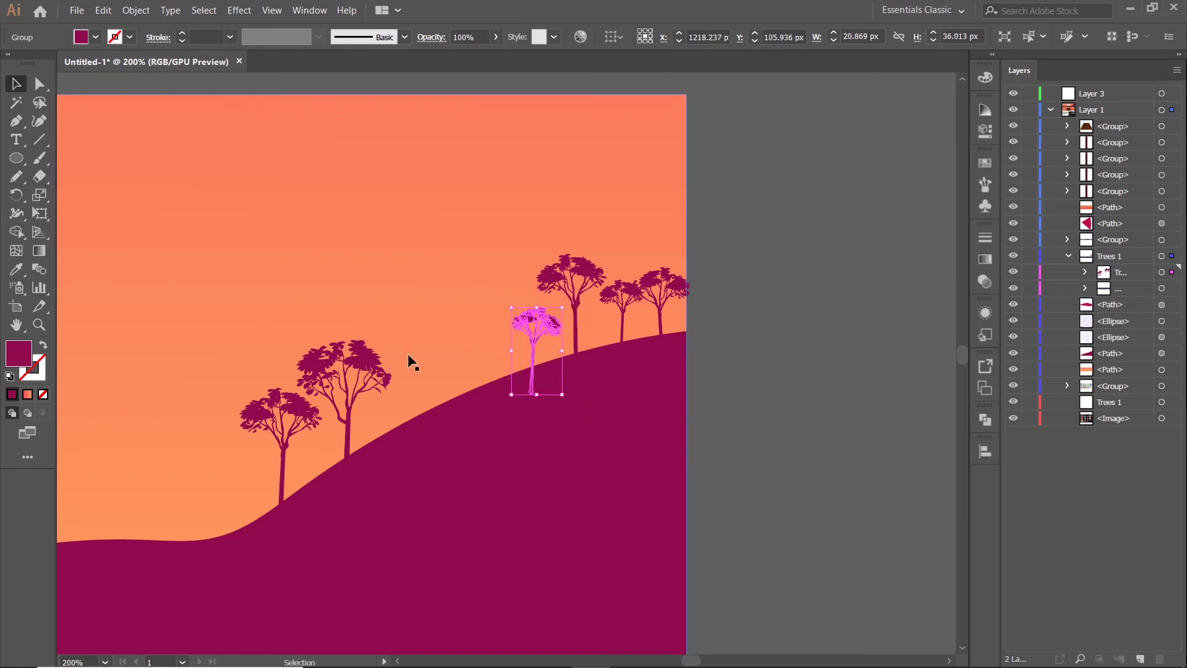
mouse_move(344, 375)
left_mouse_down()
mouse_move(474, 314)
mouse_move(488, 354)
left_mouse_up()
left_click(489, 354)
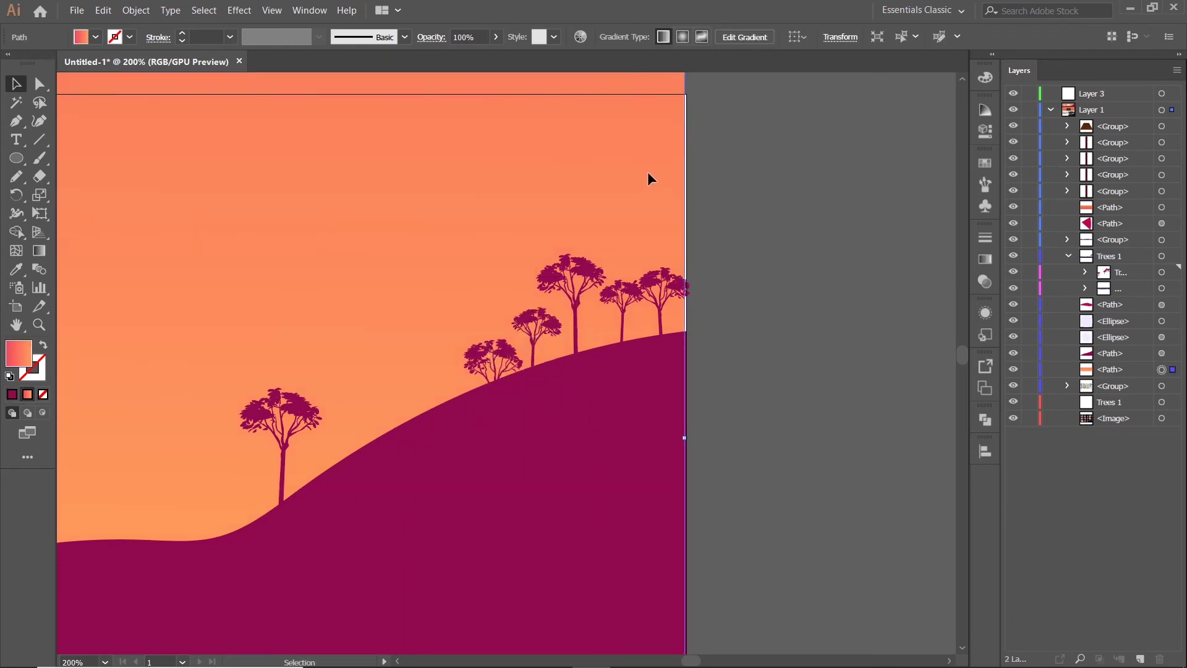
Step: Move the sky shape down and set the lone tree on the right hilltop
left_click_drag(647, 172, 649, 268)
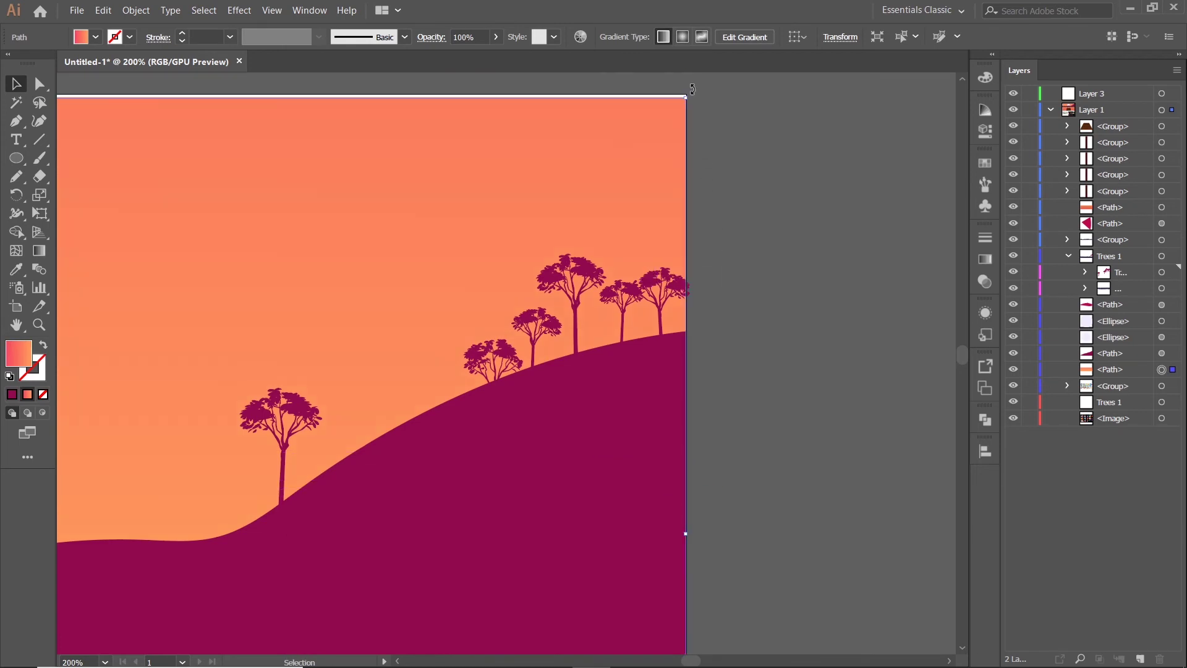
mouse_move(692, 89)
left_mouse_down()
mouse_move(658, 170)
mouse_move(608, 139)
left_mouse_up()
scroll(658, 170, "down", 2)
scroll(622, 189, "up", 2)
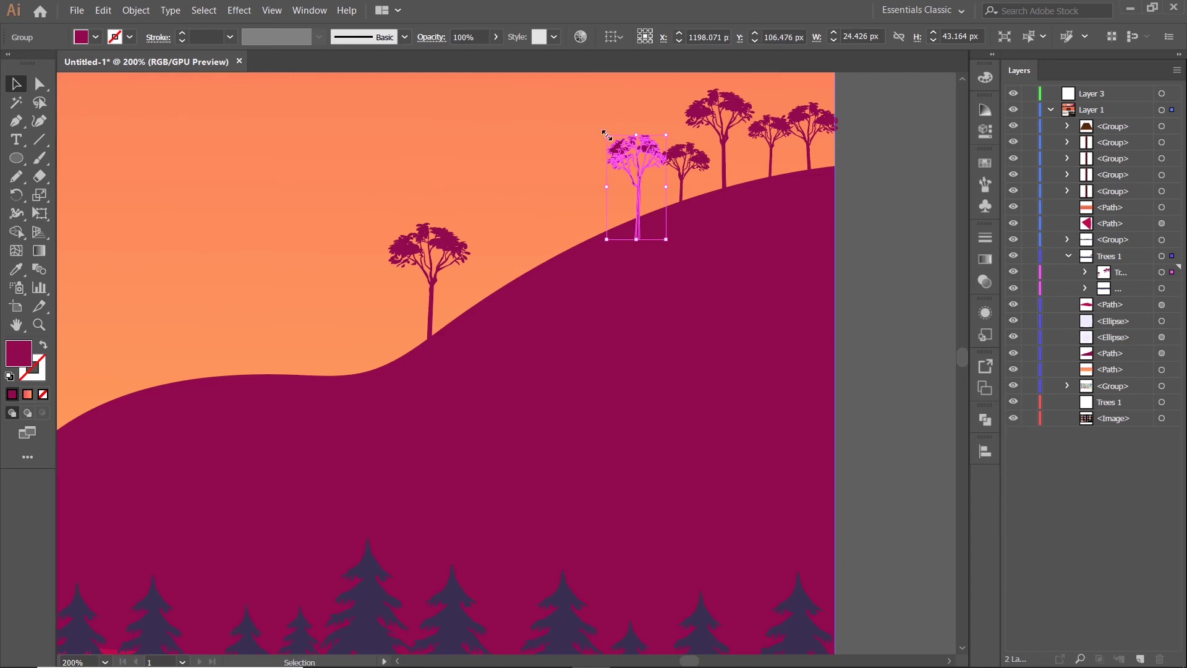
mouse_move(428, 240)
left_mouse_down()
mouse_move(582, 138)
mouse_move(575, 177)
left_mouse_up()
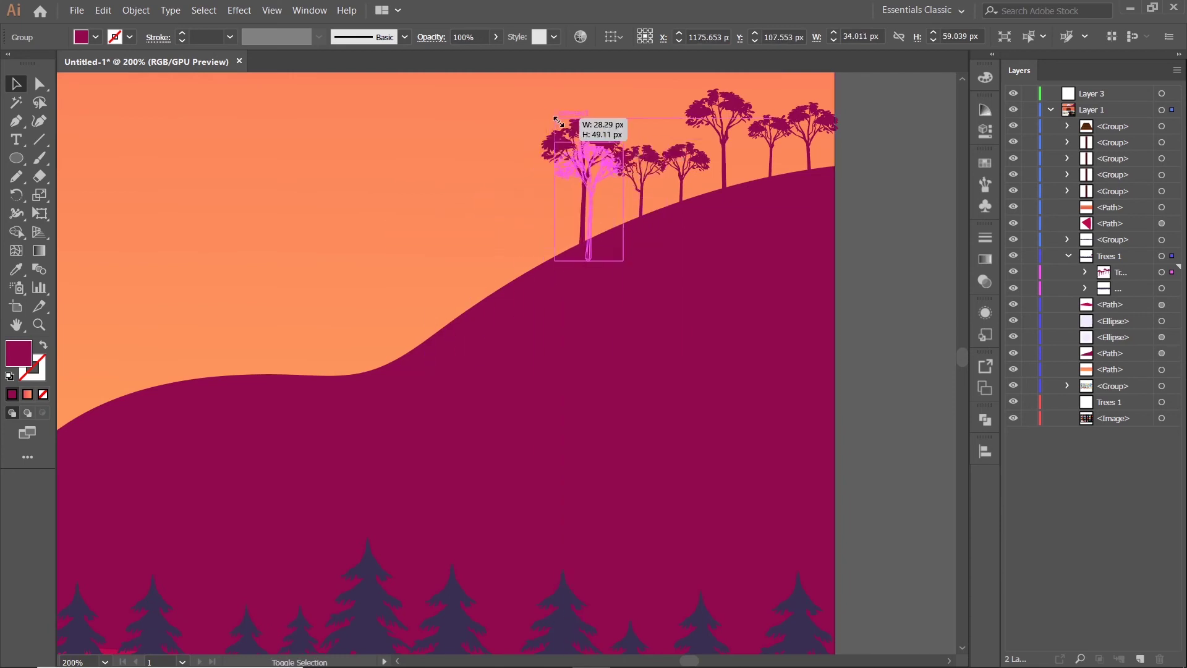
left_click(877, 188)
scroll(862, 197, "down", 4)
scroll(871, 225, "up", 1)
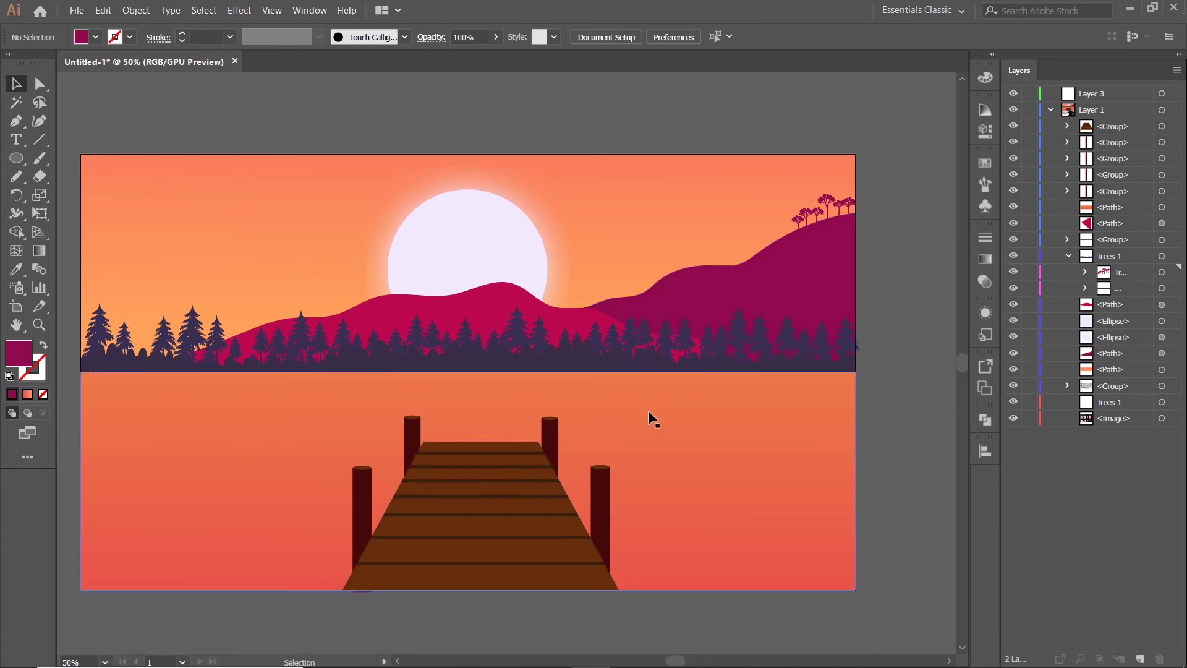
Step: Alt-drag a copy of a hilltop tree onto the crimson hill in front of the sun
scroll(676, 252, "up", 1)
mouse_move(875, 164)
left_mouse_down()
mouse_move(439, 270)
mouse_move(451, 259)
mouse_move(421, 252)
left_mouse_up()
scroll(421, 251, "up", 3)
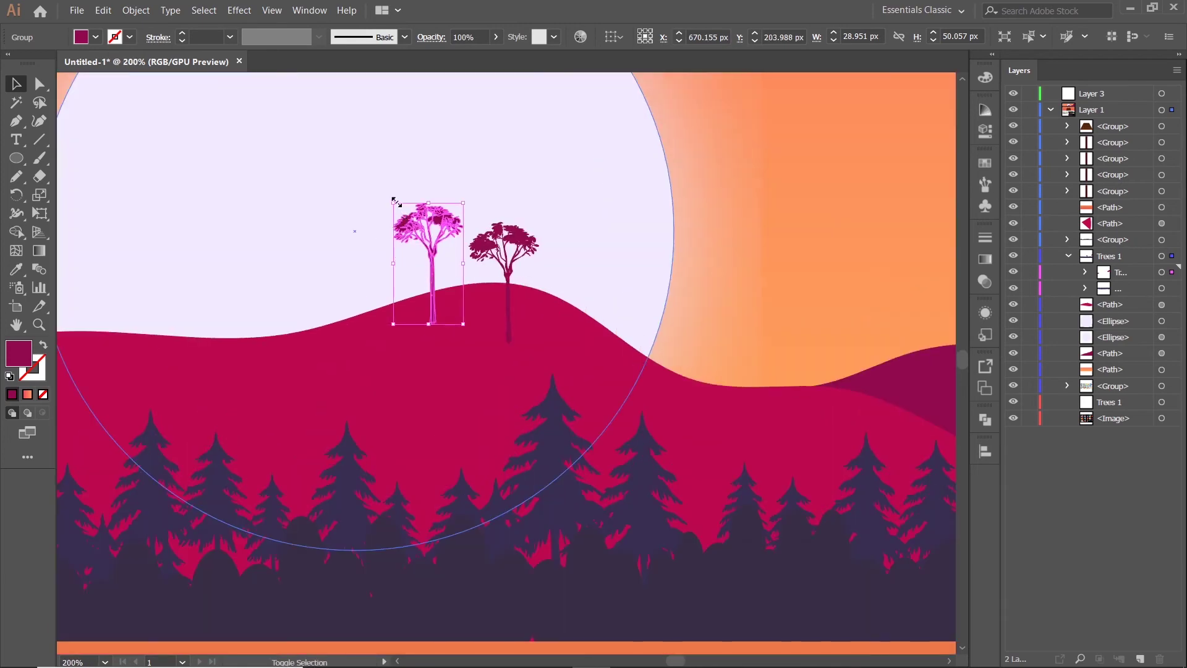
left_click_drag(513, 235, 505, 230)
scroll(543, 292, "down", 5)
left_click(617, 132)
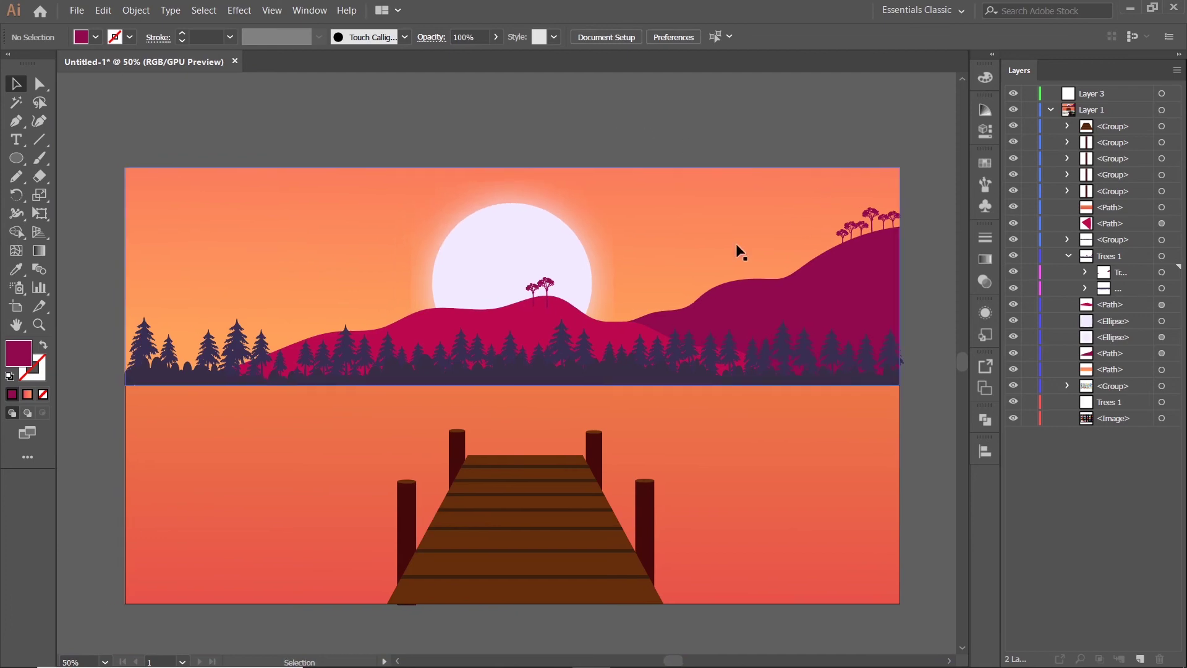
Step: Check the tree pair before the sun, then drag another tree copy toward that hill
scroll(548, 291, "up", 5)
left_click(544, 259)
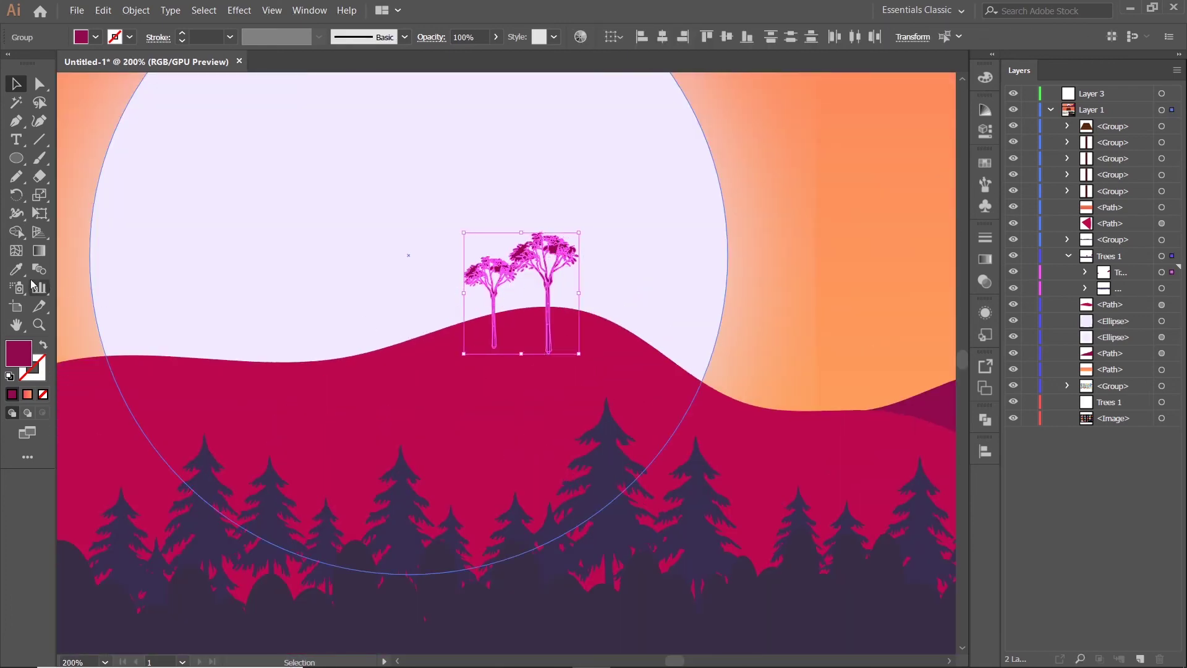
scroll(413, 337, "down", 1)
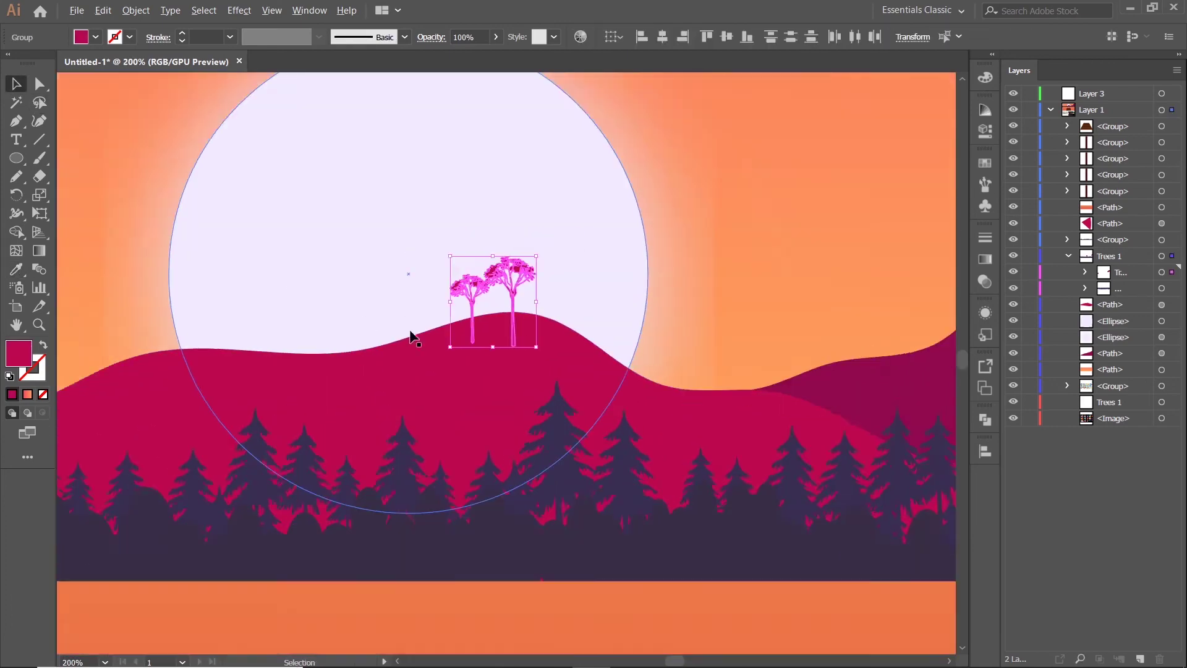
scroll(413, 337, "down", 3)
left_click(591, 118)
mouse_move(926, 216)
left_mouse_down()
mouse_move(495, 299)
mouse_move(492, 311)
left_mouse_up()
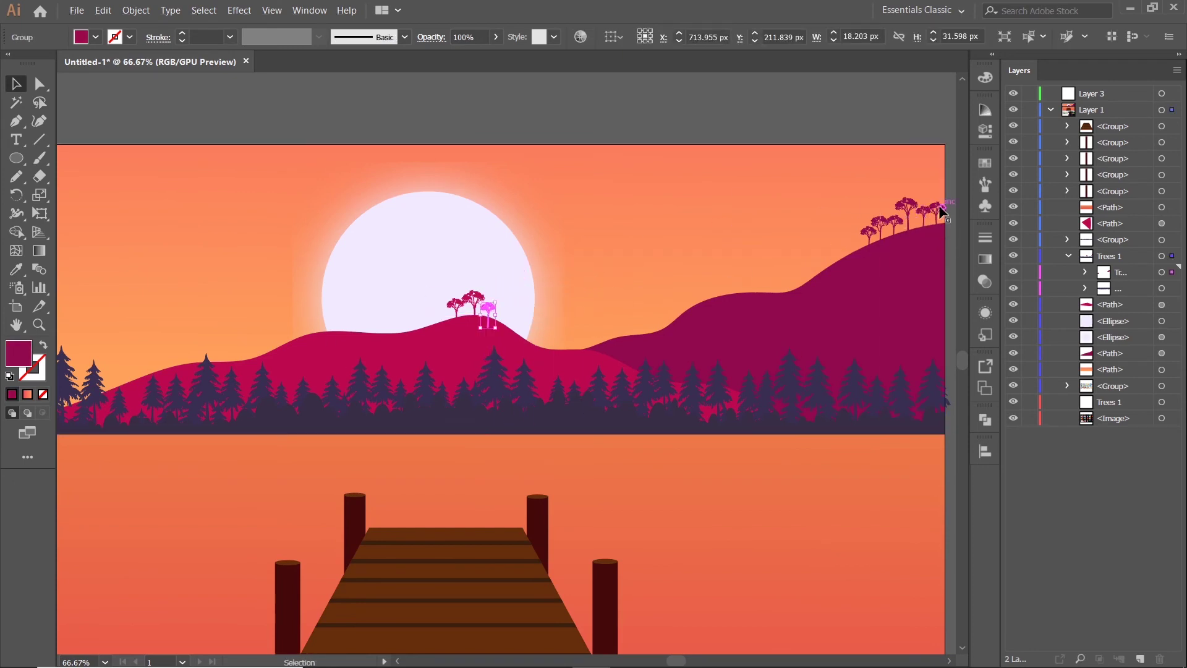
Step: Place four more tree copies along the crest of the sun's hill
left_click_drag(937, 213, 440, 306)
left_click_drag(924, 216, 505, 317)
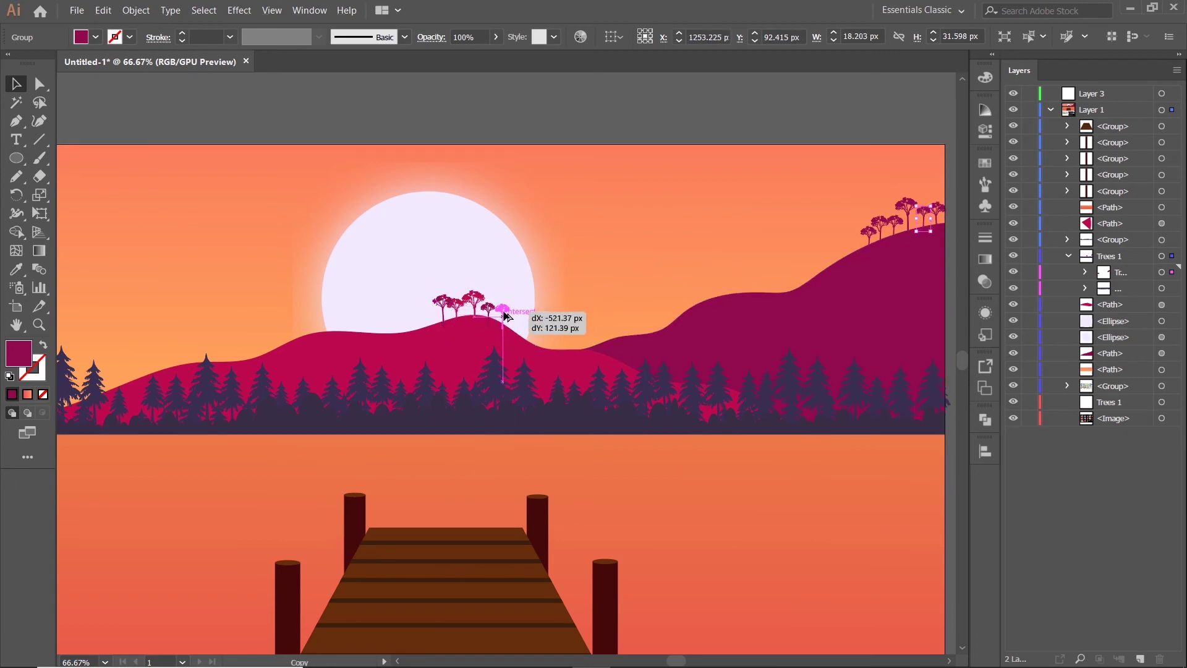
left_click_drag(899, 227, 431, 314)
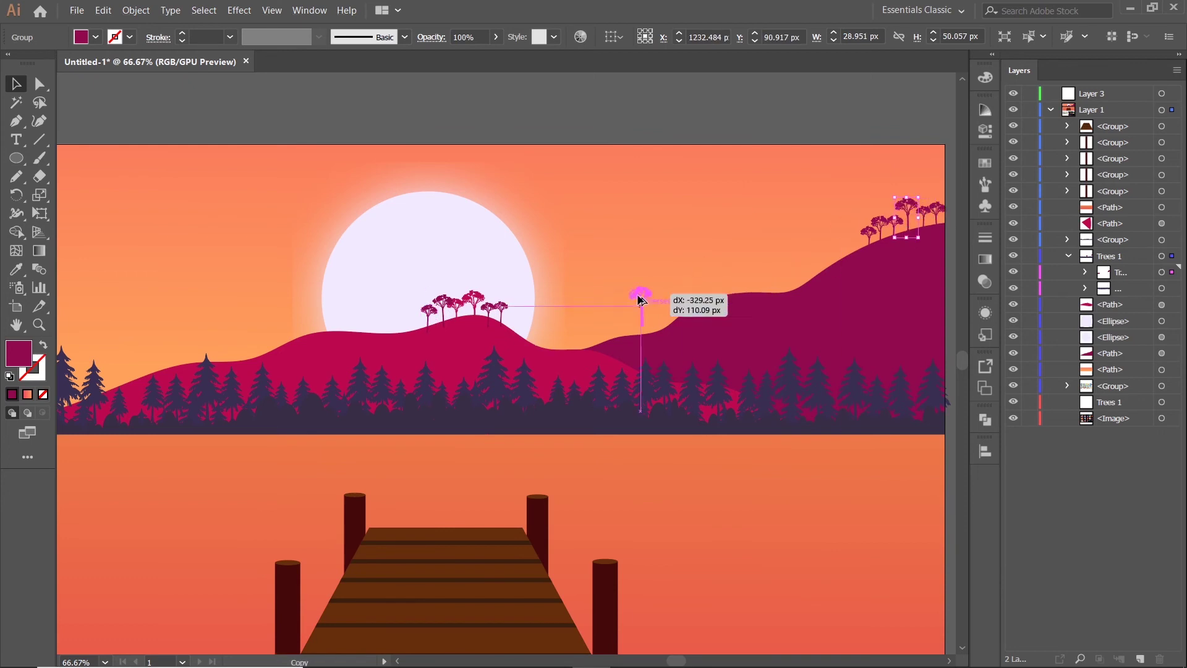
left_click_drag(640, 300, 635, 313)
left_click_drag(890, 229, 652, 317)
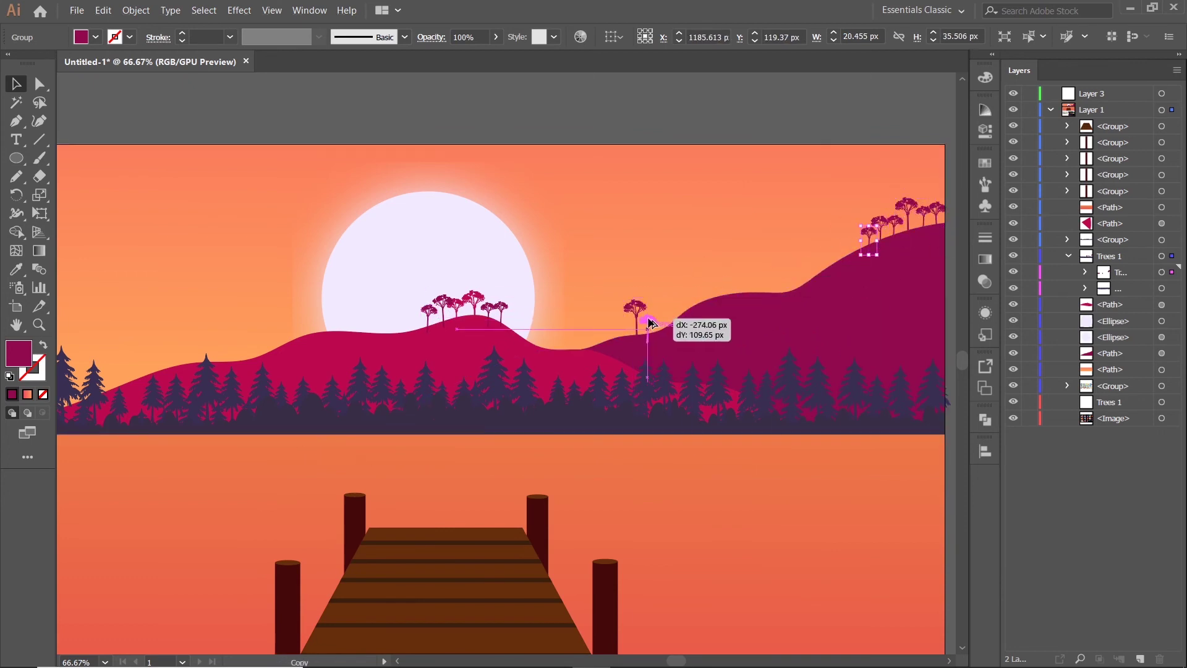
Step: Copy hilltop trees down onto the right hill's lower slope
left_click(894, 228)
left_click_drag(686, 274, 622, 318)
scroll(622, 319, "up", 2)
mouse_move(690, 295)
left_mouse_down()
mouse_move(707, 299)
mouse_move(684, 266)
left_mouse_up()
scroll(681, 272, "down", 2)
scroll(659, 157, "down", 2)
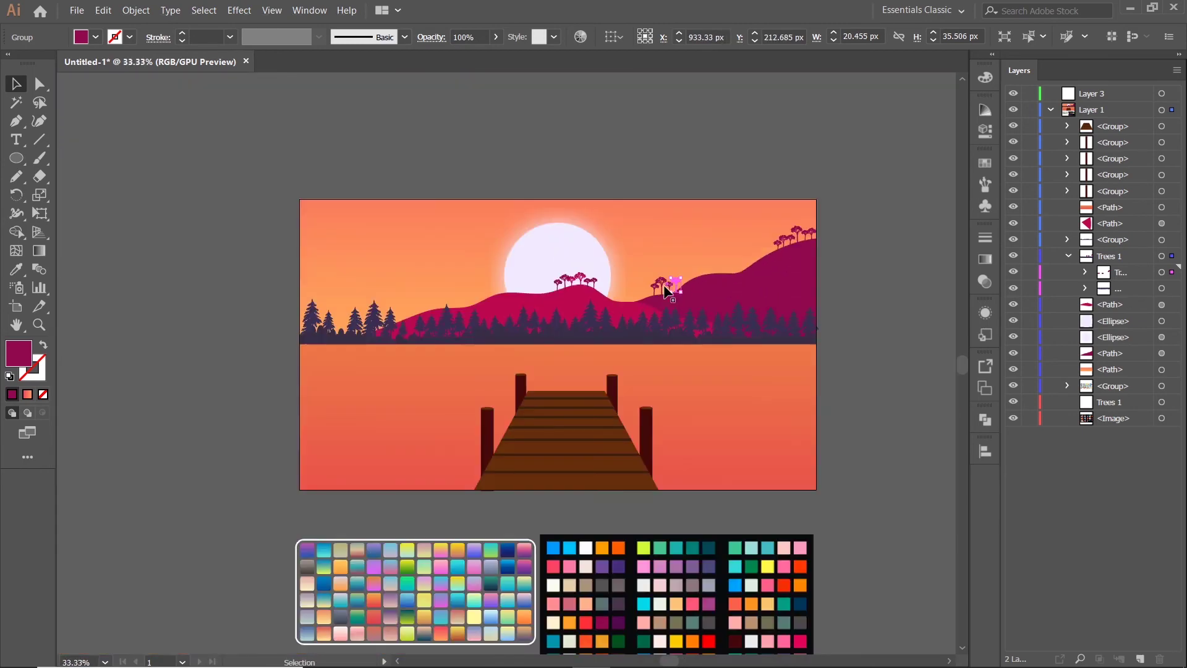
left_click(659, 157)
Step: Shift-select three trees and use the Eyedropper to sample their colour
scroll(584, 275, "up", 3)
scroll(584, 275, "up", 3)
left_click(392, 265)
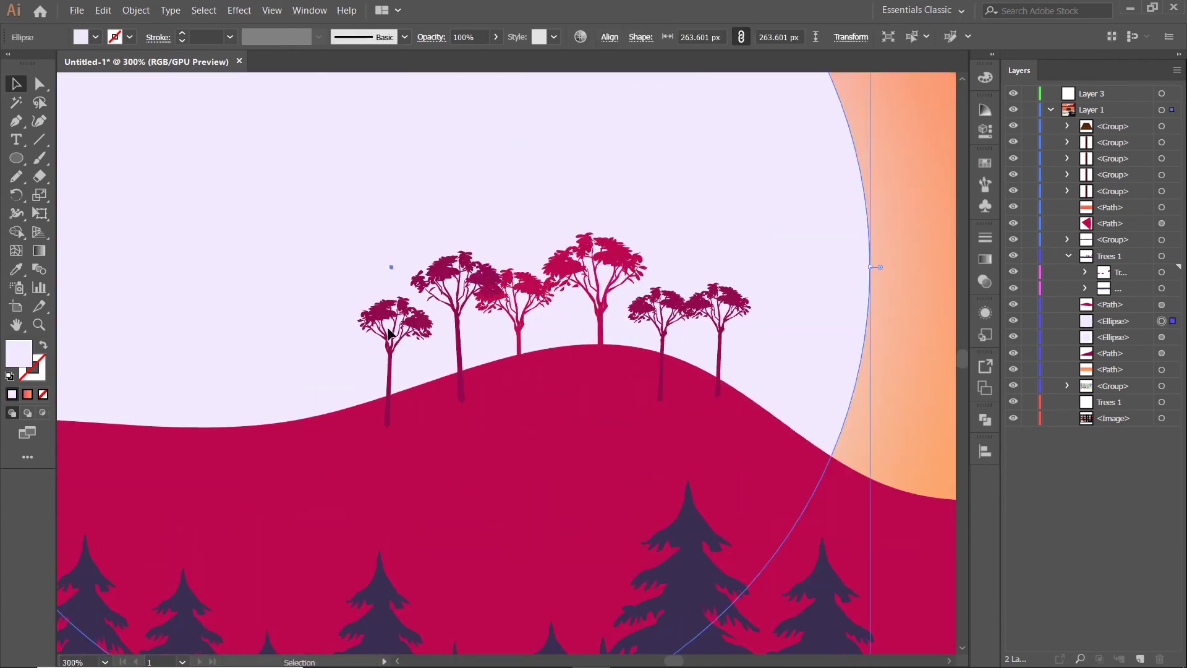
left_click_drag(403, 322, 403, 322)
left_click(454, 278, "shift")
left_click(662, 303, "shift")
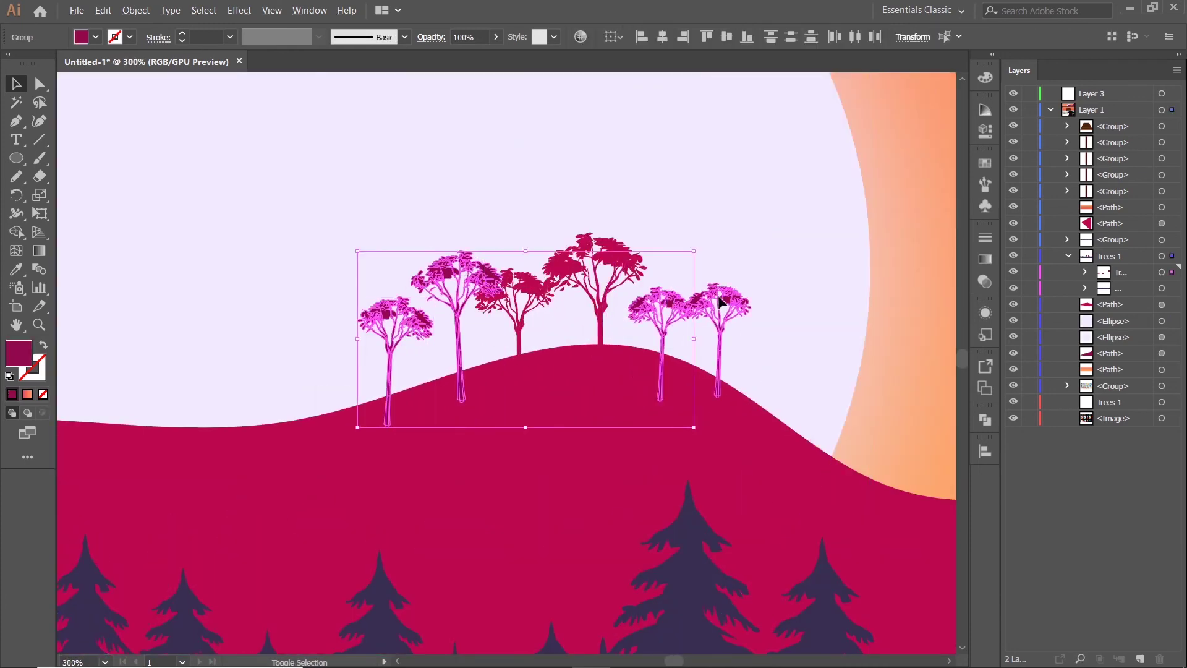
left_click(17, 270)
Step: Return to the Selection tool, zoom out to the whole scene and deselect
key("v")
key("ctrl+0")
key("ctrl+minus")
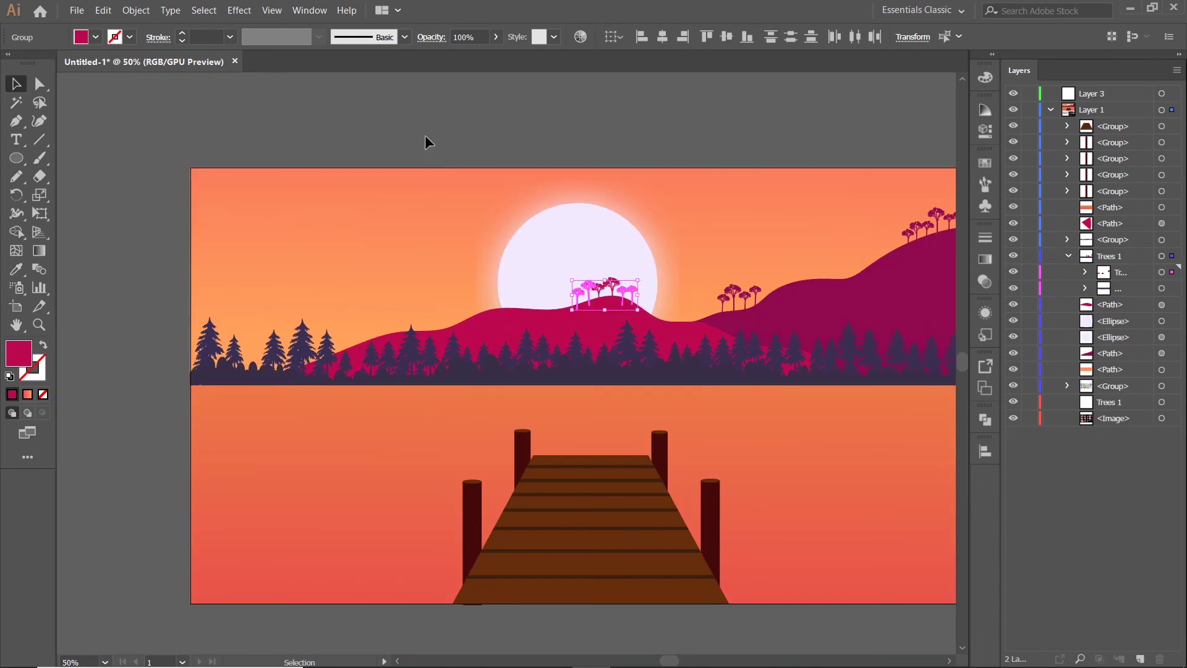
left_click(425, 135)
scroll(758, 192, "up", 2)
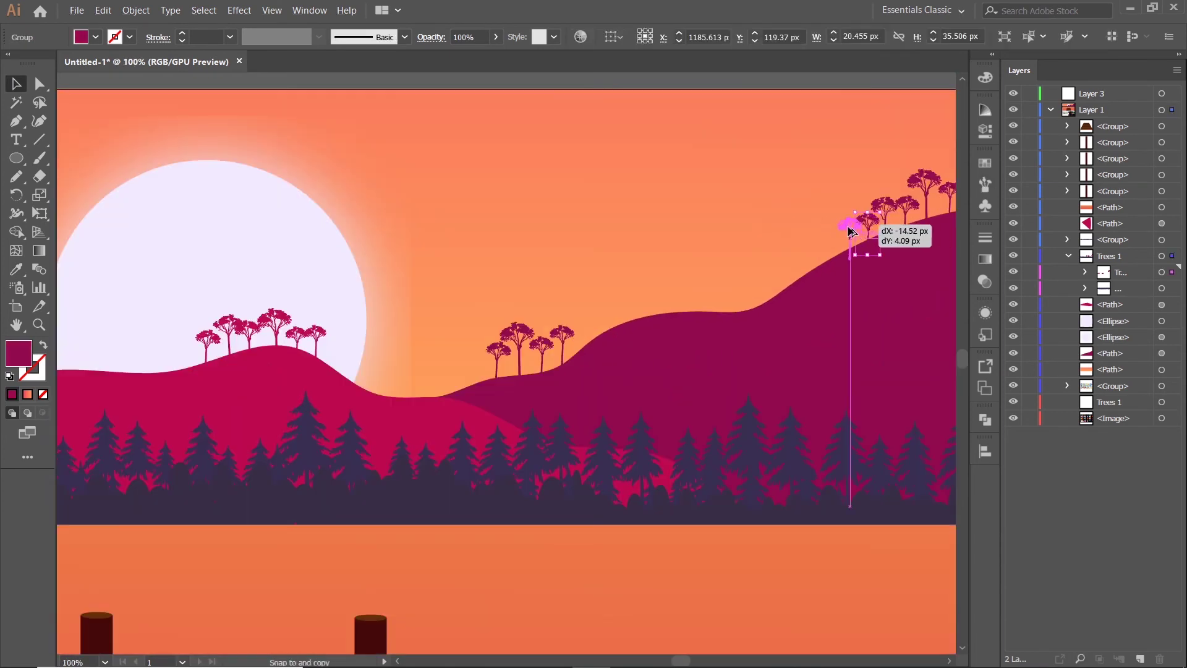
Step: Alt-drag tree copies down the right hill's slope, adding one more onto the middle slope
left_click_drag(872, 220, 842, 235)
mouse_move(927, 184)
left_mouse_down()
mouse_move(784, 265)
mouse_move(854, 228)
left_mouse_up()
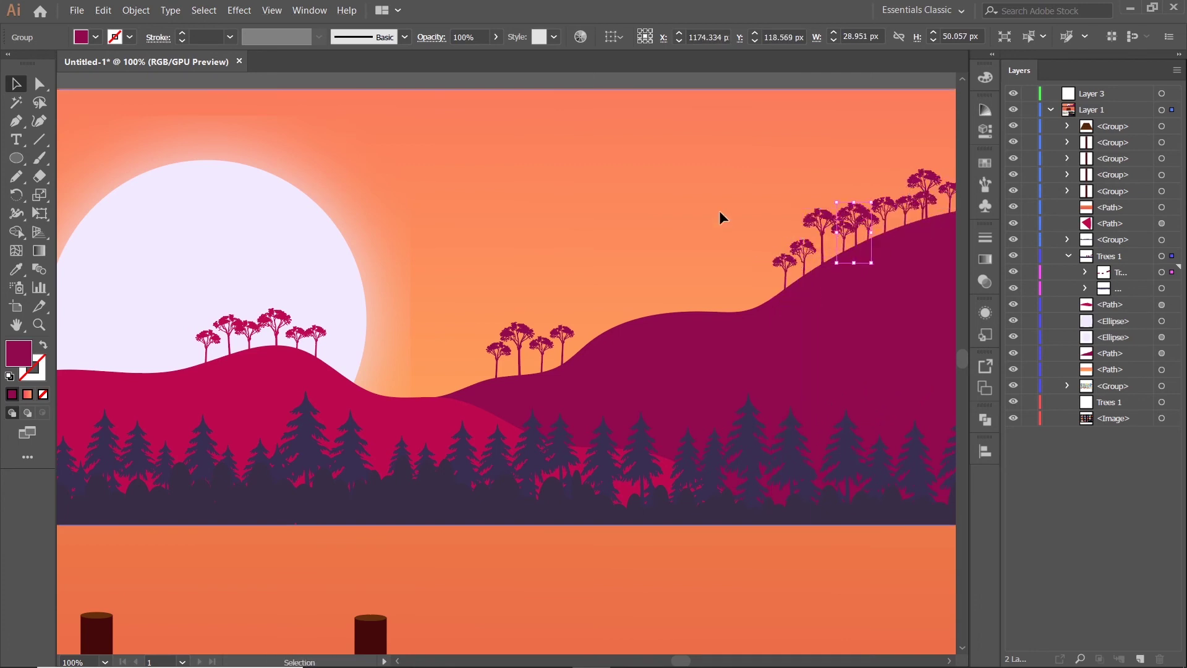
scroll(719, 218, "down", 3)
scroll(699, 241, "up", 5)
left_click_drag(678, 239, 637, 262)
scroll(859, 162, "right", 5)
scroll(860, 162, "up", 2)
left_click(773, 194)
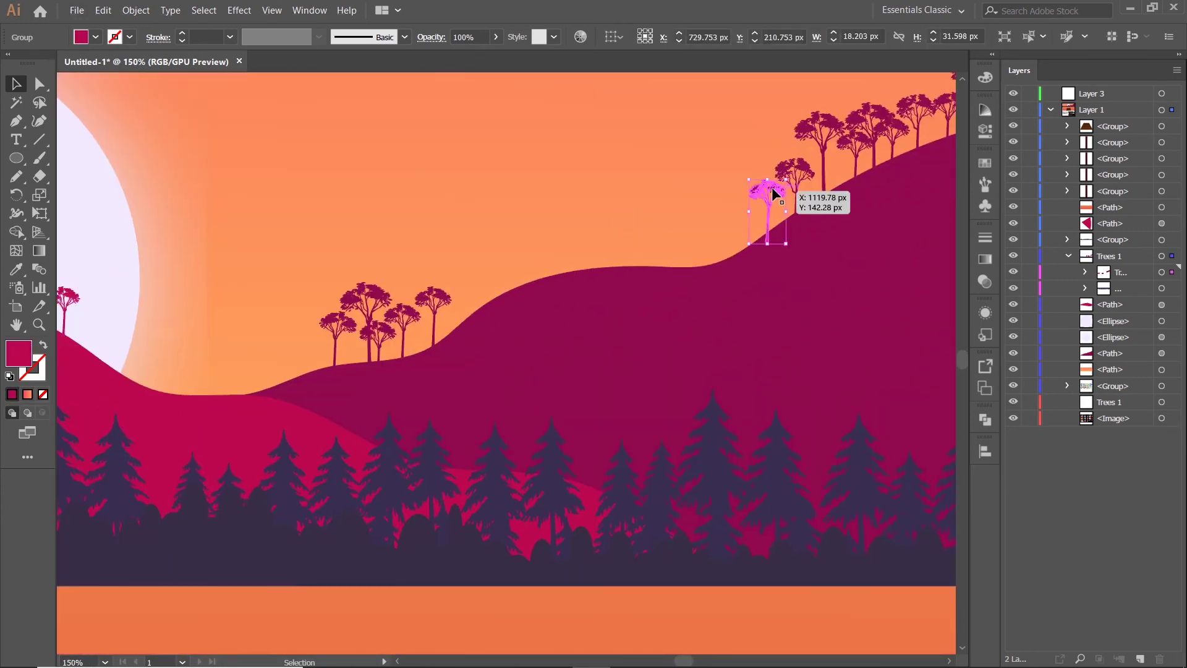
mouse_move(773, 195)
left_mouse_down()
mouse_move(382, 329)
mouse_move(311, 340)
left_mouse_up()
scroll(311, 340, "down", 3)
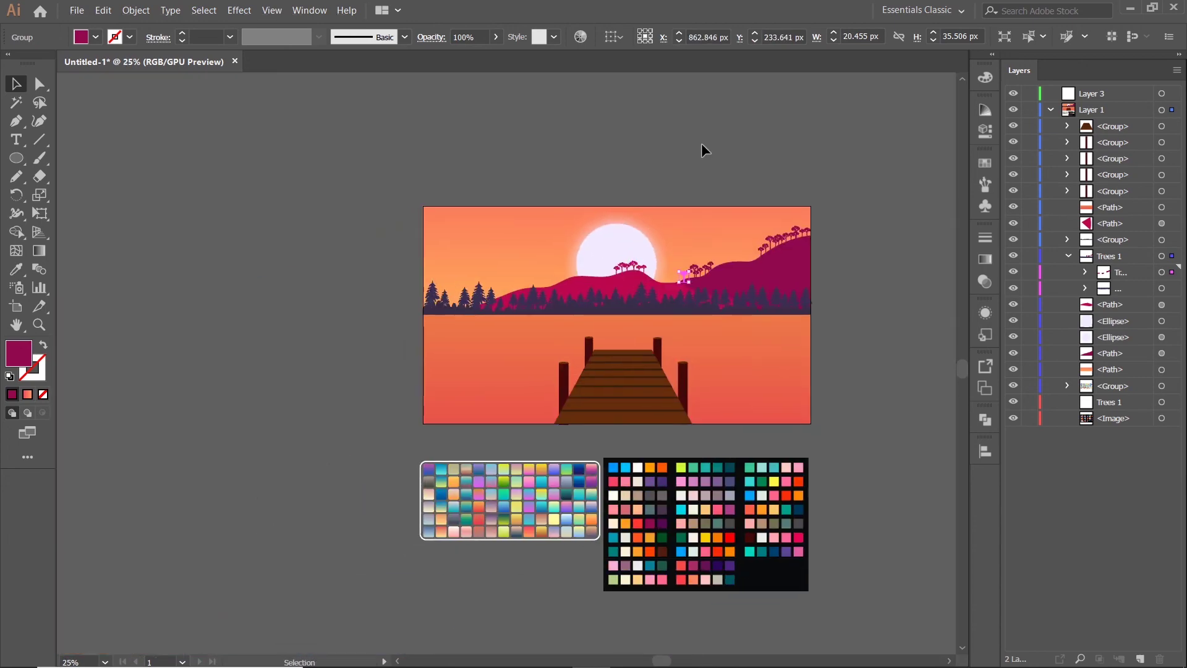
left_click(702, 142)
Step: Copy the small right-hill tree repeatedly into a row of about ten trees along the crimson hill's left slope
scroll(830, 202, "up", 1)
left_click(828, 207)
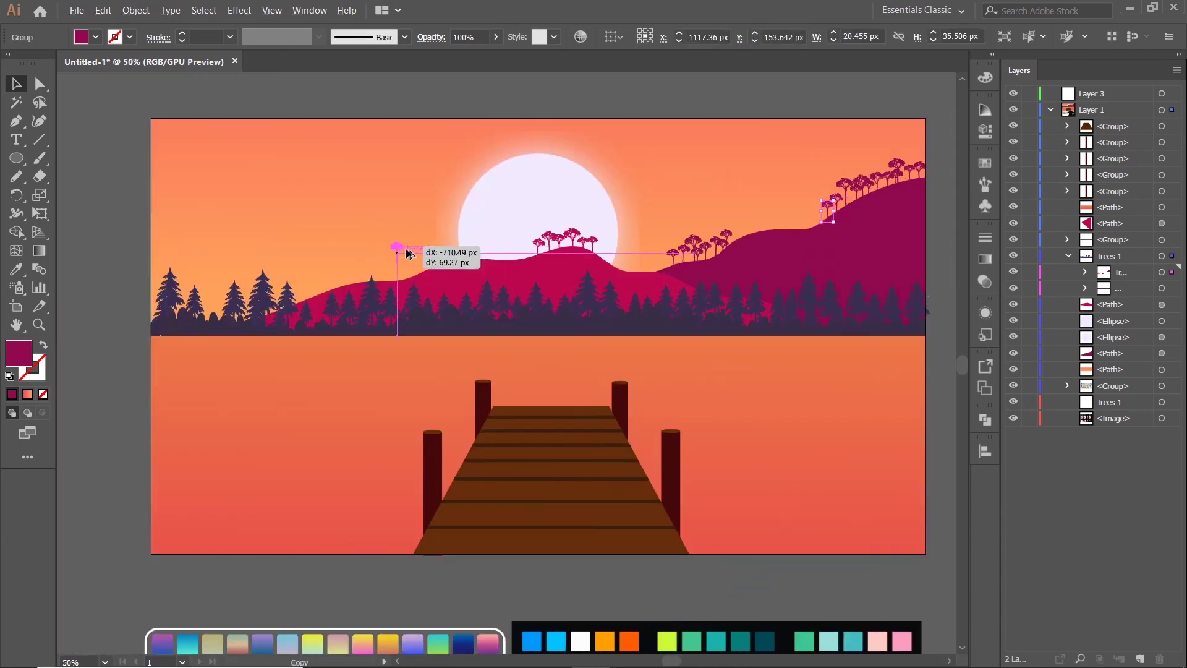
left_click_drag(406, 263, 406, 263)
scroll(312, 328, "up", 2)
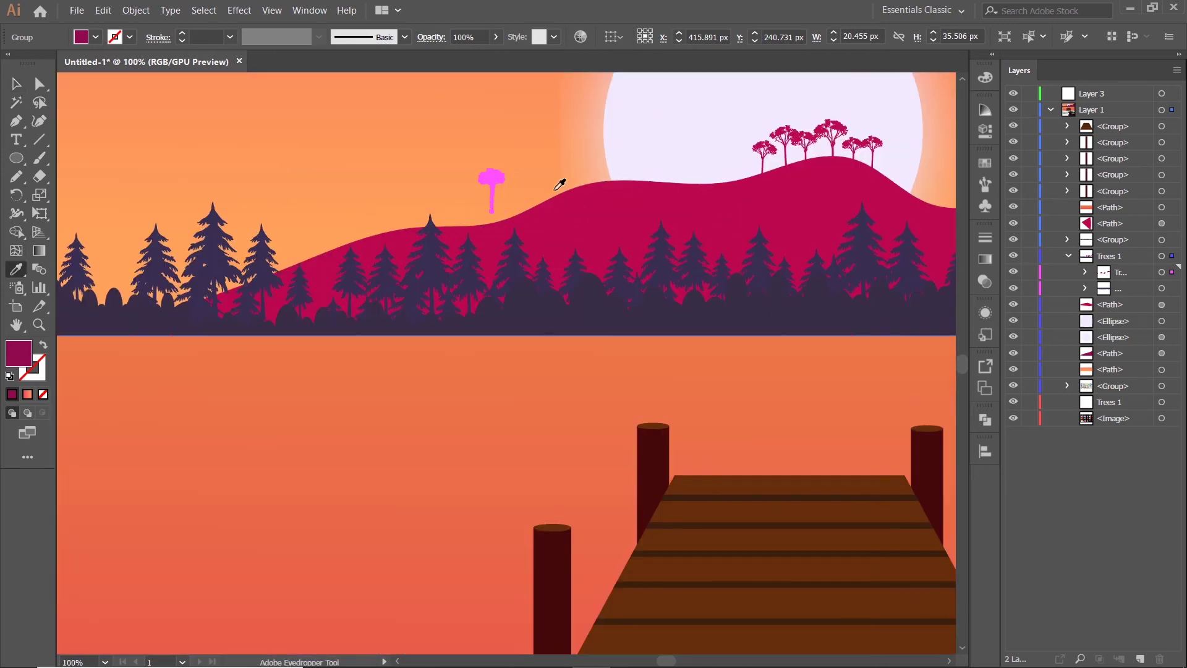
scroll(218, 135, "down", 3)
scroll(549, 191, "up", 3)
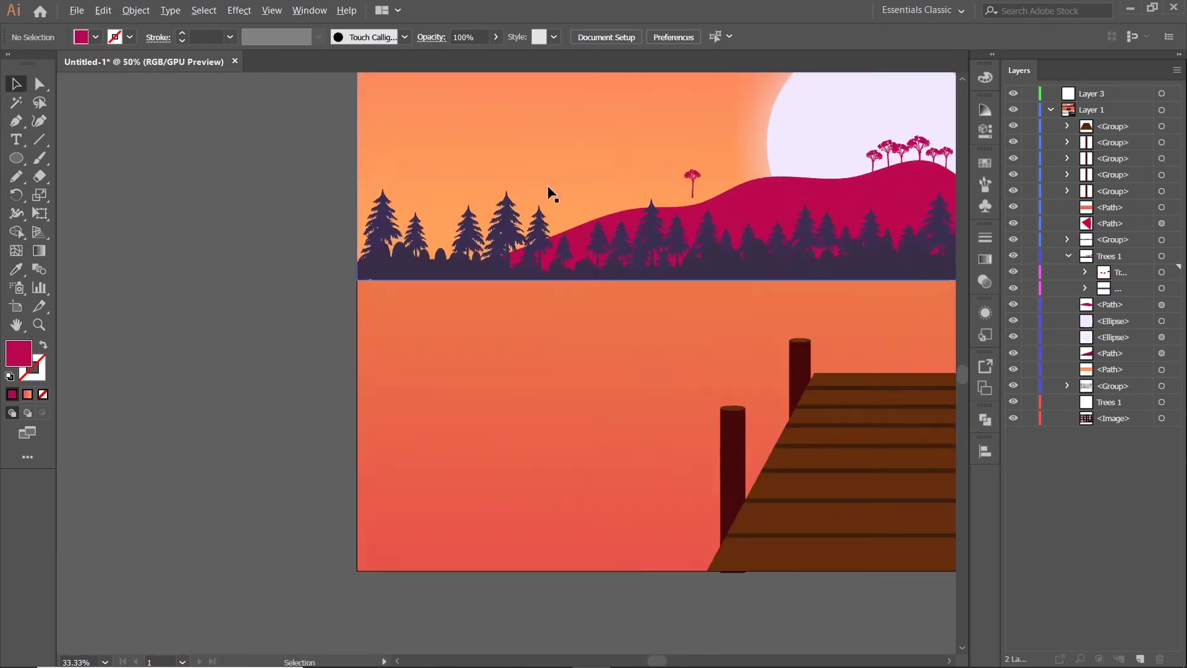
scroll(869, 136, "up", 2)
mouse_move(868, 142)
left_mouse_down()
mouse_move(696, 183)
mouse_move(352, 178)
mouse_move(394, 156)
left_mouse_up()
mouse_move(420, 154)
left_mouse_down()
mouse_move(440, 157)
mouse_move(323, 193)
mouse_move(460, 155)
left_mouse_up()
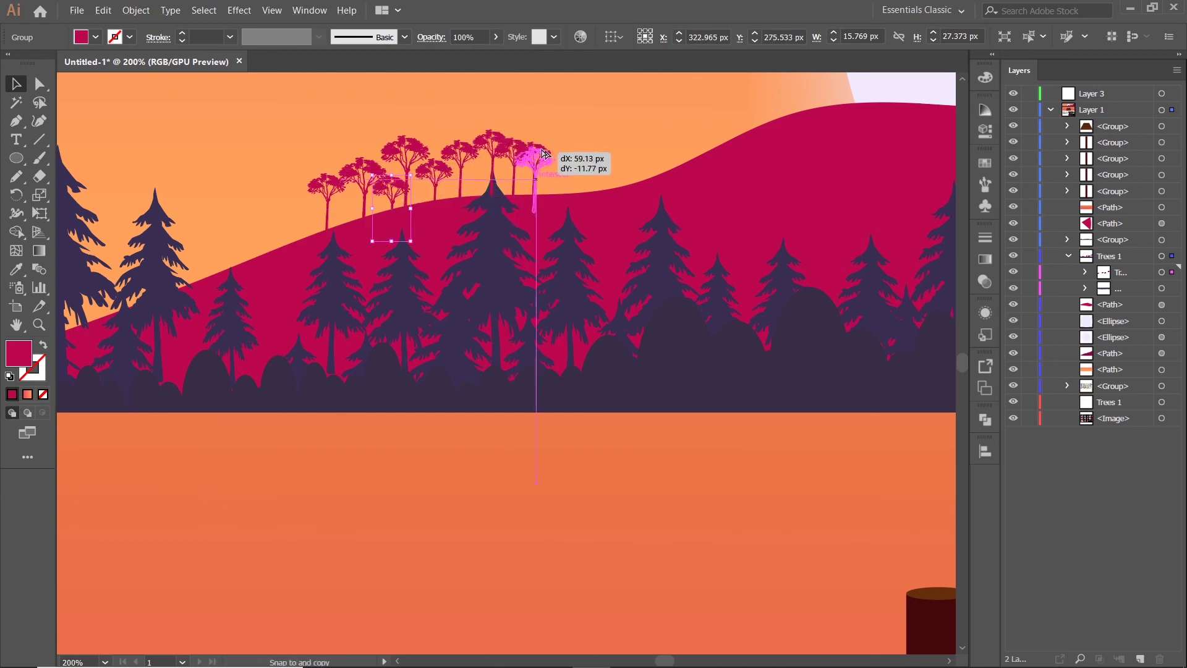
left_click_drag(536, 154, 551, 179)
mouse_move(560, 165)
left_mouse_down()
mouse_move(631, 131)
mouse_move(610, 159)
mouse_move(665, 122)
mouse_move(651, 146)
left_mouse_up()
Step: Lock the sky and water shapes with Ctrl+2, then marquee-select the hills and trees
key("ctrl+minus")
key("ctrl+minus")
key("ctrl+minus")
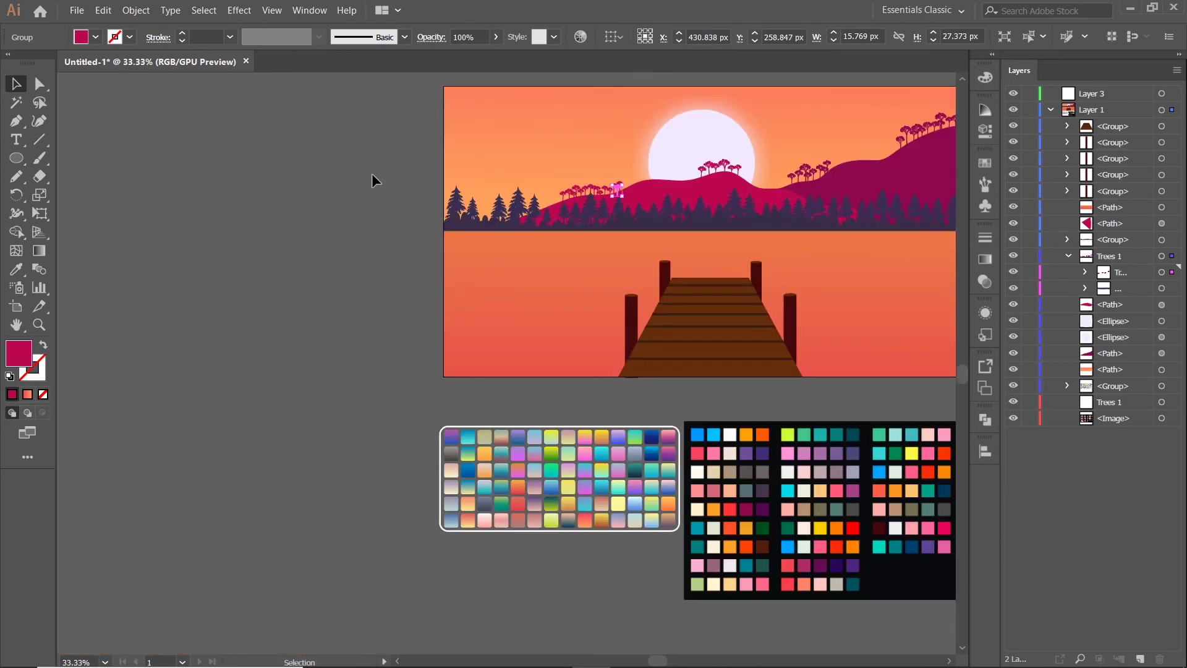
left_click_drag(372, 173, 264, 239)
left_click_drag(870, 344, 843, 276)
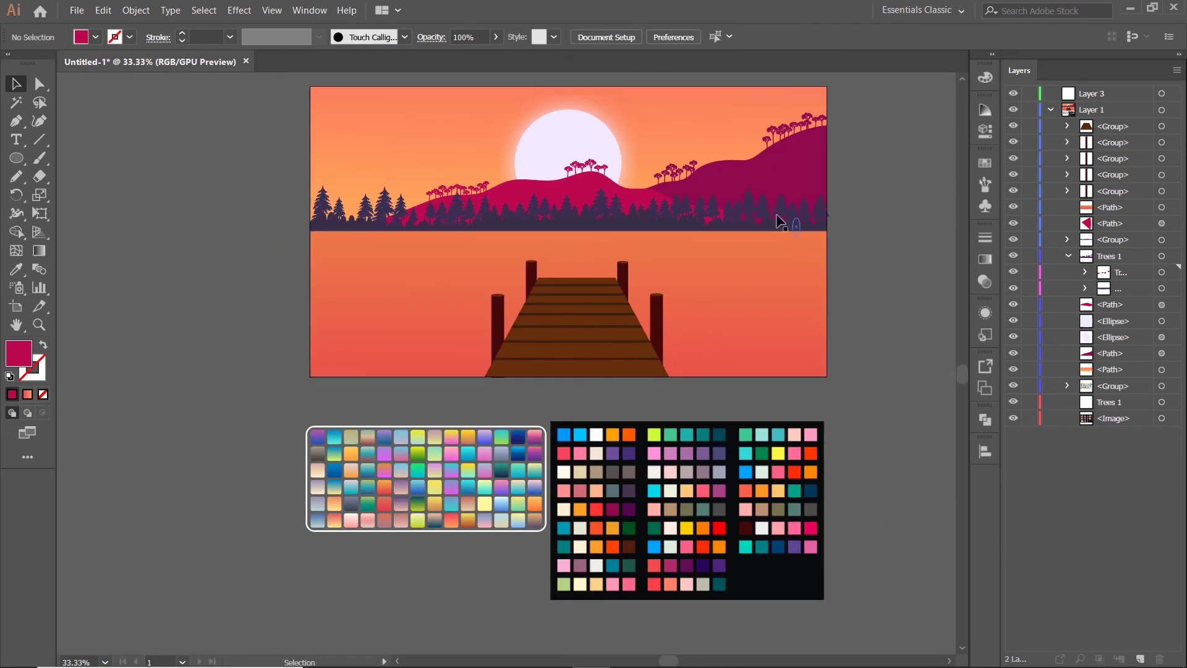
left_click_drag(892, 168, 874, 220)
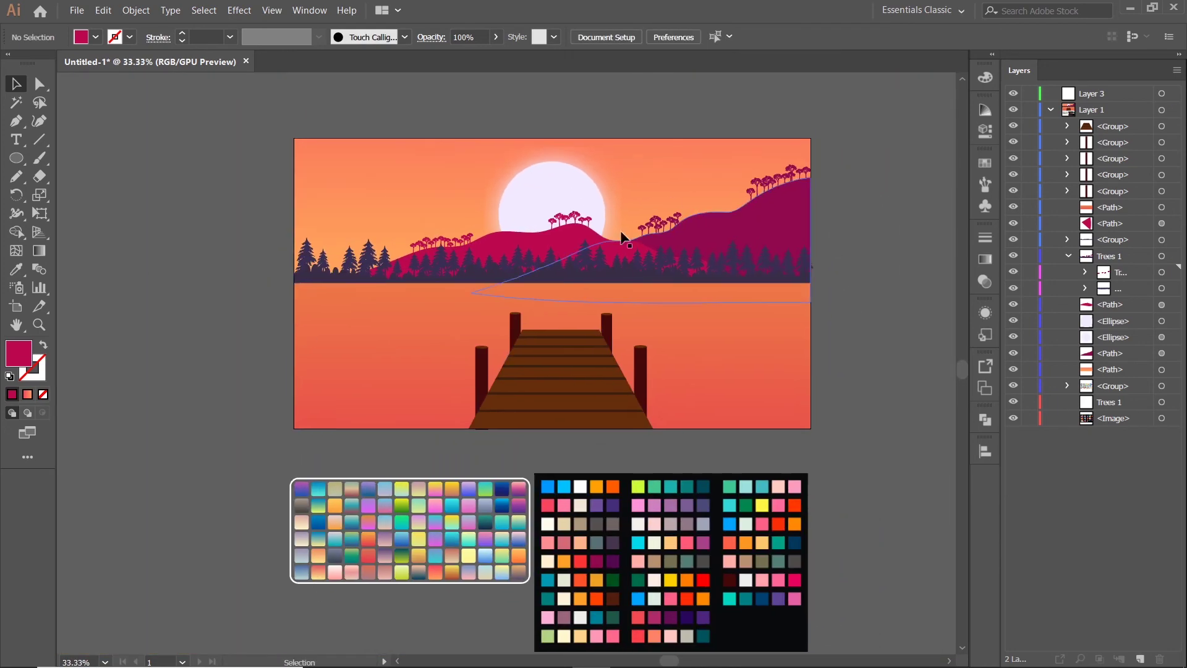
left_click_drag(855, 365, 848, 337)
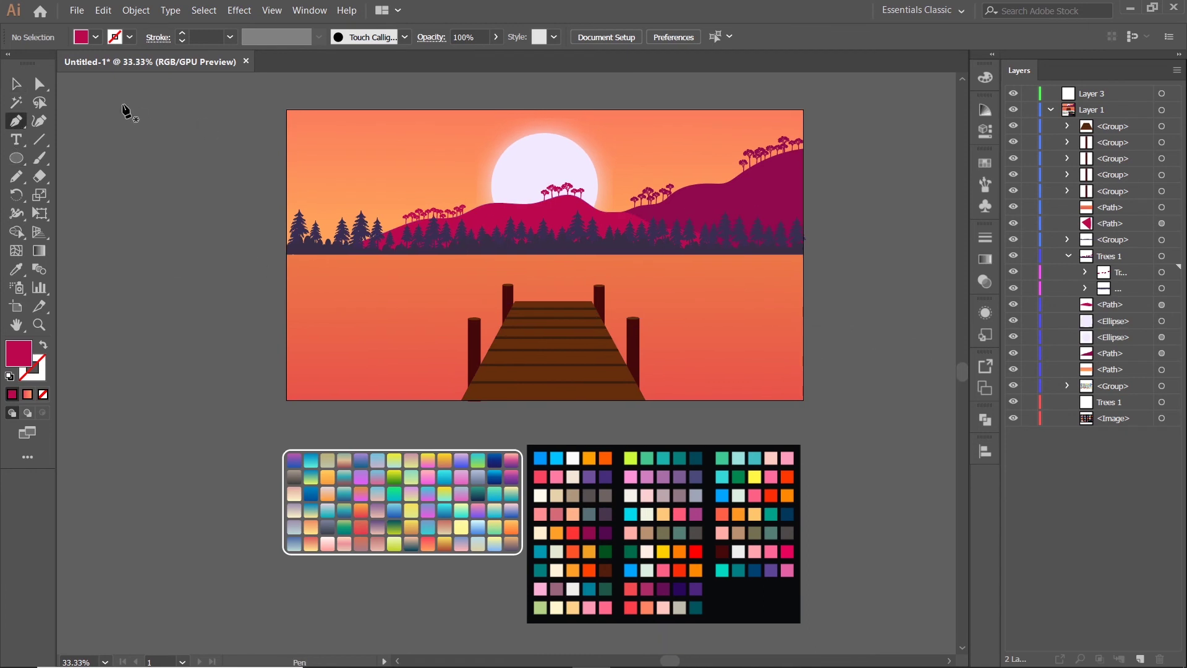
left_click(800, 322)
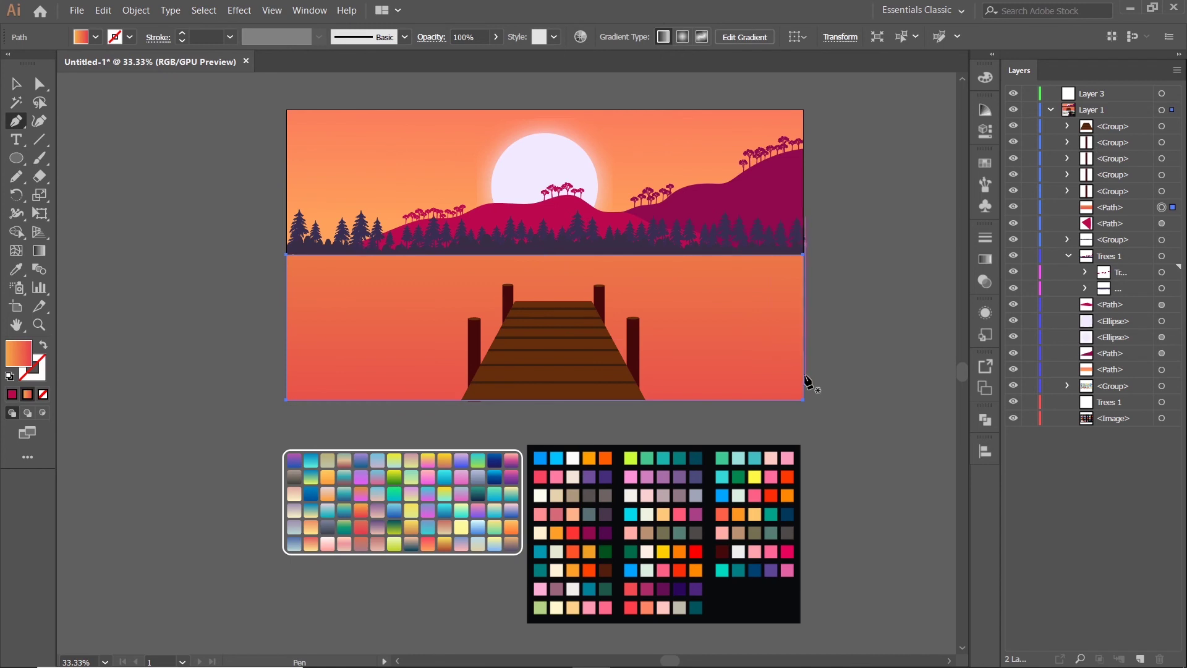
left_click_drag(778, 375, 794, 344)
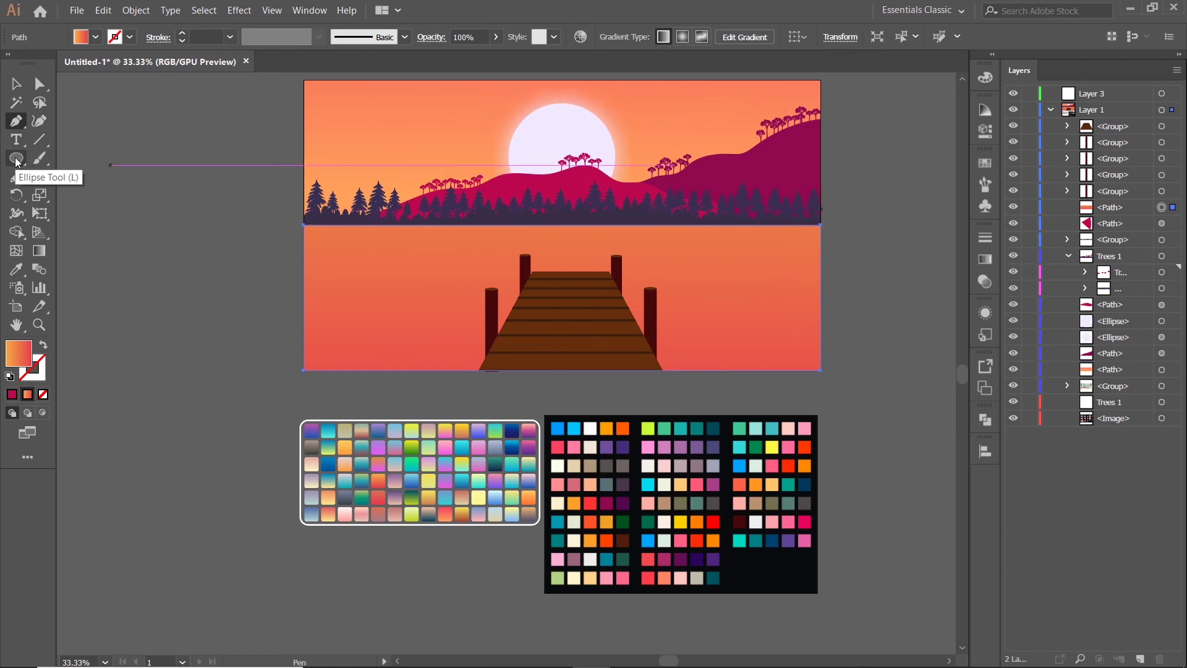
key("ctrl+2")
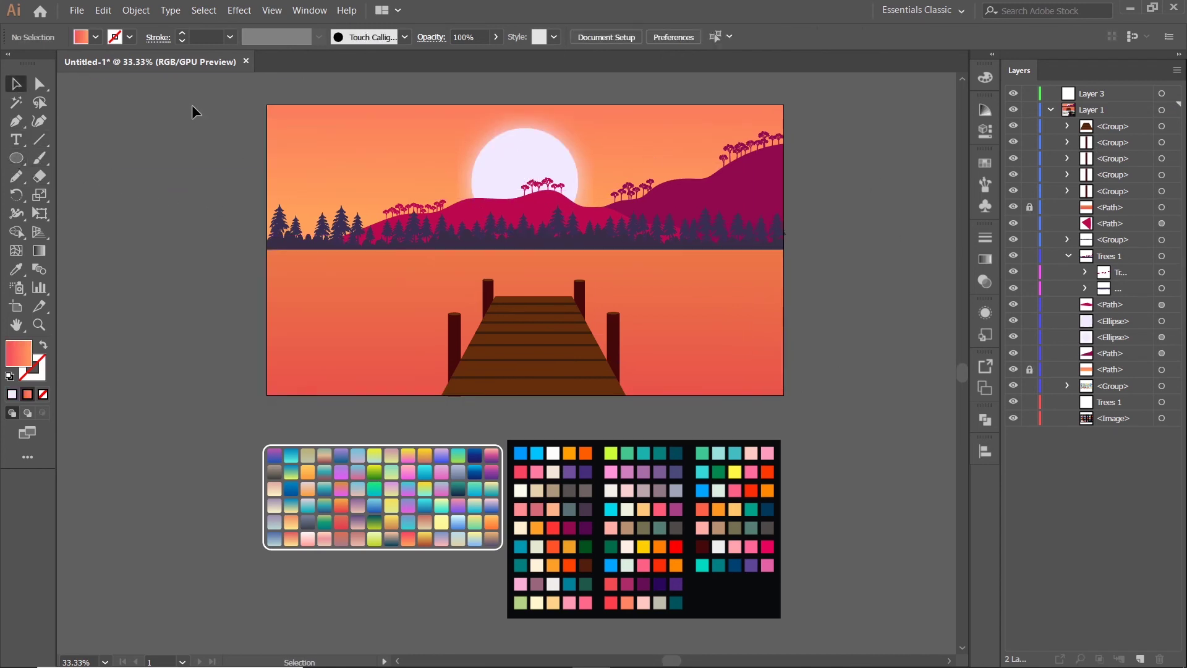
right_click(742, 186)
mouse_move(836, 256)
left_mouse_down()
mouse_move(742, 186)
mouse_move(515, 340)
left_mouse_up()
Step: Group the hills and trees, then shift the mirrored copy up into the water
left_click(773, 270)
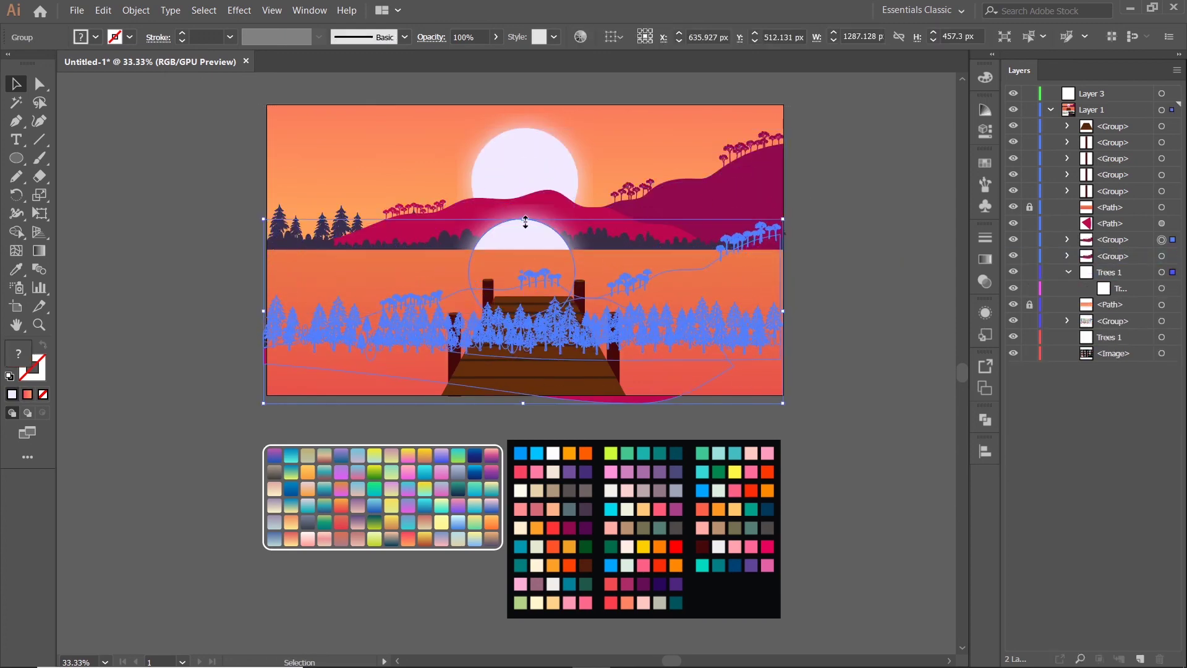
mouse_move(515, 340)
left_mouse_down()
mouse_move(523, 522)
mouse_move(529, 262)
left_mouse_up()
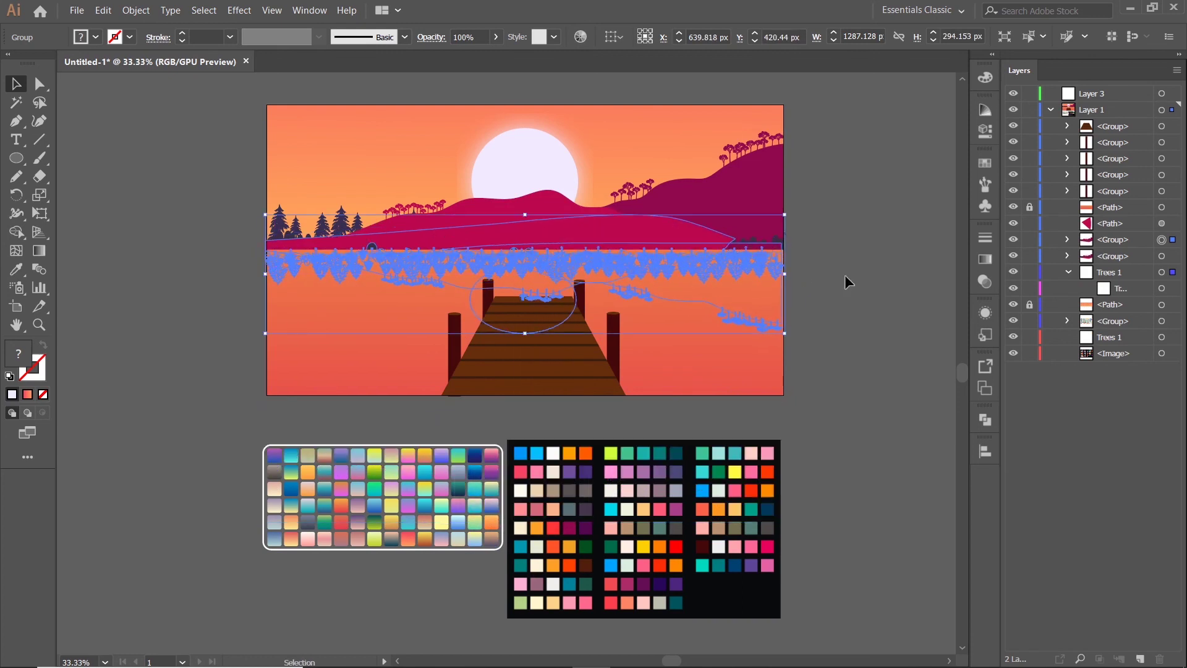
key("ctrl+bracketleft")
left_click(891, 305)
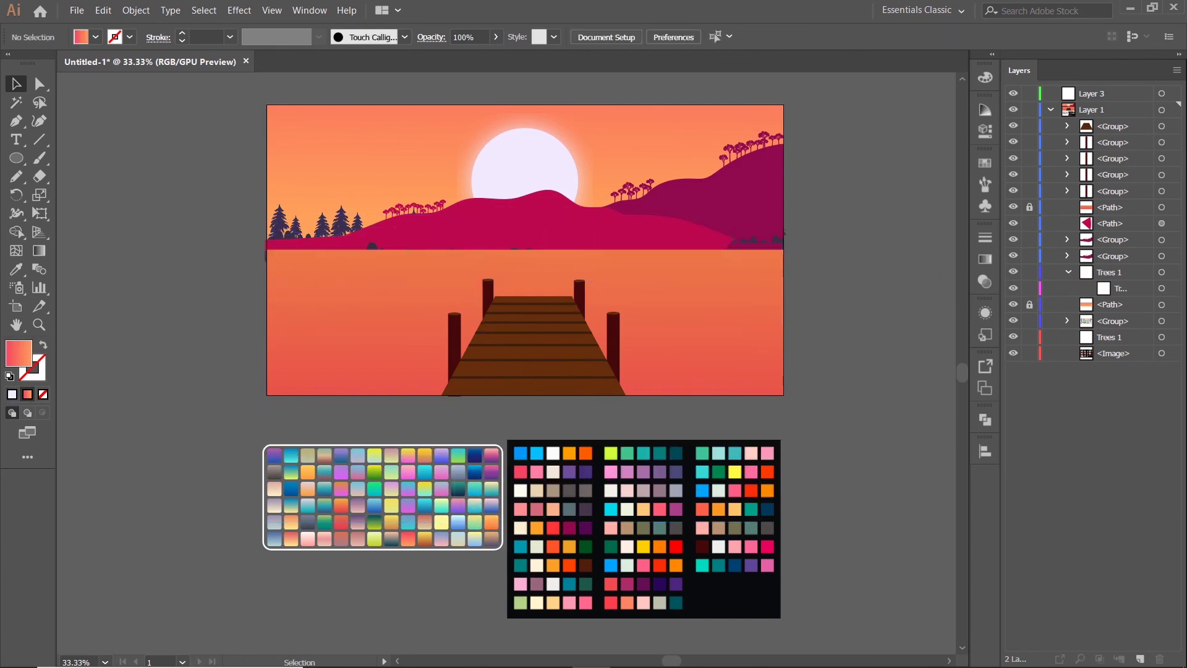
Step: Move the reflection group's Layers row above the water paths
left_click(1162, 240)
left_click_drag(1135, 237, 1134, 199)
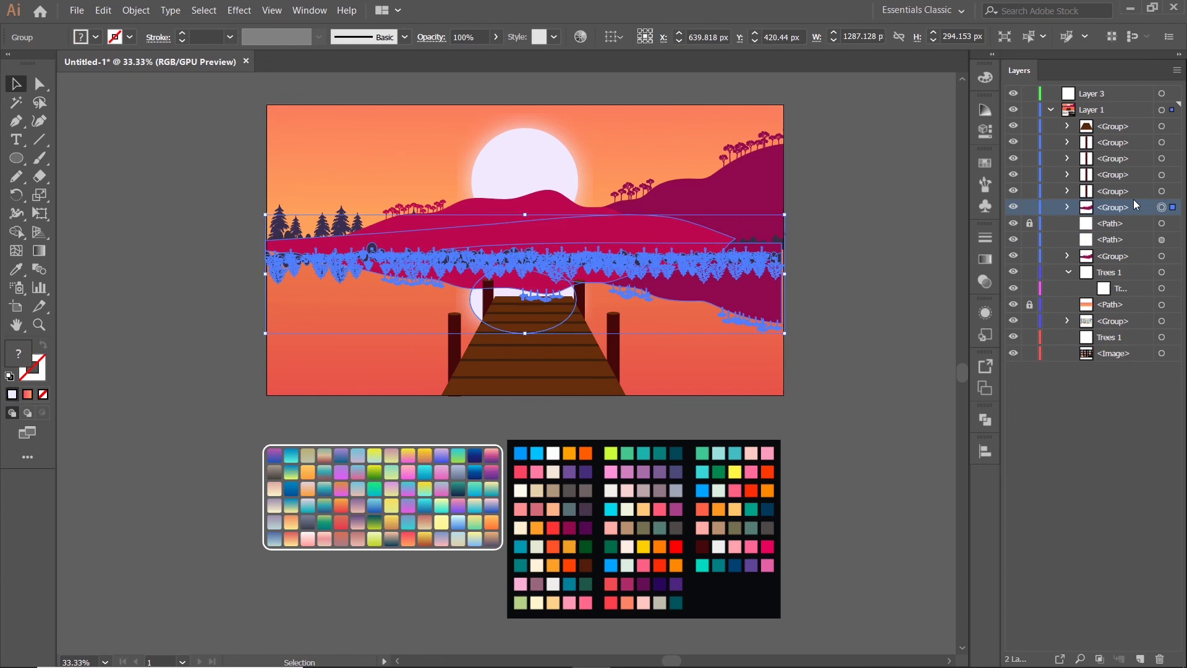
left_click(875, 247)
left_click(755, 299)
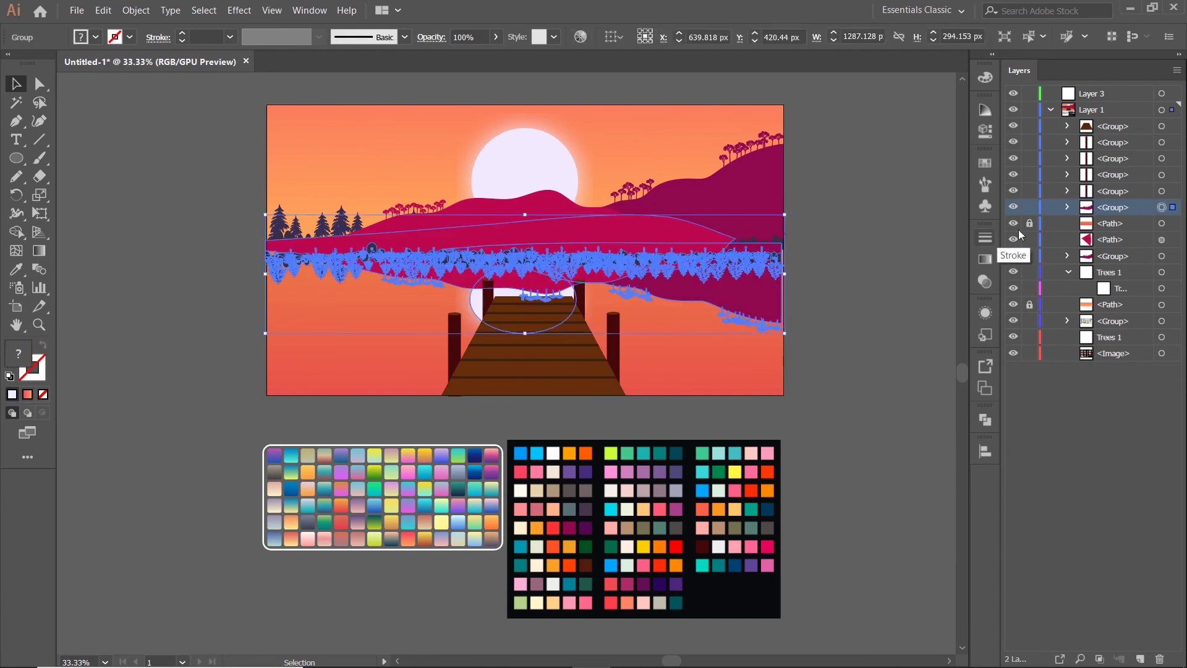
left_click_drag(1107, 256, 1107, 218)
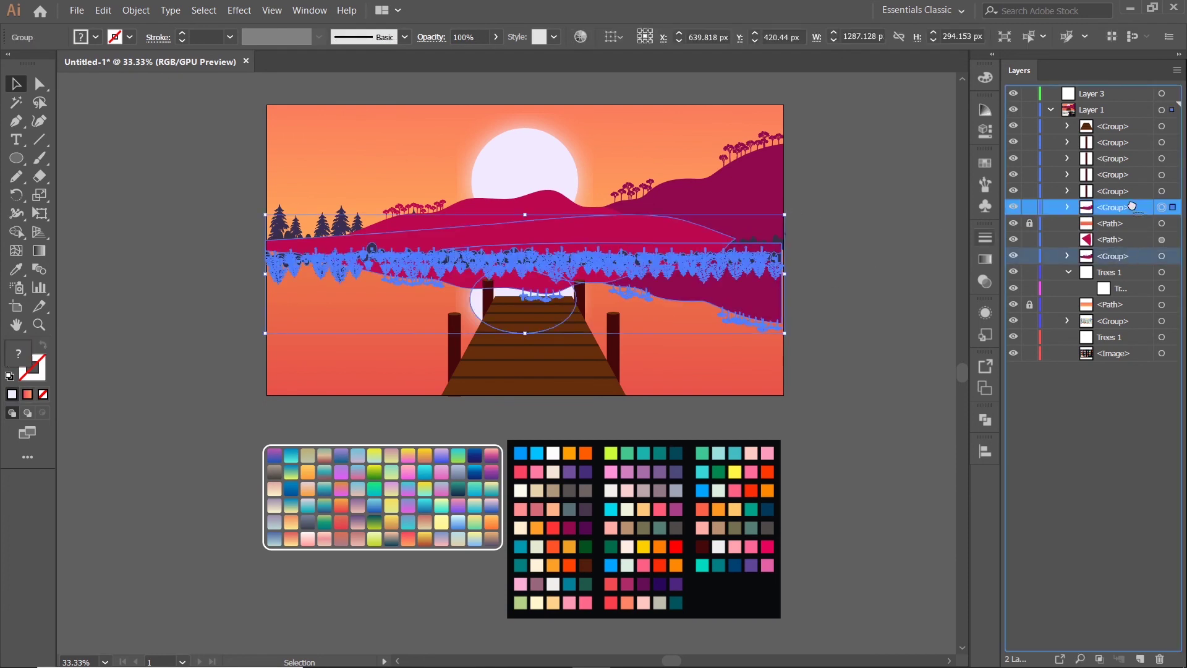
left_click(857, 207)
Step: Undo an accidental move of the hills group and reorder the reflection over the water
left_click(761, 318)
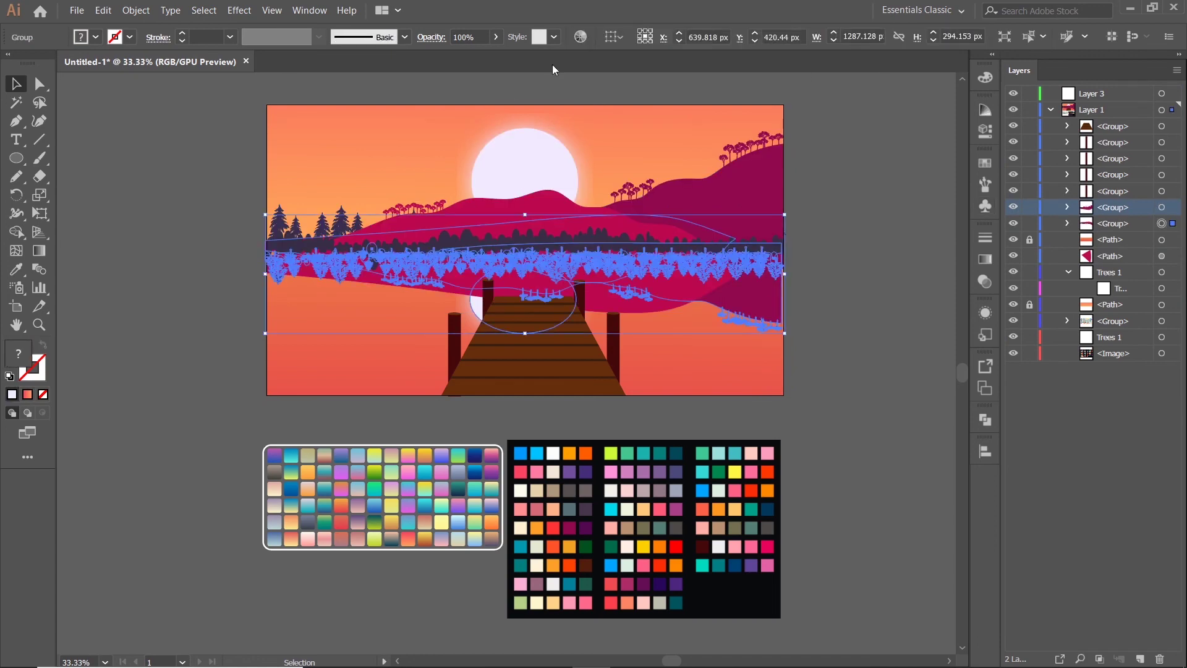
left_click(682, 294)
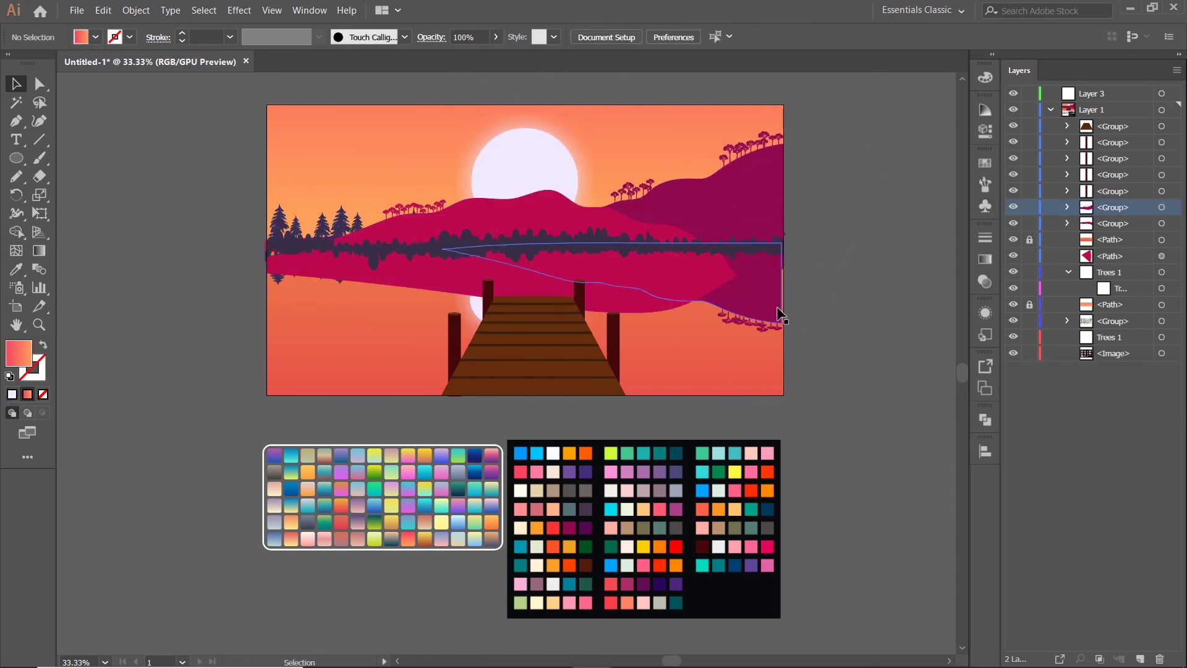
left_click_drag(643, 292, 761, 221)
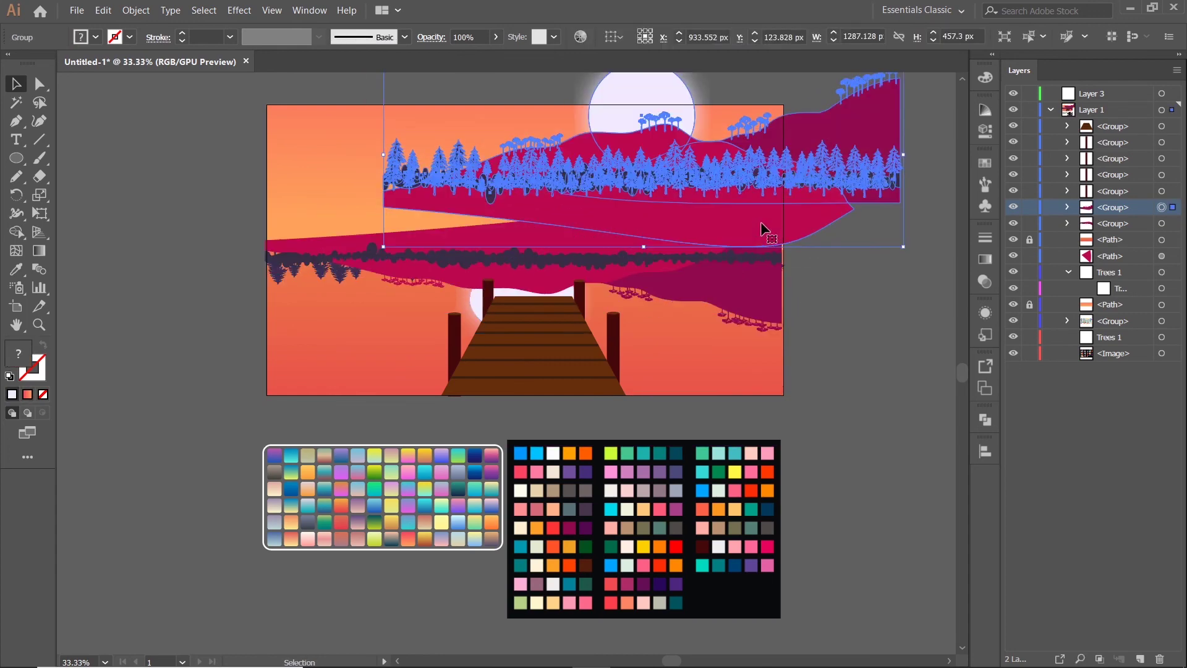
key("ctrl+z")
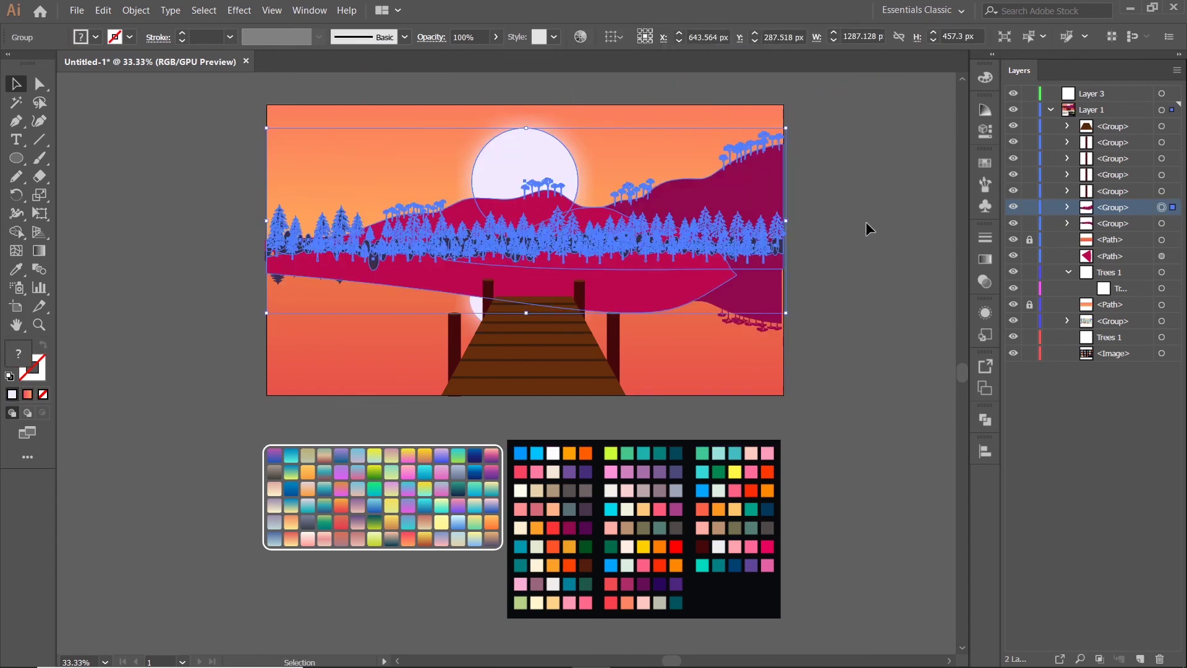
left_click_drag(1144, 212, 1144, 247)
left_click(869, 242)
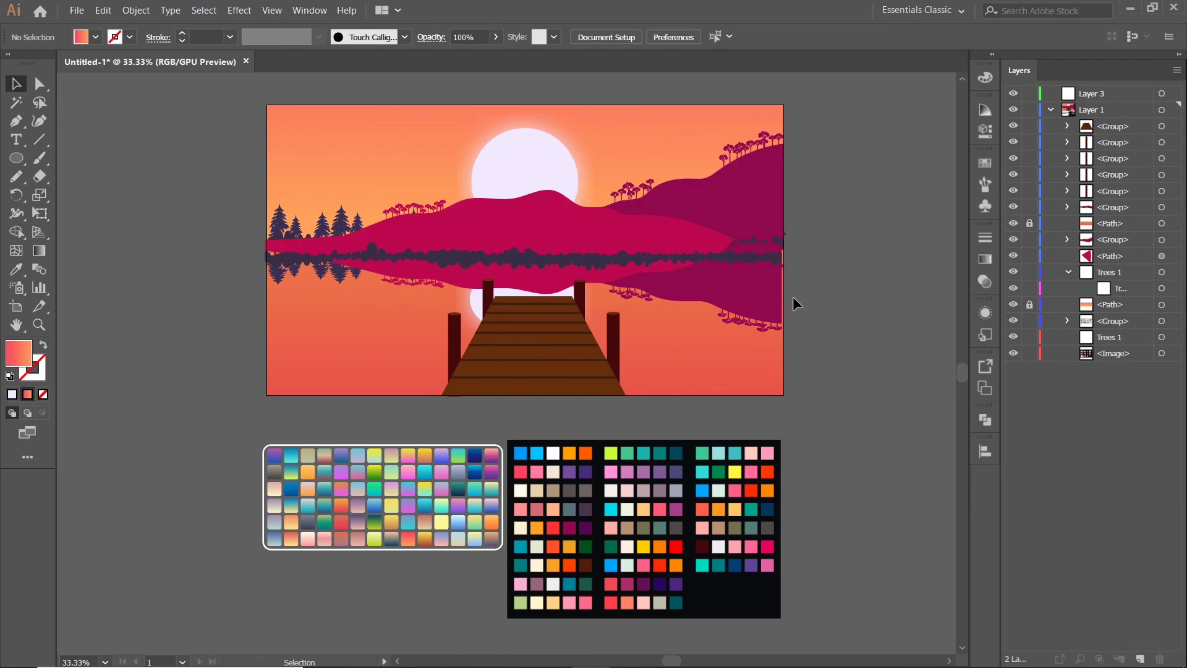
Step: Lower the reflection group to 42% opacity and align it flush with the artboard's right edge
left_click(711, 297)
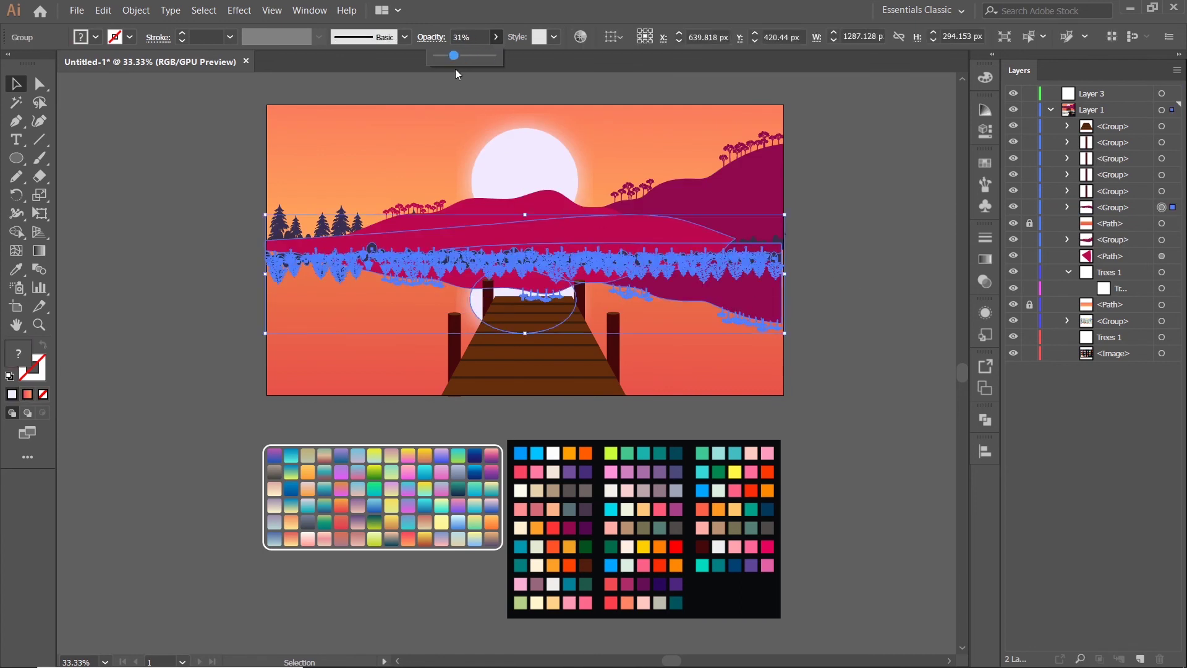
left_click(874, 164)
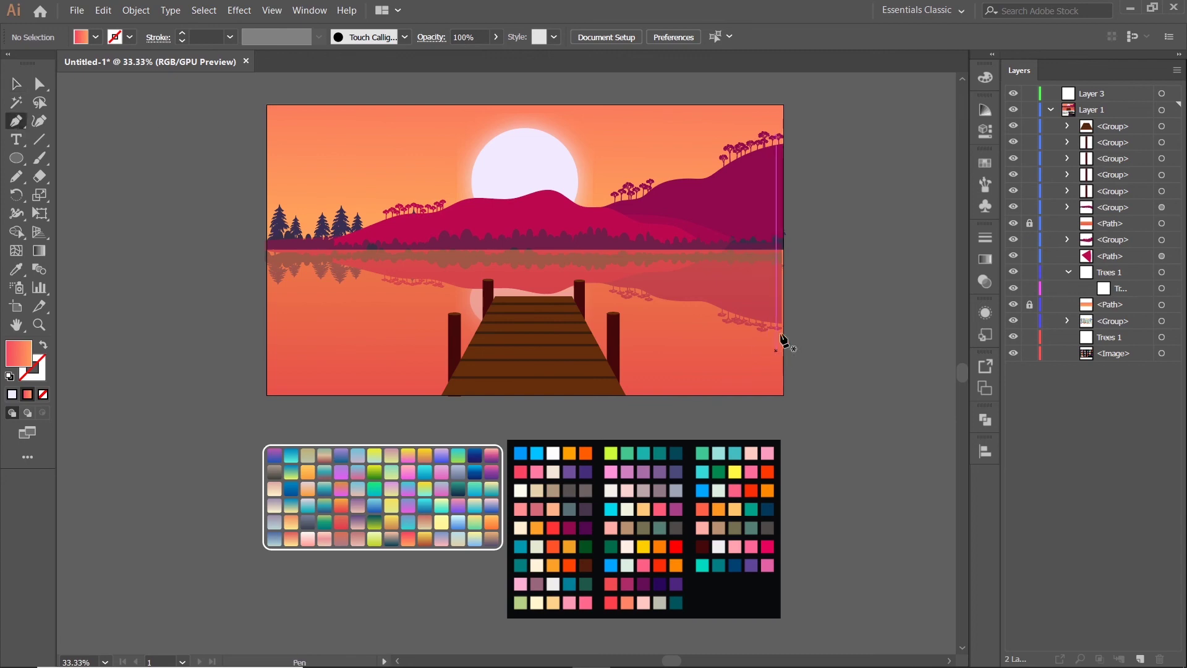
key("ctrl+1")
left_click(770, 188)
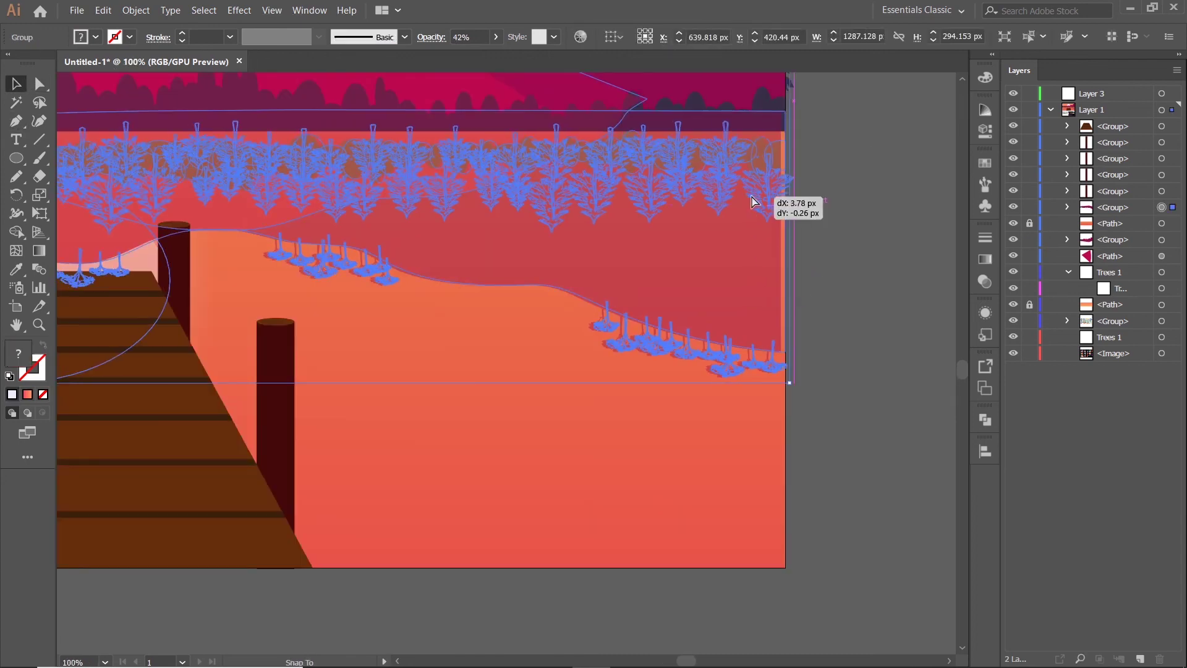
scroll(759, 217, "up", 3)
scroll(759, 217, "up", 2)
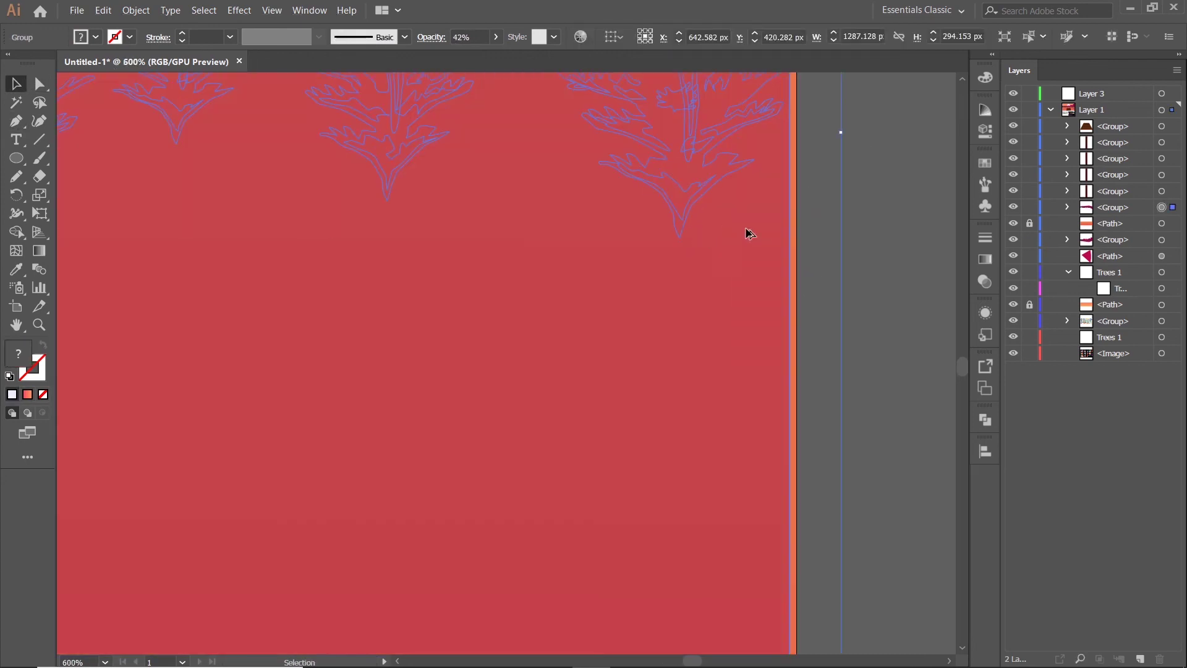
scroll(754, 223, "up", 2)
scroll(755, 224, "up", 2)
left_click(755, 224)
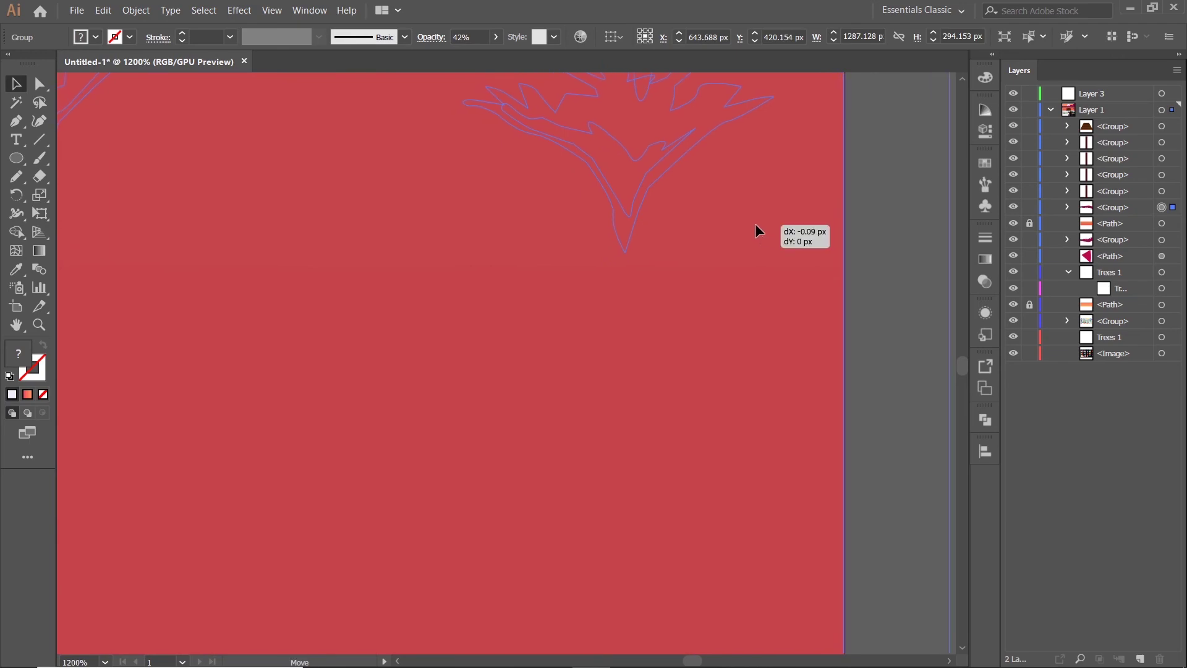
scroll(755, 223, "down", 6)
scroll(804, 222, "down", 5)
Step: Pen-draw a thin, pointed closed streak across the water from the artboard's left edge
left_click(18, 121)
scroll(432, 254, "right", 1)
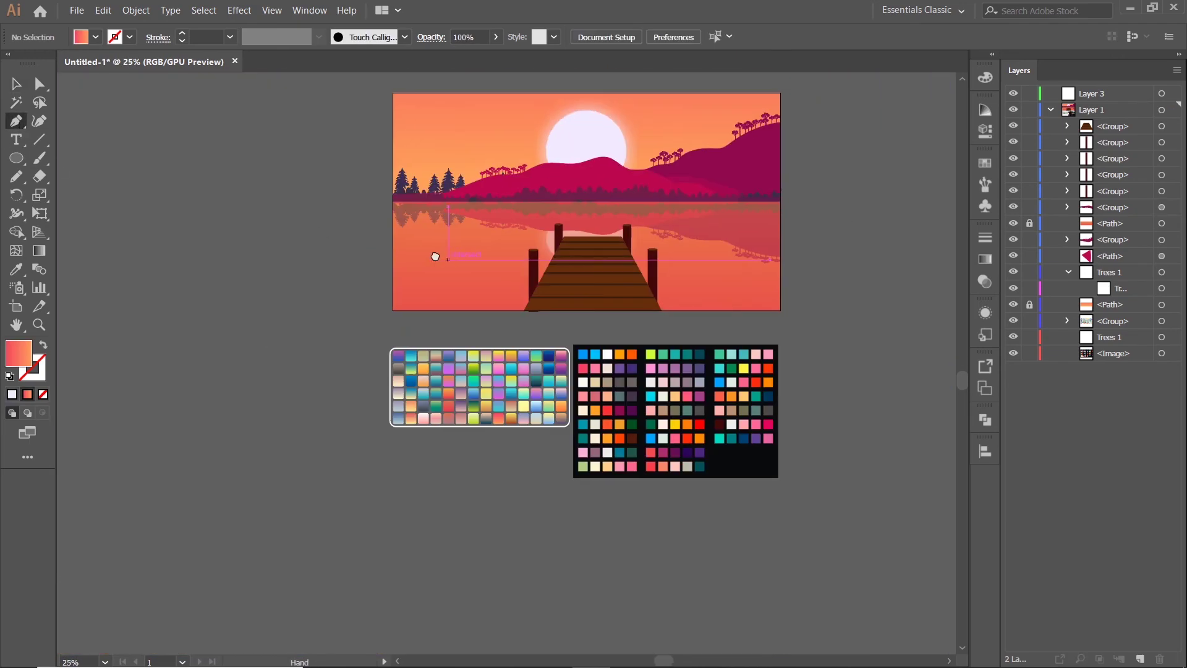
scroll(371, 241, "right", 4)
left_click(328, 226)
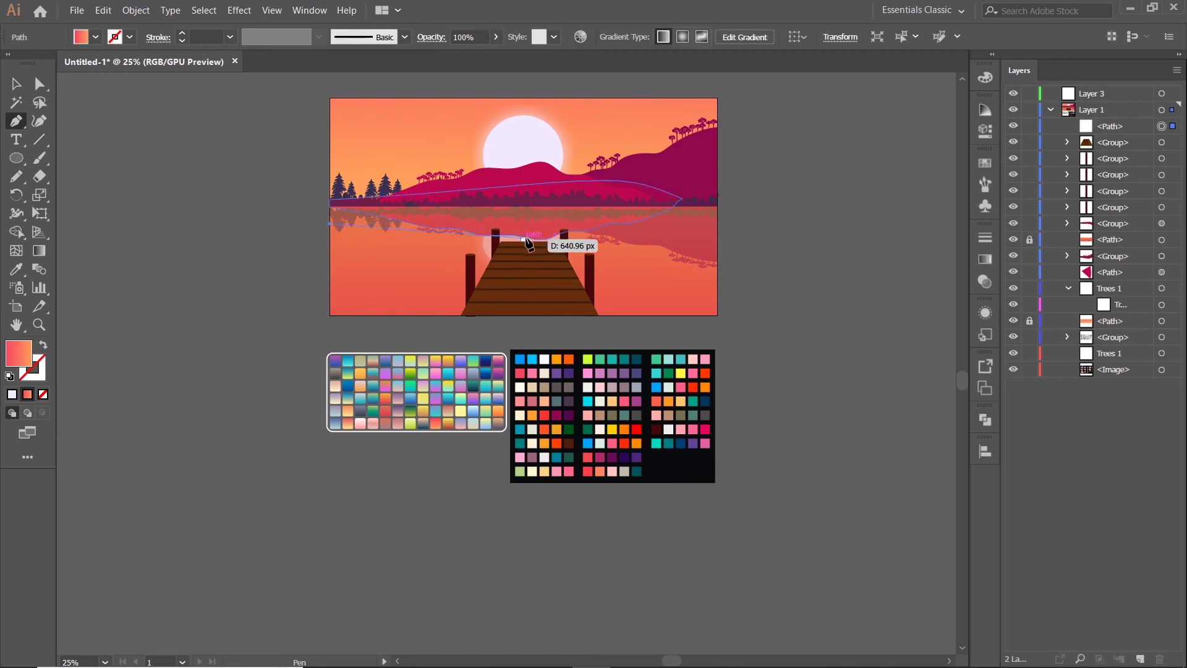
scroll(550, 228, "up", 1)
left_click_drag(331, 233, 311, 230)
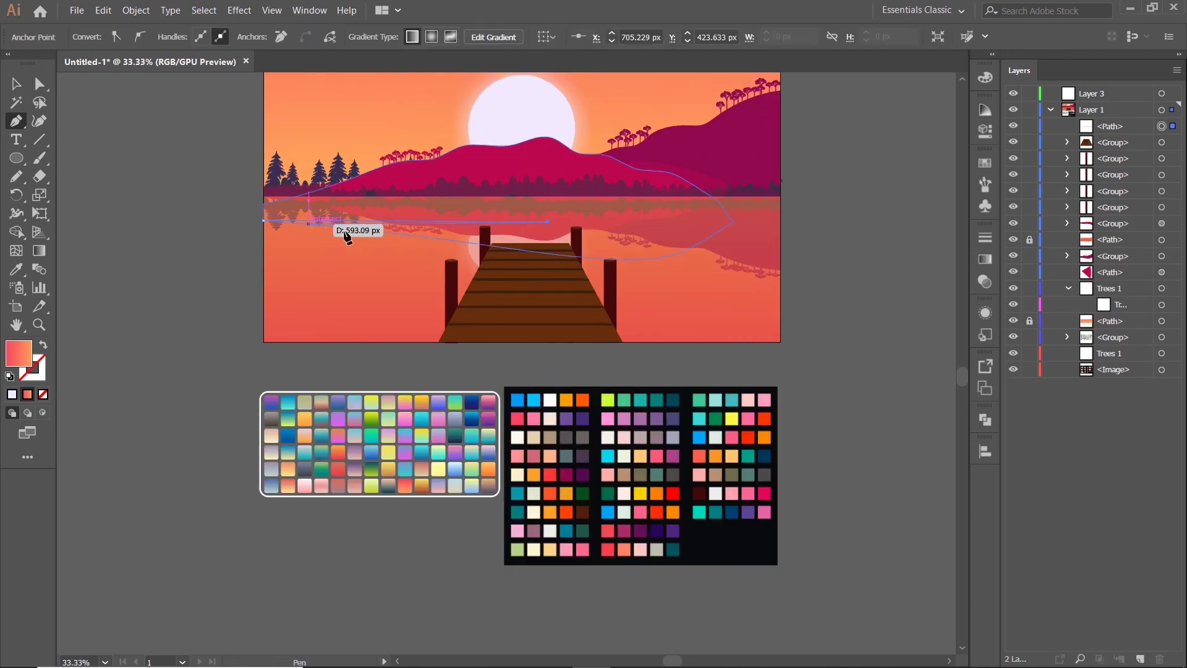
scroll(347, 235, "up", 1)
left_click_drag(409, 239, 298, 244)
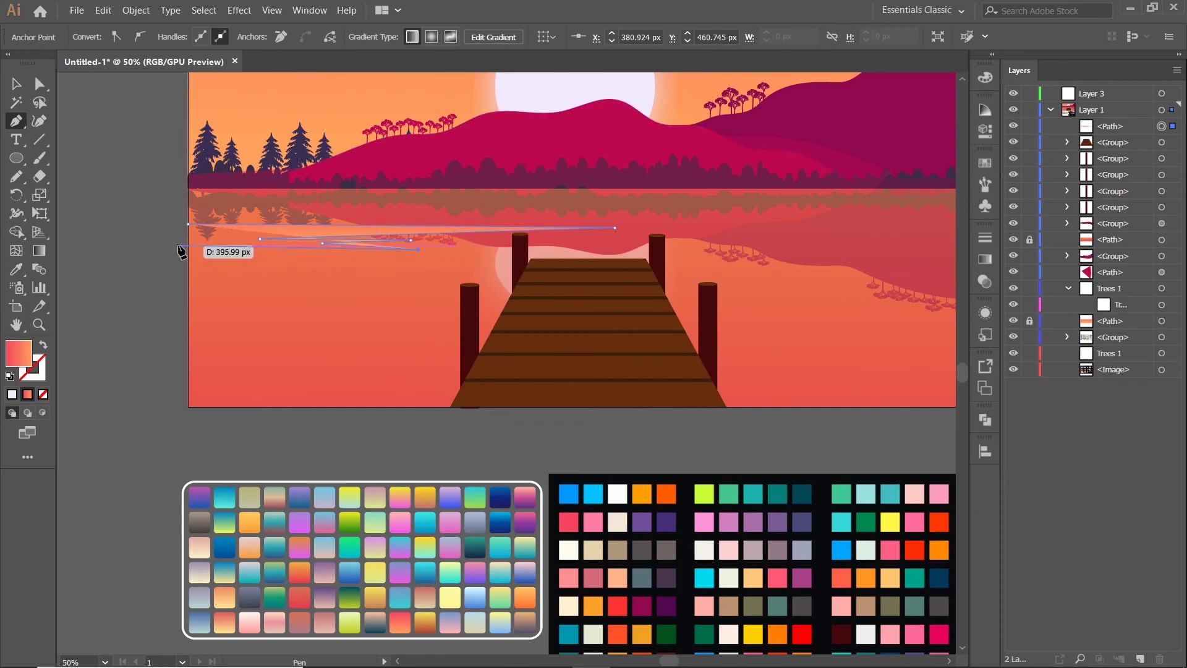
mouse_move(179, 245)
left_mouse_down()
mouse_move(284, 236)
mouse_move(191, 230)
left_mouse_up()
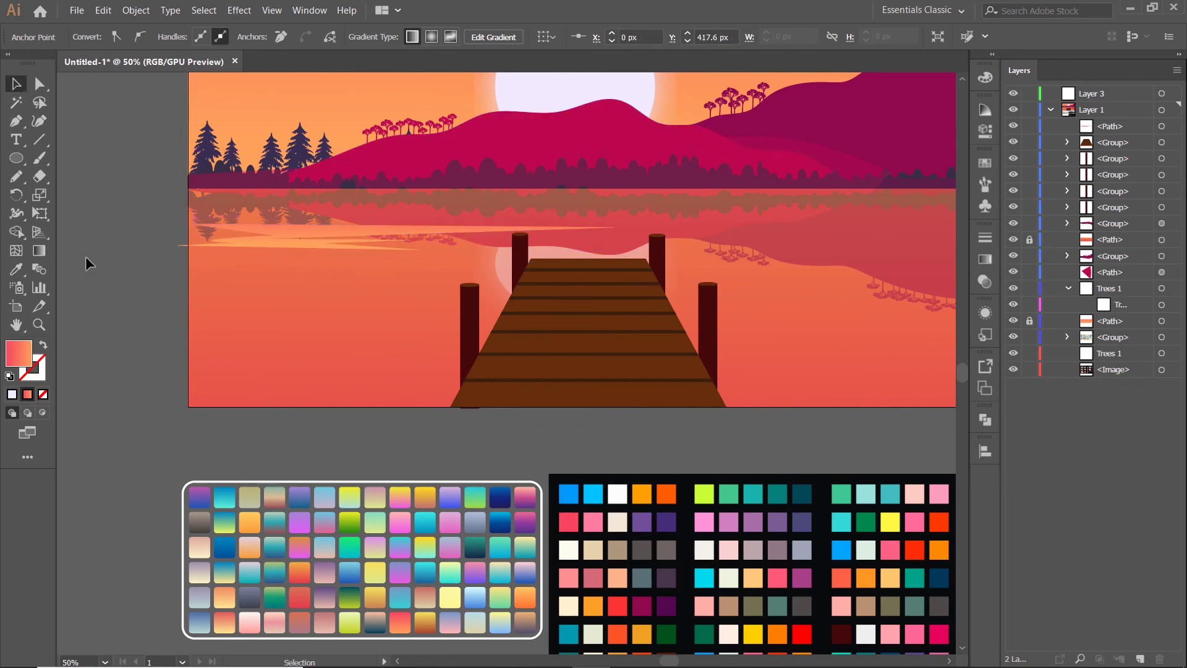
Step: Fill the streak with white and set its opacity to 47%
key("v")
left_click(381, 290)
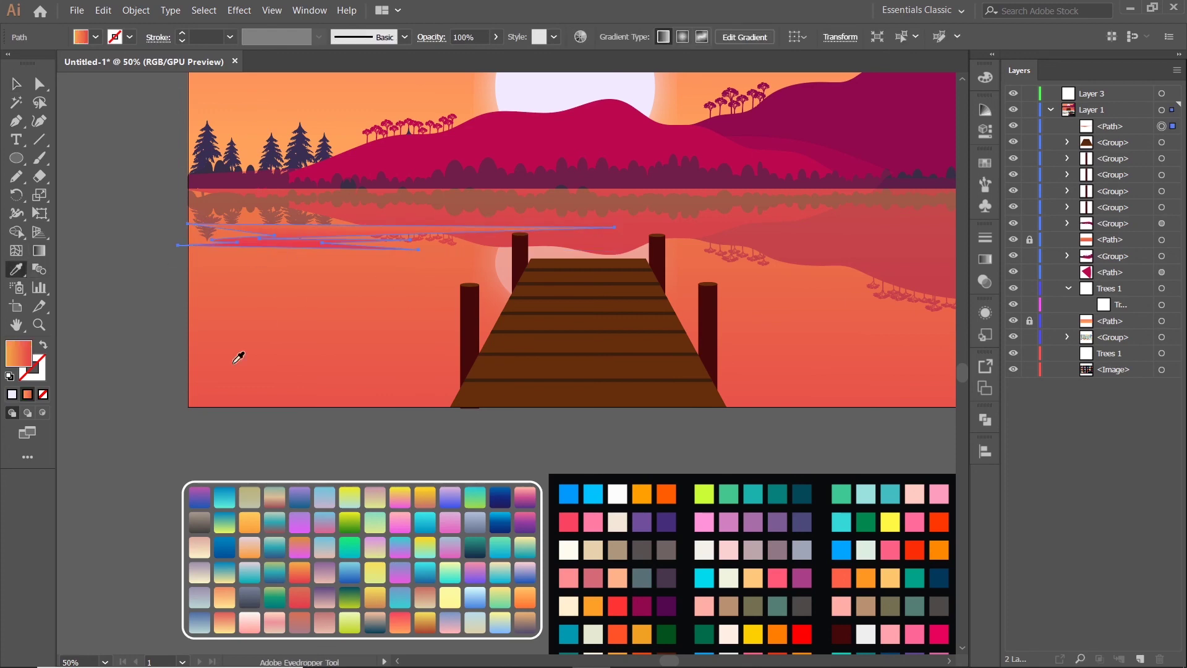
left_click(651, 497)
left_click(623, 499)
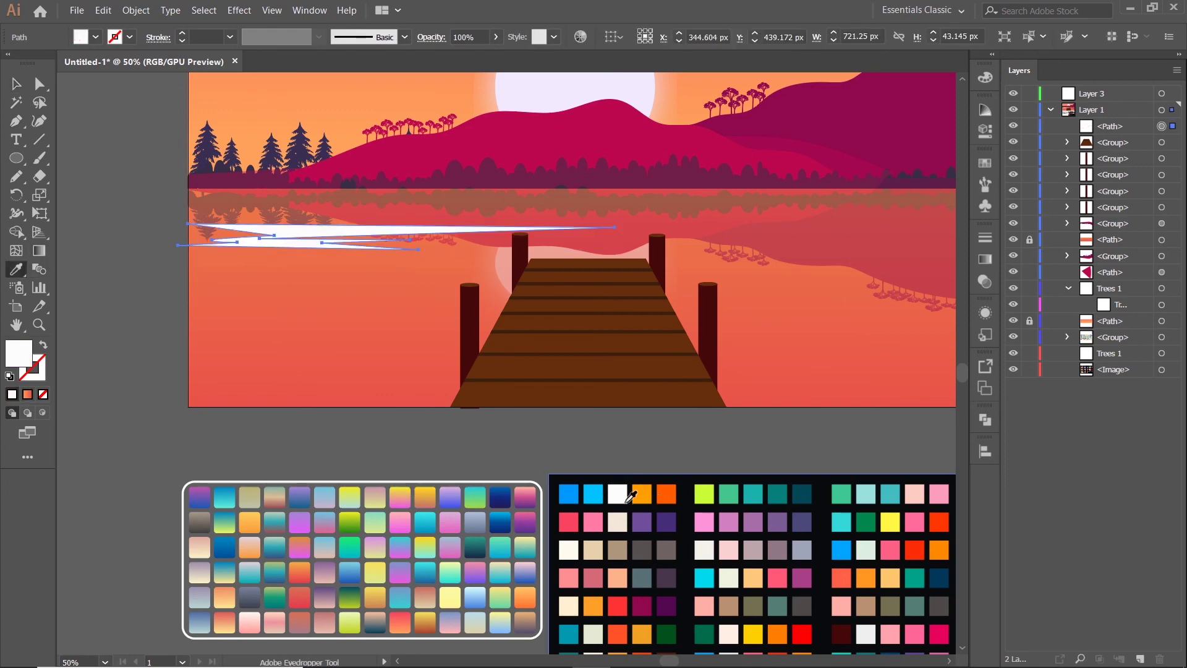
left_click(196, 442)
scroll(197, 442, "down", 2, "alt")
left_click(239, 333)
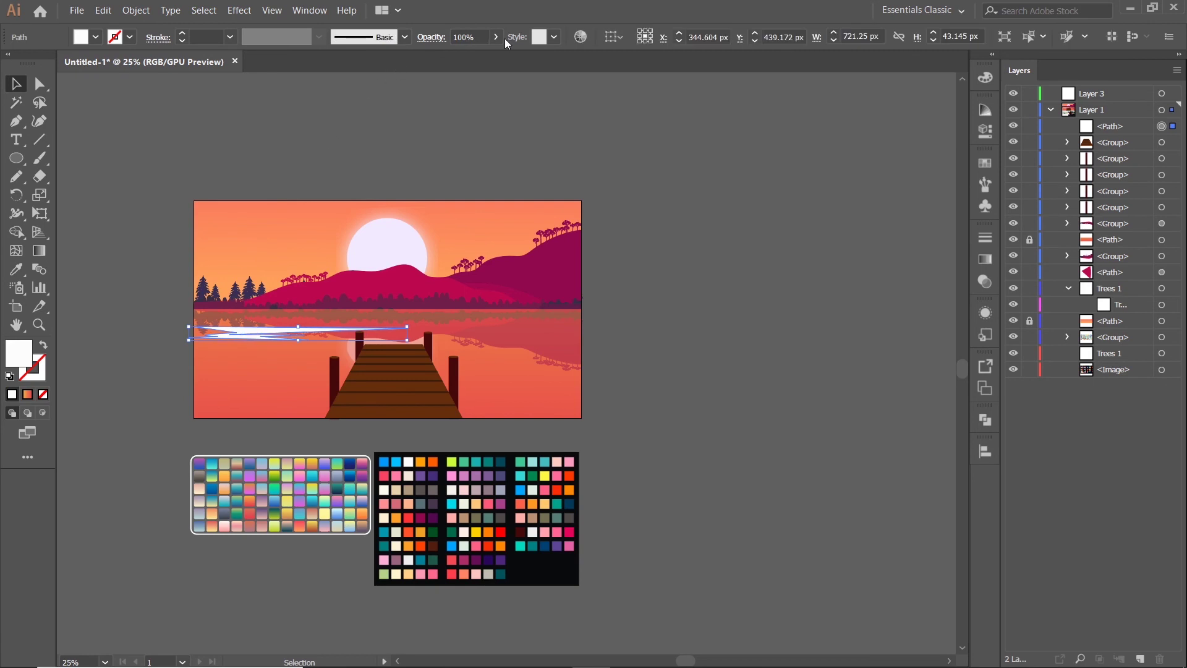
left_click(671, 231)
Step: Pen-draw two more streaks, one on the right side and a lower one on the left
key("p")
scroll(624, 341, "up", 1, "alt")
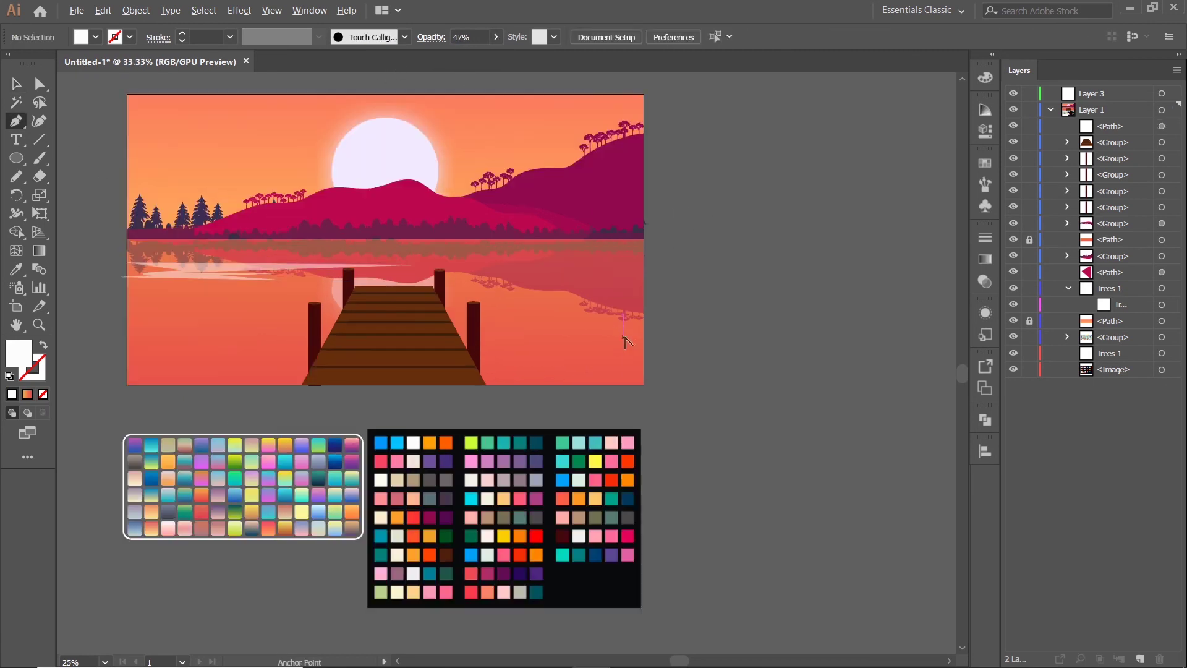
left_click(654, 265)
left_click(526, 266)
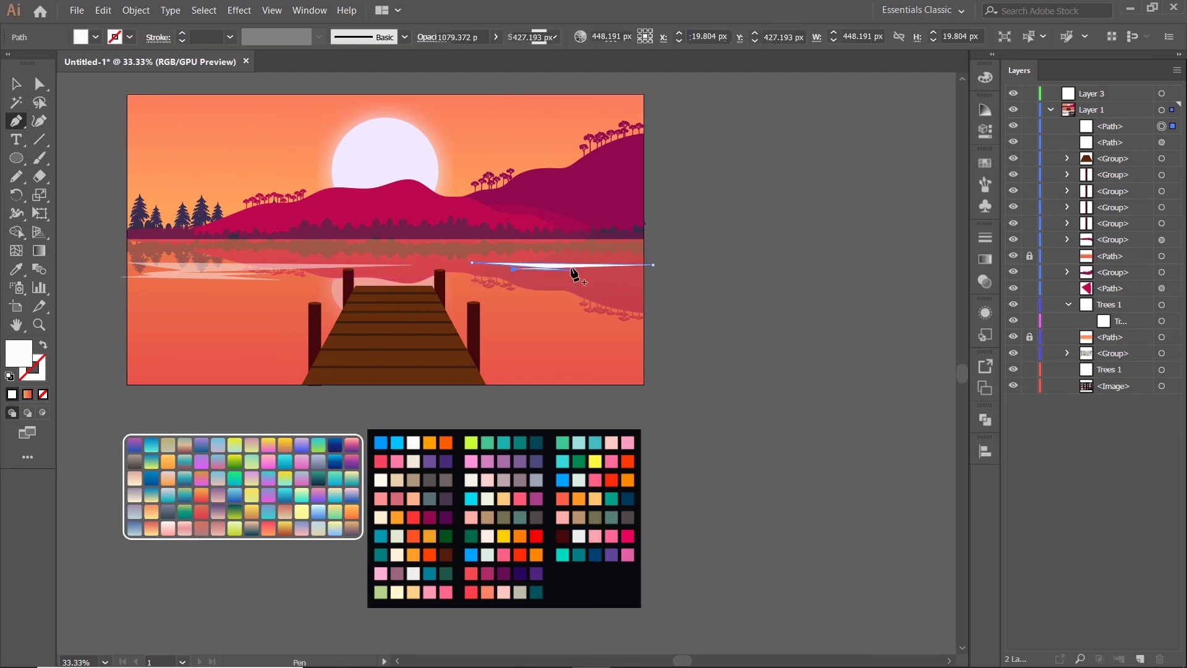
left_click(574, 270)
left_click(646, 278)
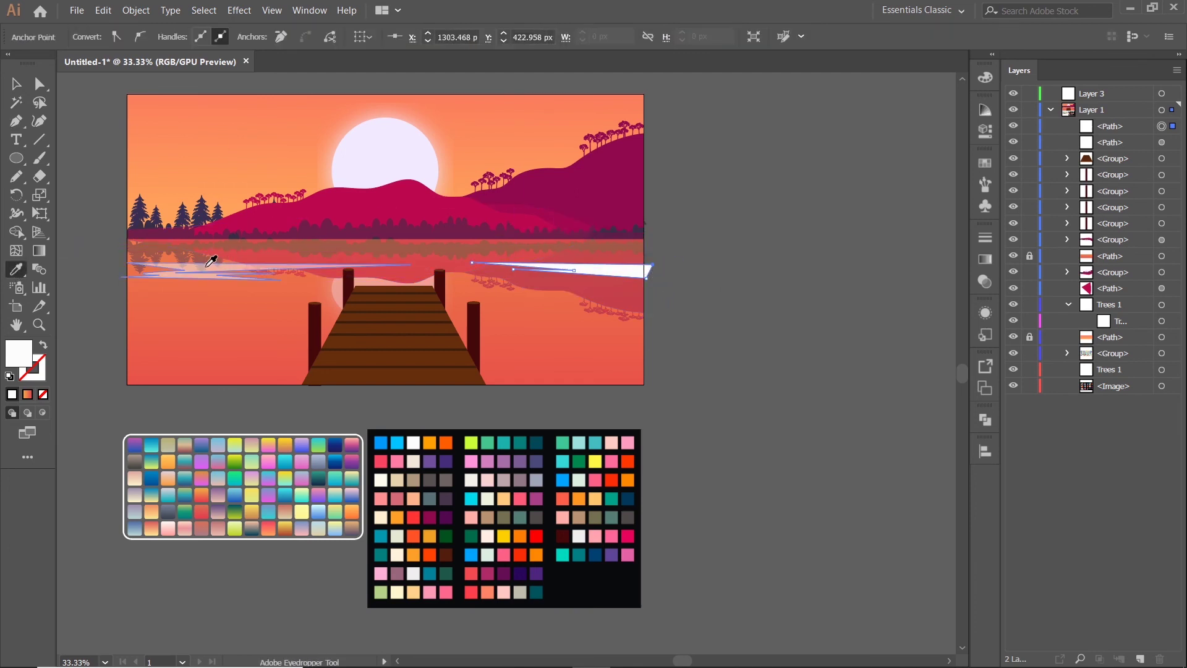
left_click(122, 296)
left_click(360, 300)
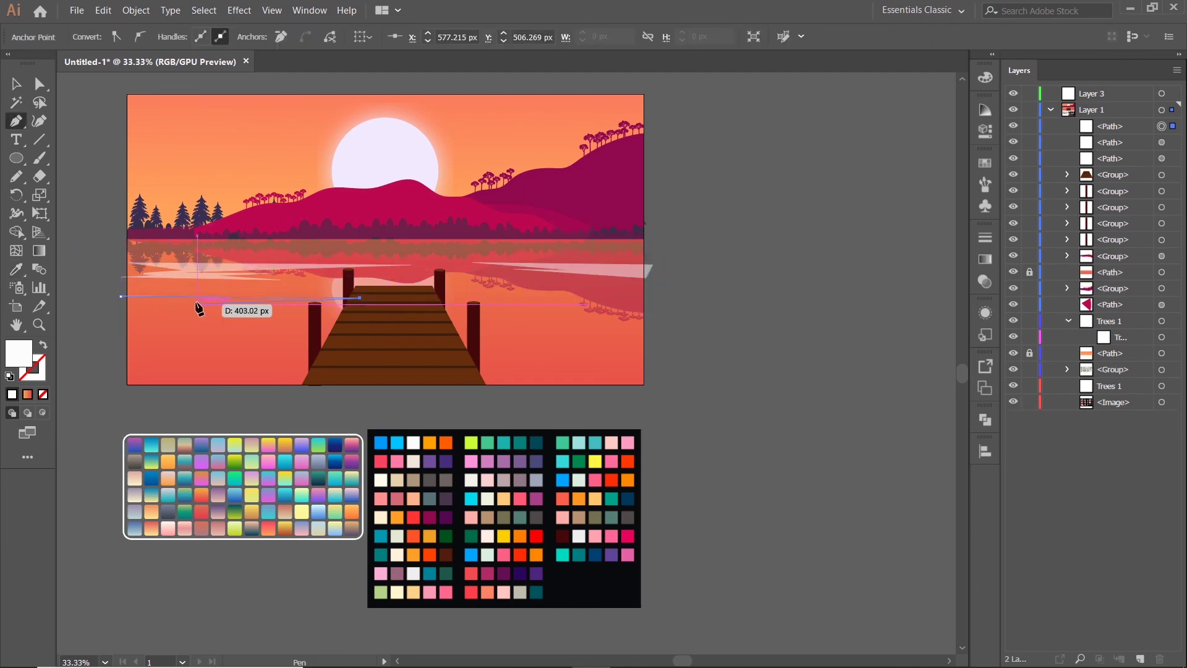
left_click_drag(180, 304, 124, 304)
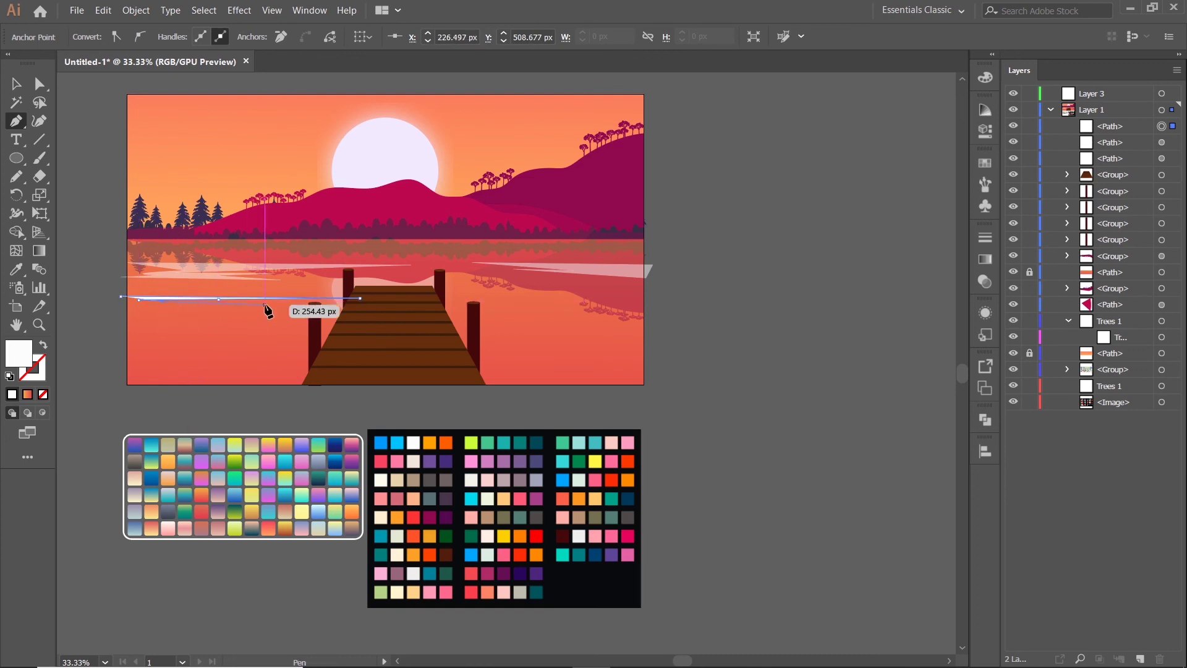
Step: Add a lower streak right of the pier and eyedropper the translucent white style onto it
left_click(23, 269)
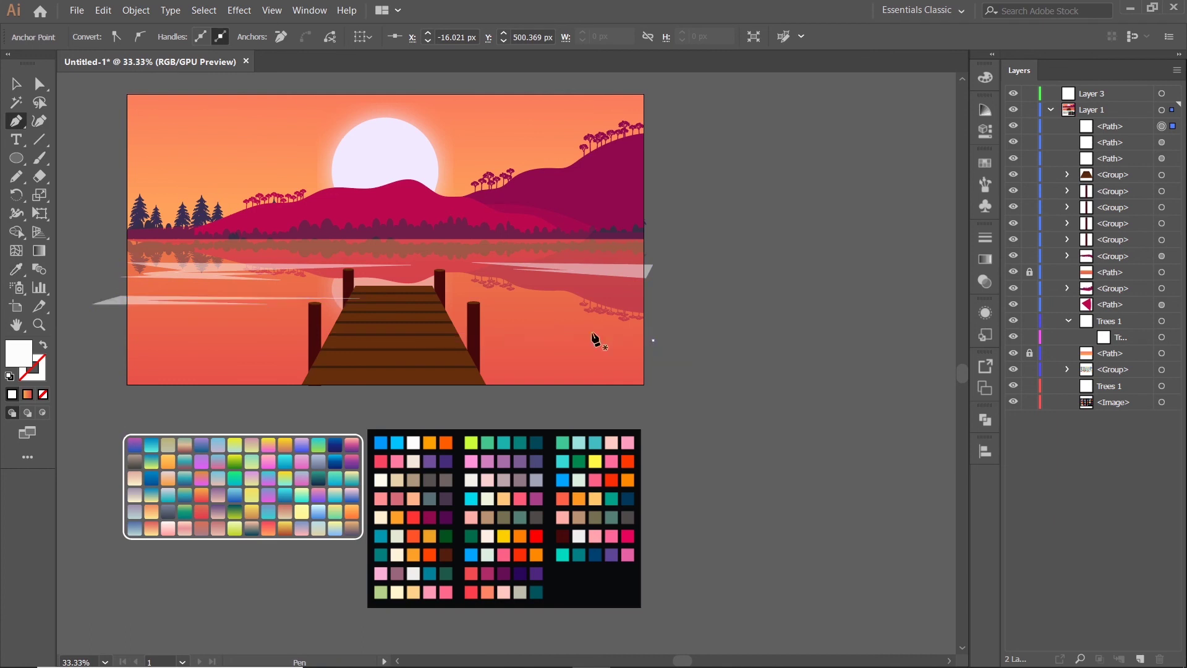
left_click_drag(406, 342, 370, 337)
left_click_drag(542, 344, 418, 346)
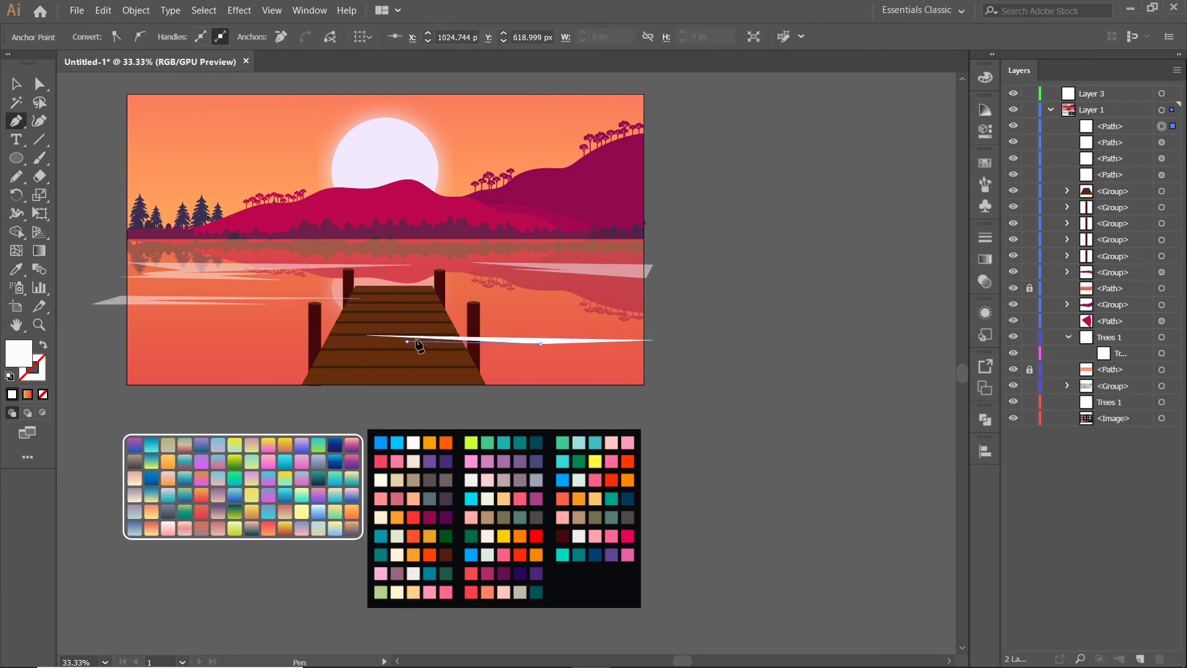
left_click_drag(652, 345, 655, 341)
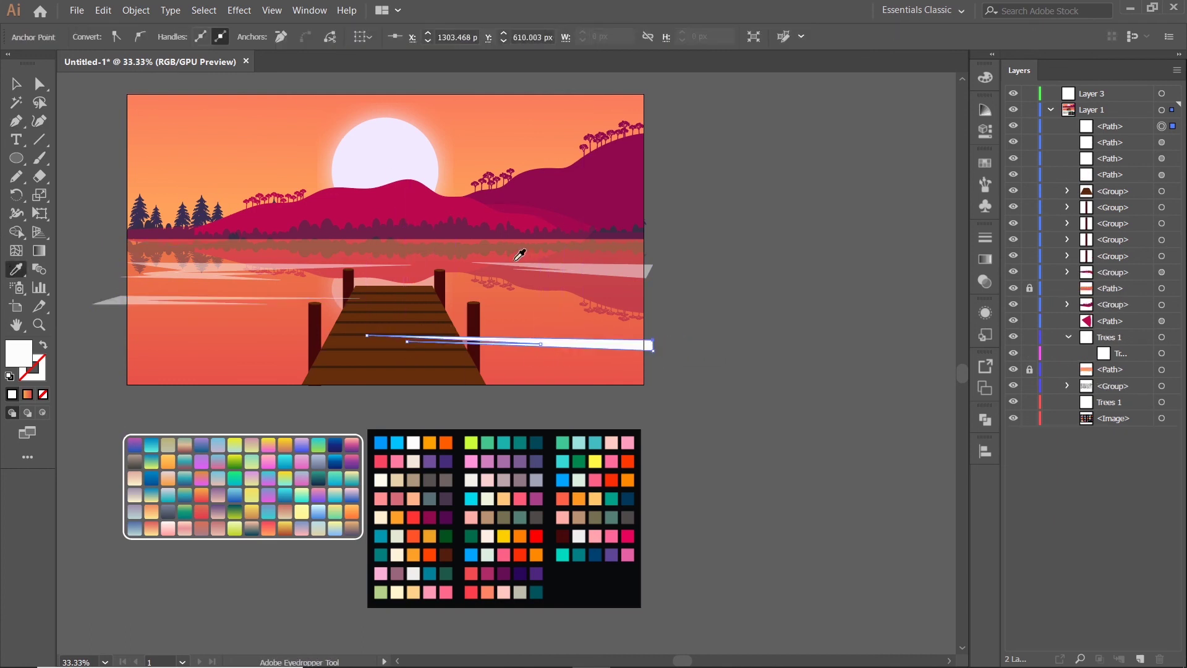
left_click(611, 265)
left_click(15, 83)
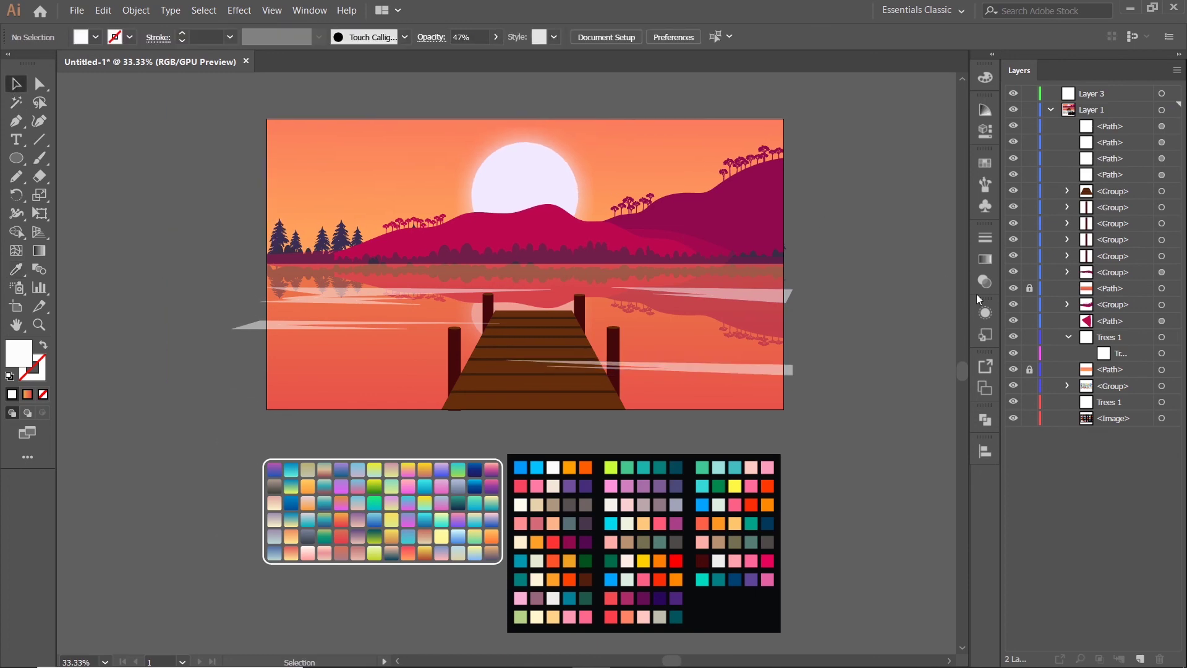